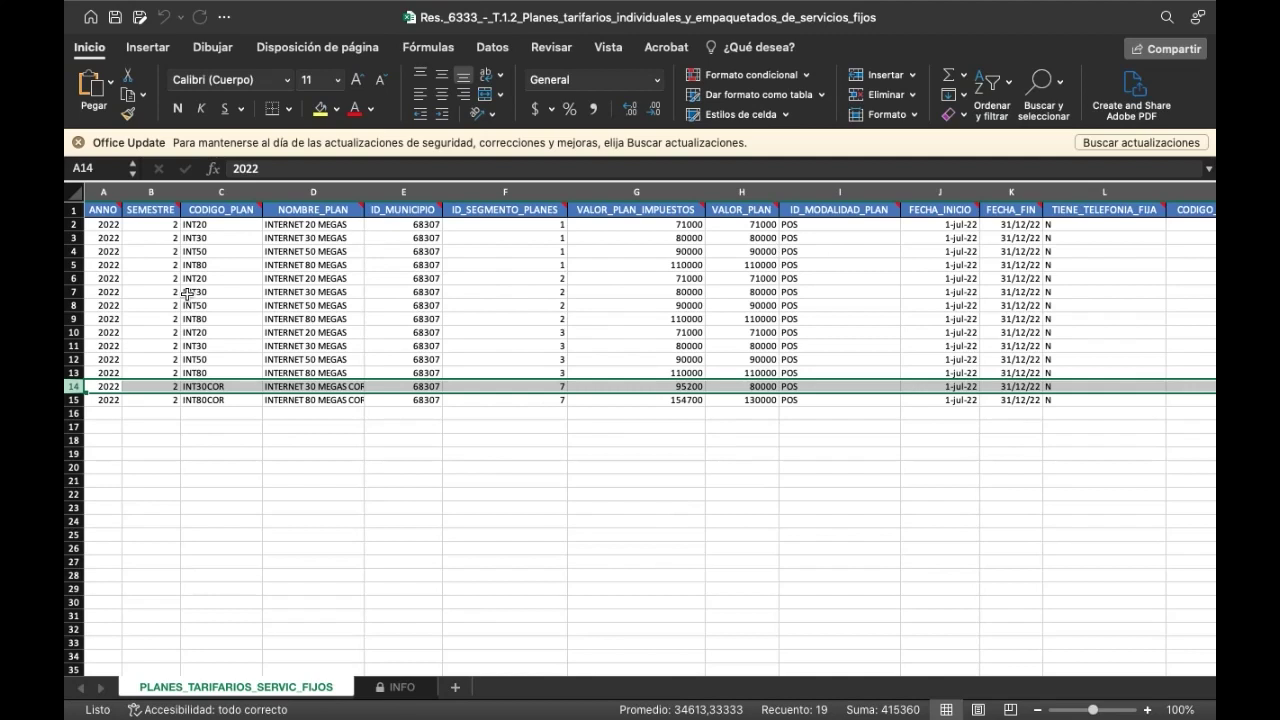
click(106, 226)
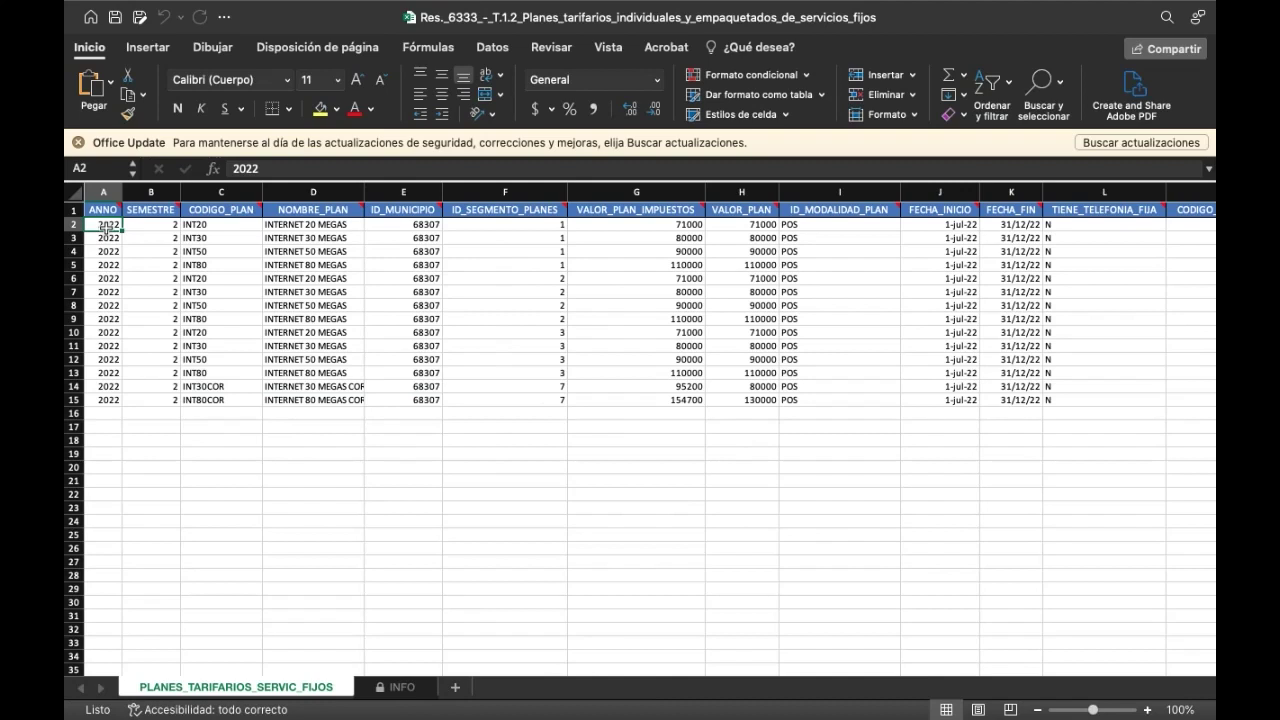
key(Tab)
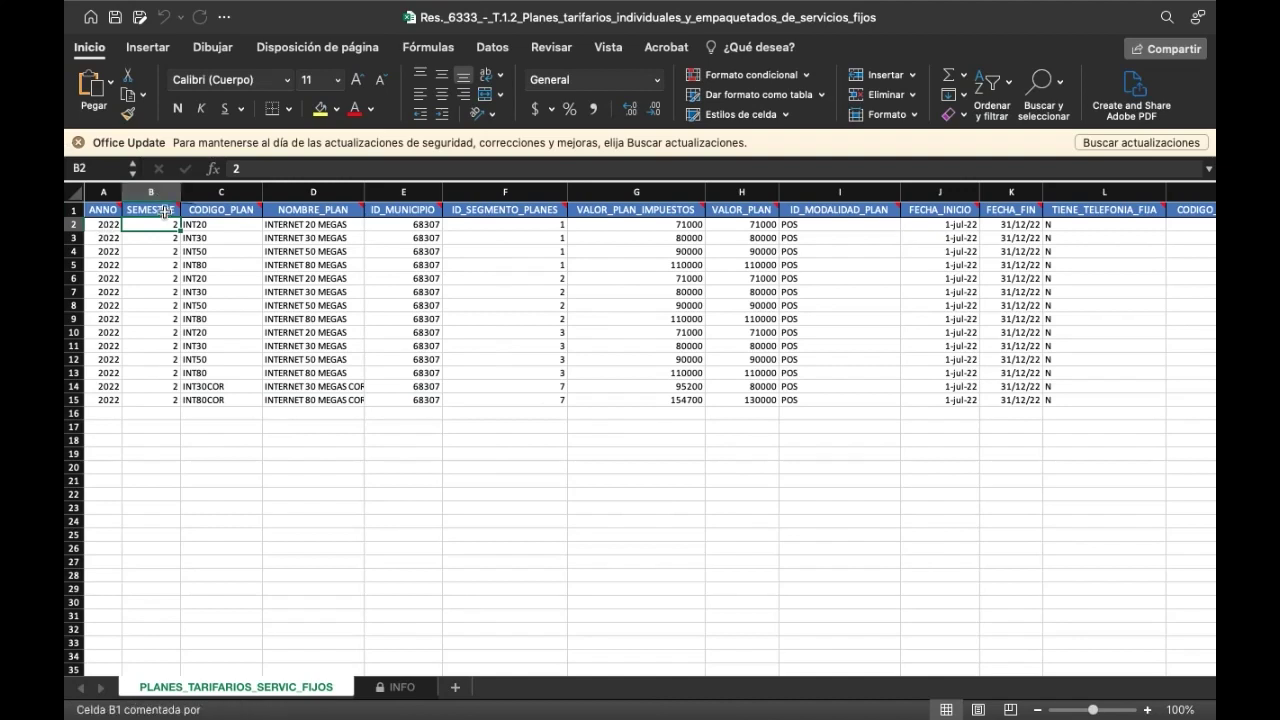
mouse_move(164, 211)
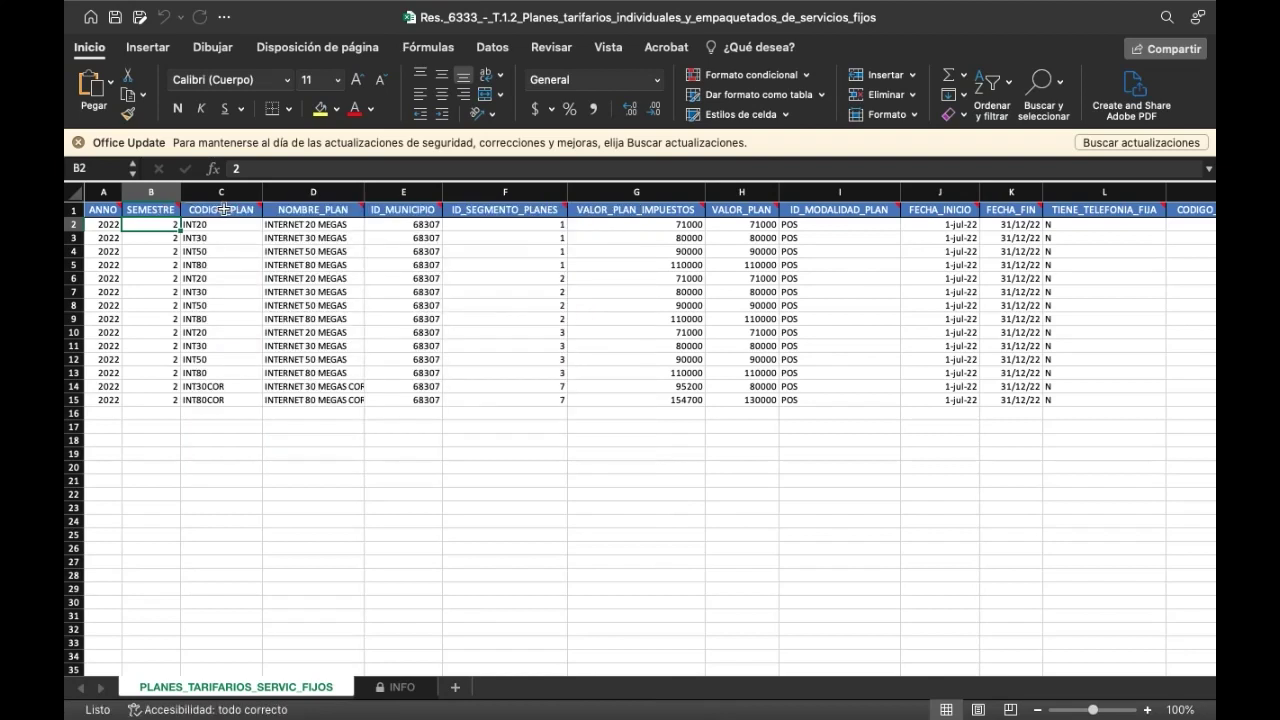
Check the plan names INTERNET 50, 20 and 30 MEGAS in column D
mouse_move(219, 210)
scroll(245, 243, down, 2)
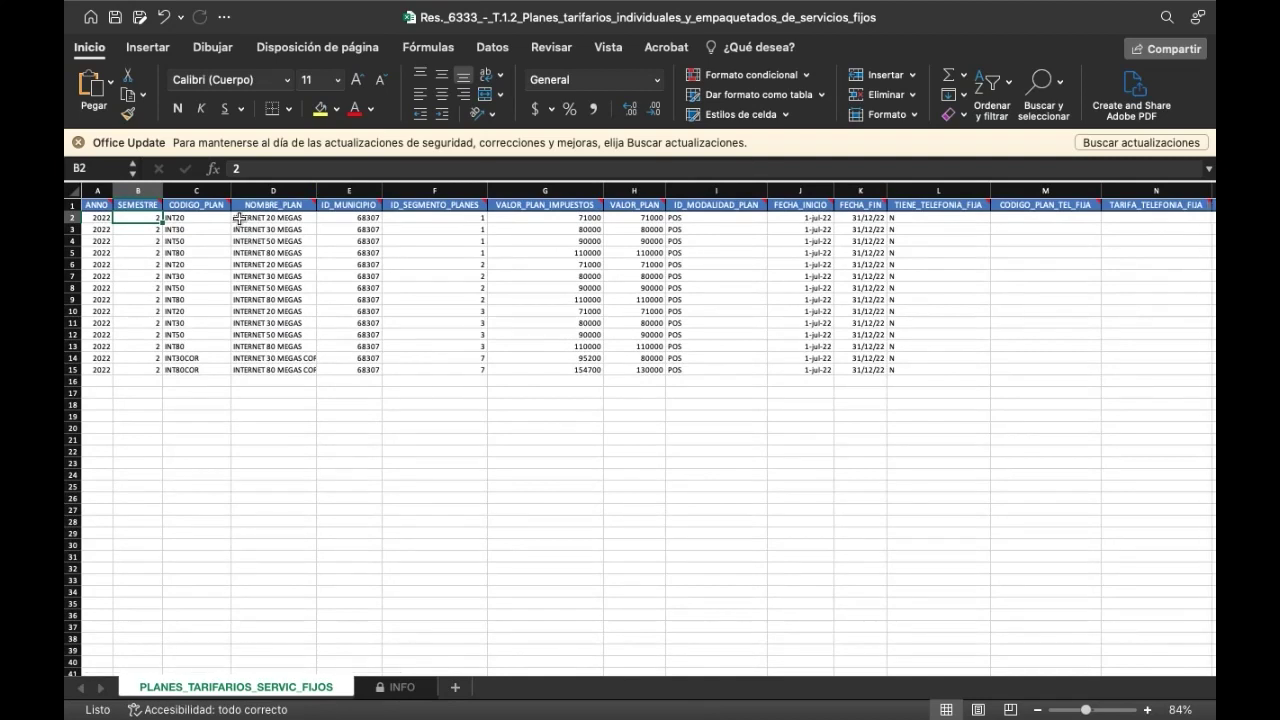
click(284, 241)
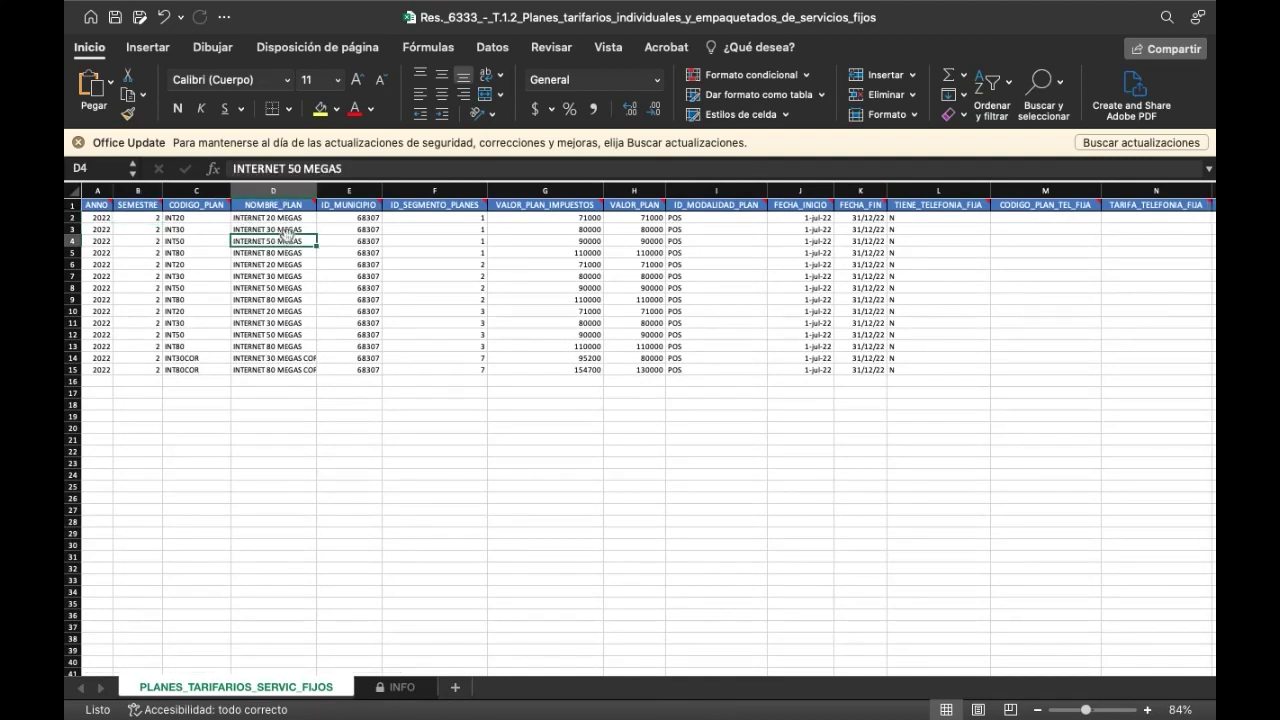
click(294, 219)
click(298, 230)
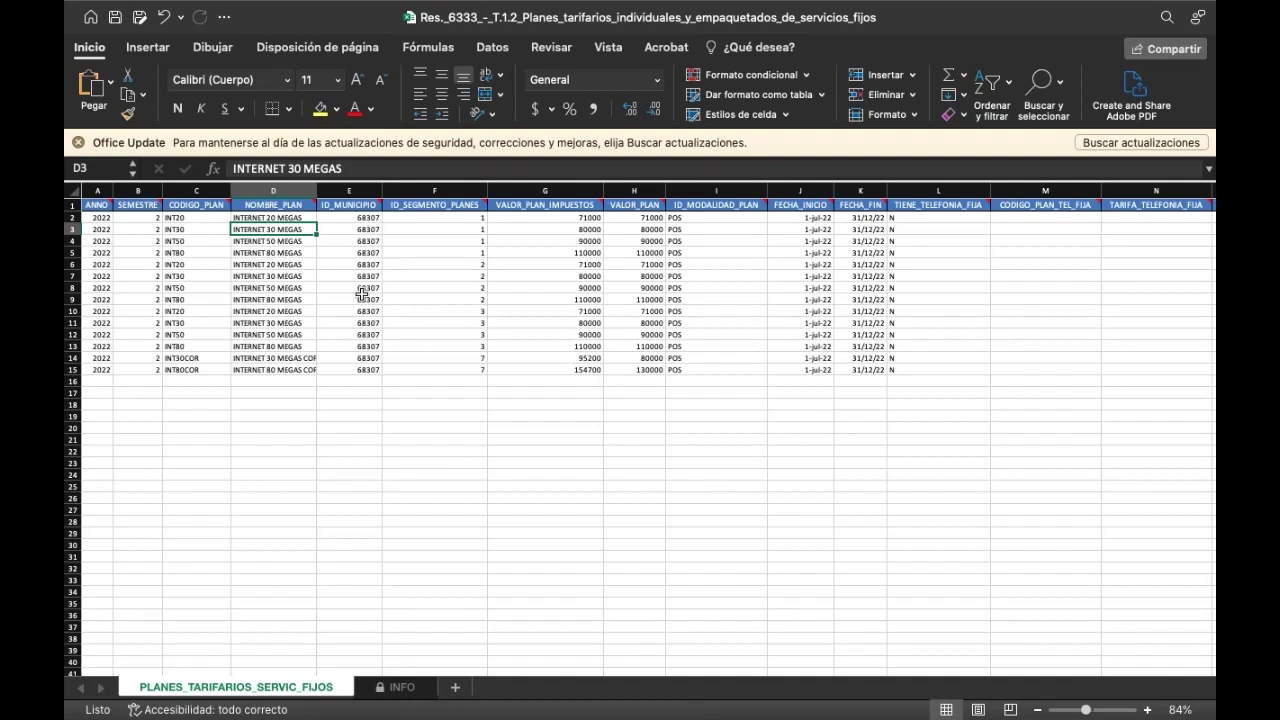
Read the ID_MUNICIPIO header note and confirm municipality code 68307 in E4
click(365, 206)
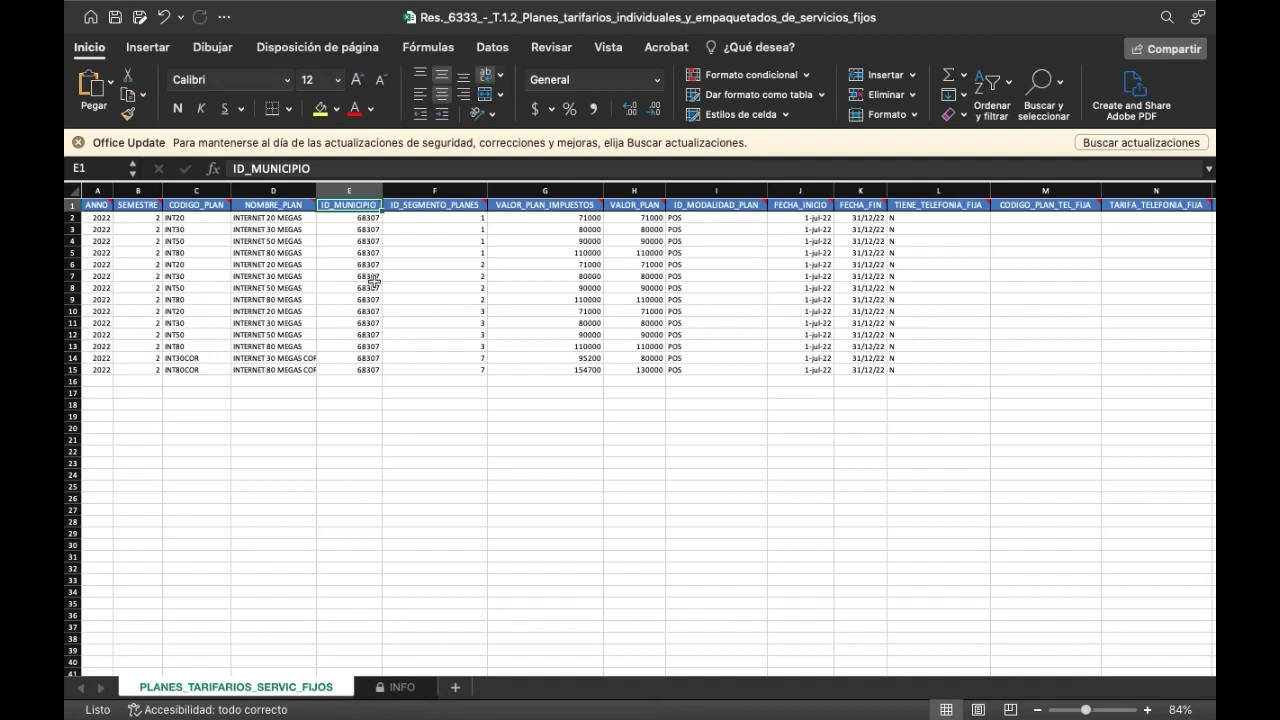
click(369, 242)
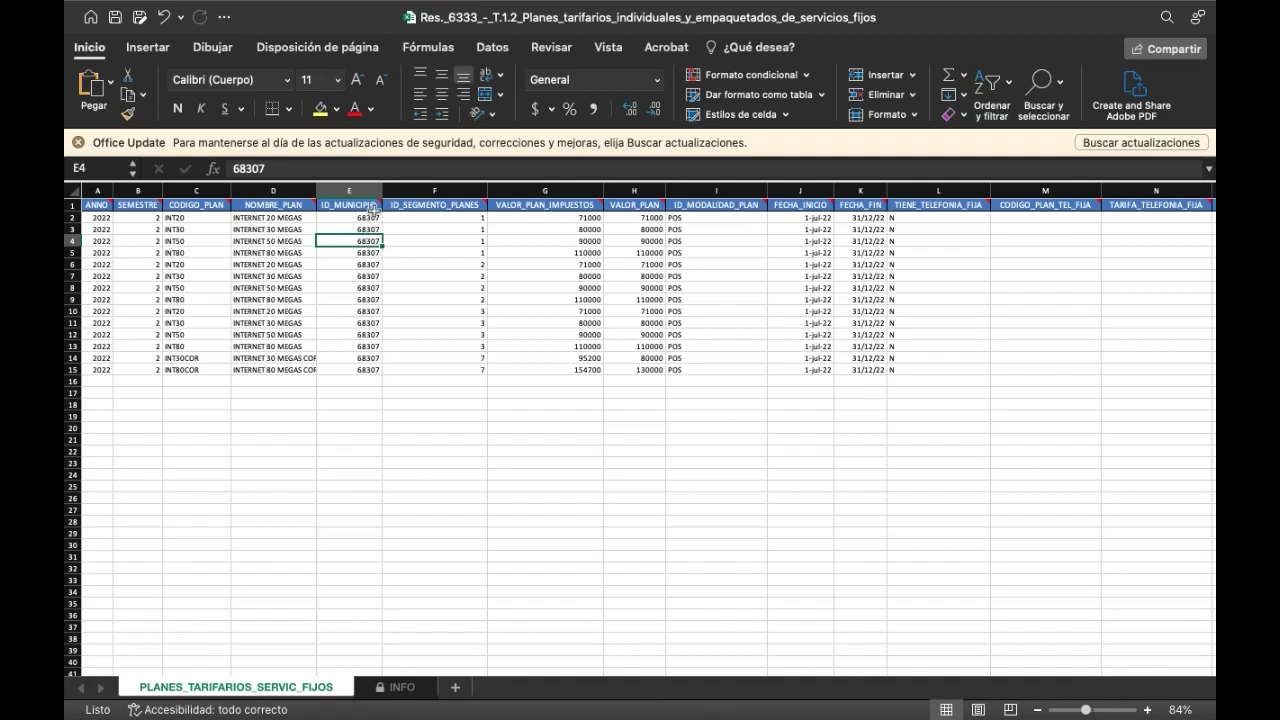
mouse_move(376, 206)
mouse_move(453, 205)
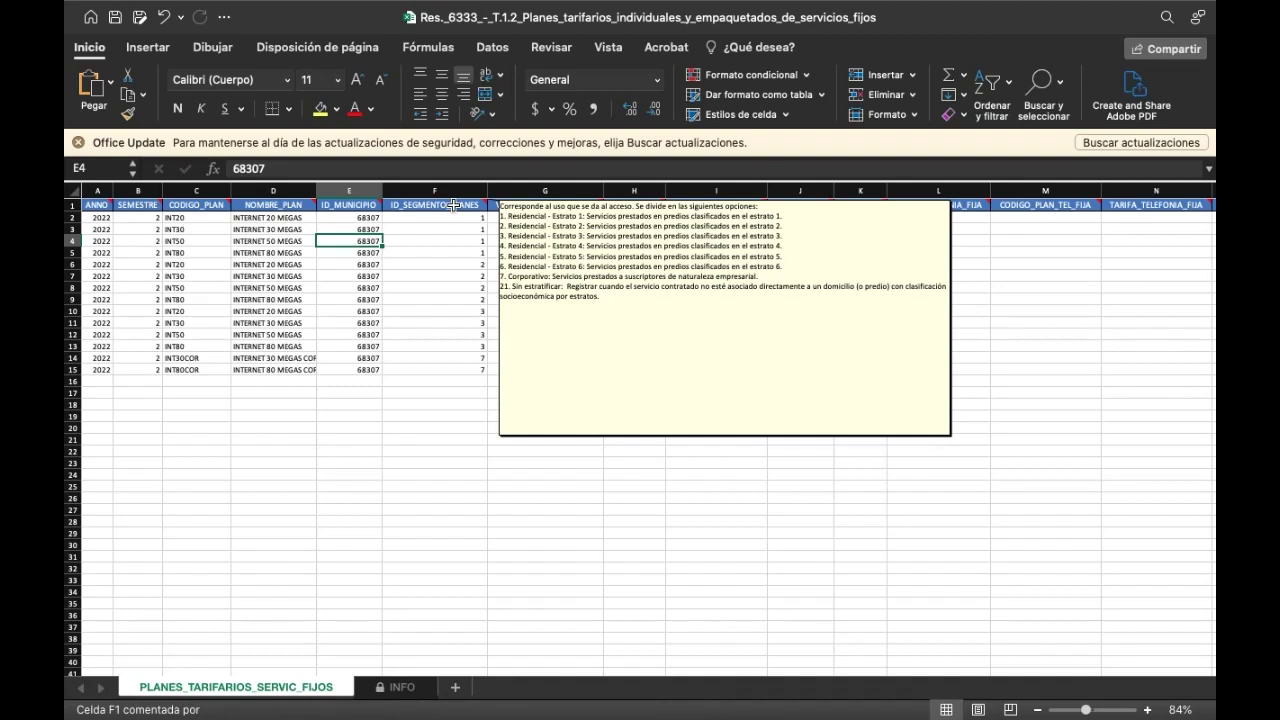
Go back to the first plan name in D2, then the segment value in F2
click(299, 263)
click(299, 218)
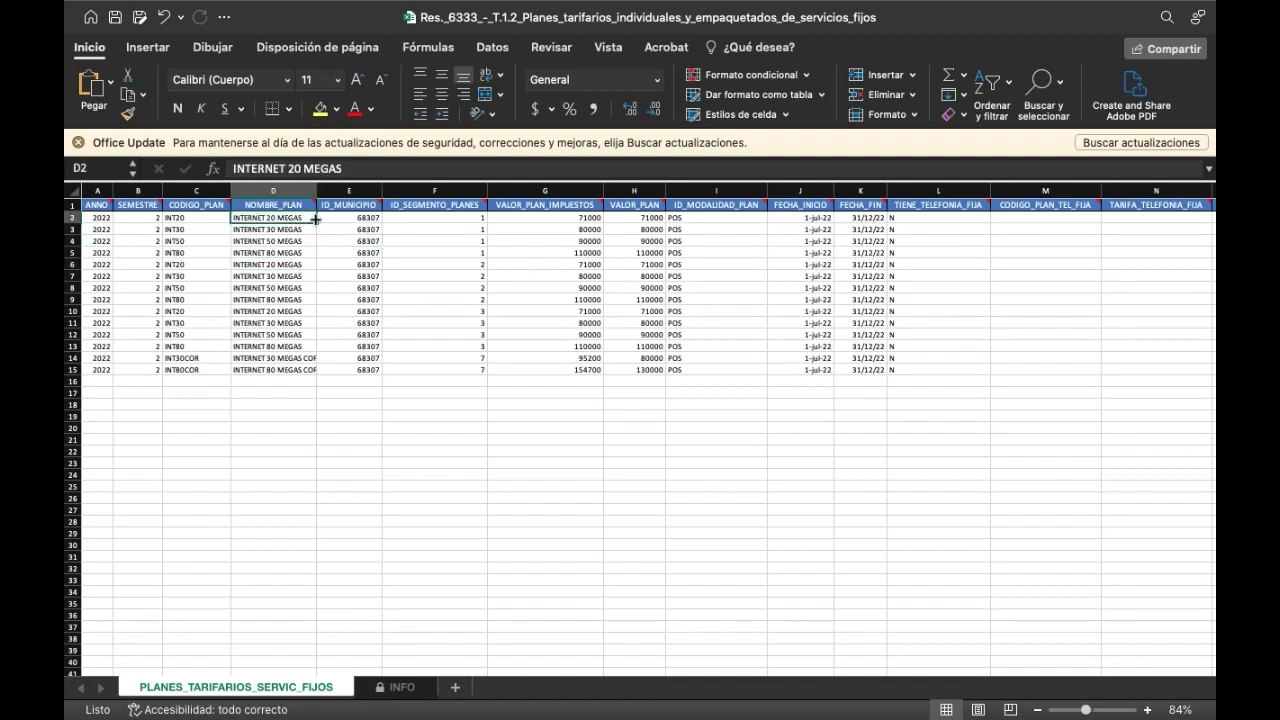
click(477, 220)
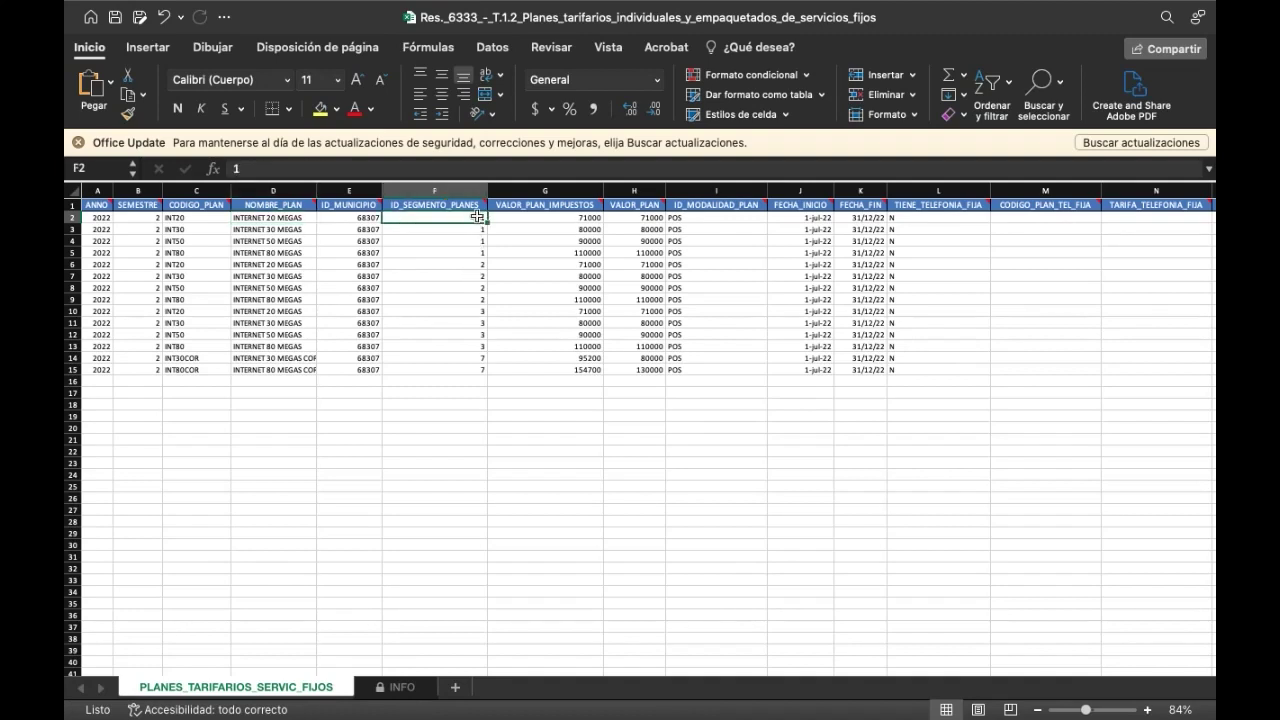
mouse_move(481, 208)
mouse_move(590, 206)
mouse_move(640, 207)
click(683, 217)
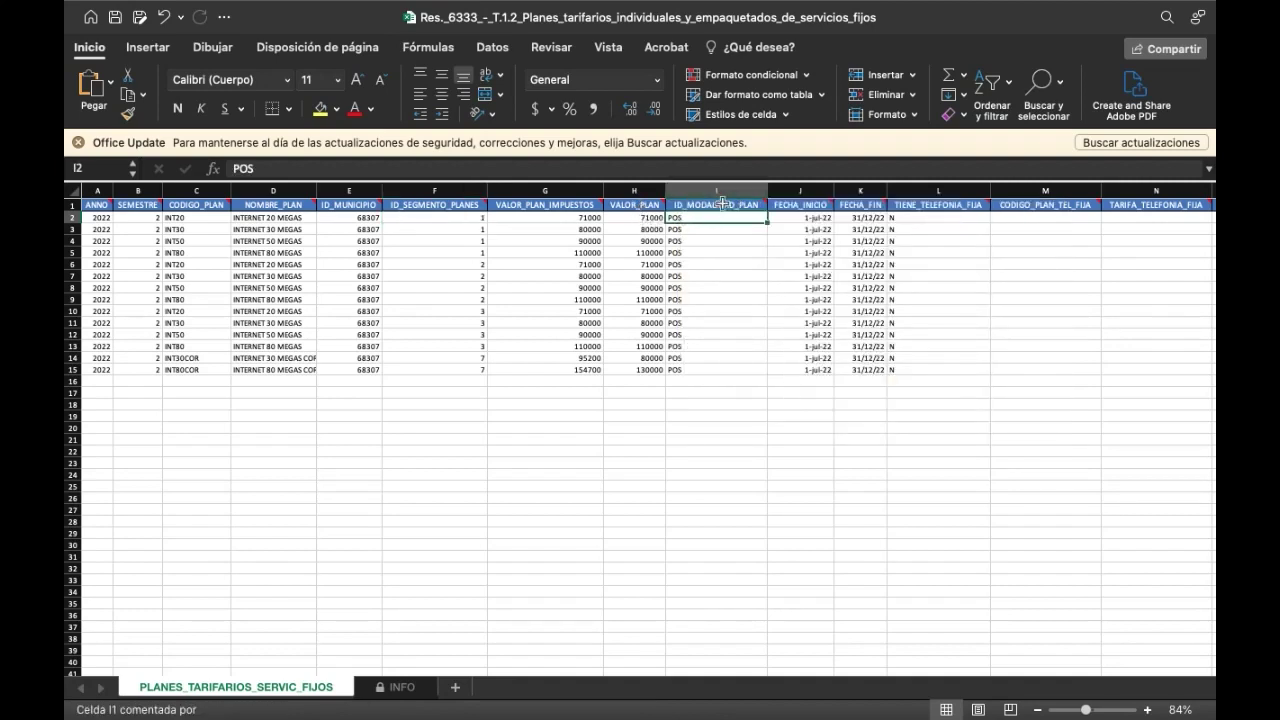
mouse_move(721, 205)
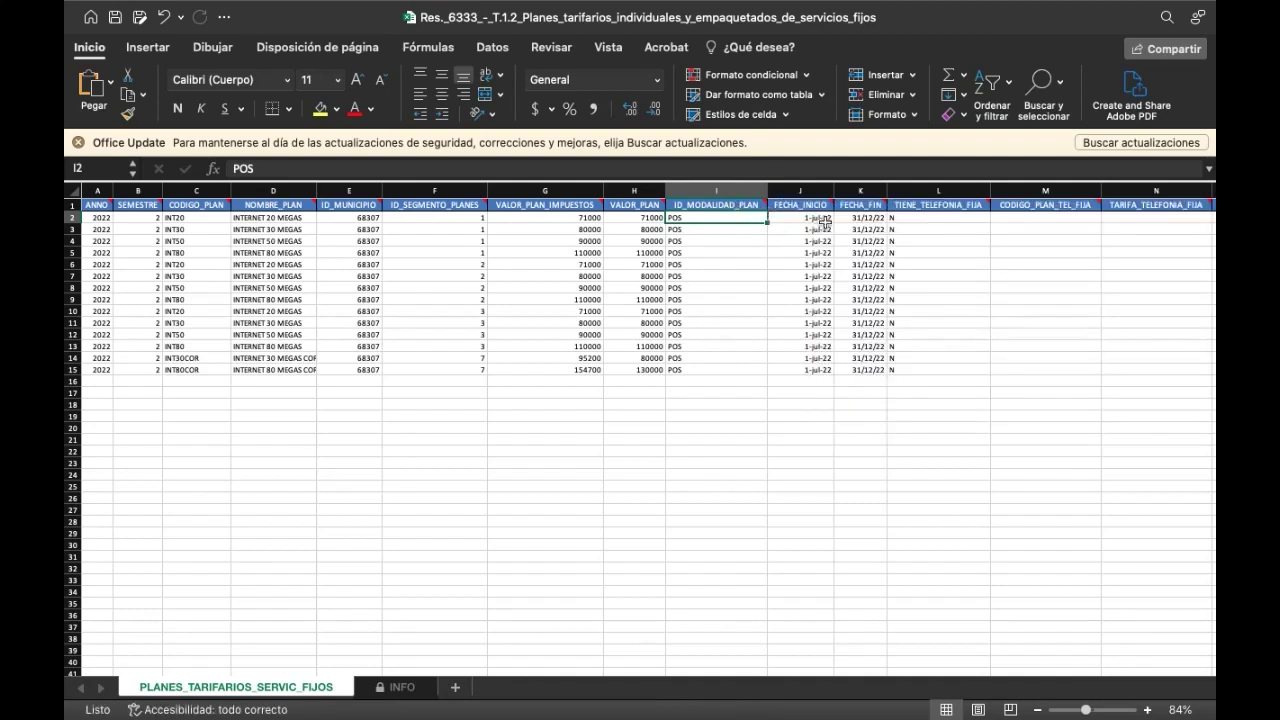
mouse_move(819, 207)
click(879, 220)
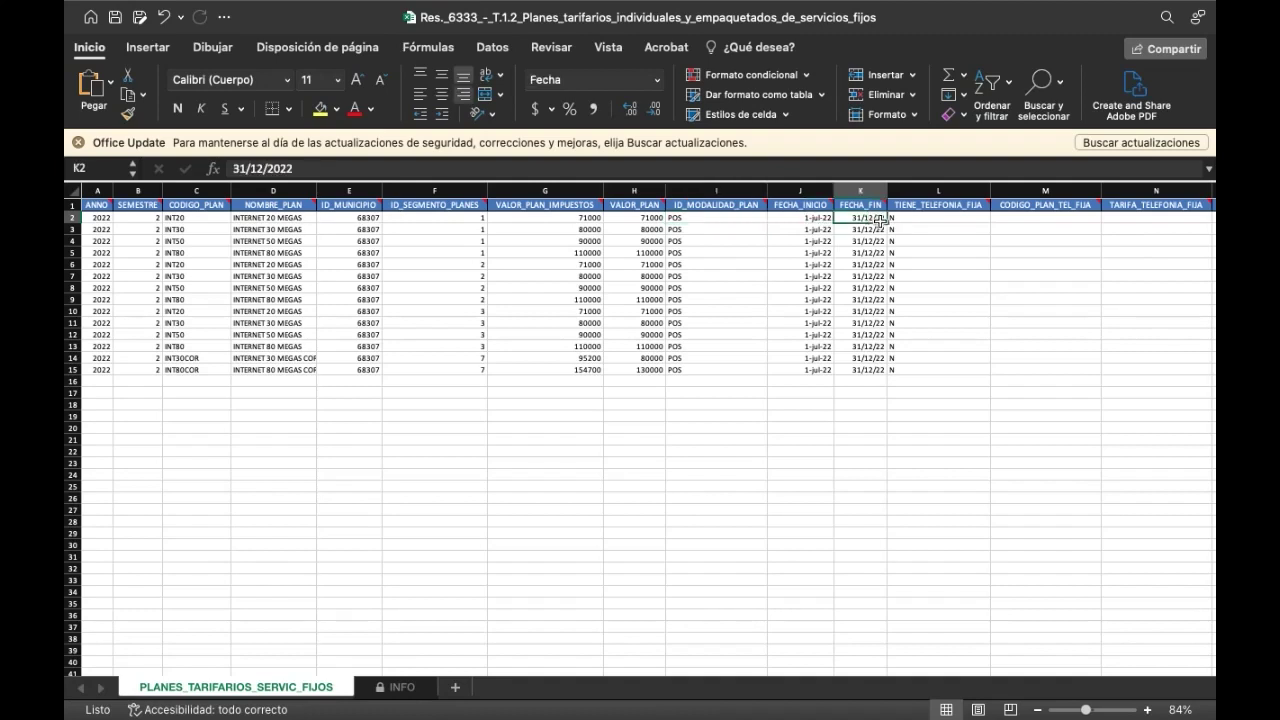
key(Right)
key(Right)
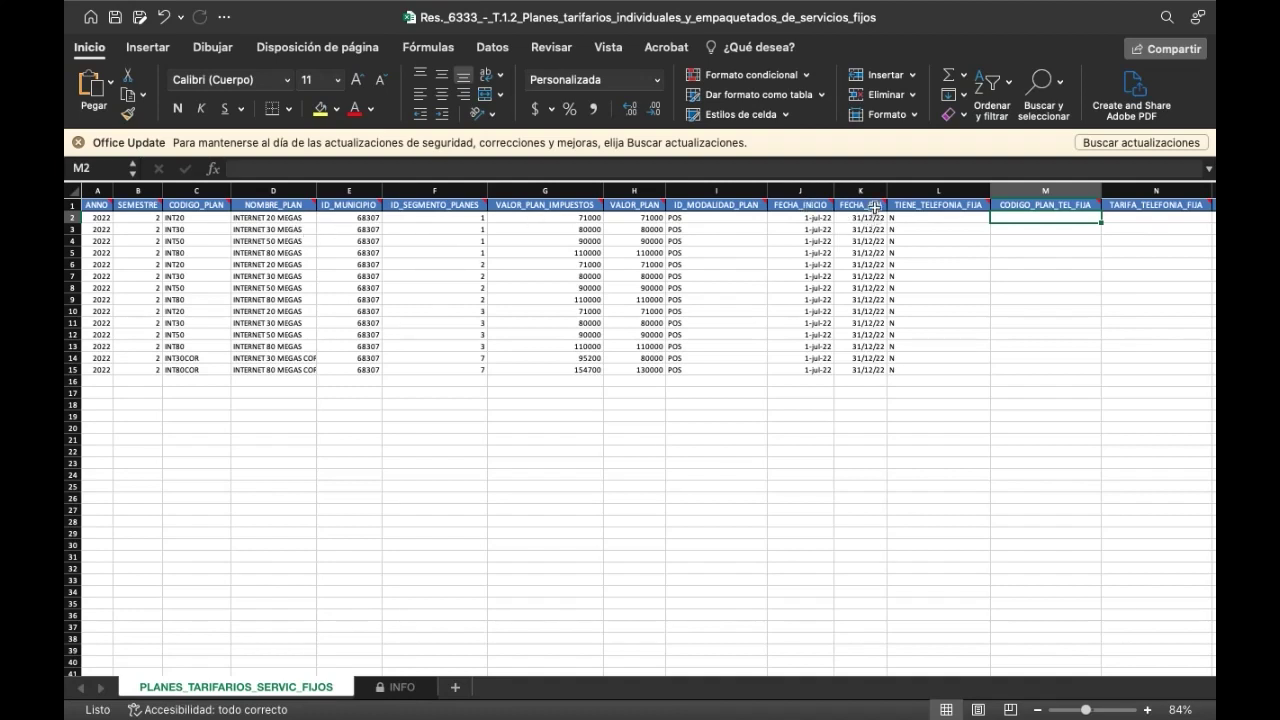
click(864, 228)
key(Right)
key(Right)
key(Right)
key(Right)
key(Right)
key(Right)
key(Right)
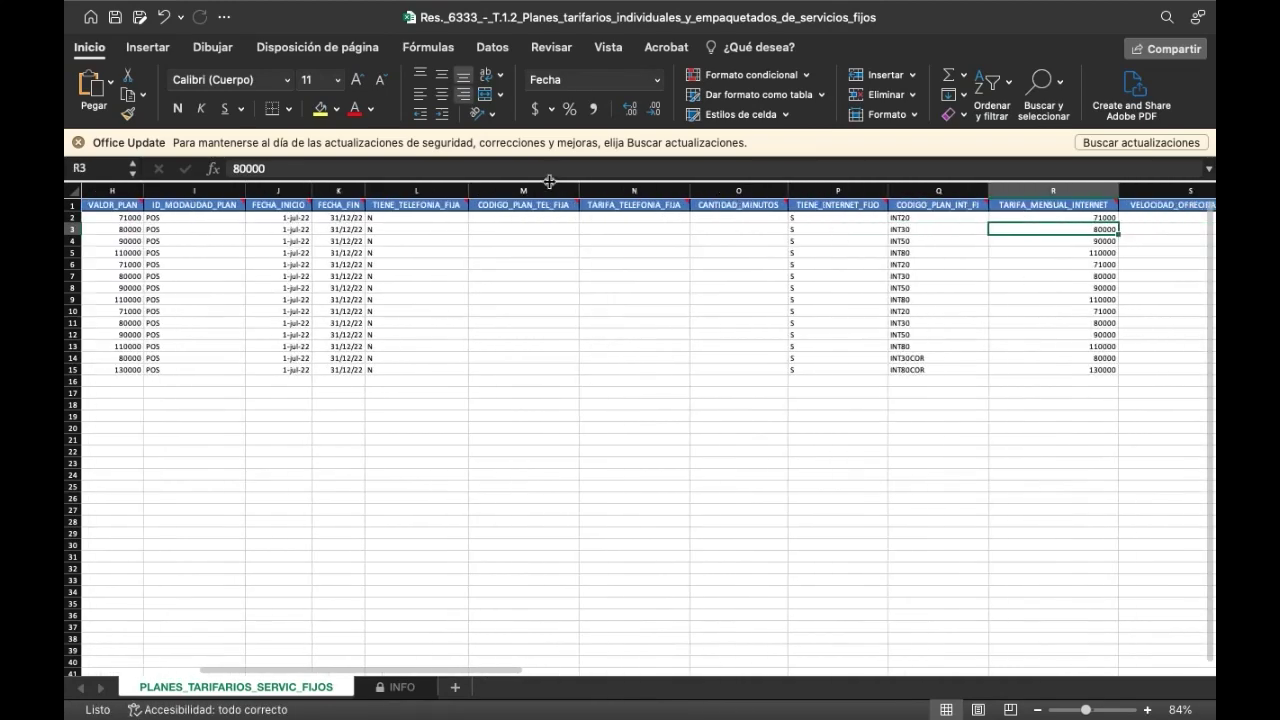
mouse_move(346, 205)
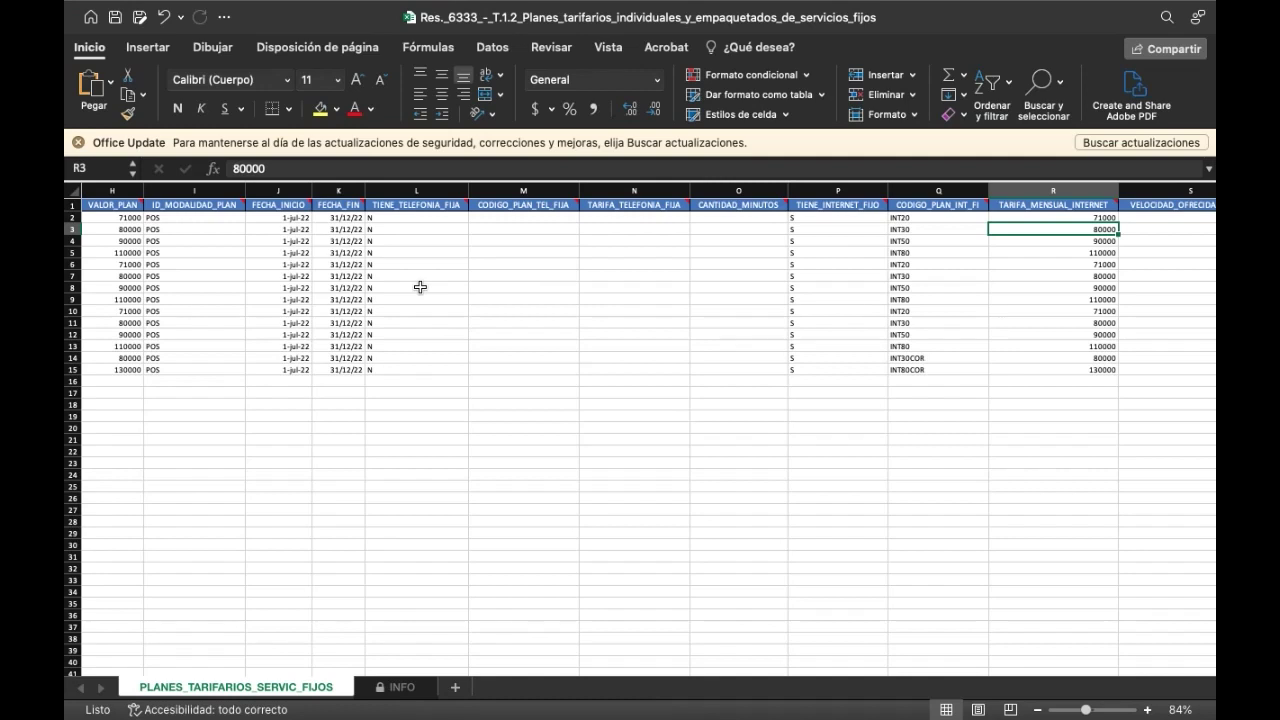
mouse_move(456, 208)
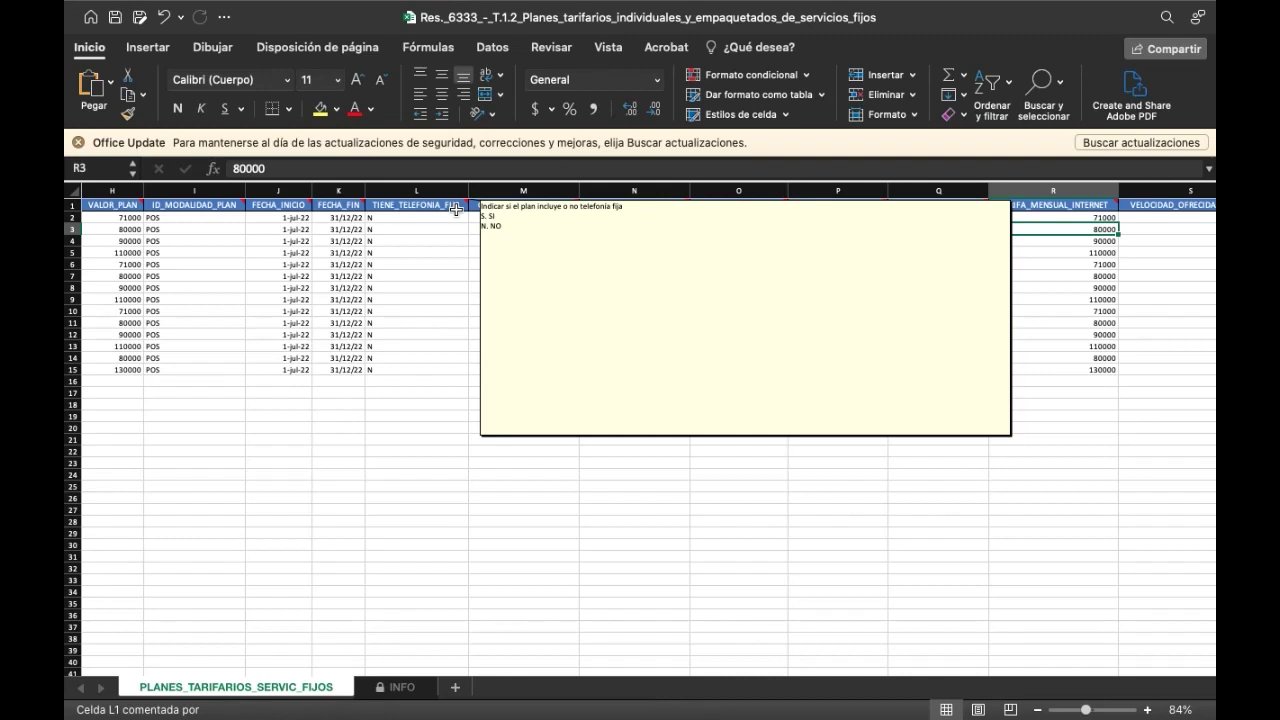
mouse_move(561, 207)
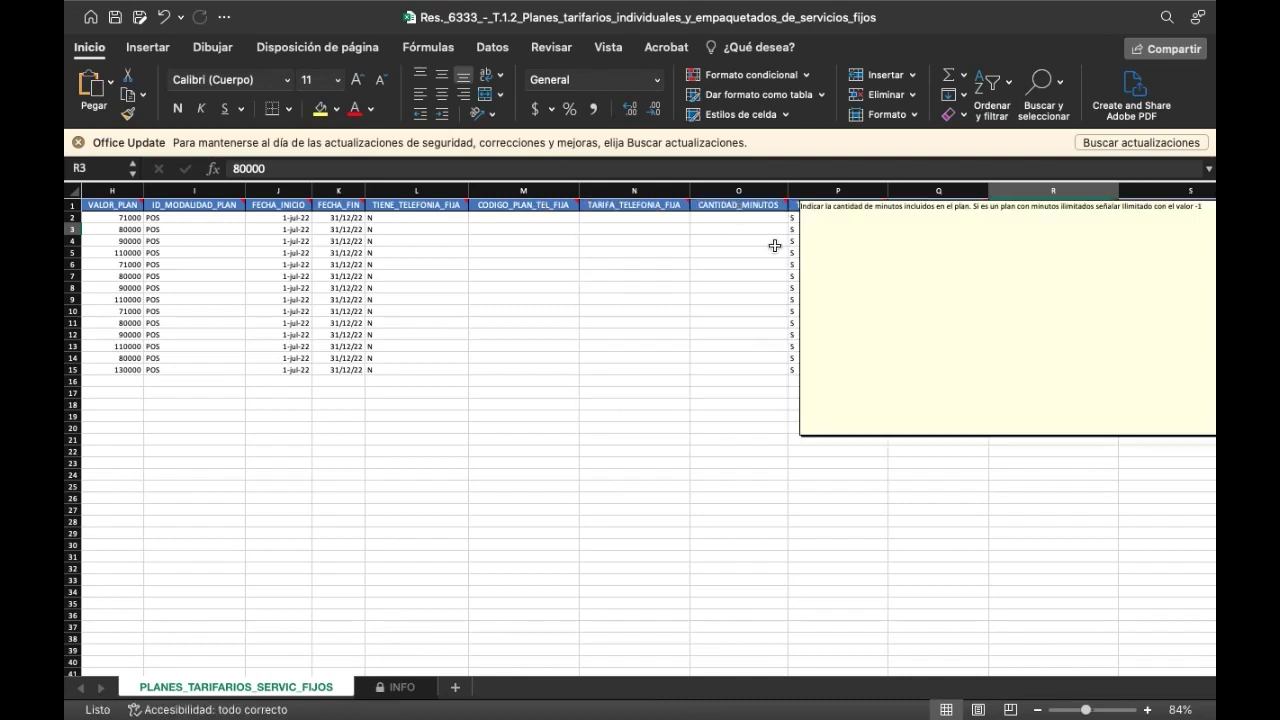
click(838, 248)
Step across the internet columns from TIENE_INTERNET_FIJO to ID_TECNOLOGIA, reading the R1 comment
key(Right)
key(Right)
key(Right)
key(Right)
key(Right)
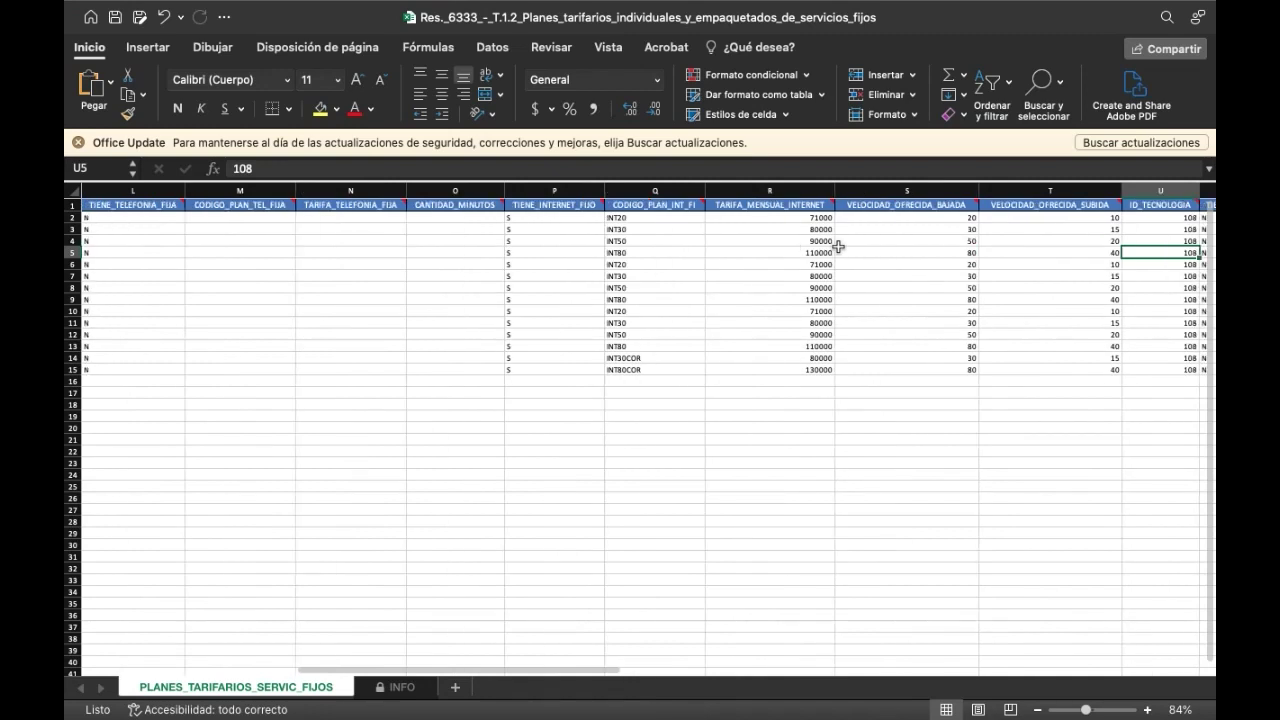
key(Left)
key(Left)
key(Left)
key(Left)
key(Left)
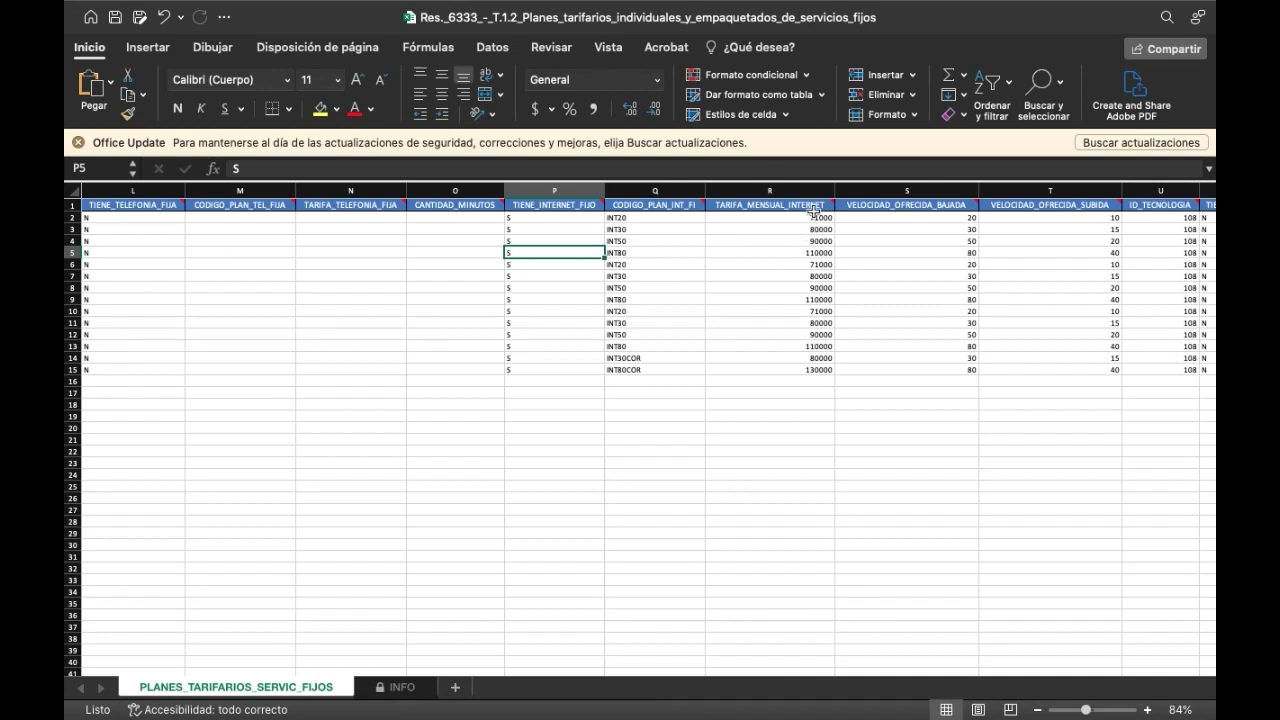
mouse_move(812, 205)
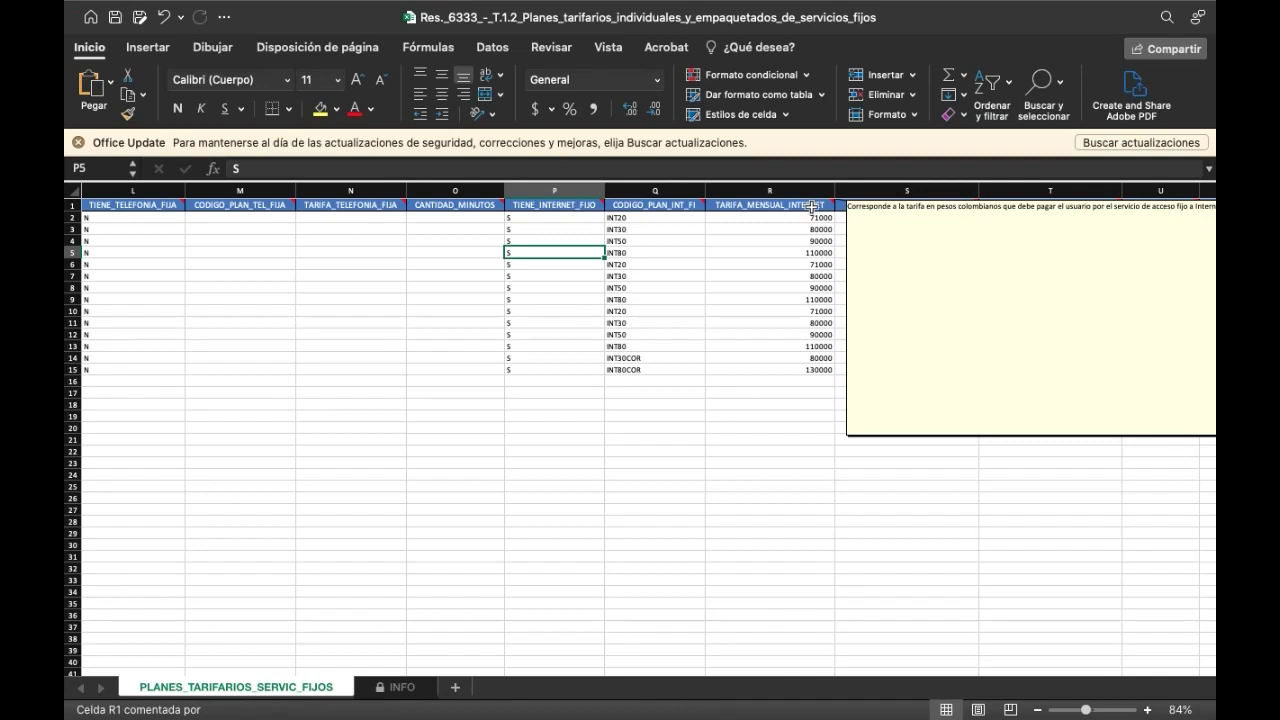
key(Right)
key(Right)
key(Right)
key(Right)
key(Right)
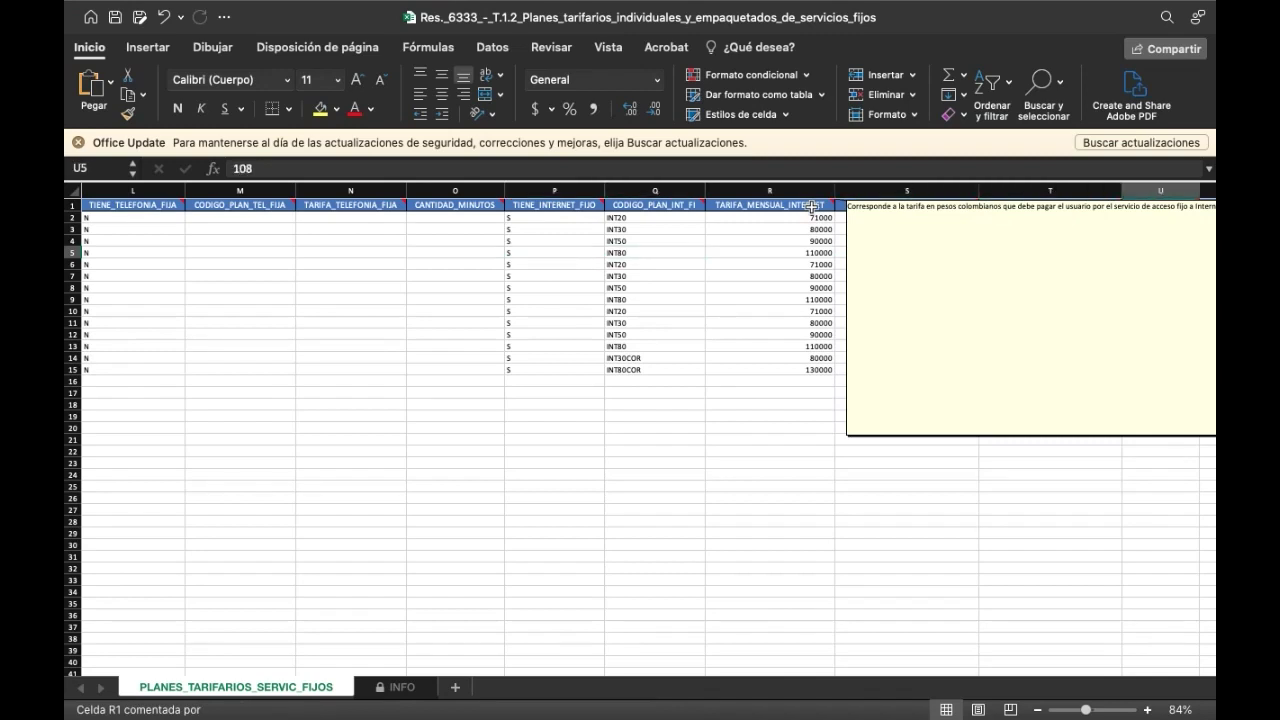
click(913, 289)
key(Right)
key(Right)
key(Right)
key(Right)
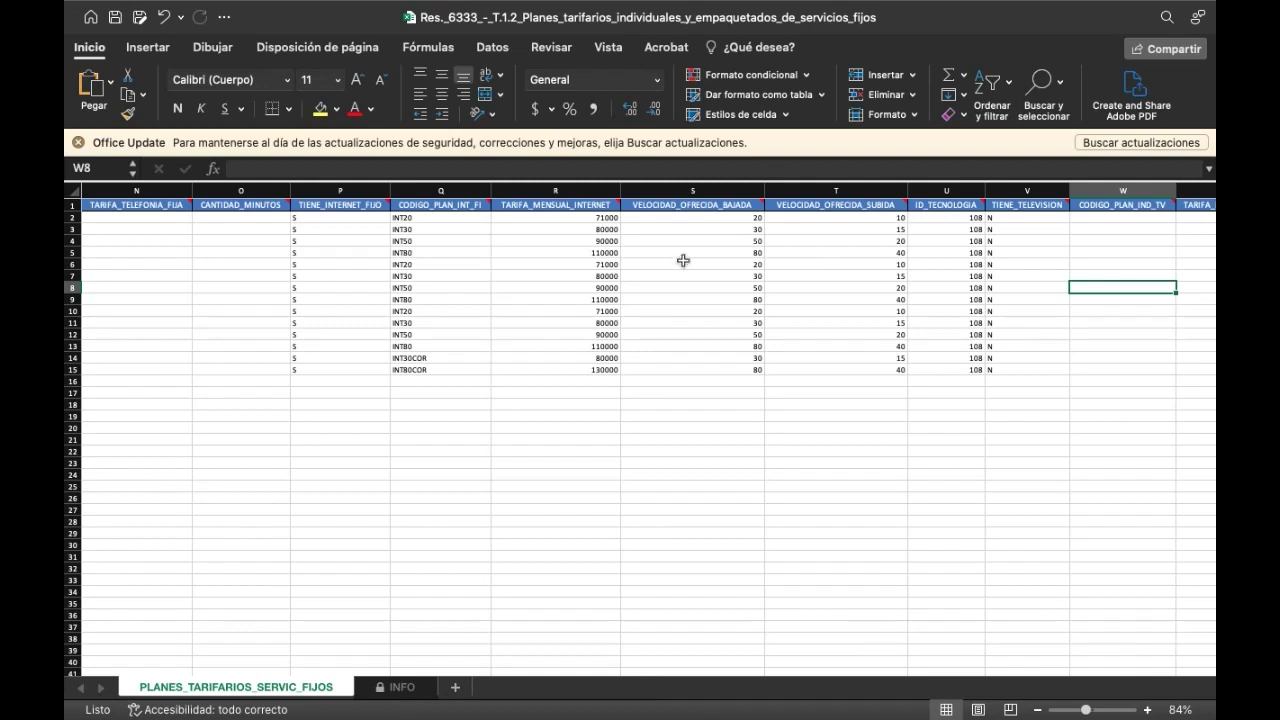
Check the first plan's download 20, upload 10 and technology code 108, then read TIENE_TELEVISION's note
click(738, 219)
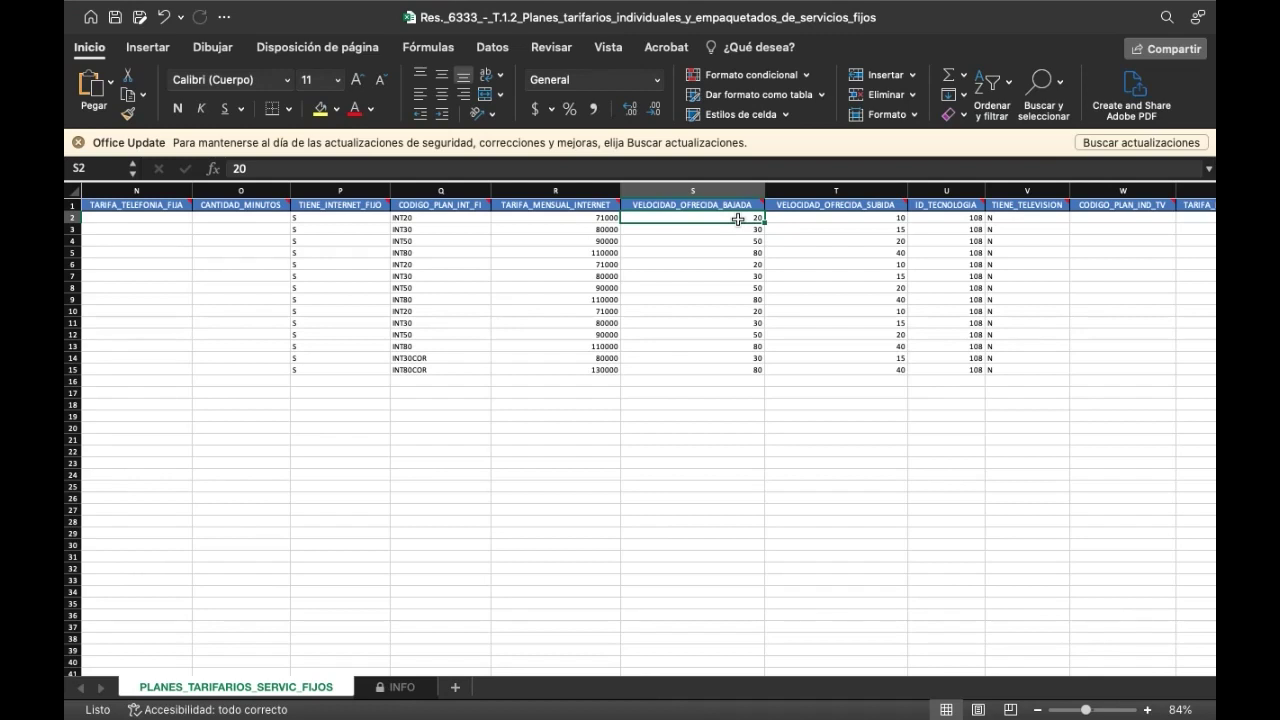
click(830, 222)
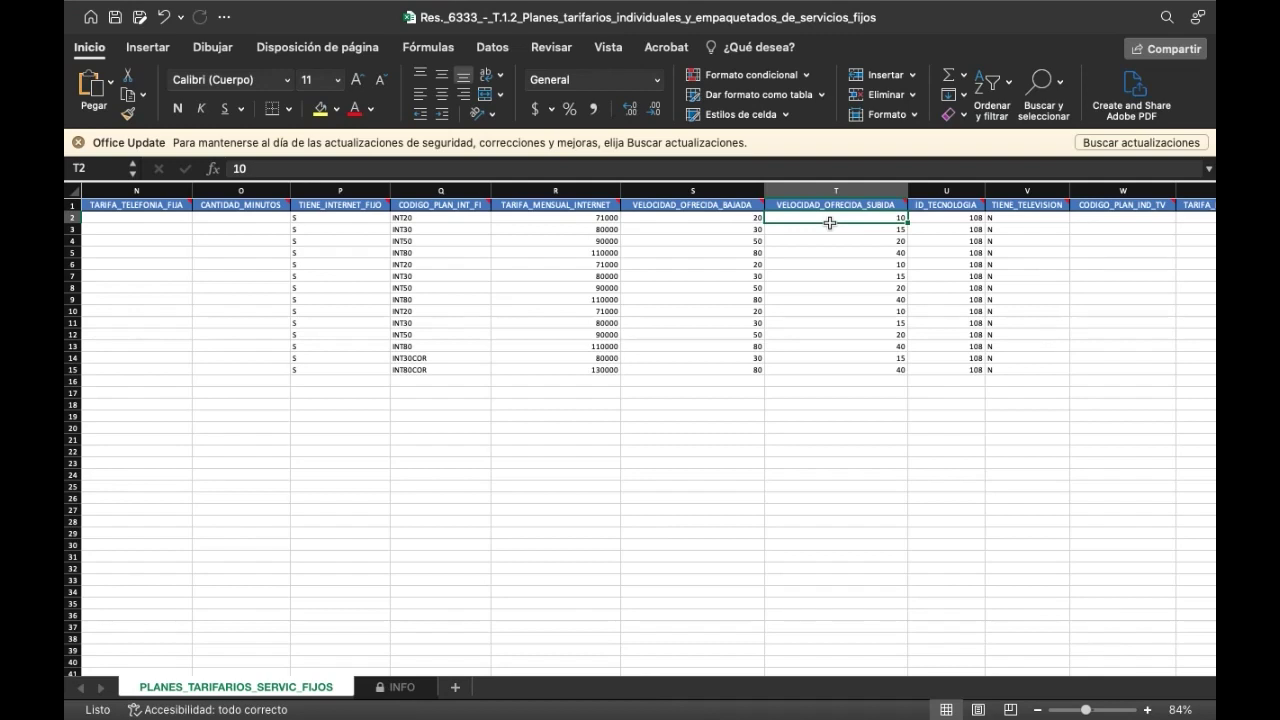
click(945, 221)
key(Right)
key(Right)
key(Right)
key(Right)
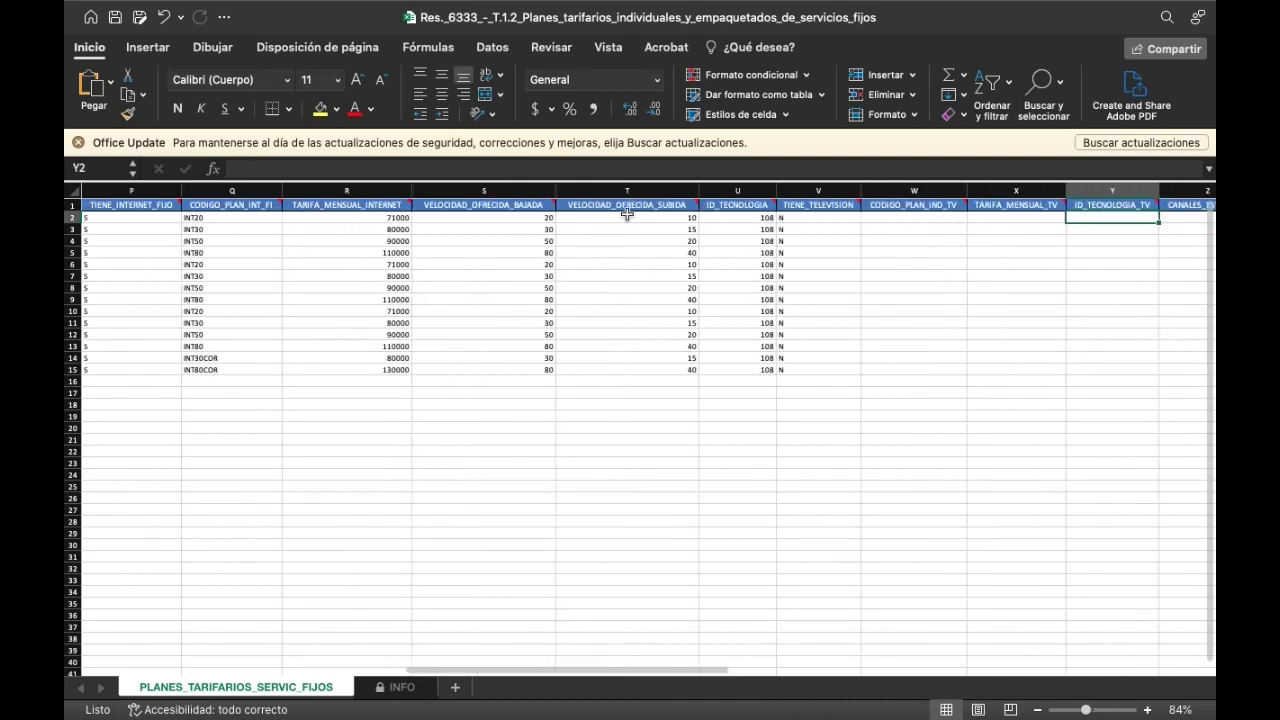
mouse_move(757, 204)
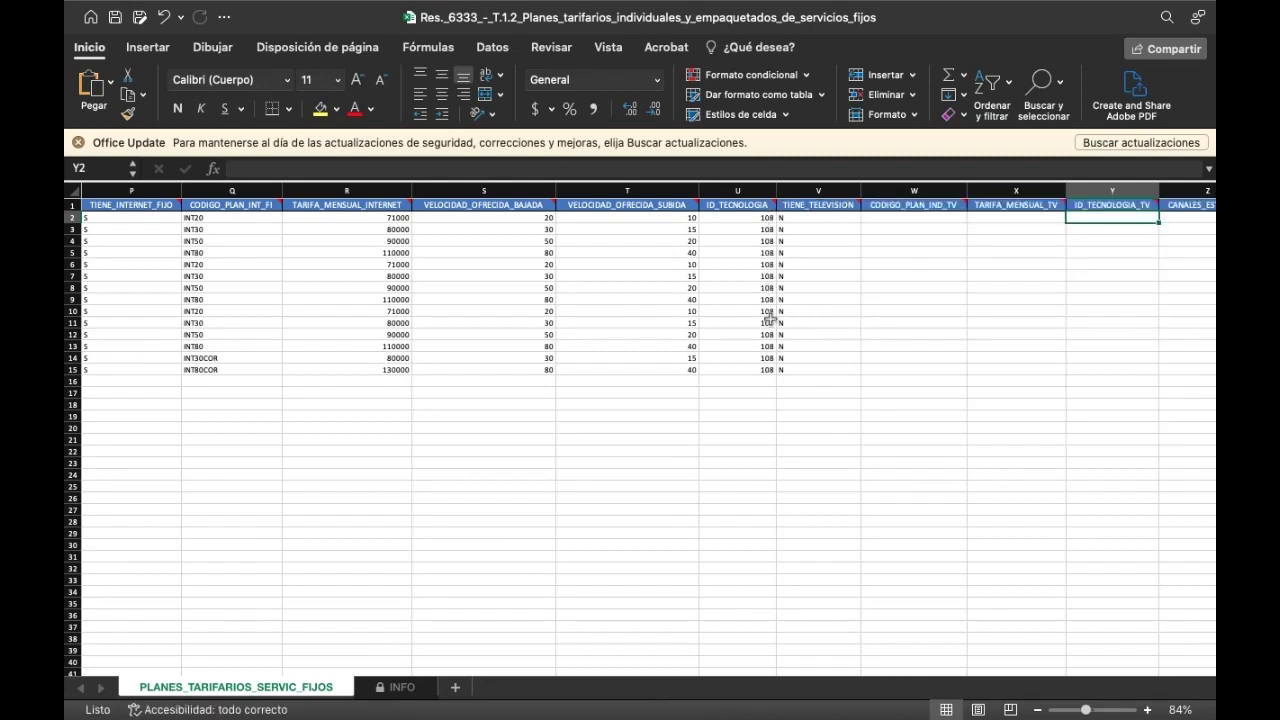
Browse the television plan and channel columns up to CANALES_HD_TV
click(819, 239)
key(Right)
key(Right)
key(Right)
key(Right)
key(Right)
key(Right)
key(Right)
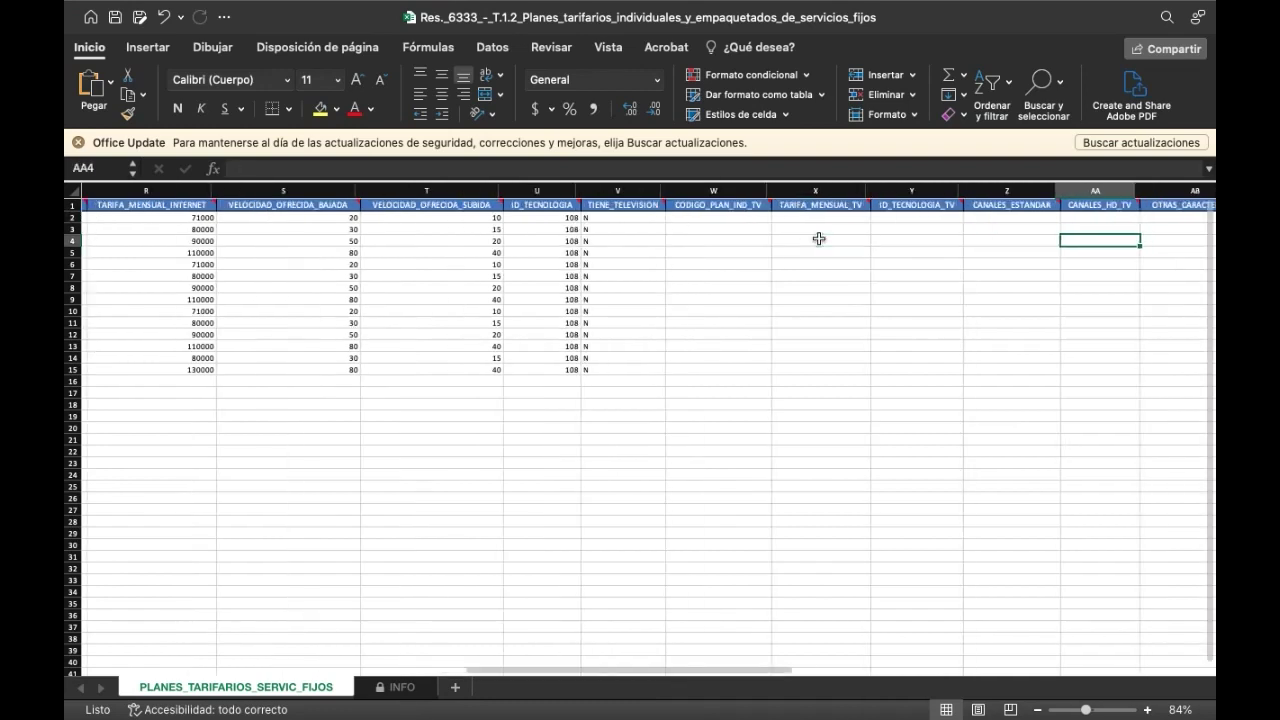
key(Left)
key(Left)
key(Left)
key(Left)
key(Right)
key(Right)
key(Right)
key(Right)
key(Left)
key(Left)
key(Left)
Return to the sheet's first column and switch to the PowerPoint reporting calendar
key(Left)
key(Left)
key(Left)
key(Left)
key(Left)
key(Left)
key(Left)
key(Left)
key(Left)
key(Left)
key(Left)
key(Left)
key(Left)
key(Left)
key(Left)
key(Left)
key(Left)
key(Left)
key(Left)
key(Left)
key(Left)
key(Left)
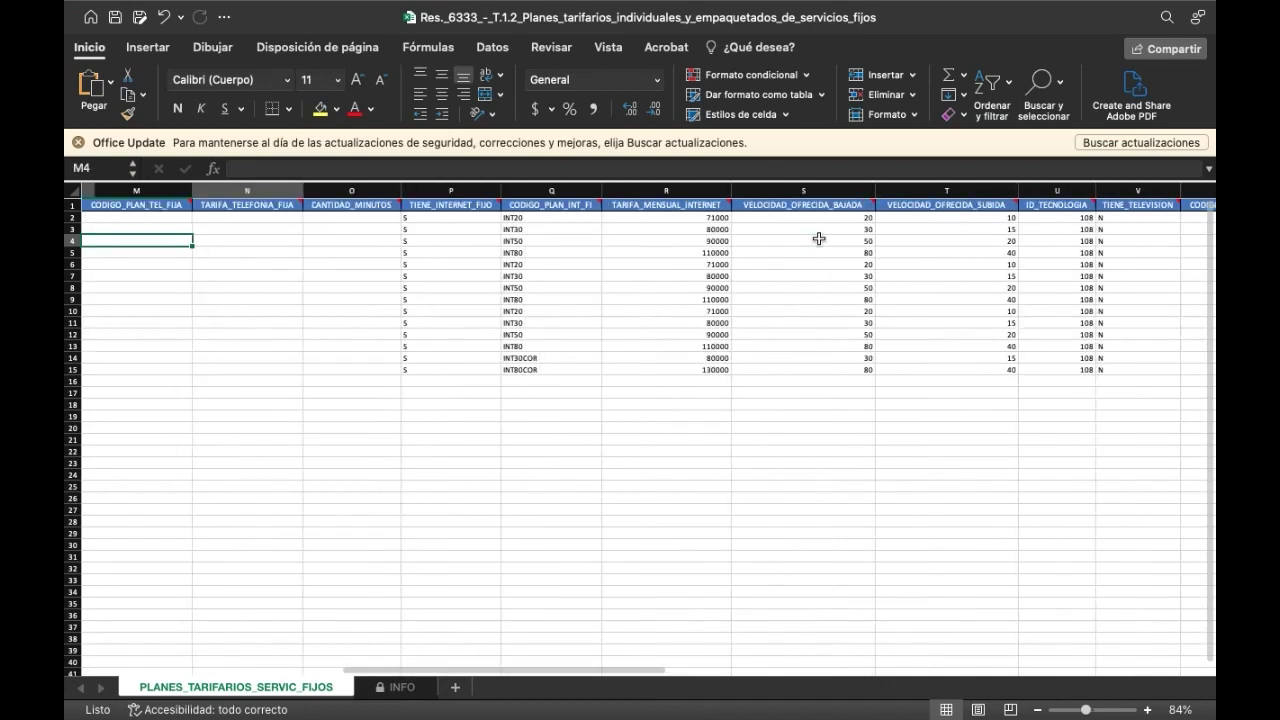
key(Left)
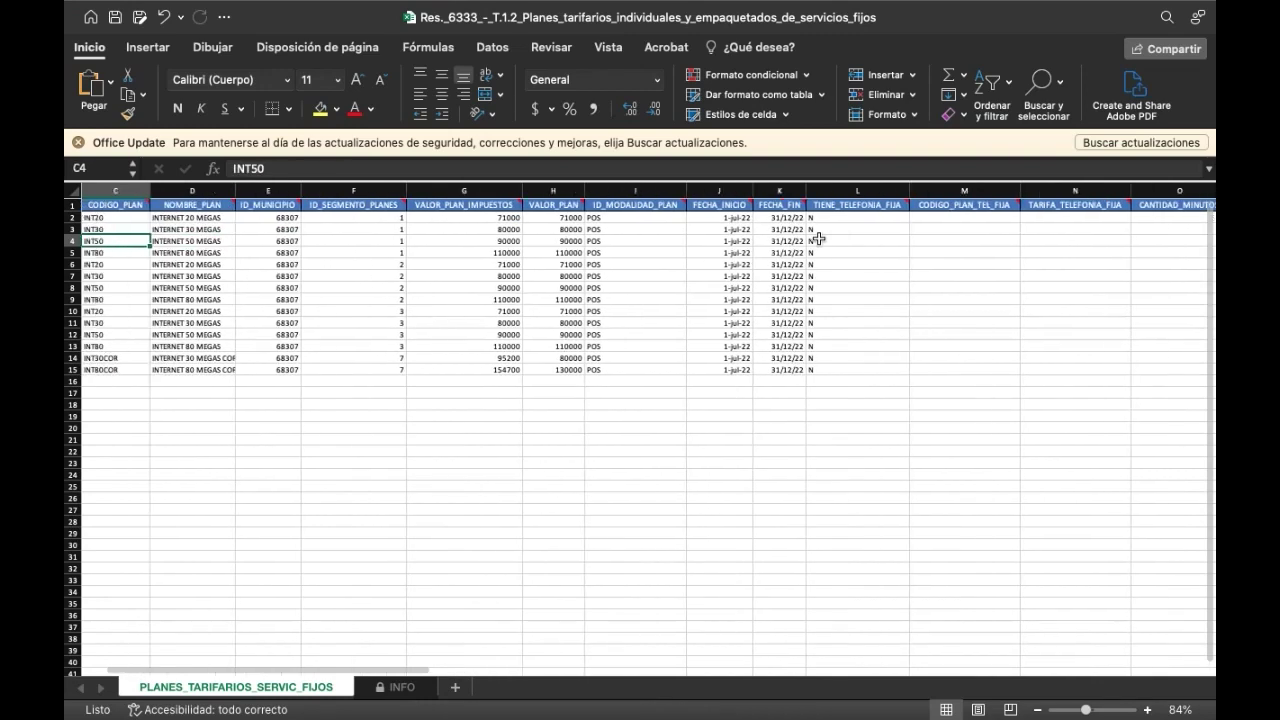
key(Left)
key(Left)
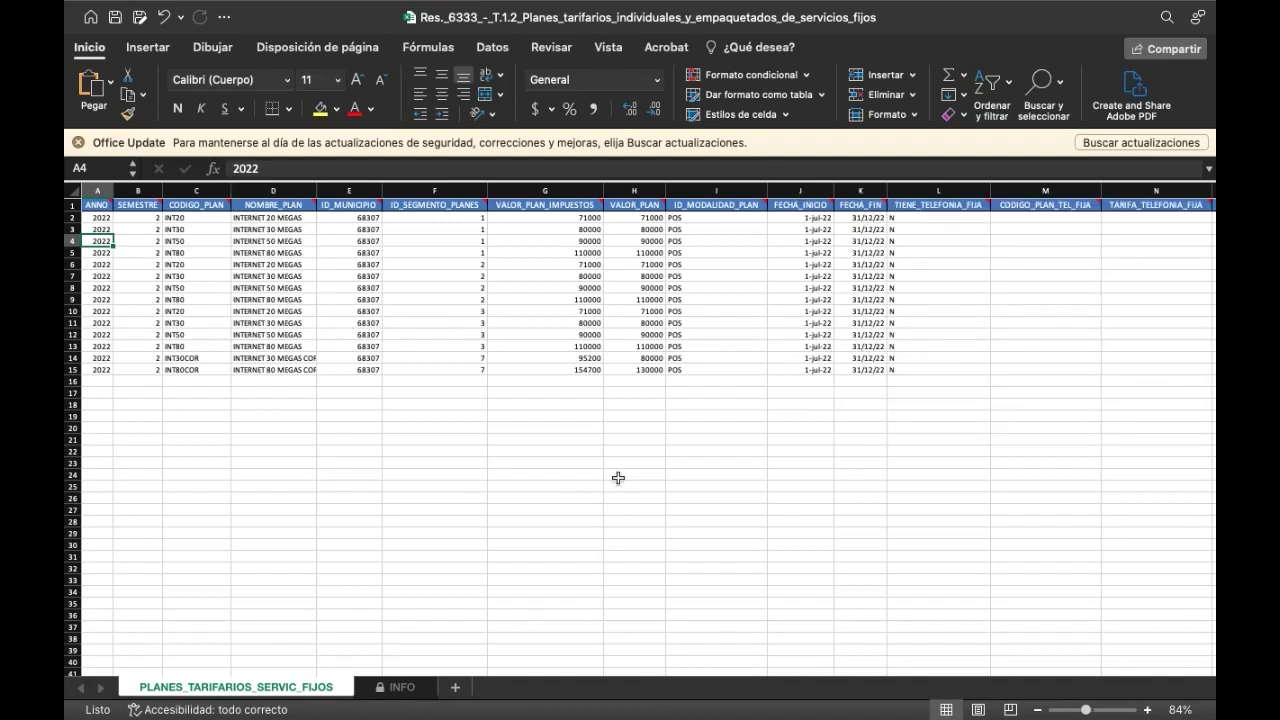
key(super+Tab)
key(super+Tab)
key(super+Tab)
key(super+Tab)
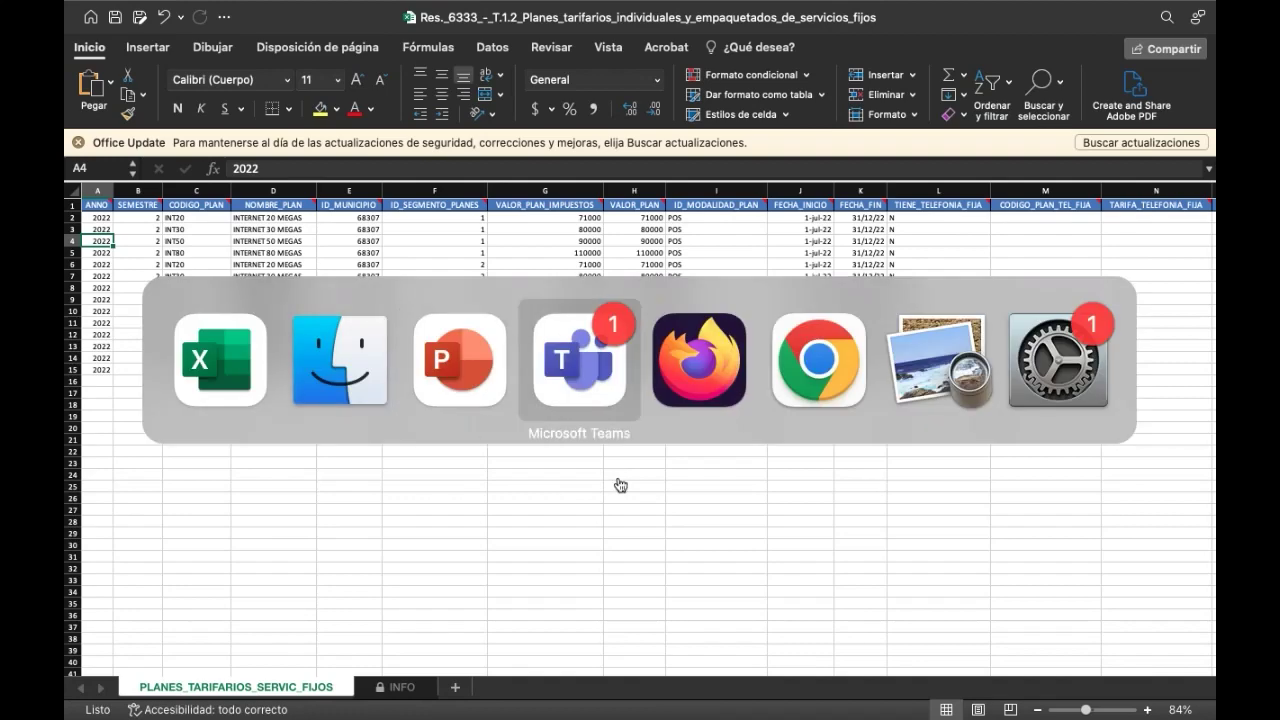
click(490, 366)
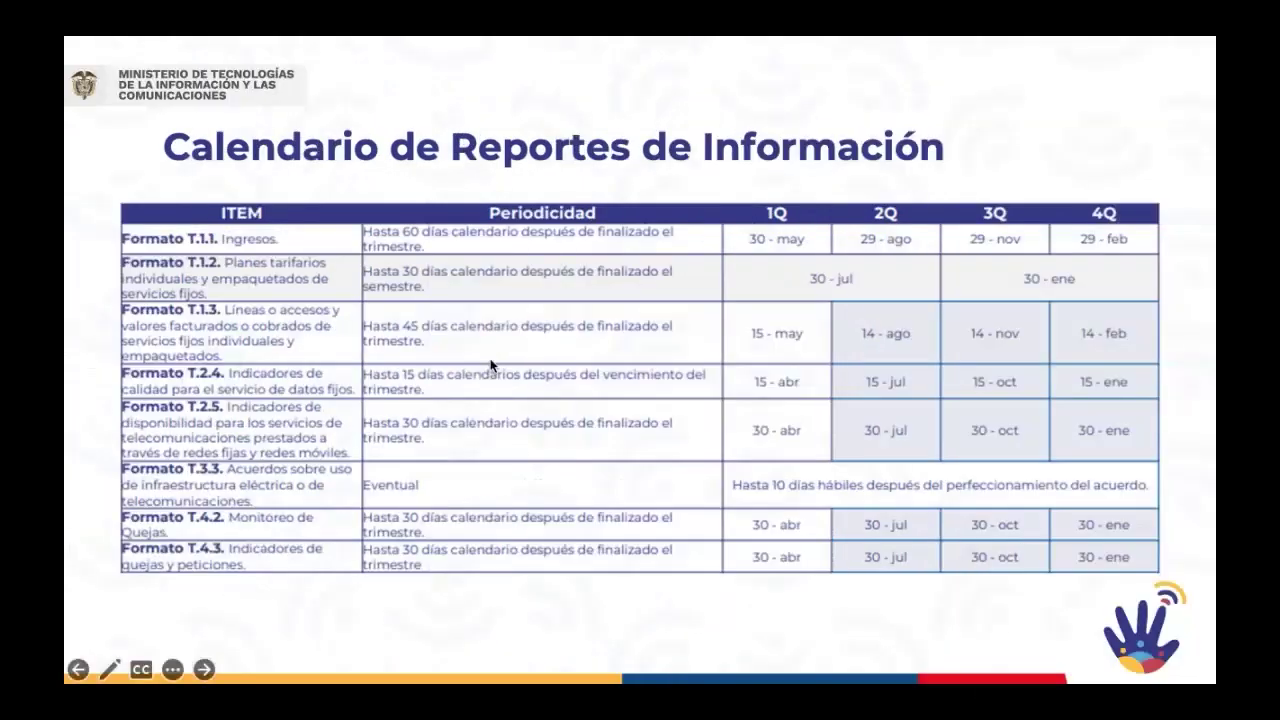
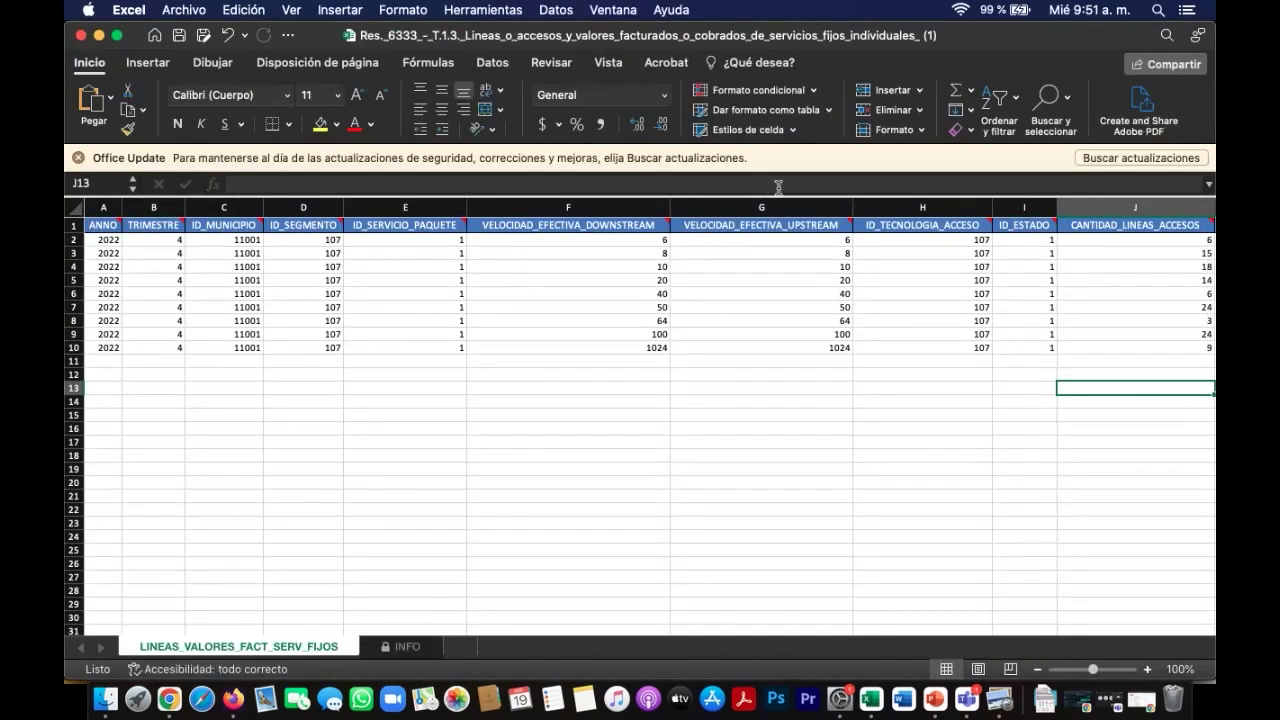
click(407, 285)
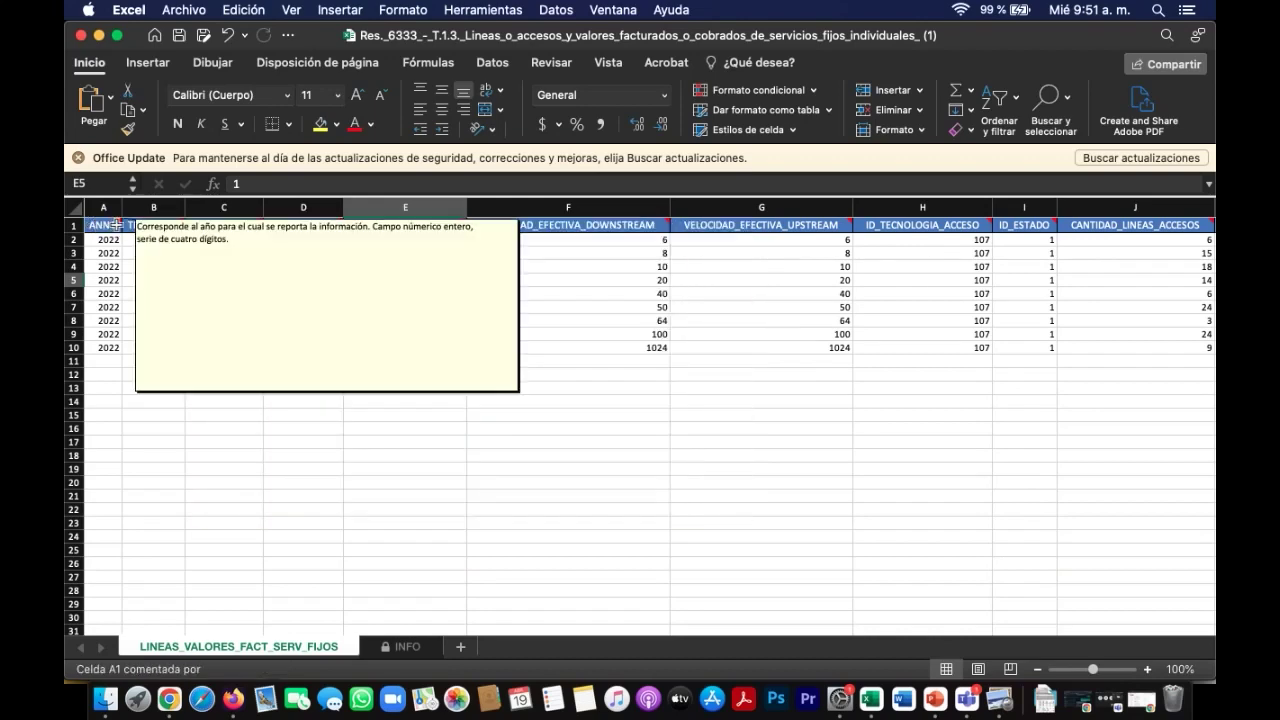
mouse_move(254, 229)
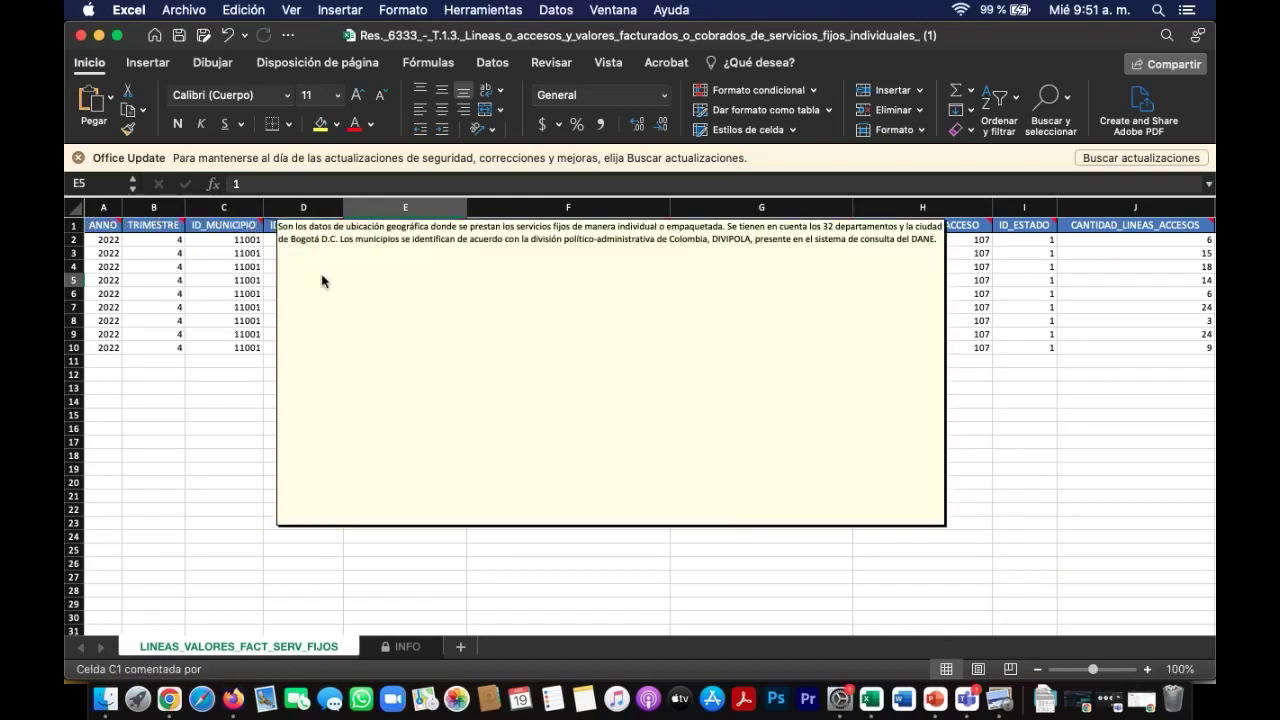
key(Right)
key(Right)
key(Right)
key(Right)
key(Right)
key(Right)
key(Right)
key(Right)
key(Right)
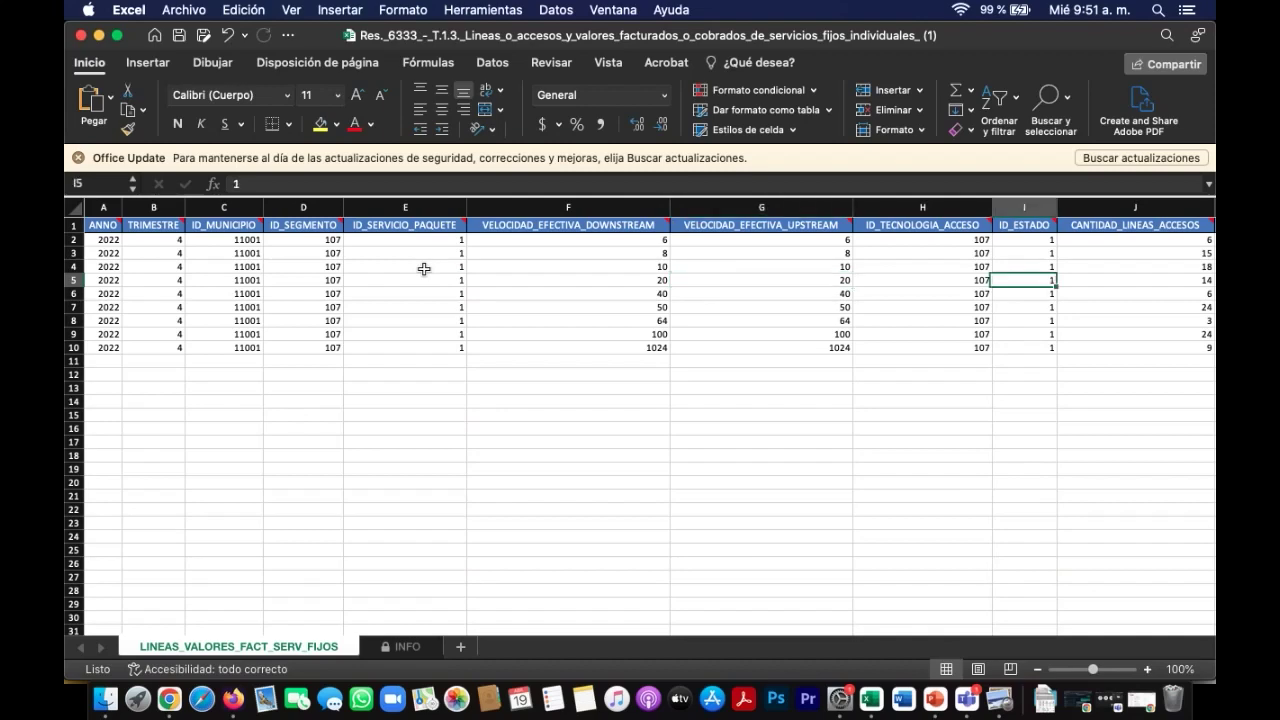
key(Left)
key(Left)
key(Left)
key(Left)
key(Left)
key(Left)
key(Left)
key(Left)
key(Left)
key(Left)
key(Left)
key(Left)
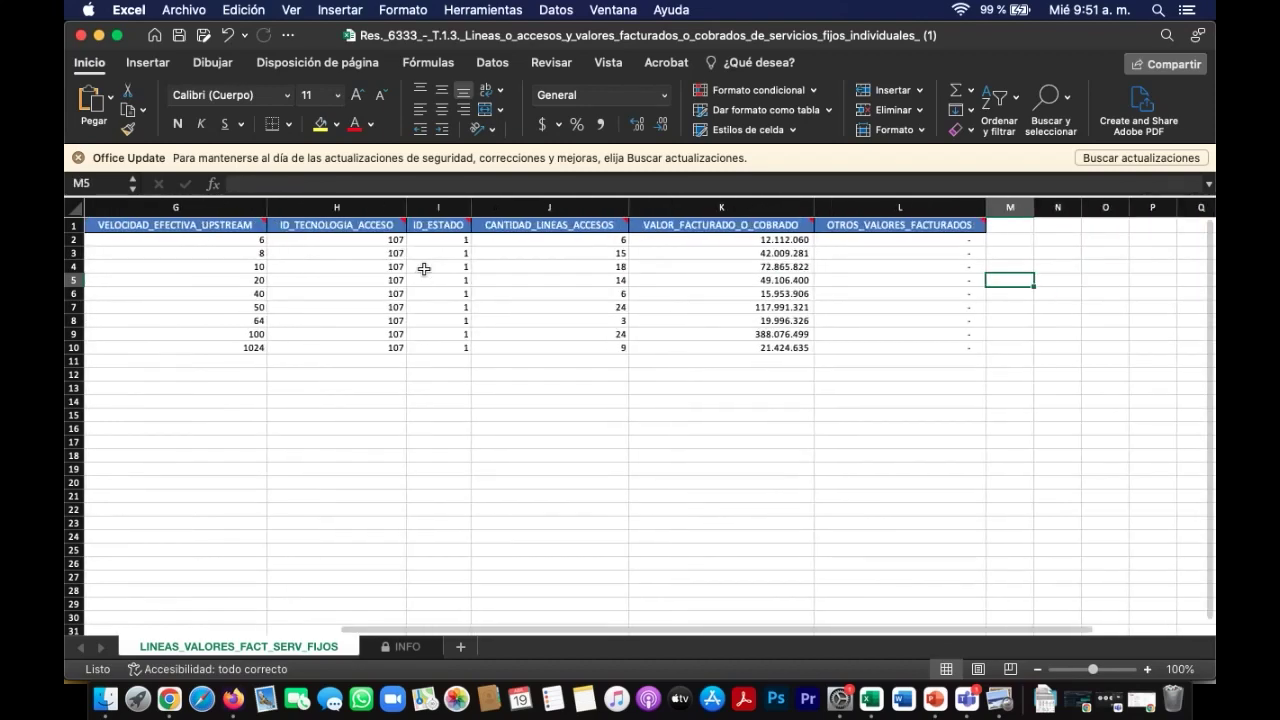
key(Left)
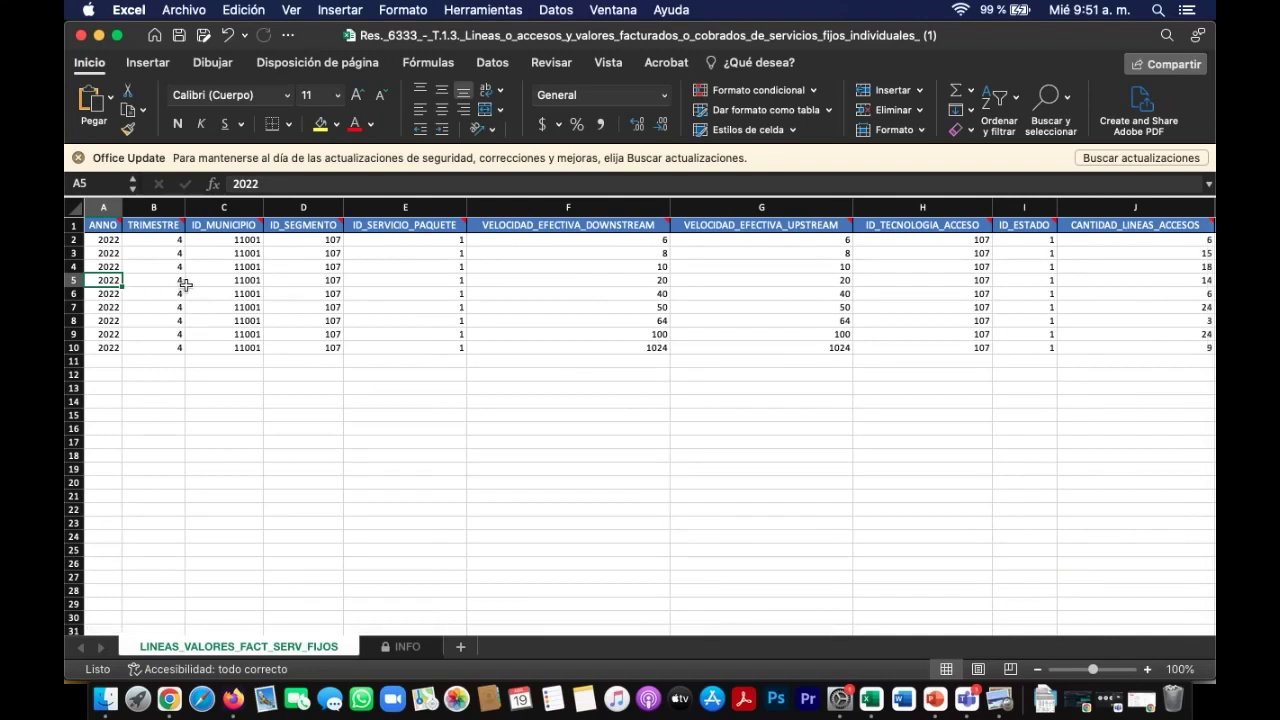
key(Right)
key(Right)
key(Left)
key(Left)
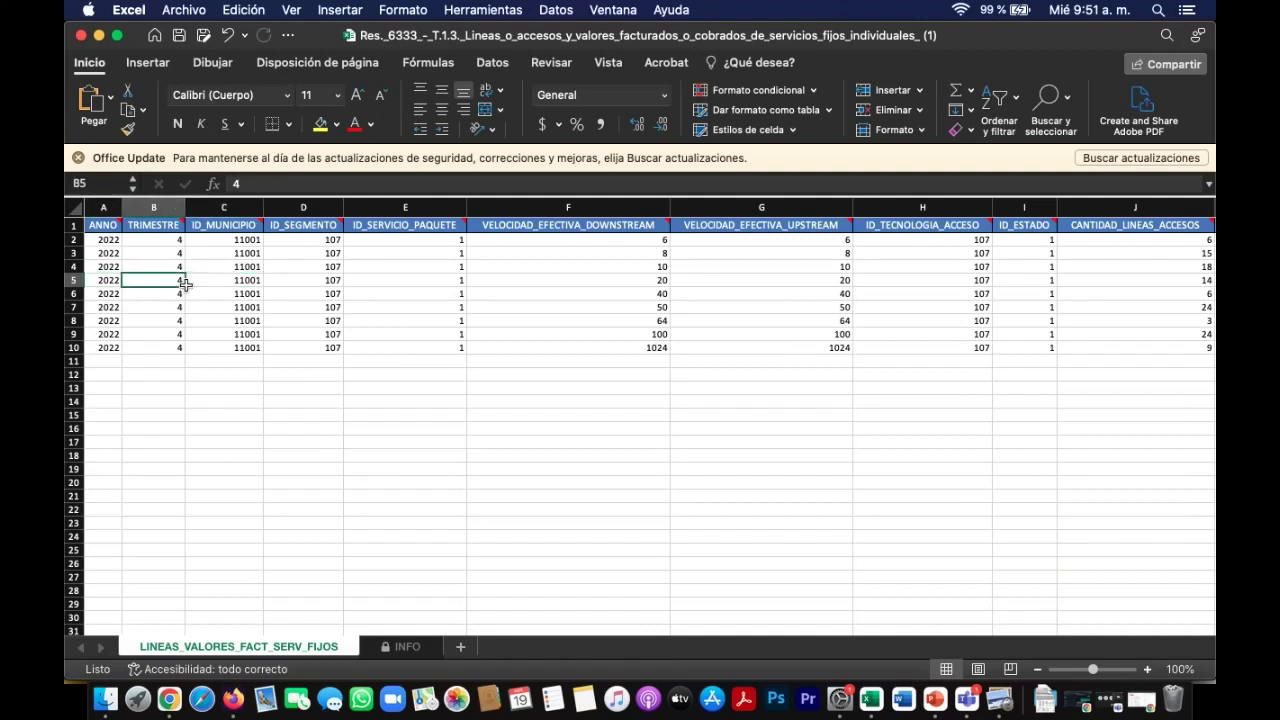
key(Up)
key(Up)
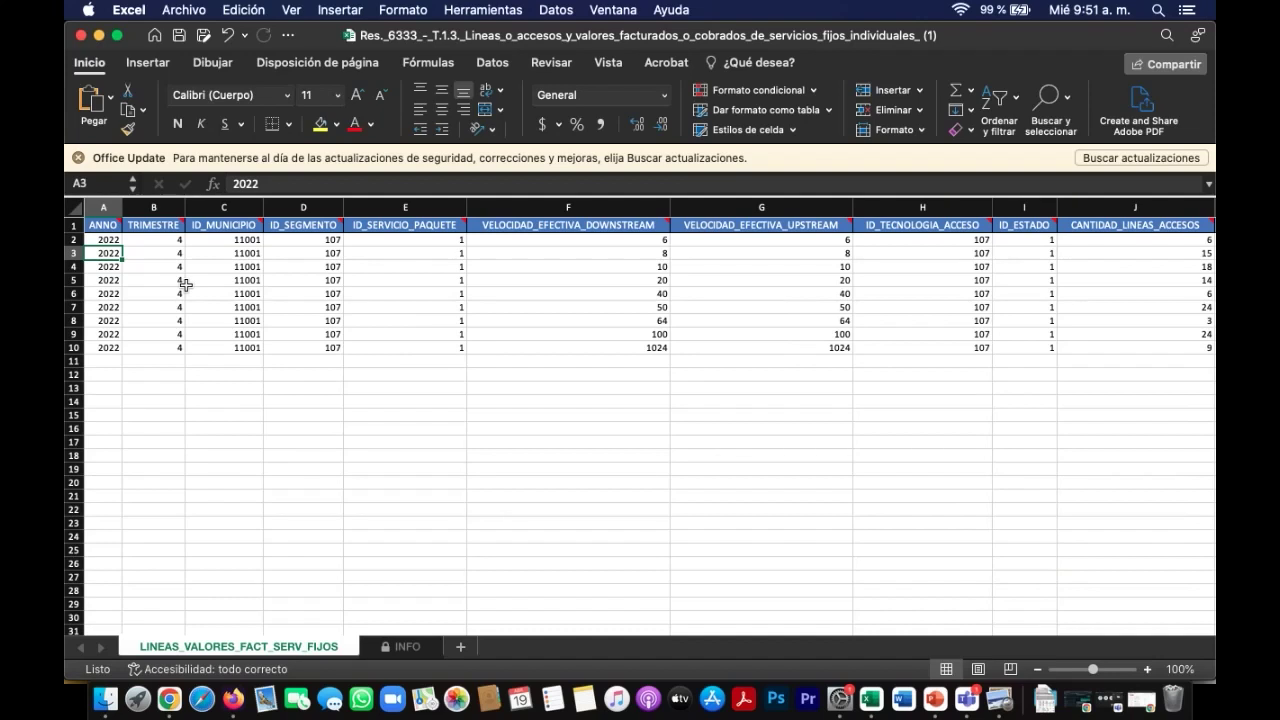
key(Right)
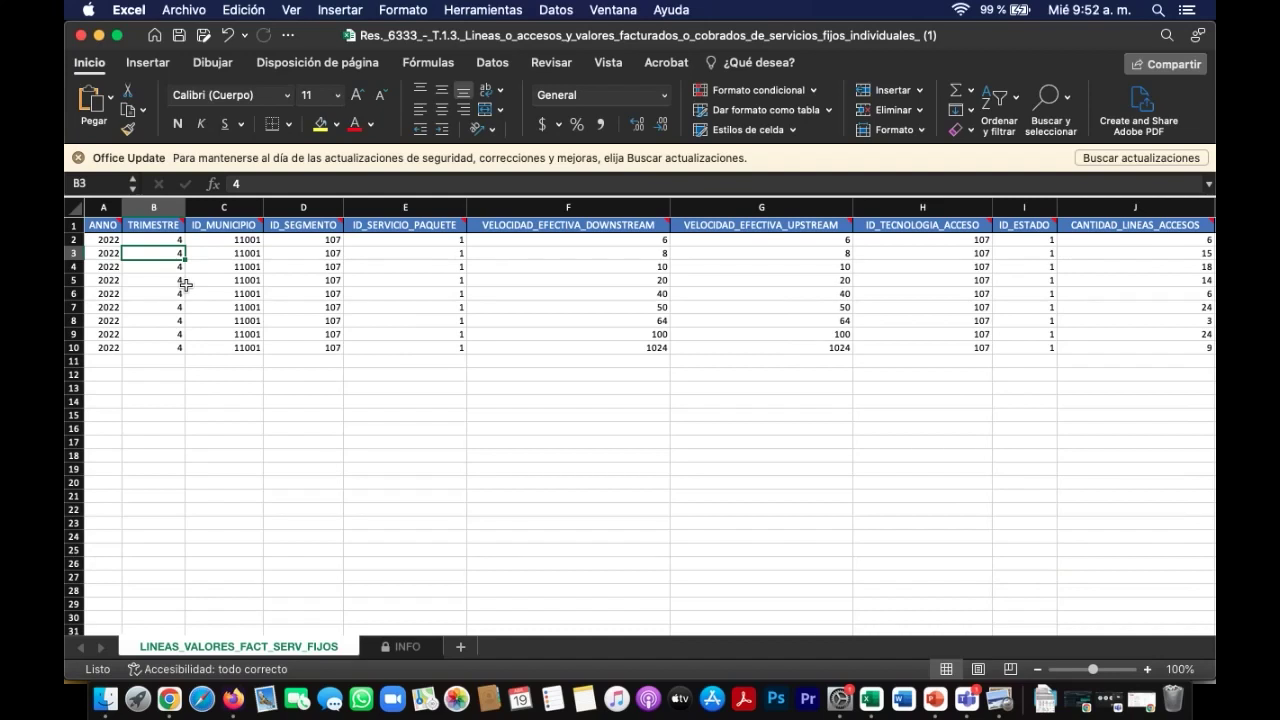
click(110, 239)
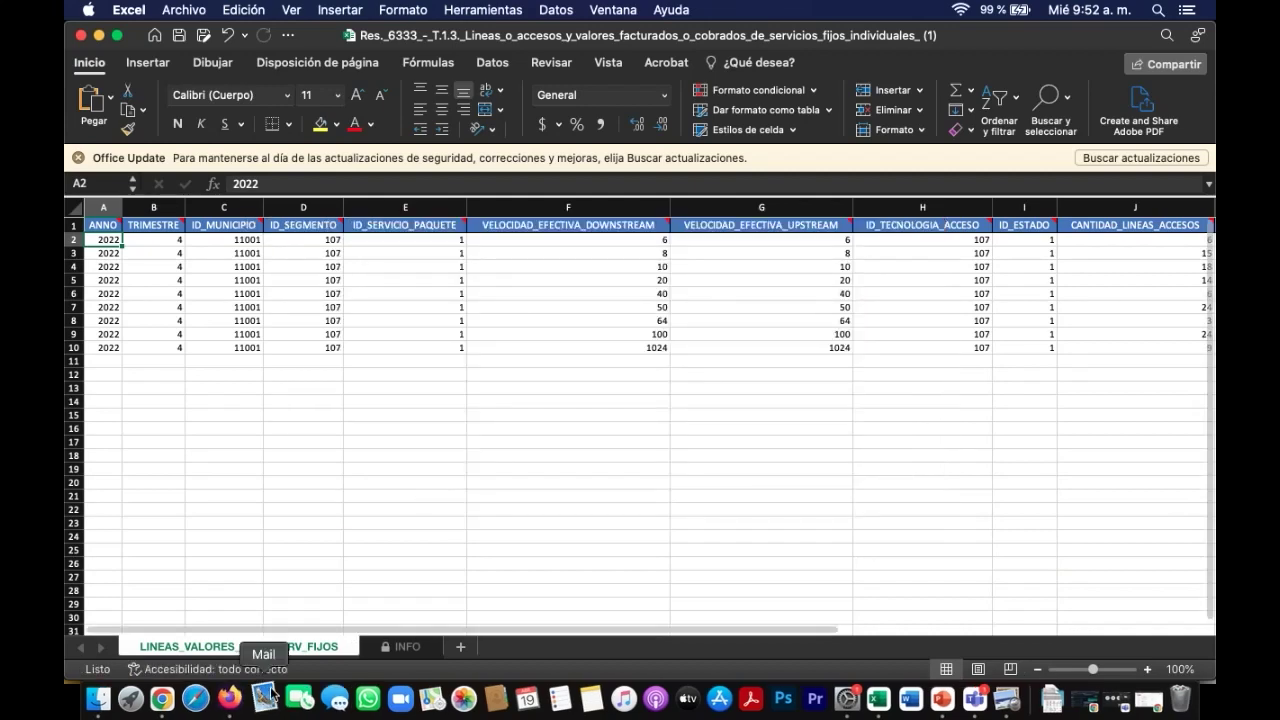
Search 'divipola' in Firefox and open the datos.gov.co DIVIPOLA municipality codes page
click(234, 690)
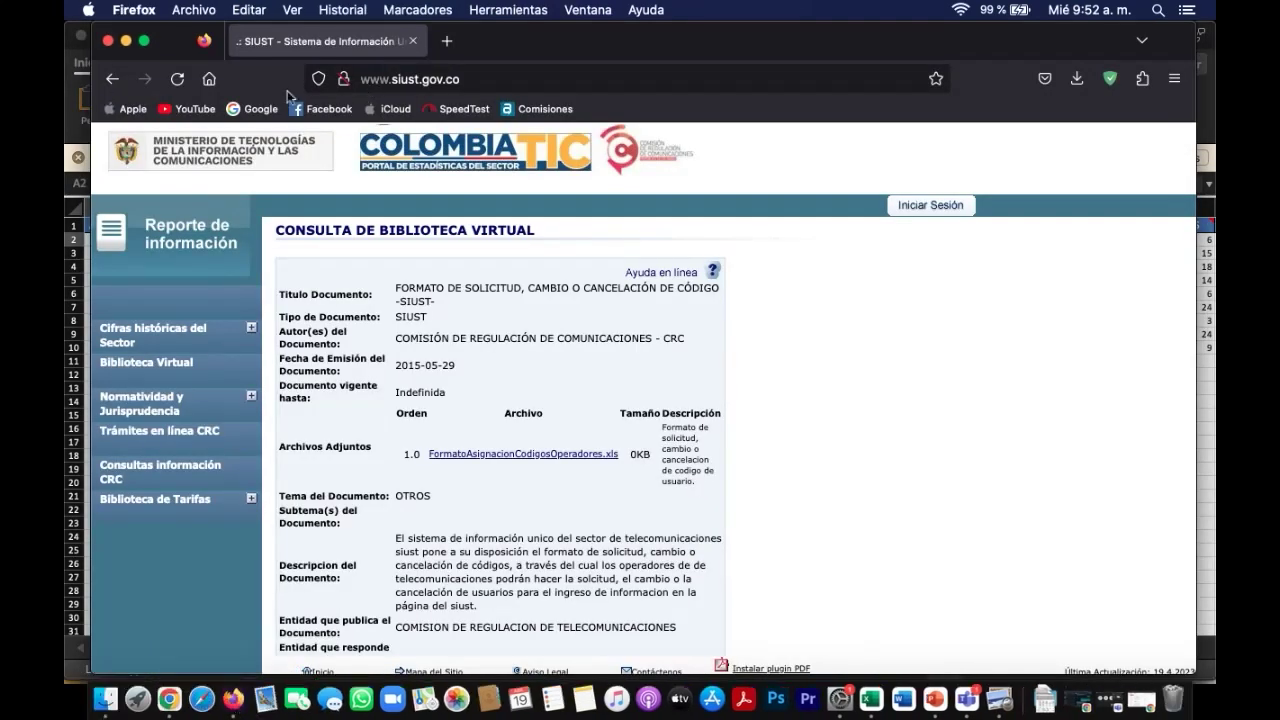
click(465, 78)
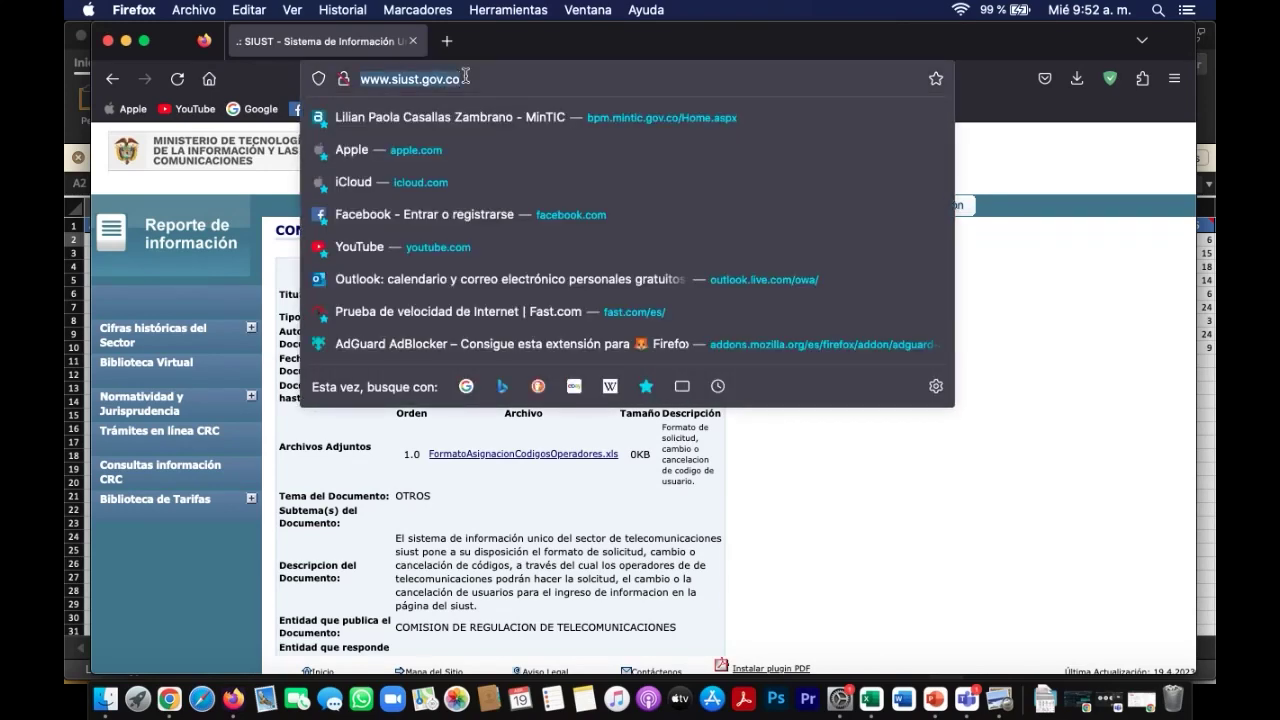
text(divipo)
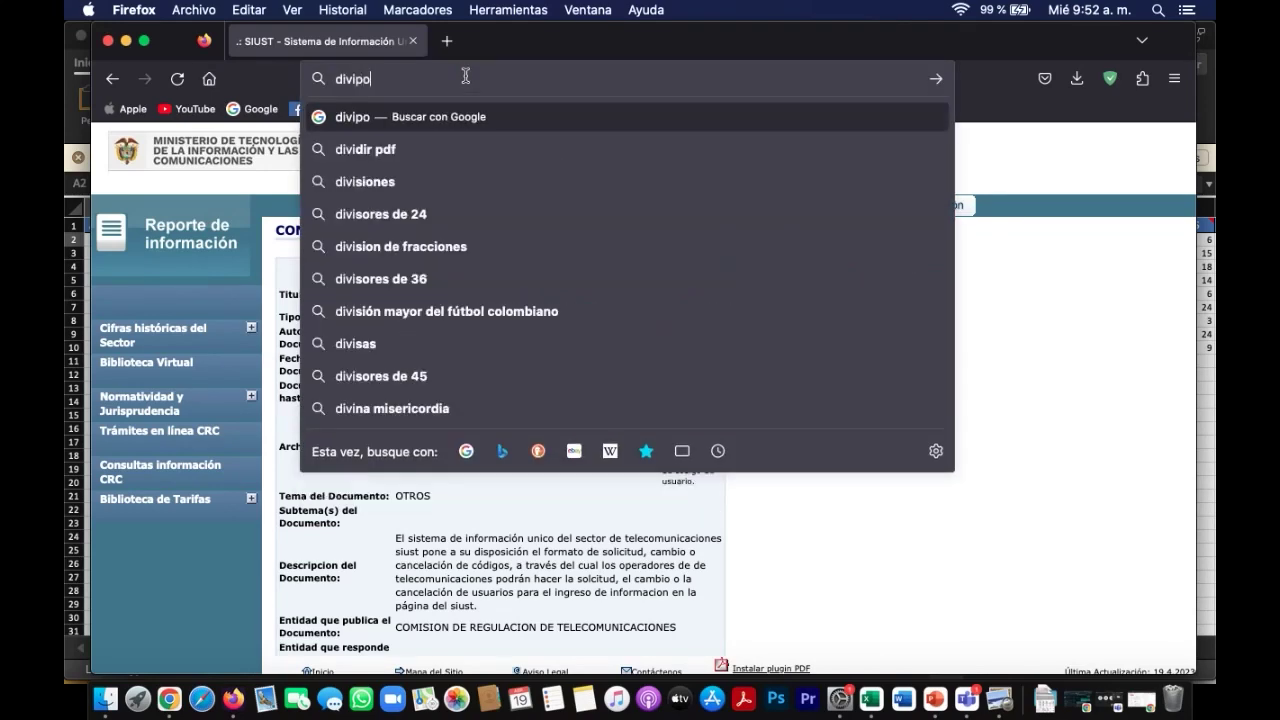
text(la)
key(Return)
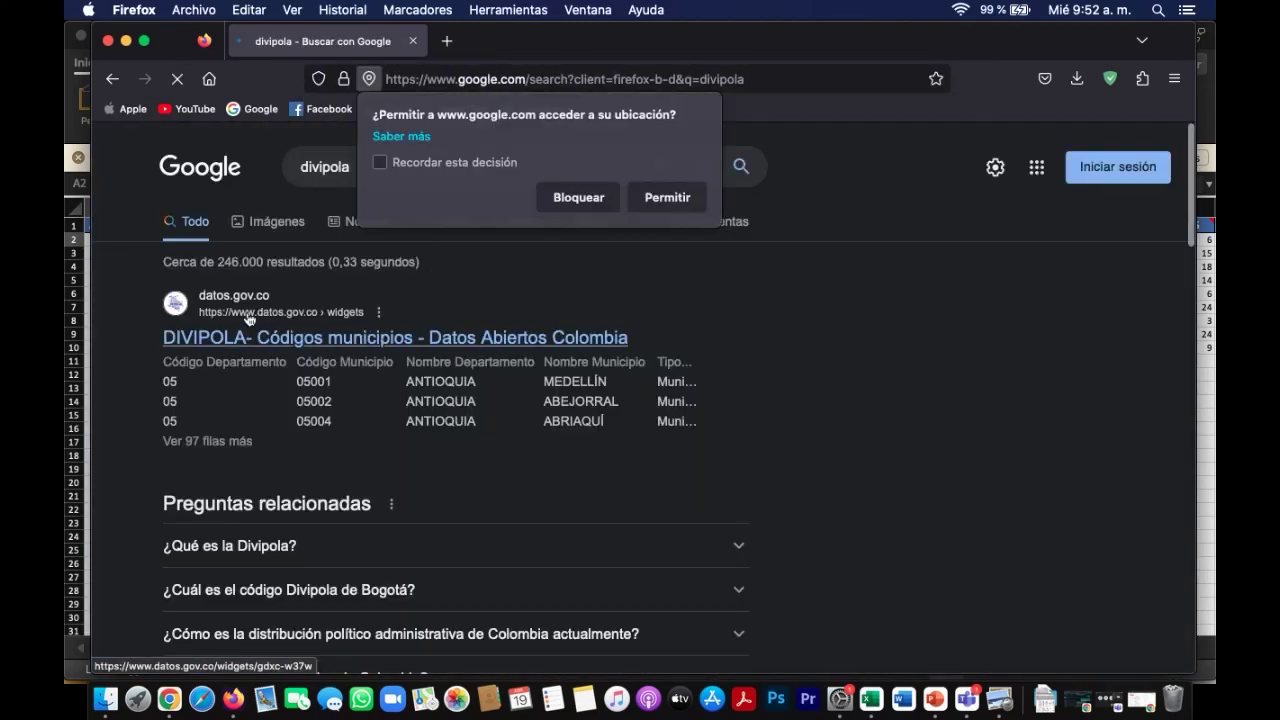
click(334, 342)
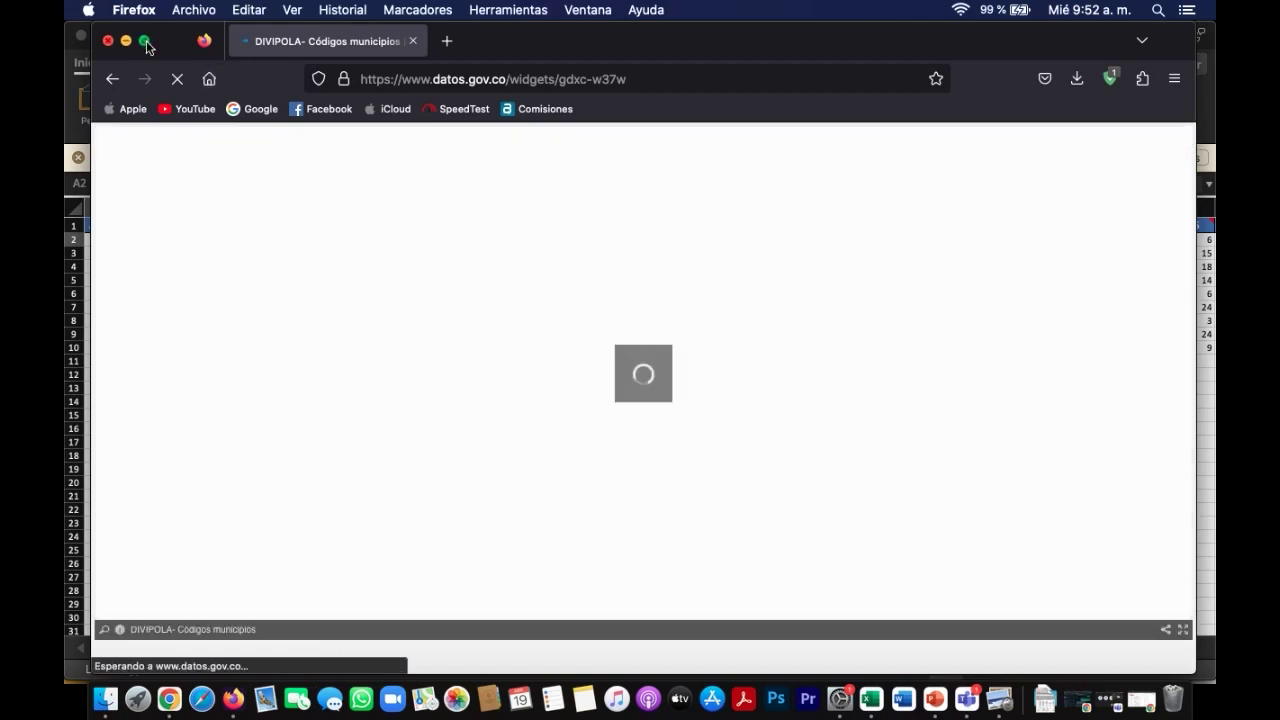
Maximize Firefox to browse the 1,126-row DIVIPOLA code table, then return to the Excel workbook
click(146, 42)
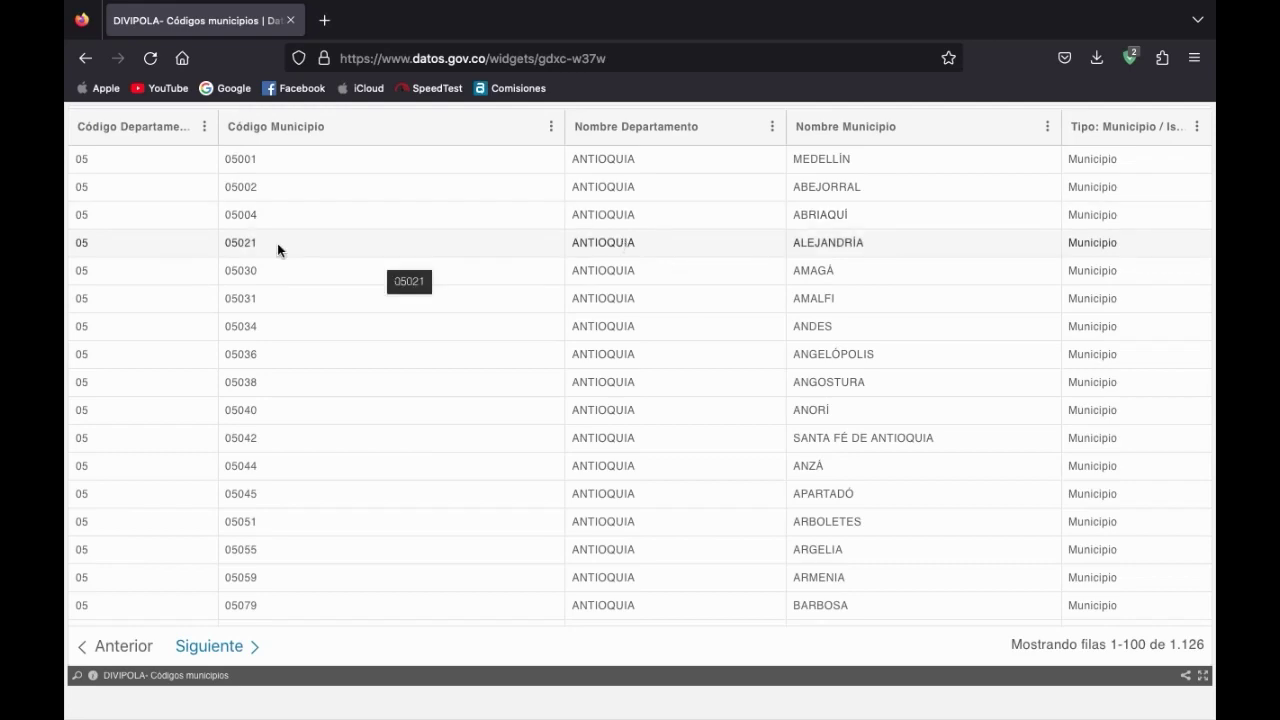
key(super+Tab)
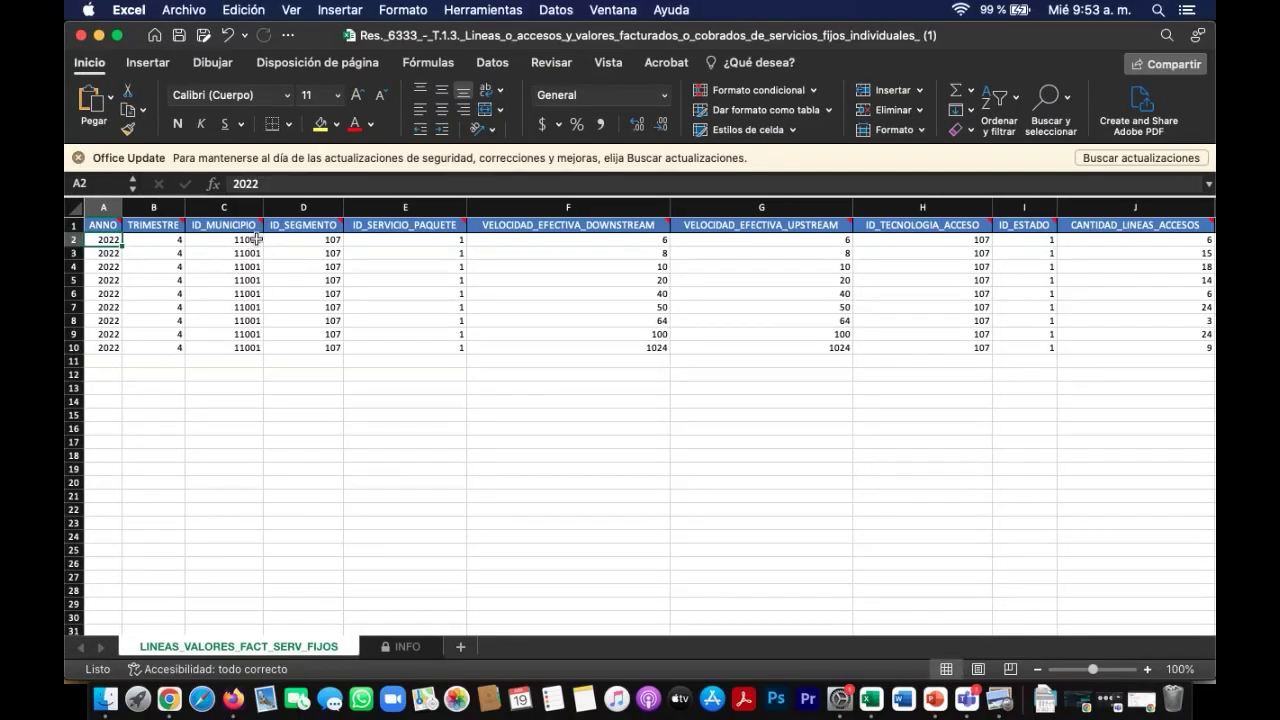
mouse_move(317, 229)
mouse_move(404, 226)
mouse_move(455, 231)
key(Right)
key(Right)
key(Right)
key(Right)
key(Right)
key(Right)
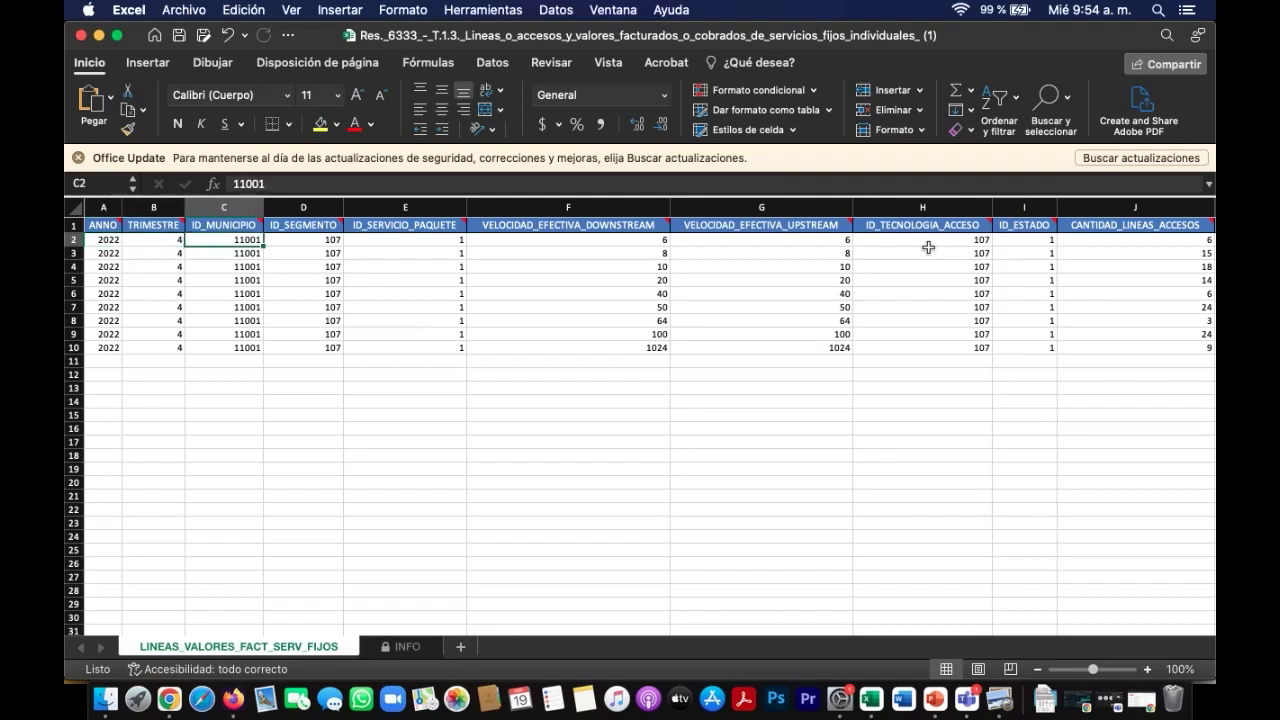
key(Right)
key(Right)
key(Right)
key(Right)
key(Right)
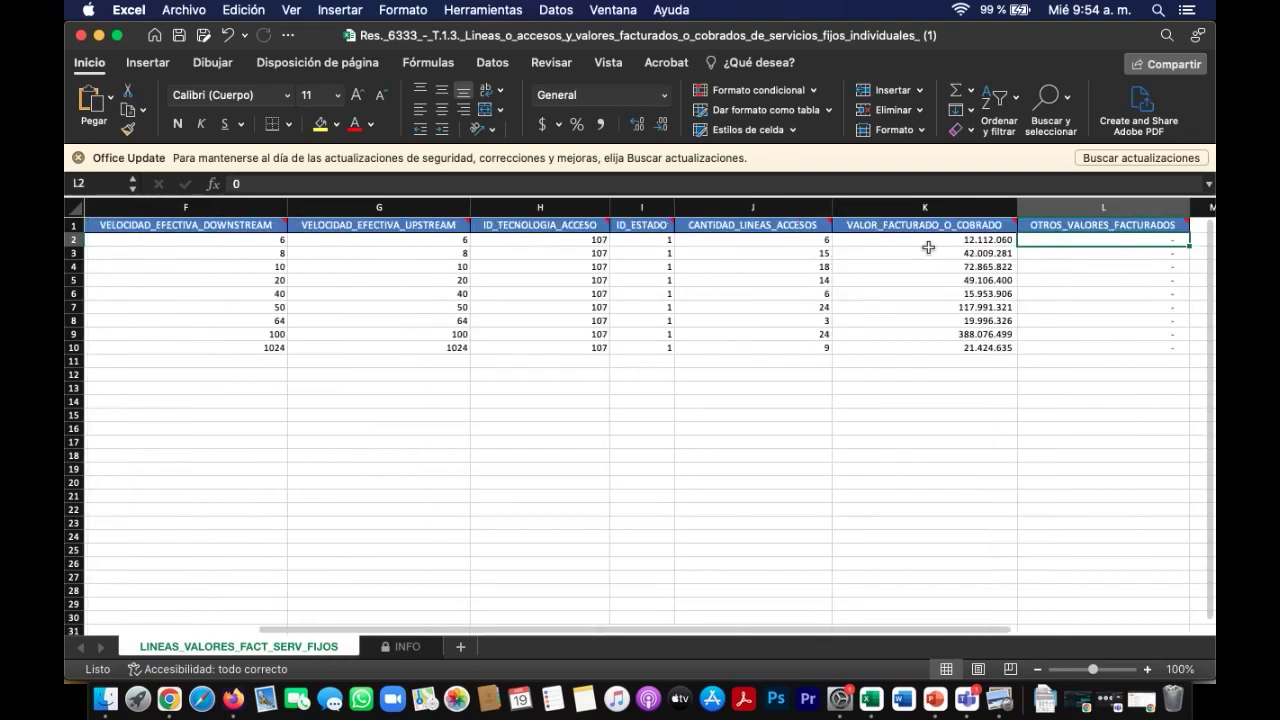
mouse_move(585, 226)
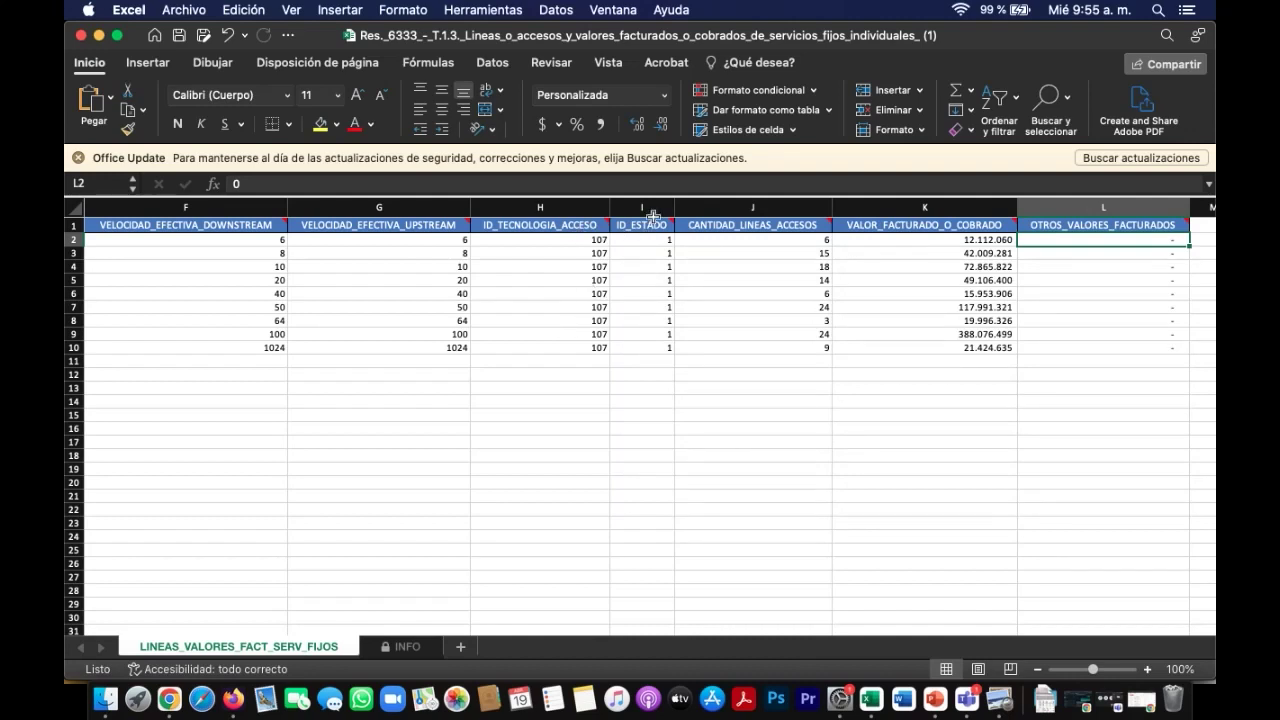
mouse_move(652, 229)
click(756, 242)
key(Left)
key(Left)
key(Left)
key(Left)
key(Left)
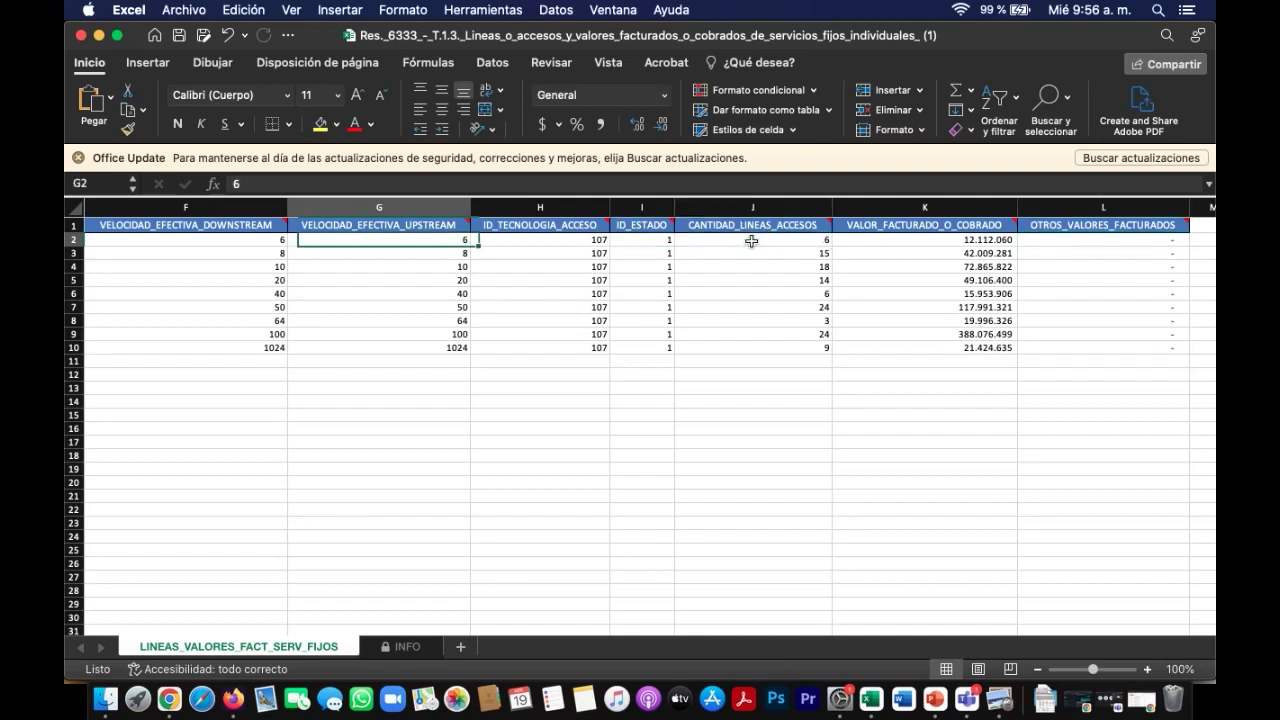
key(Left)
key(Left)
key(Right)
key(Right)
key(Right)
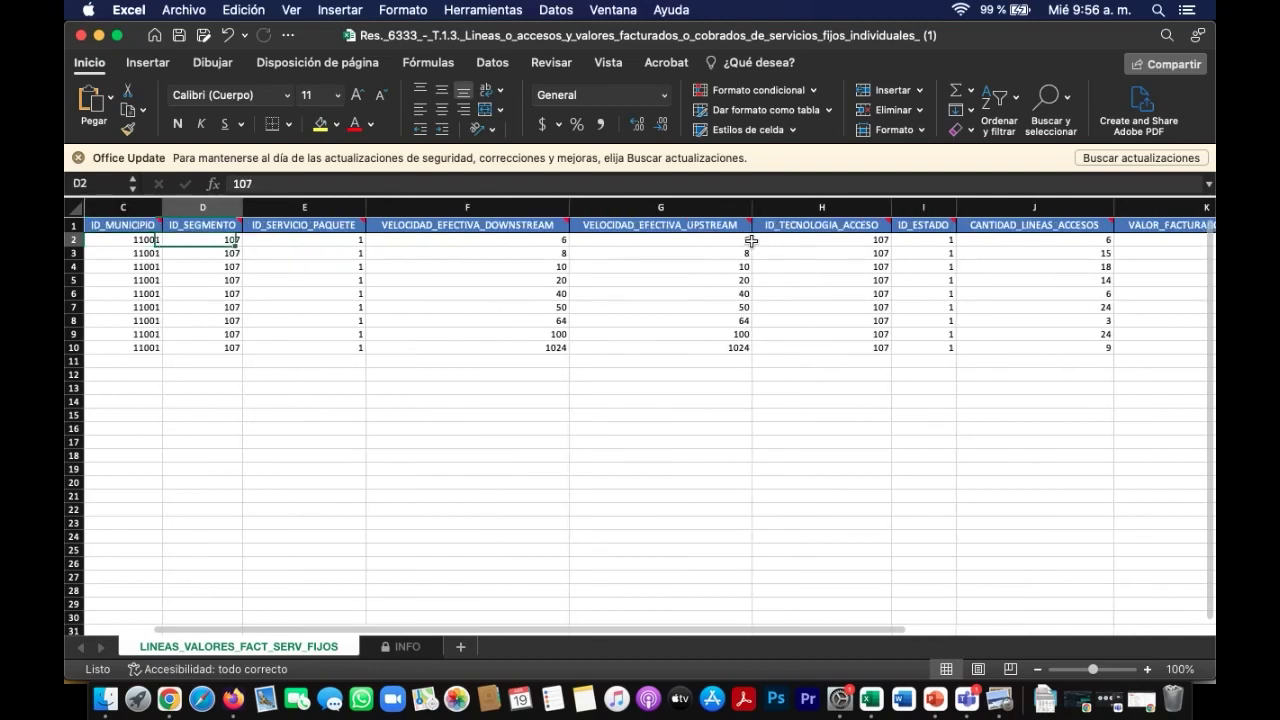
key(Left)
key(Left)
key(Right)
key(Right)
key(Right)
key(Right)
key(Right)
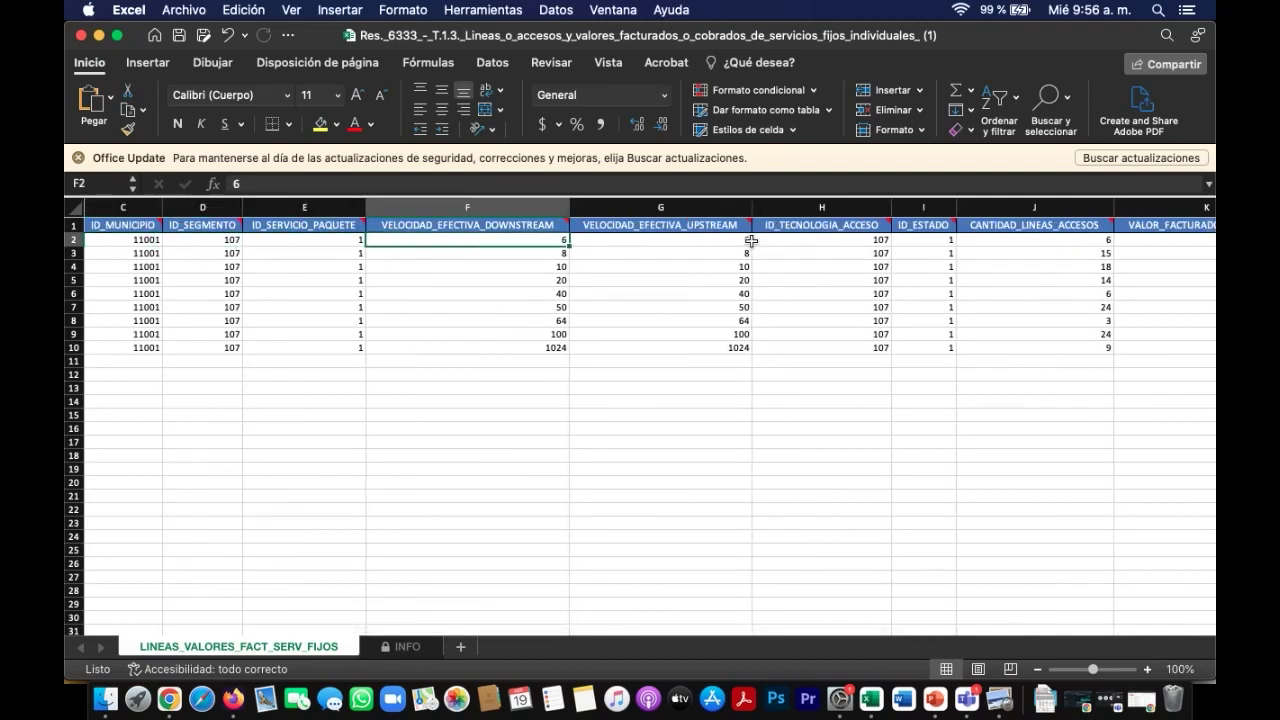
key(Right)
key(Right)
key(Left)
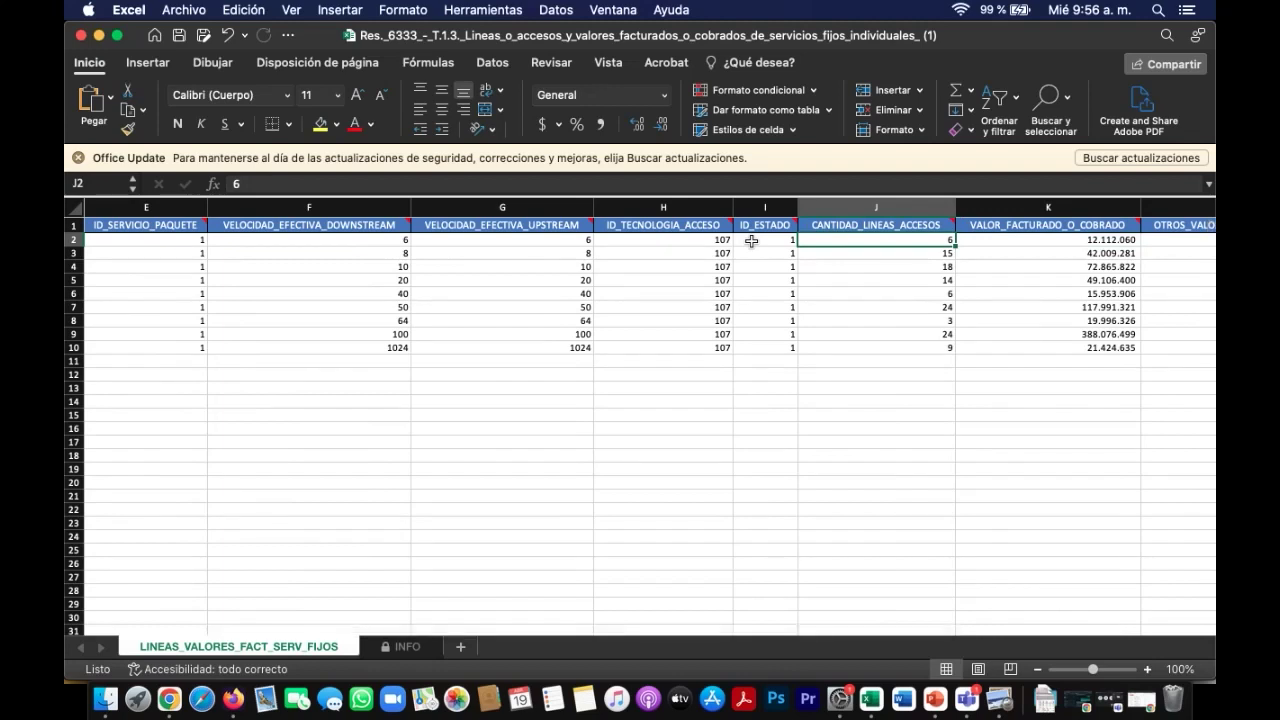
key(Left)
key(Left)
key(Left)
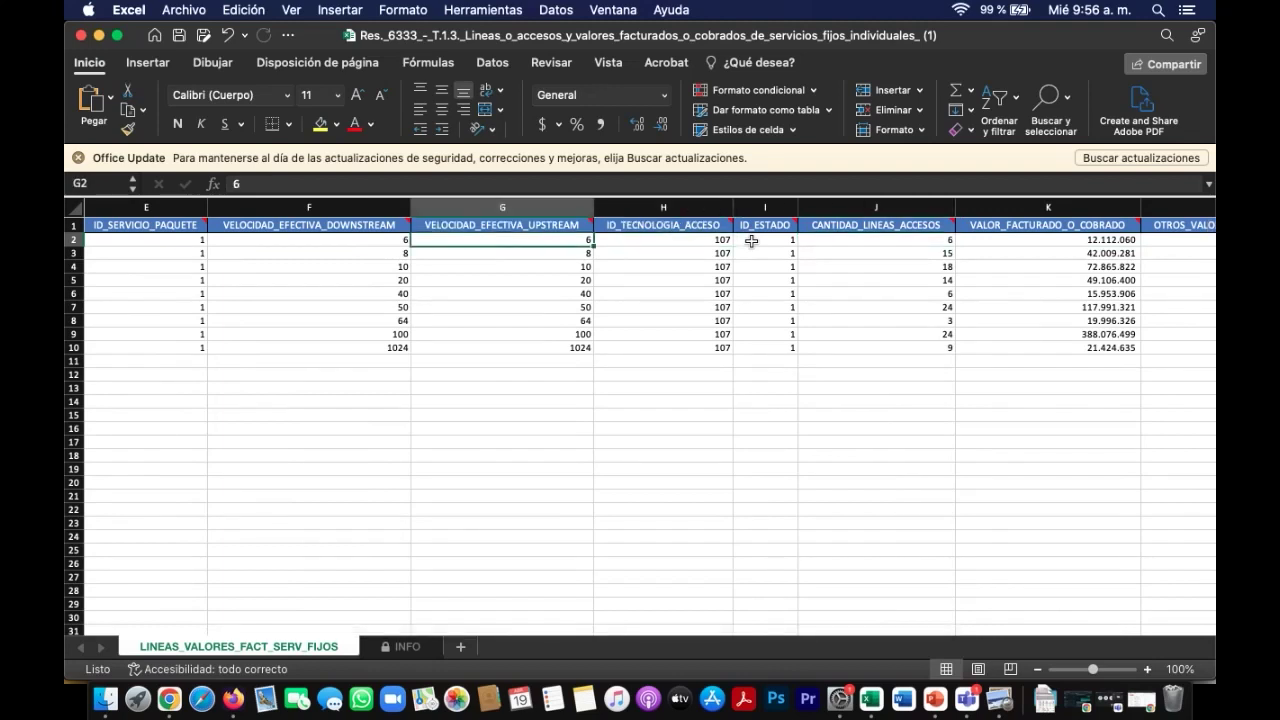
key(Left)
key(Left)
key(Left)
key(Right)
key(Right)
key(Right)
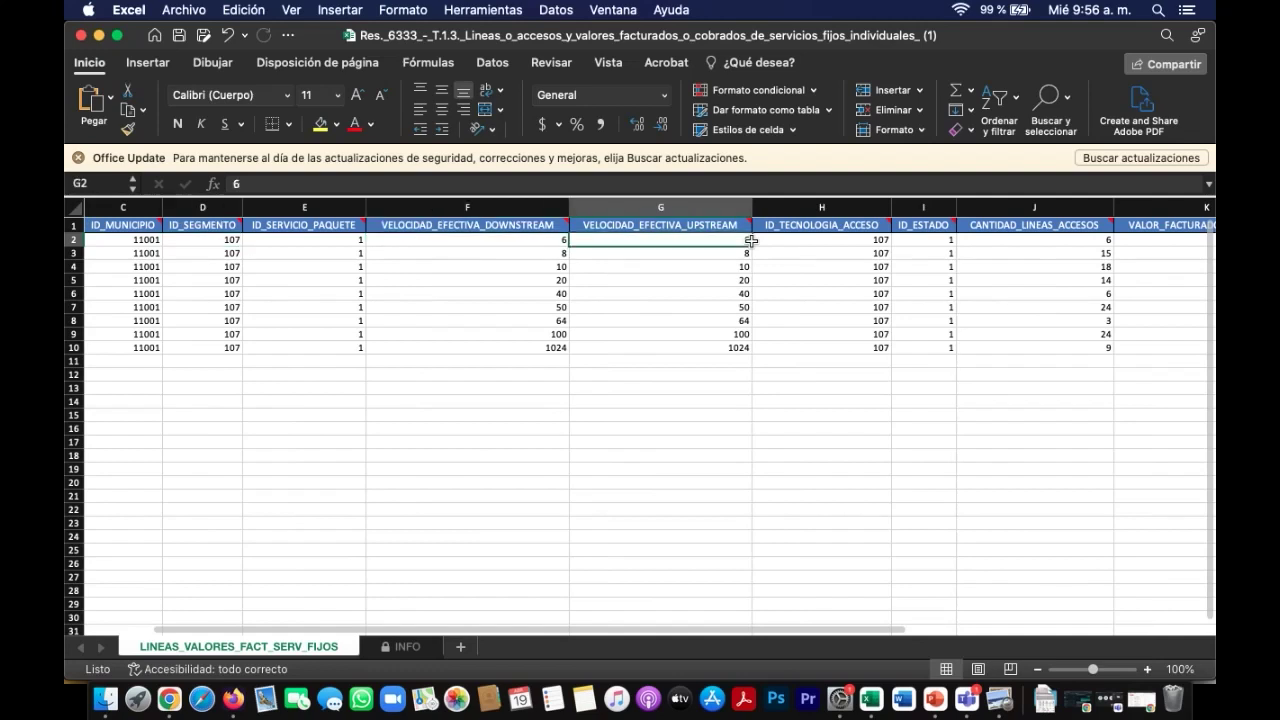
key(Right)
key(Right)
key(Right)
key(Right)
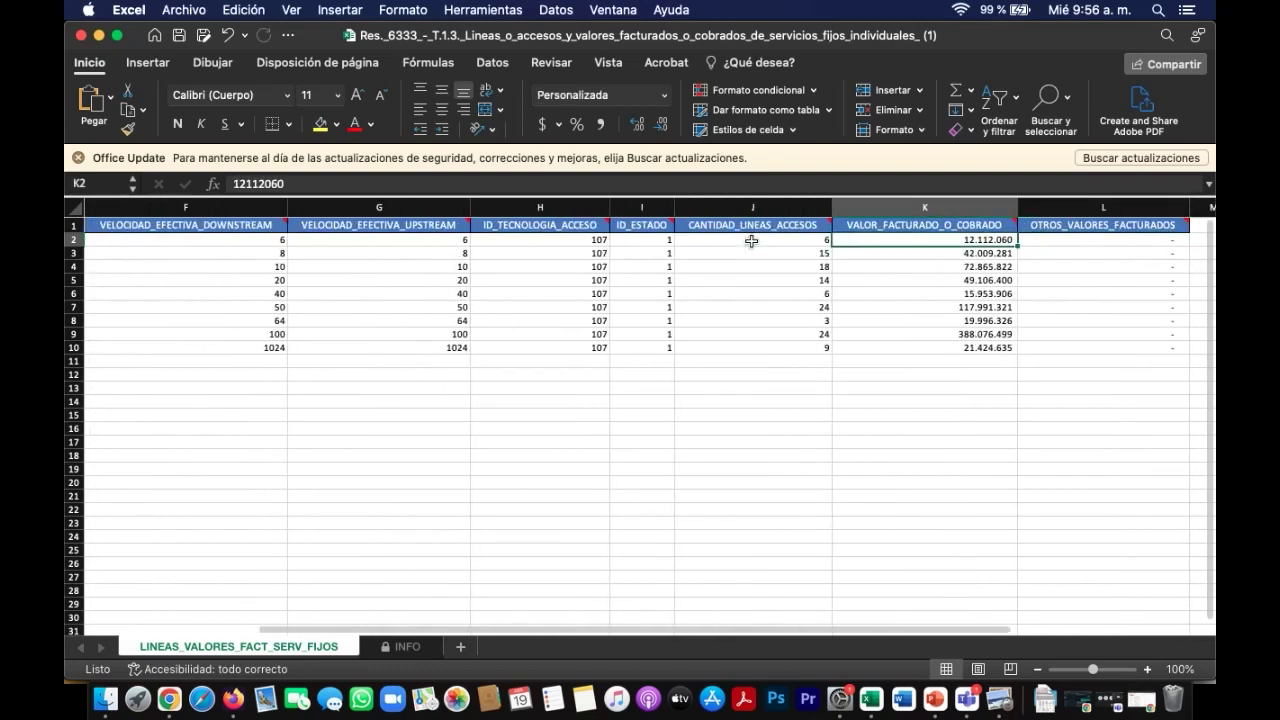
key(Left)
key(Right)
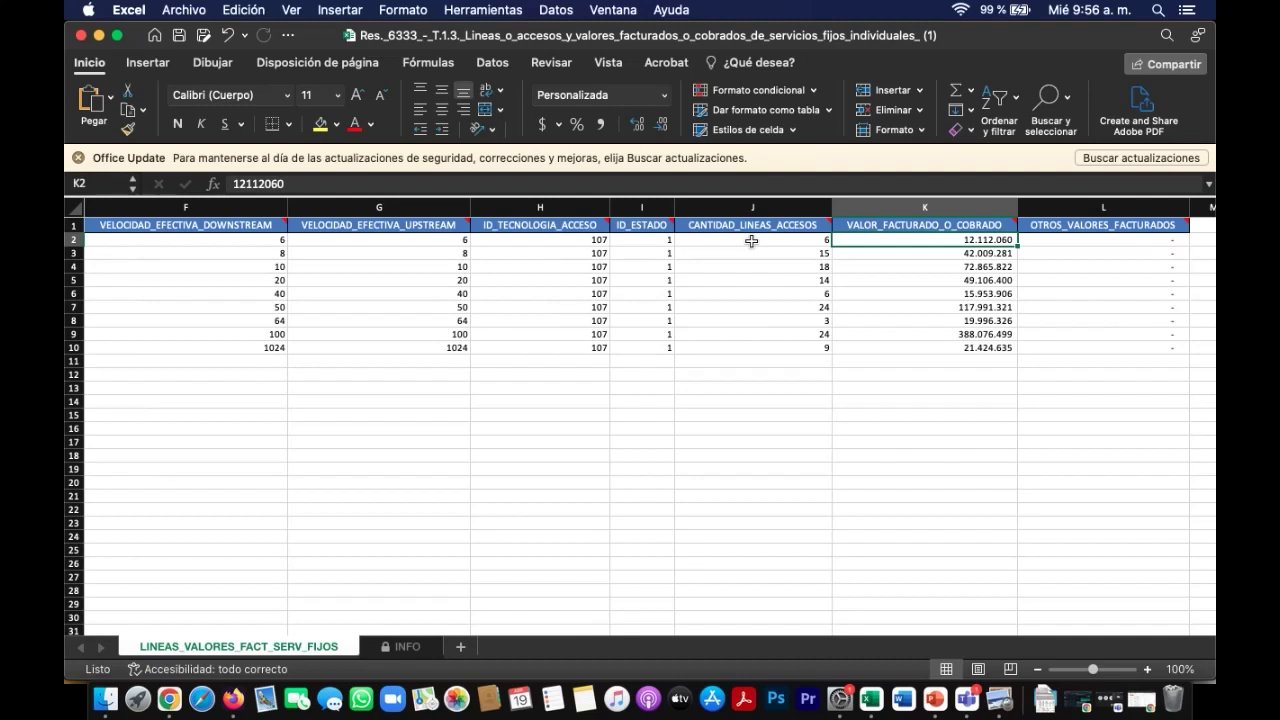
mouse_move(906, 222)
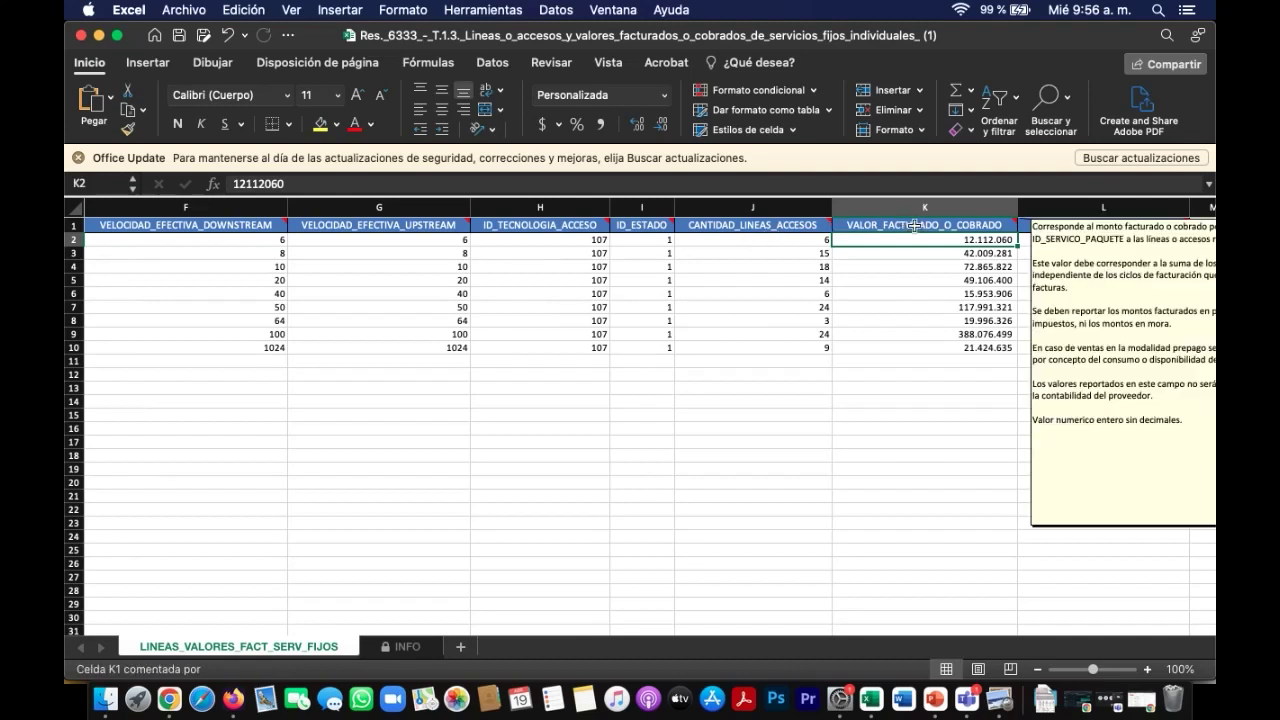
key(Right)
key(Right)
key(Right)
key(Right)
key(Right)
key(Right)
key(Right)
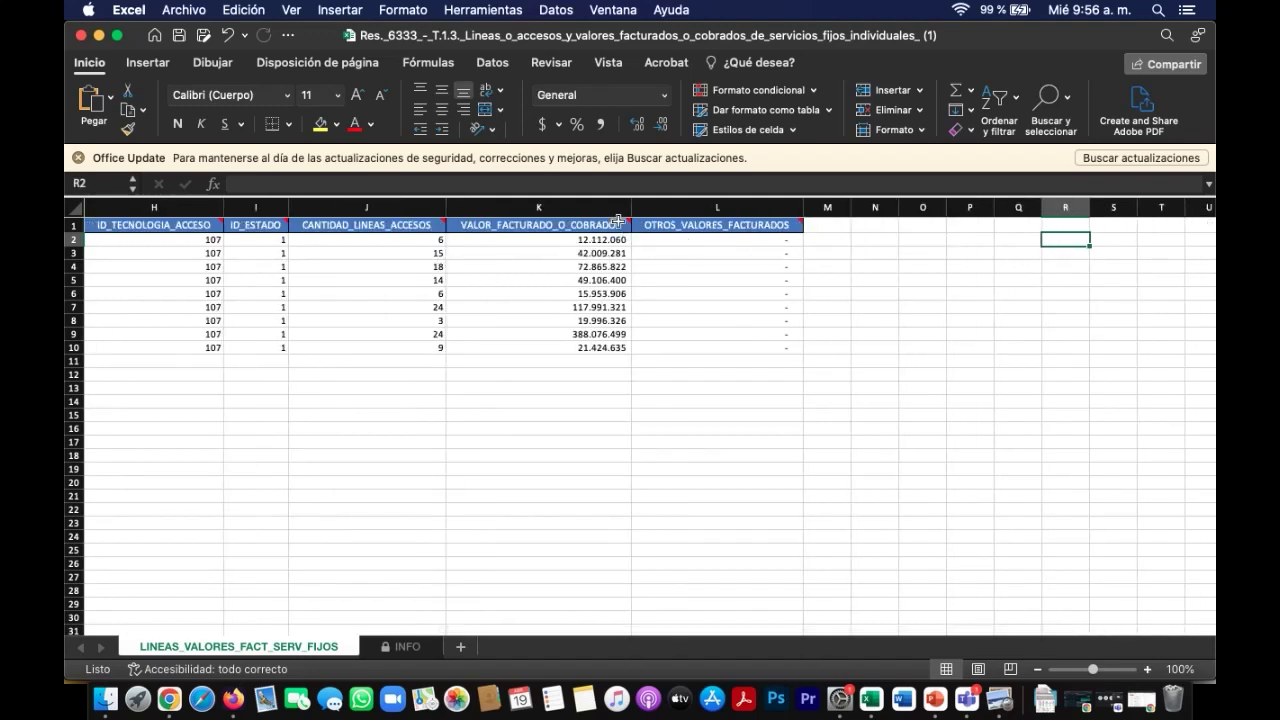
mouse_move(619, 224)
mouse_move(732, 226)
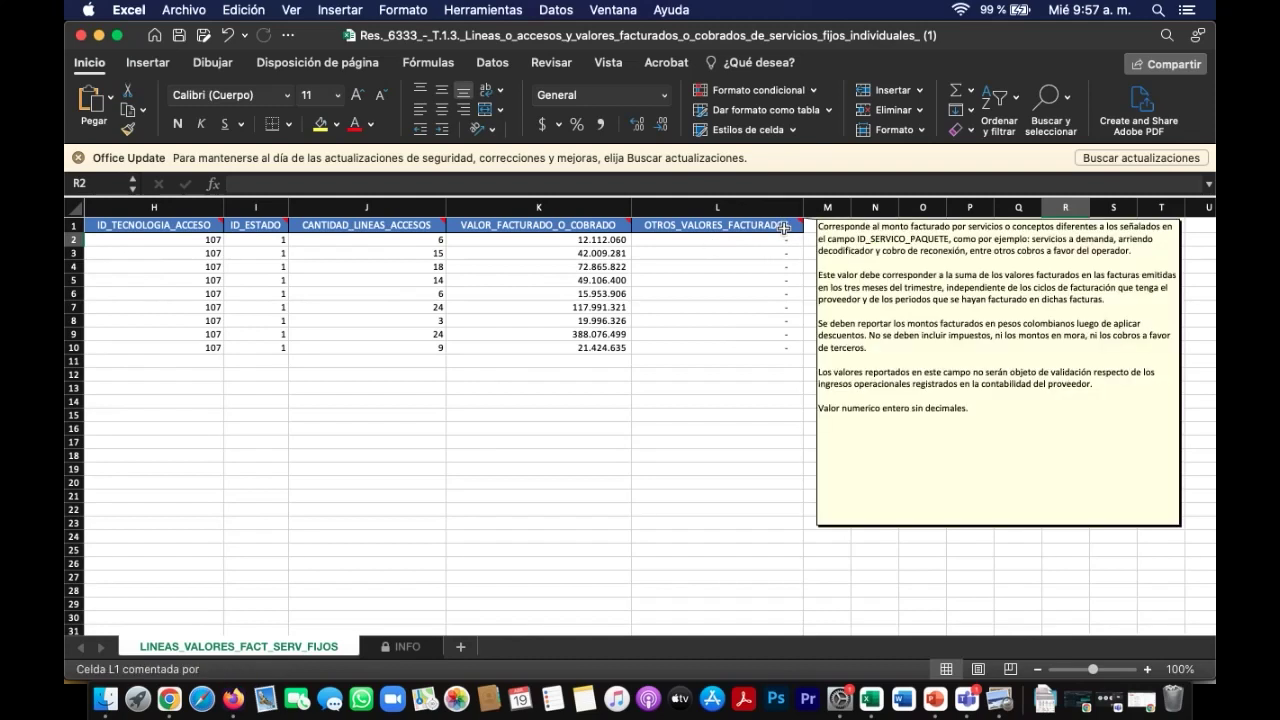
Check row 3's fields and the 50 speed row's line count and billed values in columns J–L
click(761, 249)
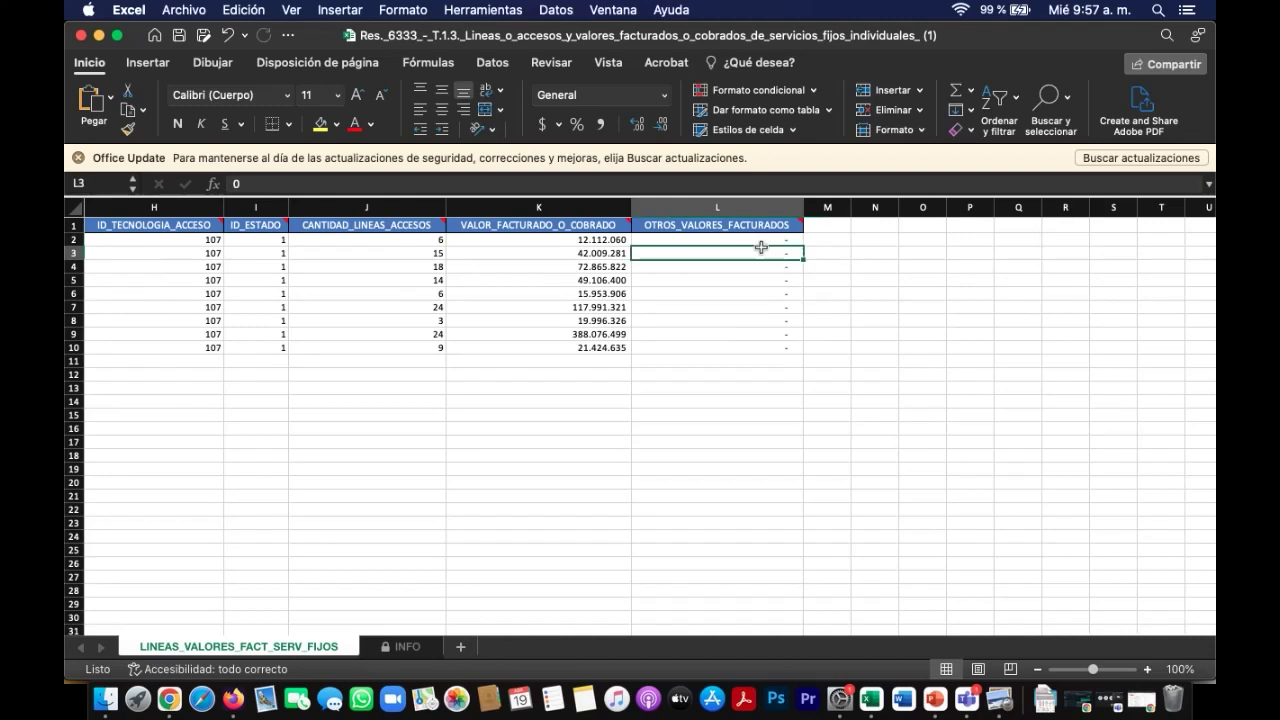
key(Left)
key(Left)
key(Left)
key(Left)
key(Left)
key(Left)
key(Left)
key(Left)
key(Left)
key(Left)
key(Left)
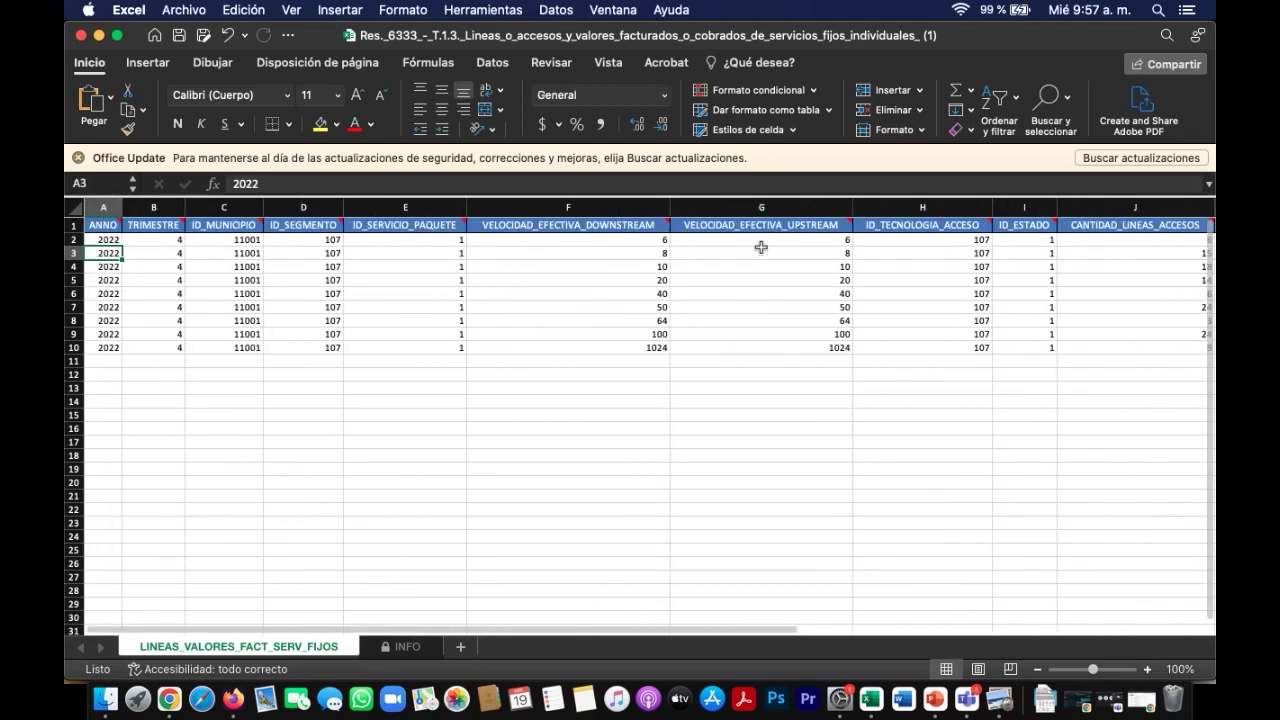
key(Right)
key(Right)
key(Right)
key(Right)
key(Right)
key(Right)
key(Right)
key(Right)
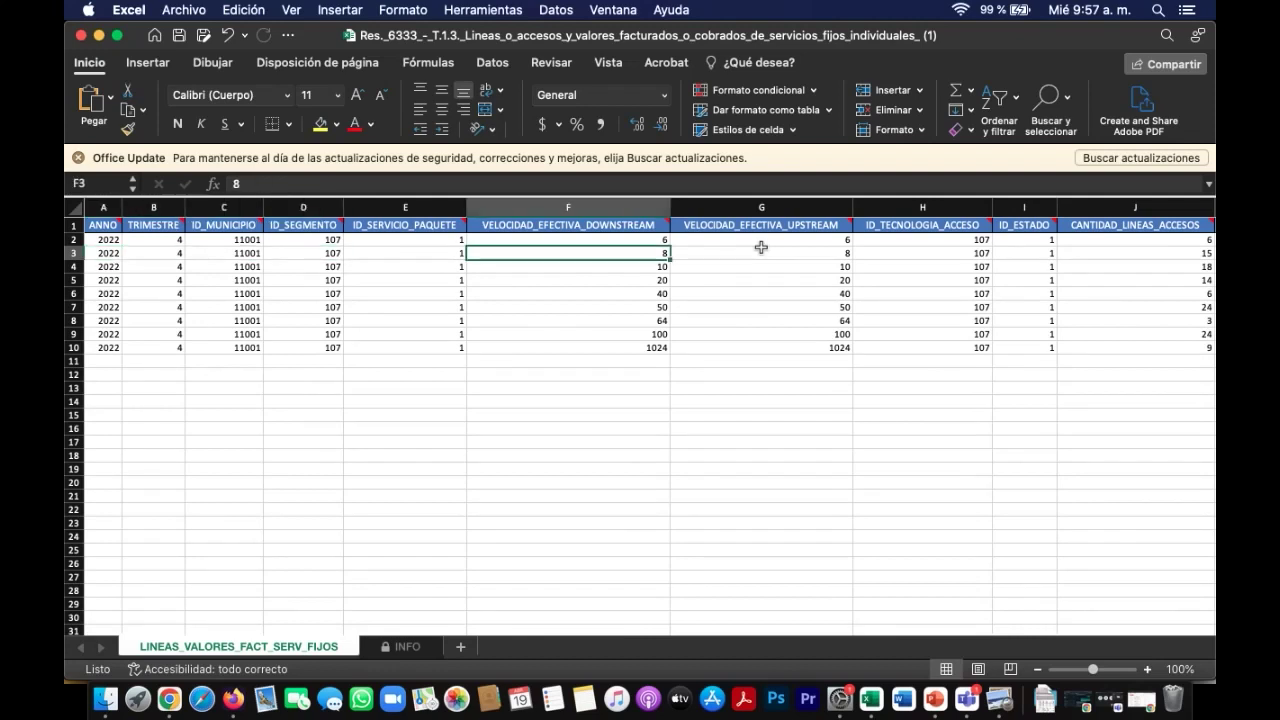
key(Right)
key(Right)
key(Right)
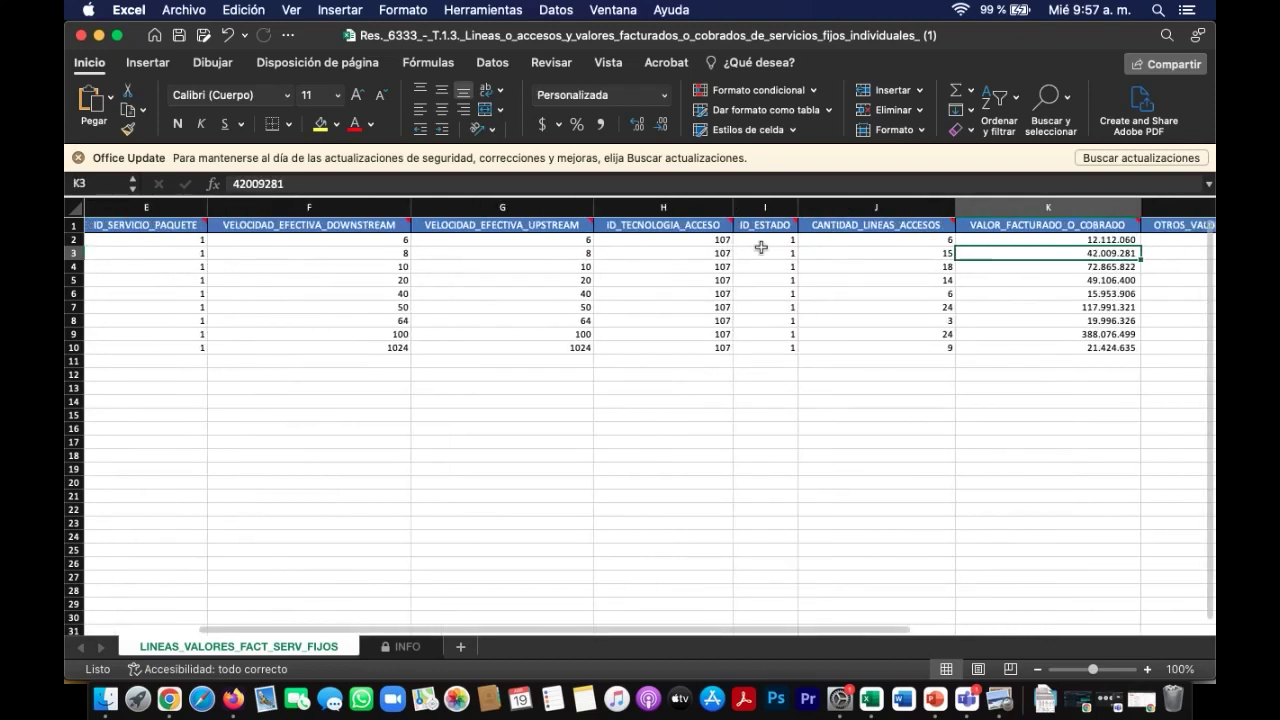
key(Left)
key(Left)
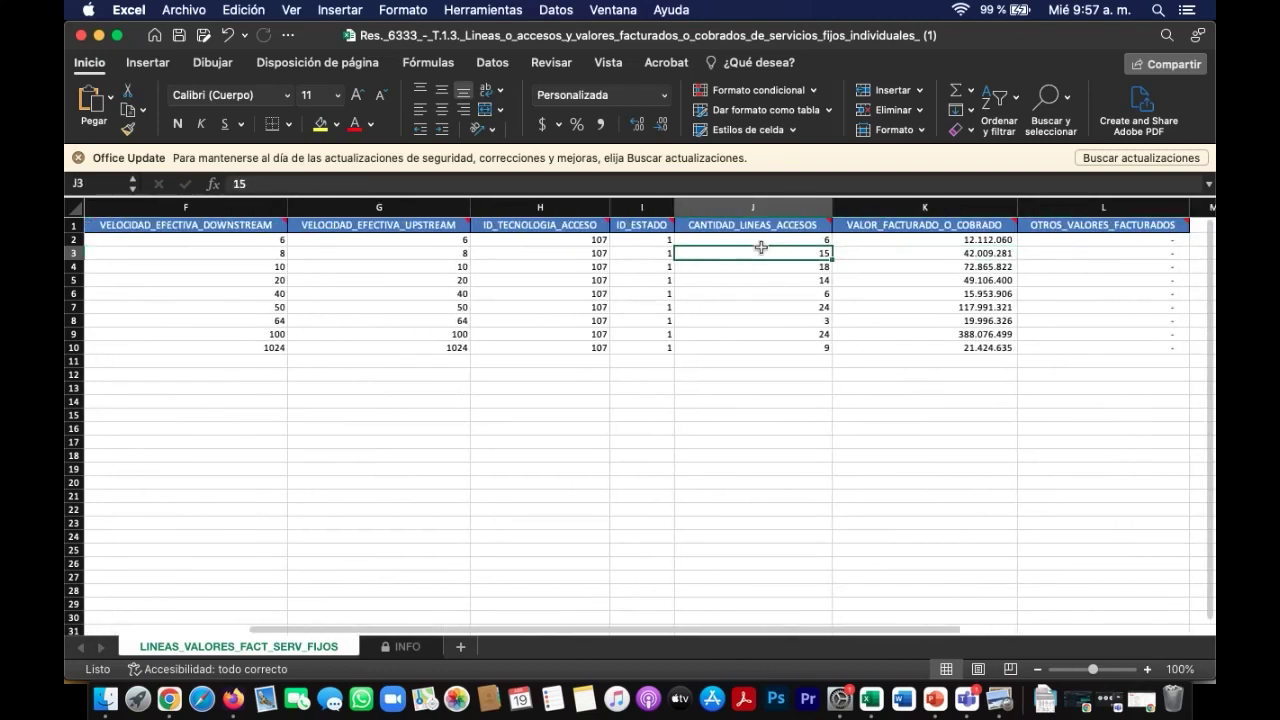
key(Up)
key(Down)
key(Down)
key(Down)
key(Down)
key(Down)
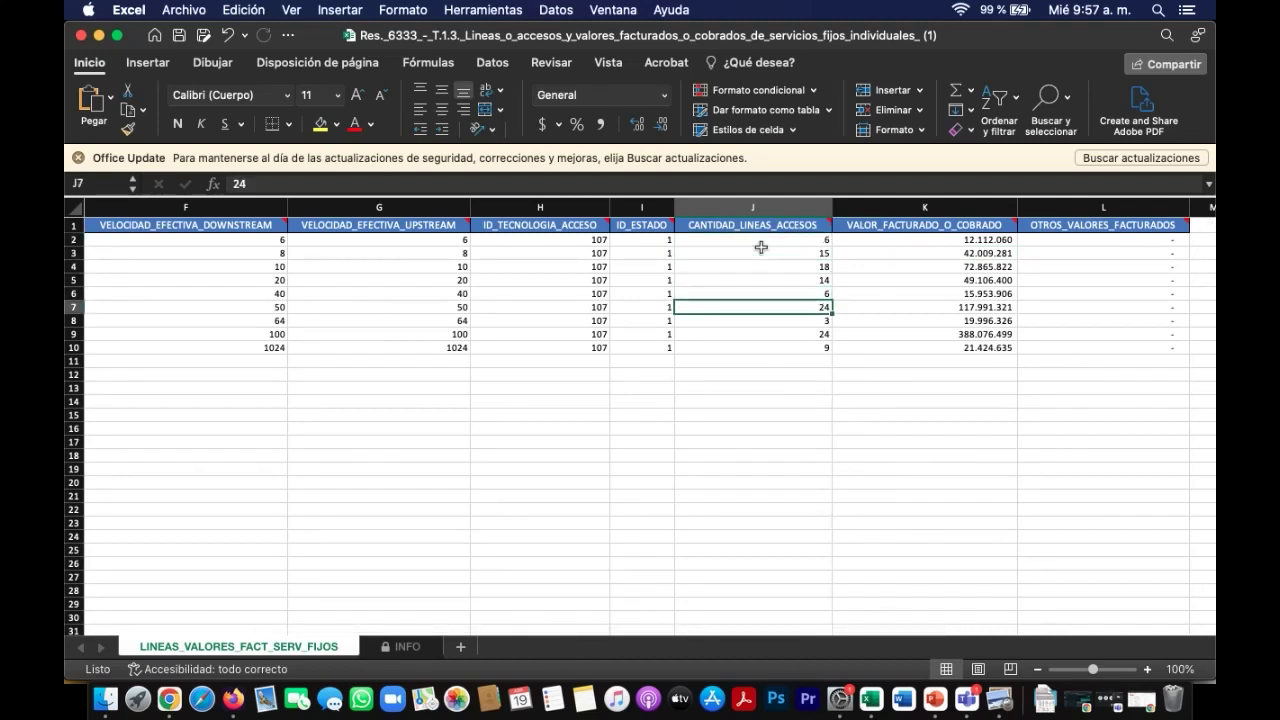
key(Right)
key(Right)
key(Up)
Review billed values down to the 100 speed row, then advance PowerPoint to 'Una vez tenga usuario y contraseña'
key(Left)
key(Up)
key(Up)
key(Up)
key(Up)
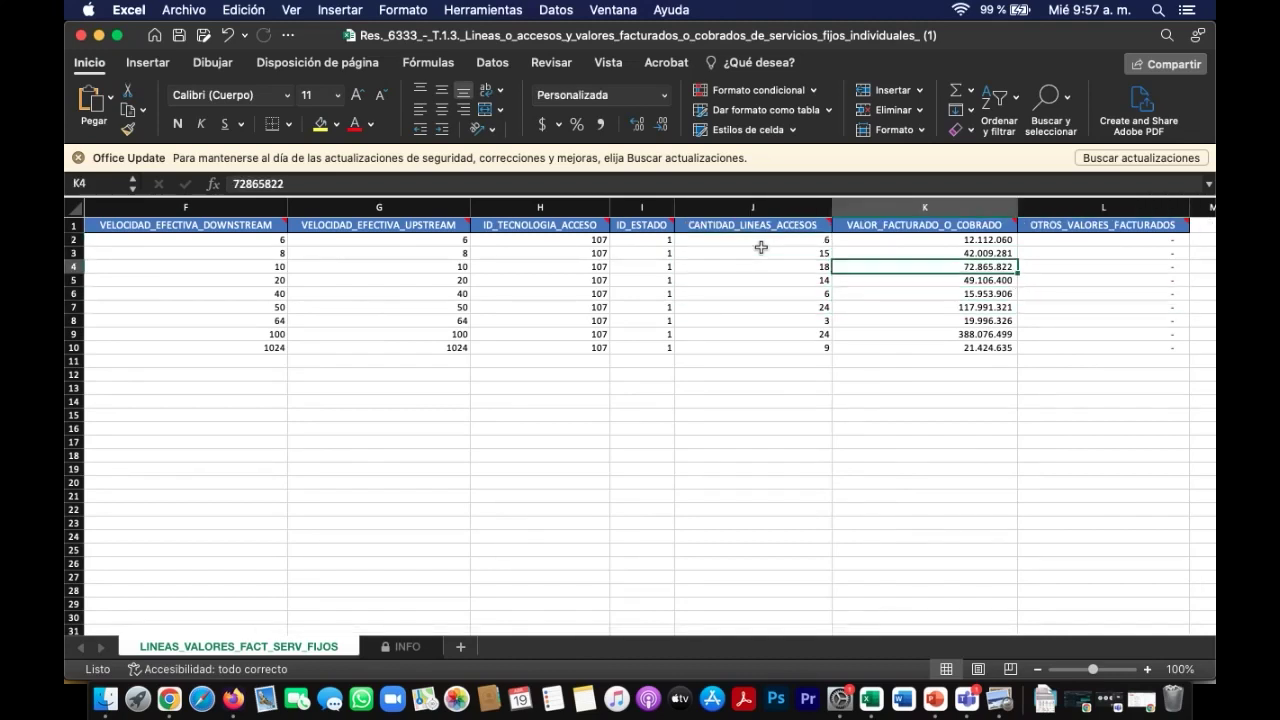
key(Down)
key(Down)
key(Down)
key(Down)
key(Down)
key(Down)
key(Down)
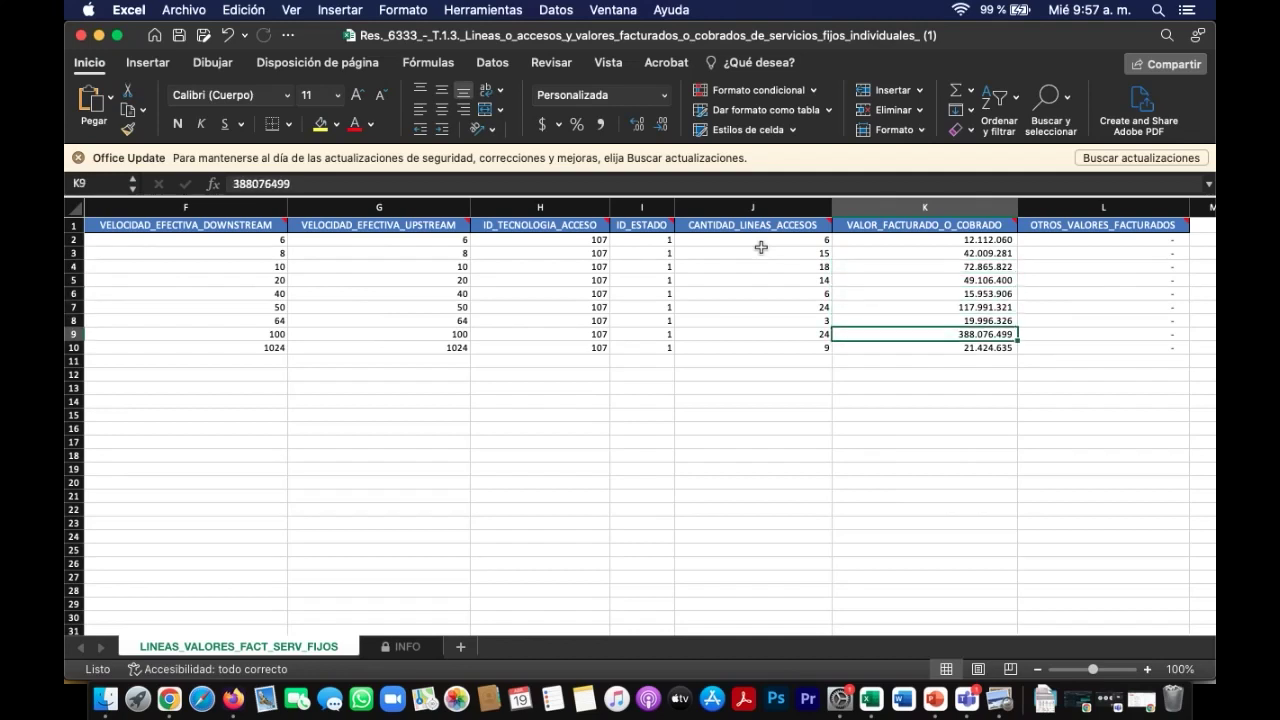
key(Down)
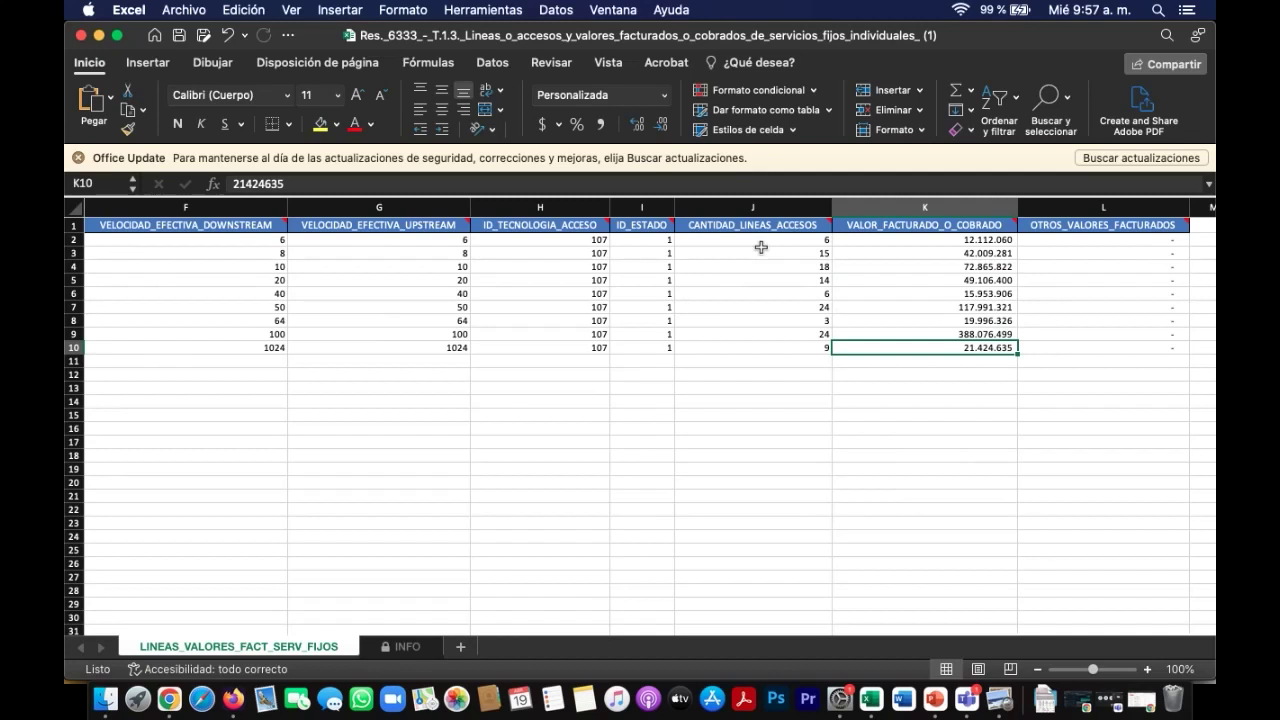
key(Up)
key(Up)
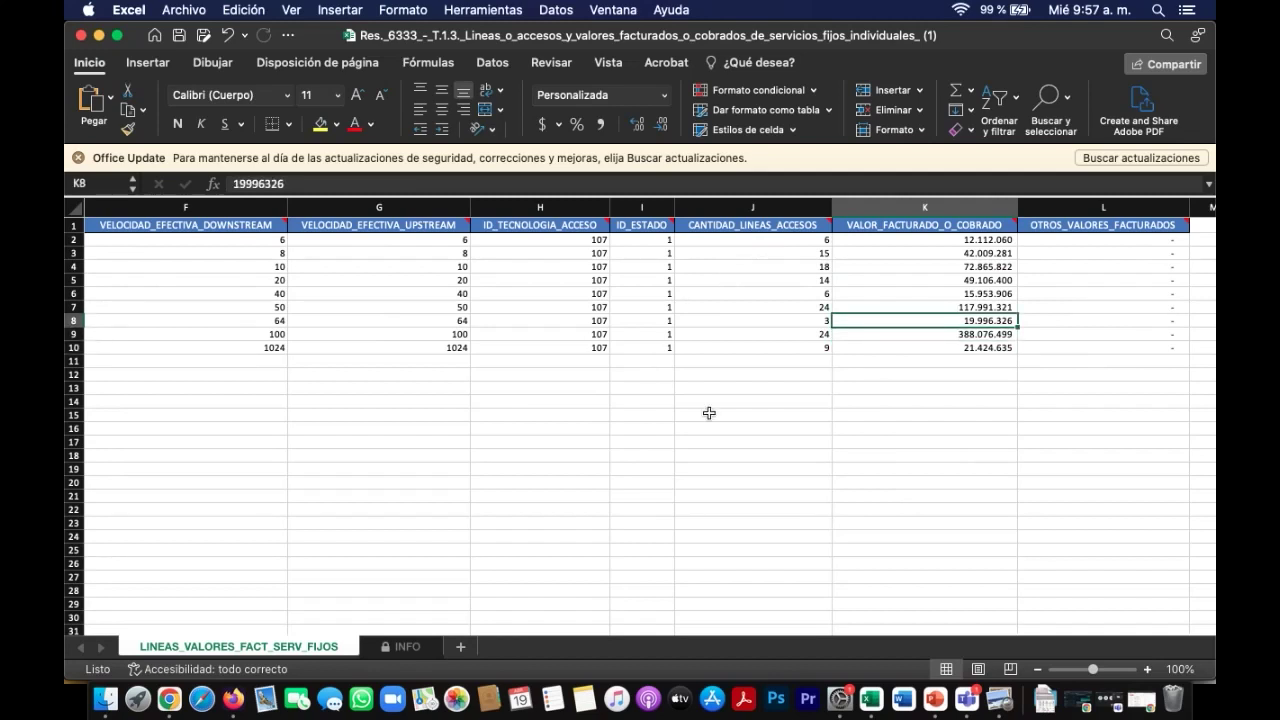
click(935, 700)
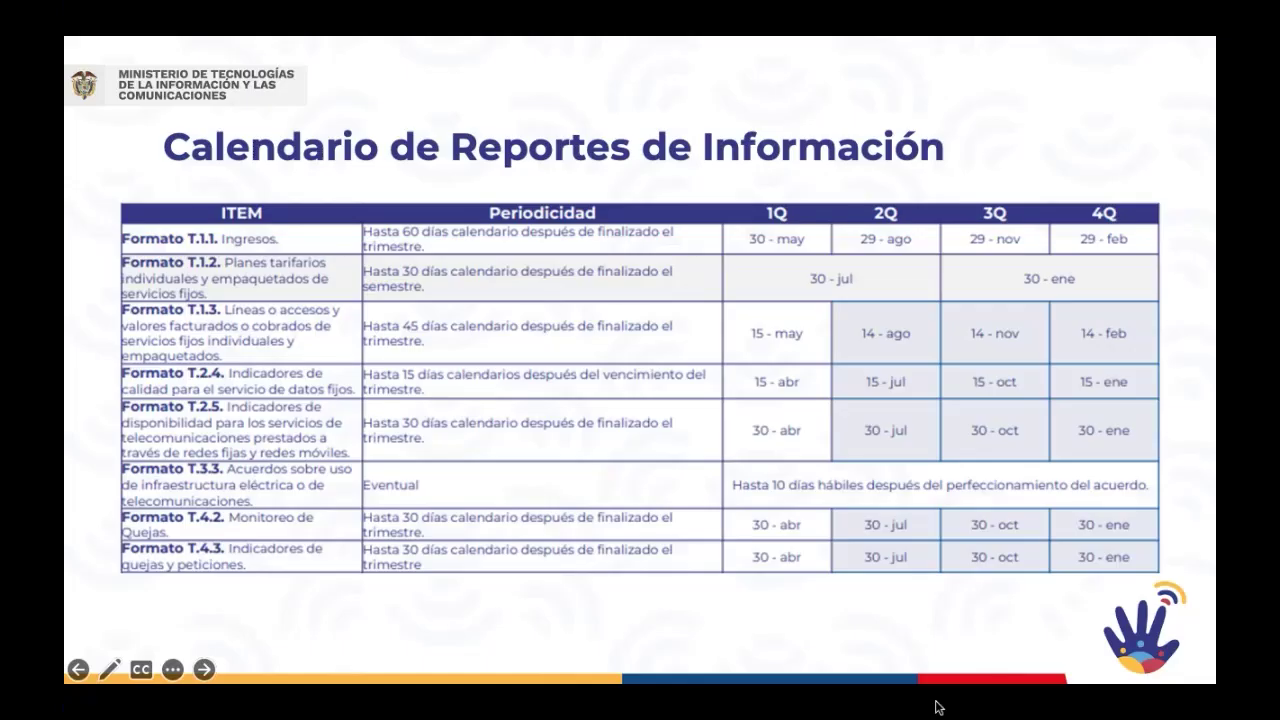
click(680, 432)
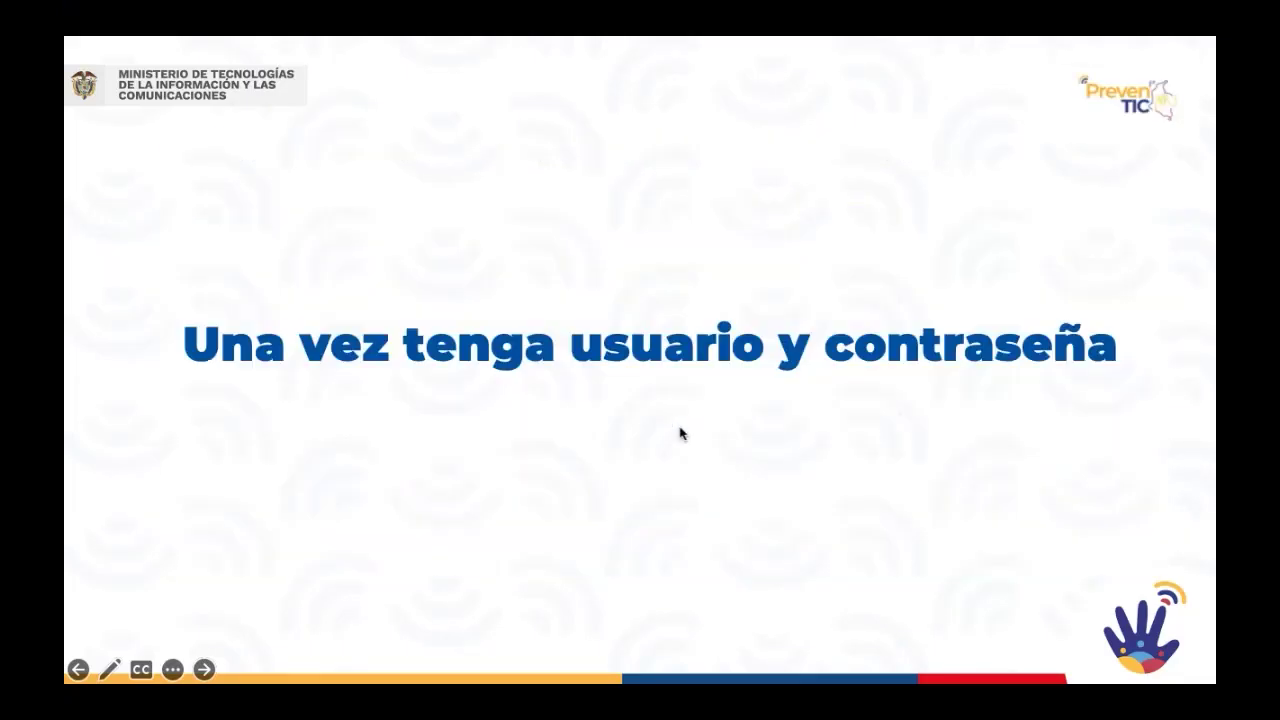
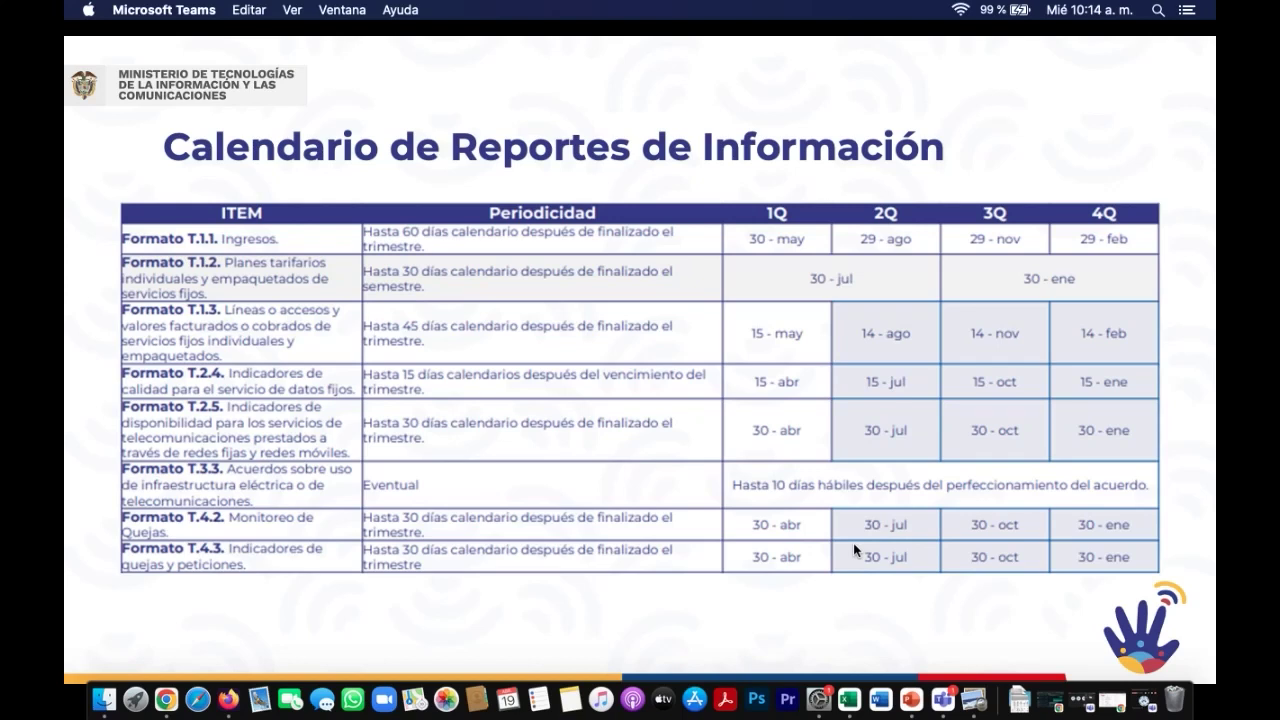
Switch from the Teams meeting's calendar slide to the Finder folder Presentación preventic
key(super+Tab)
key(super+Tab)
key(super+Tab)
key(super+Tab)
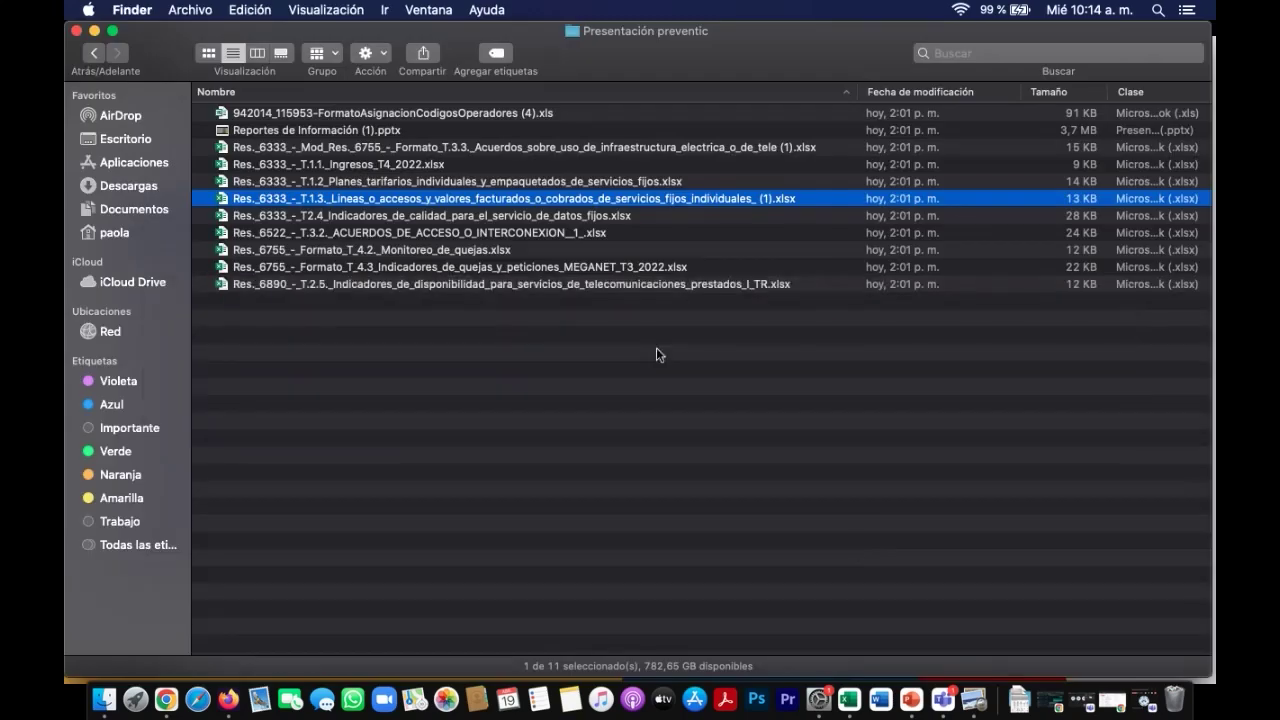
Open Res._6755_-_Formato_T_4.2._Monitoreo_de_quejas.xlsx in Excel from Finder
double_click(467, 250)
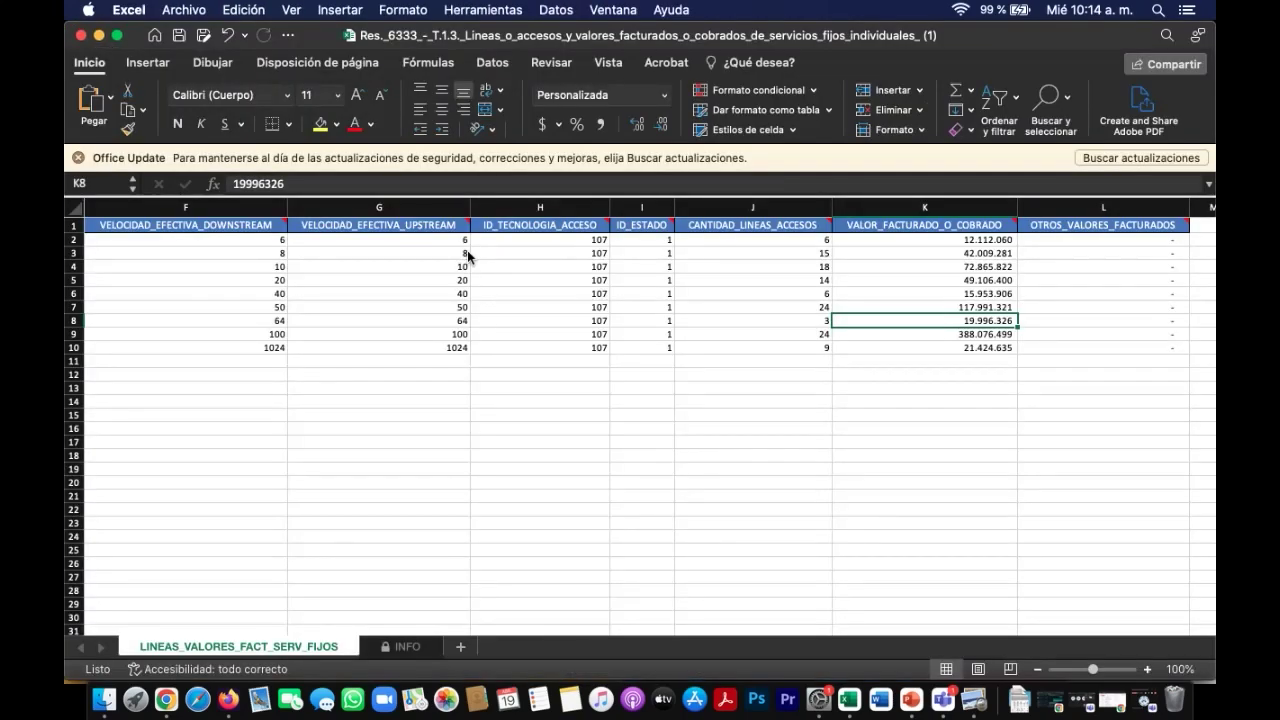
Maximize the T.4.2 workbook and read the A1 and C1 header notes, including ID_SERVICIO codes
click(117, 35)
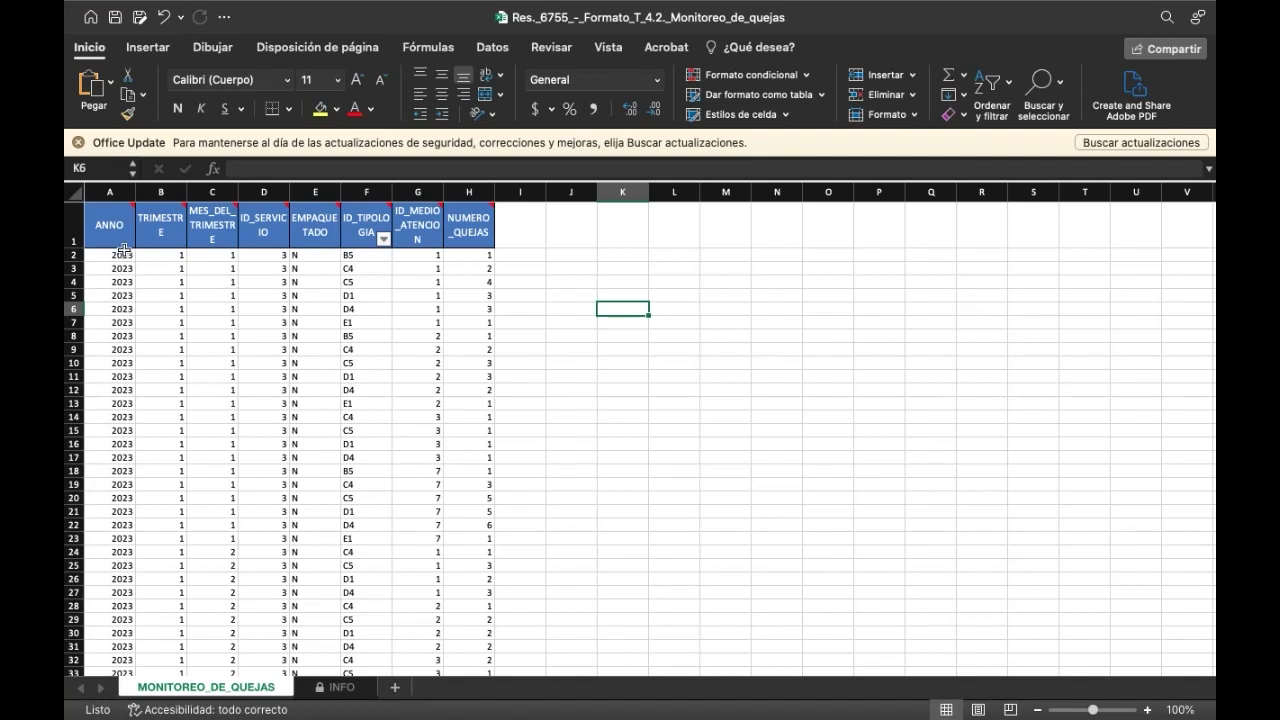
mouse_move(106, 235)
mouse_move(212, 235)
mouse_move(262, 236)
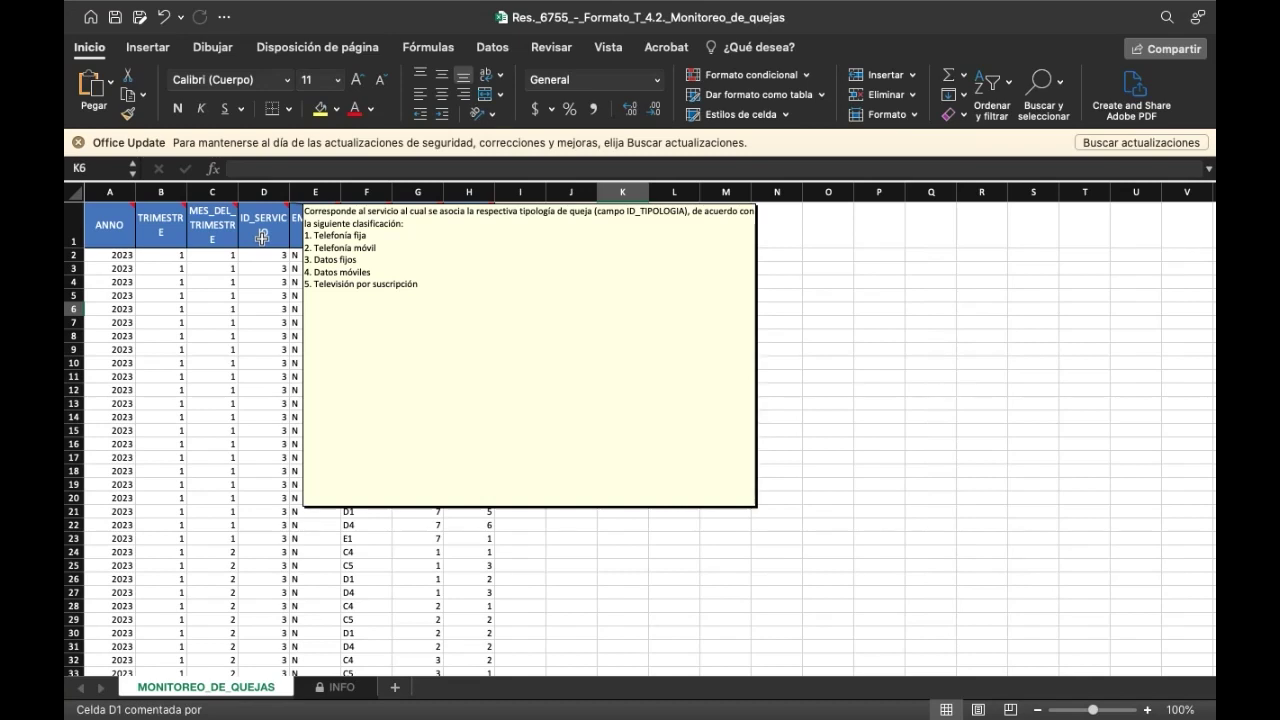
mouse_move(277, 228)
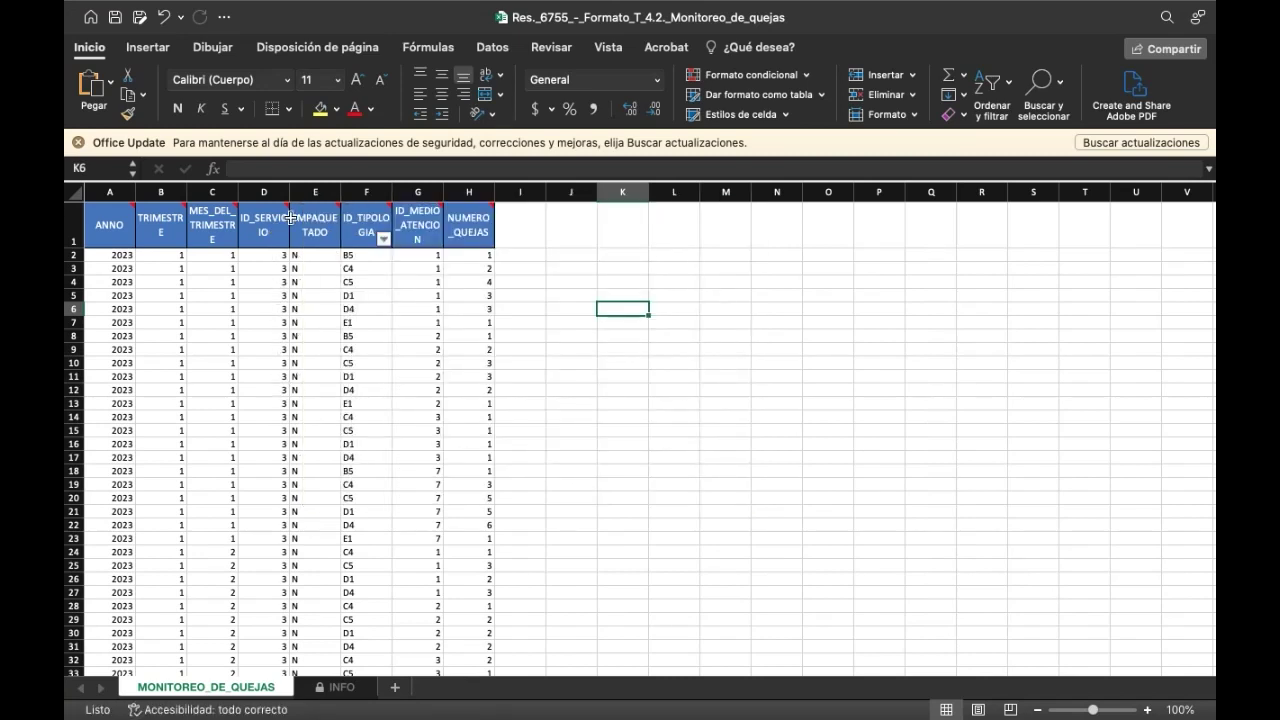
mouse_move(317, 236)
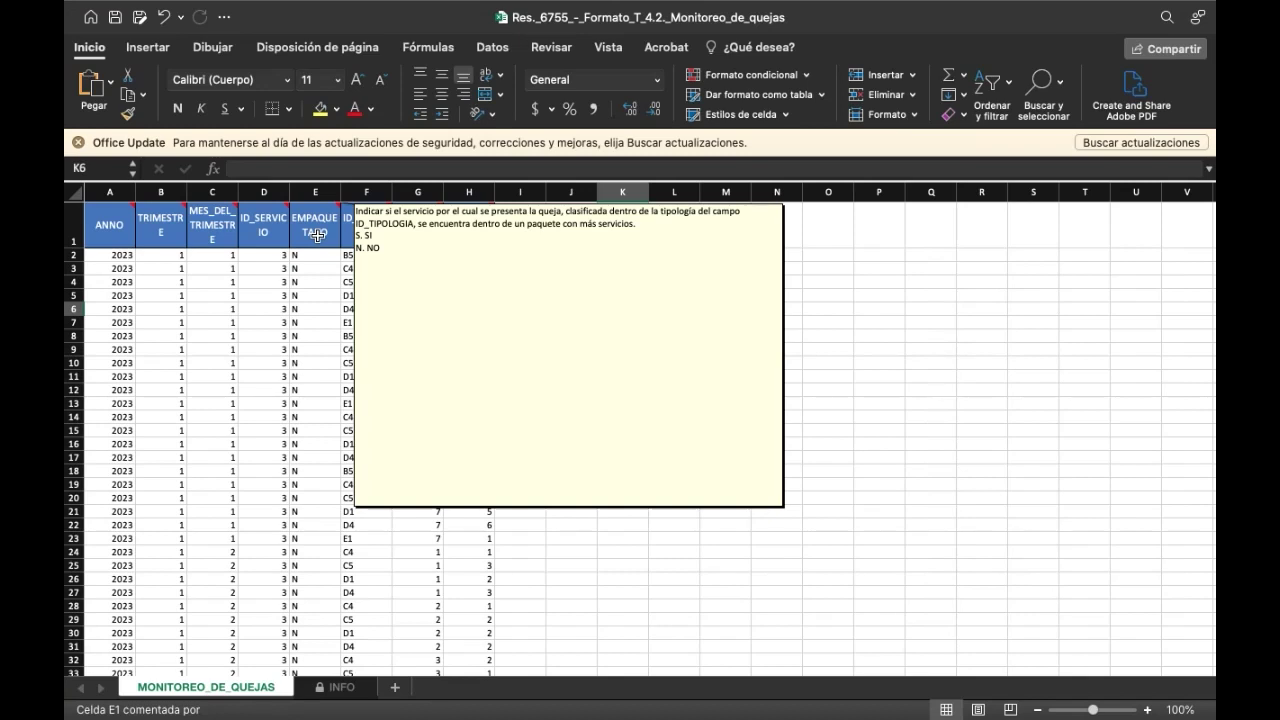
mouse_move(370, 228)
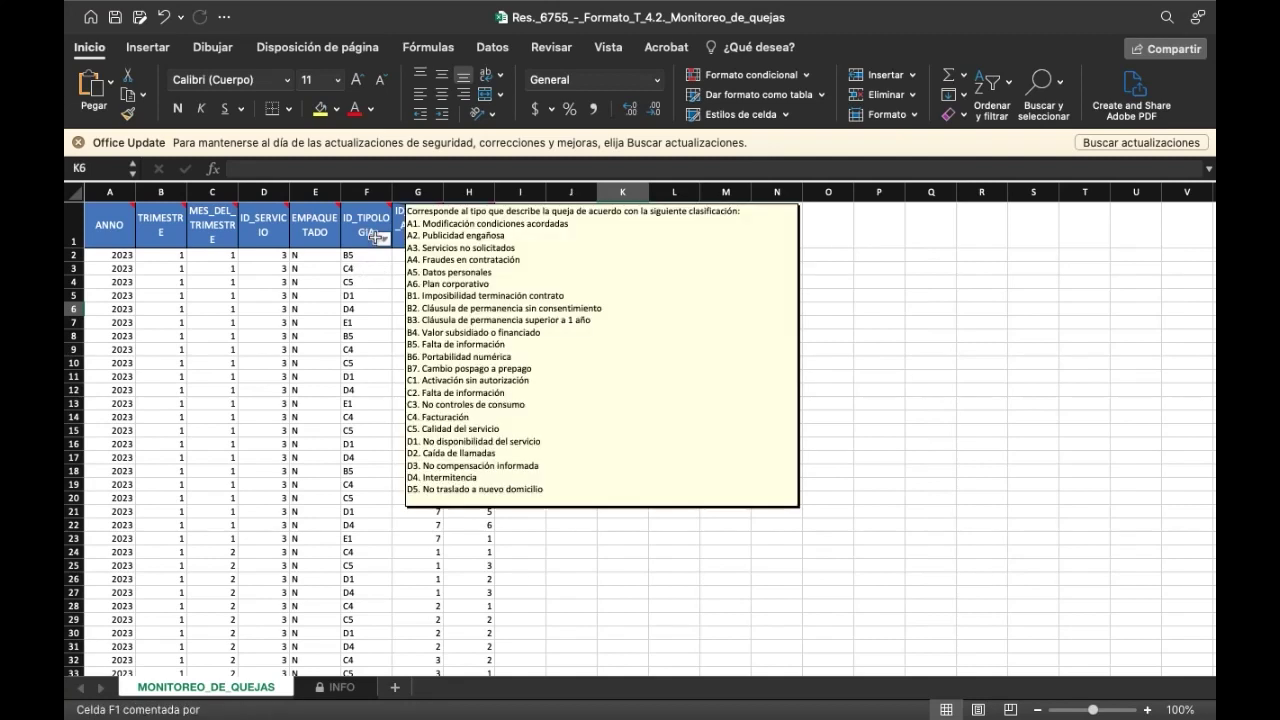
mouse_move(412, 228)
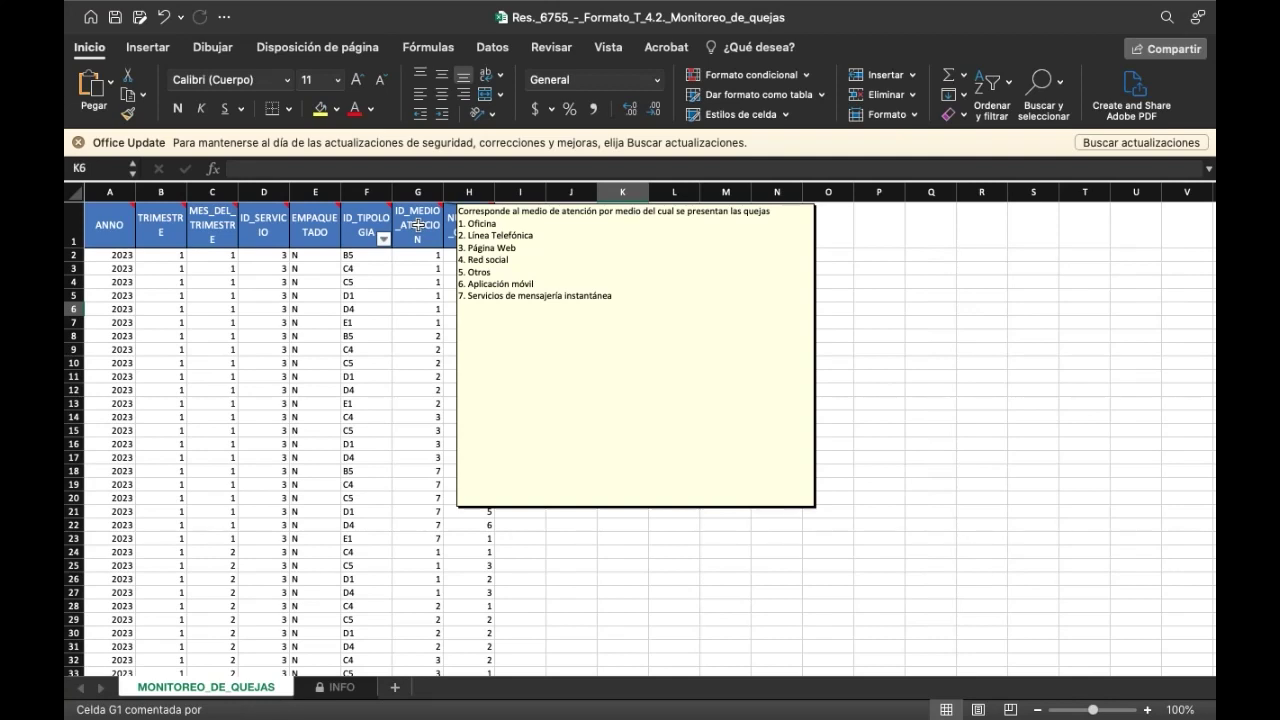
mouse_move(492, 247)
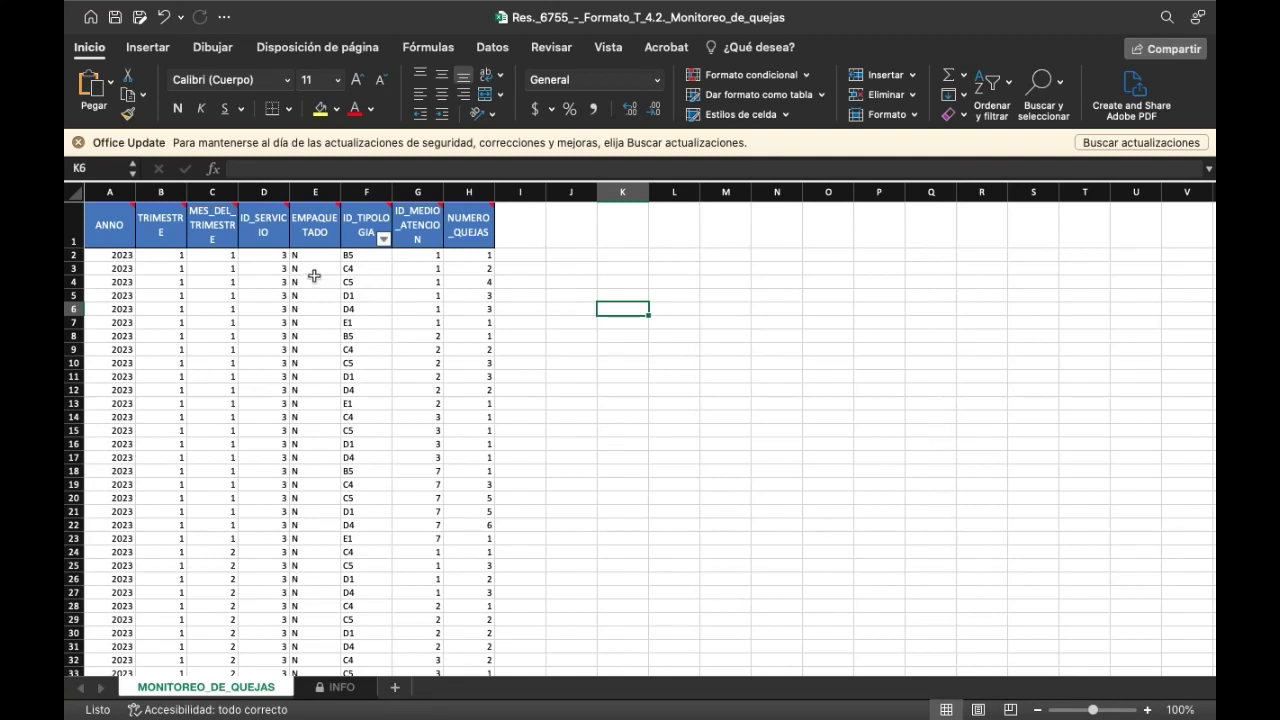
Follow the MES_DEL_TRIMESTRE values in column C down to row 52, then switch to Finder
click(218, 236)
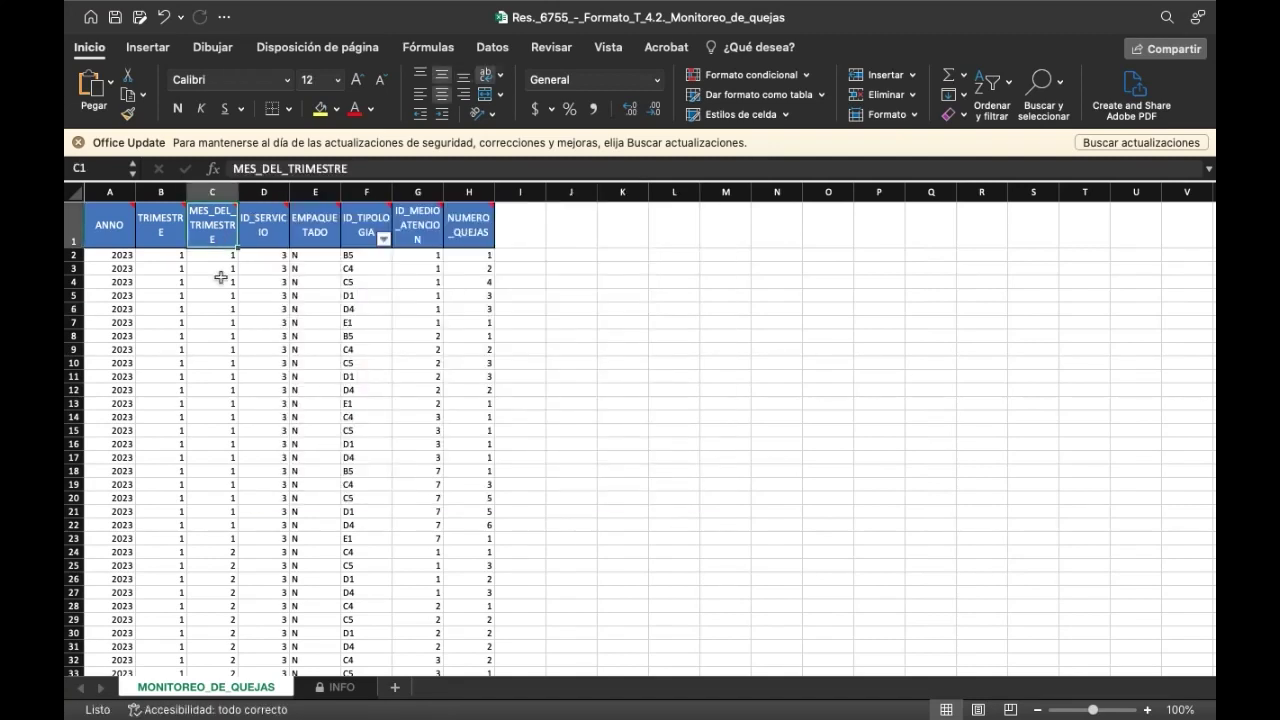
click(220, 280)
key(Up)
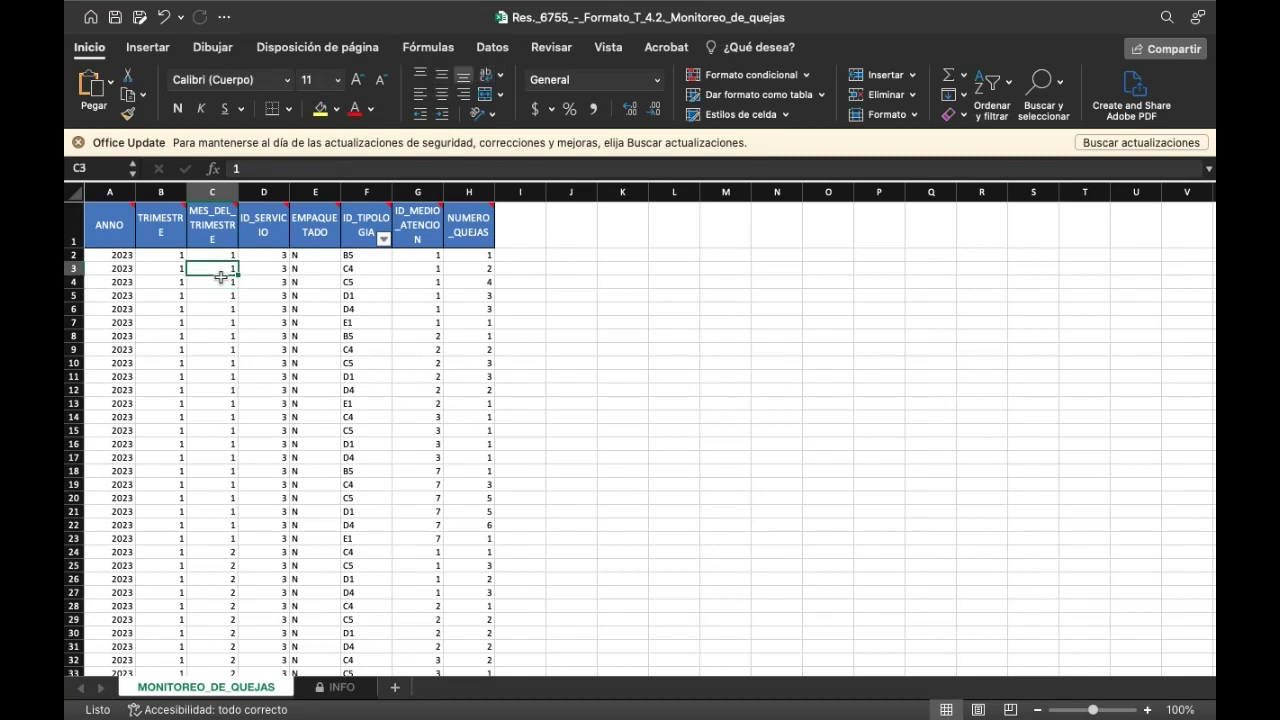
key(Down)
key(Down)
key(Down)
key(Down)
key(Down)
key(Down)
key(Down)
key(Down)
key(Down)
key(Down)
key(Down)
key(Down)
key(Down)
key(Down)
key(Down)
key(Down)
key(Down)
key(Down)
key(Down)
key(Down)
key(Down)
key(Down)
key(Down)
key(Down)
key(Down)
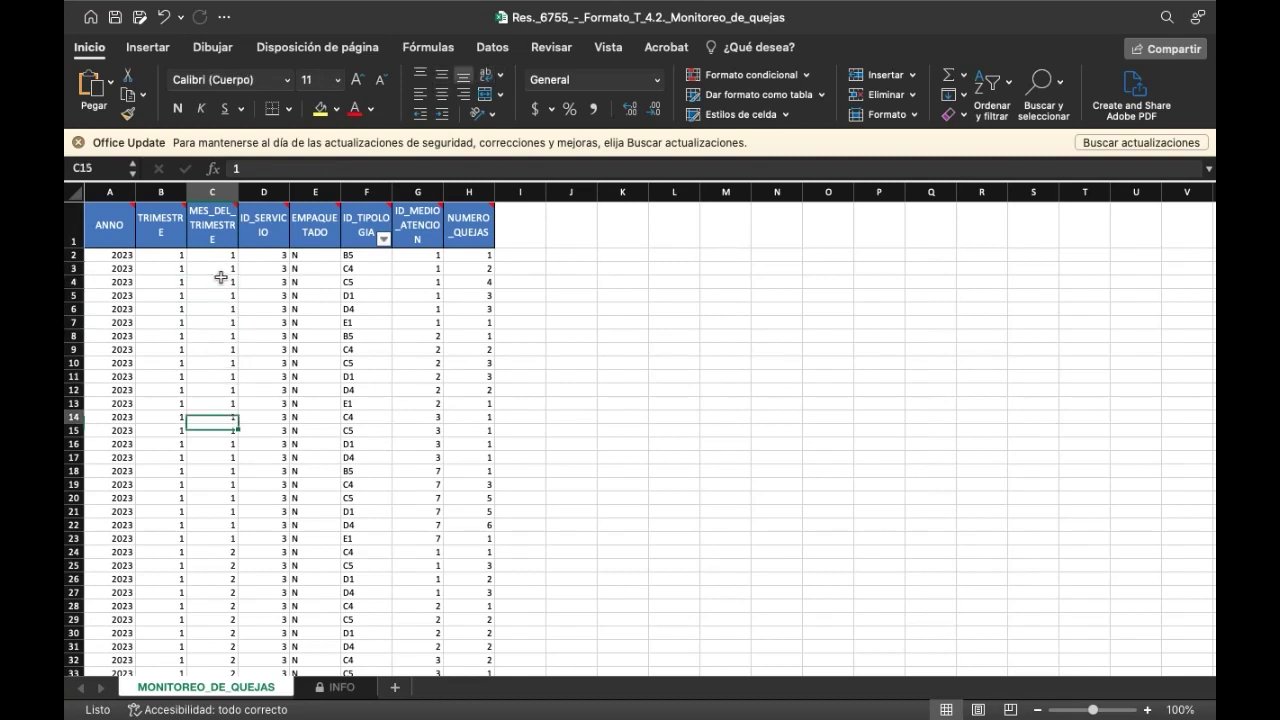
key(Down)
key(Down)
key(Down)
key(Down)
key(Down)
key(Down)
key(Down)
key(Down)
key(Down)
key(Down)
key(Down)
key(Down)
key(Down)
key(Down)
key(Down)
key(Down)
key(Down)
key(Down)
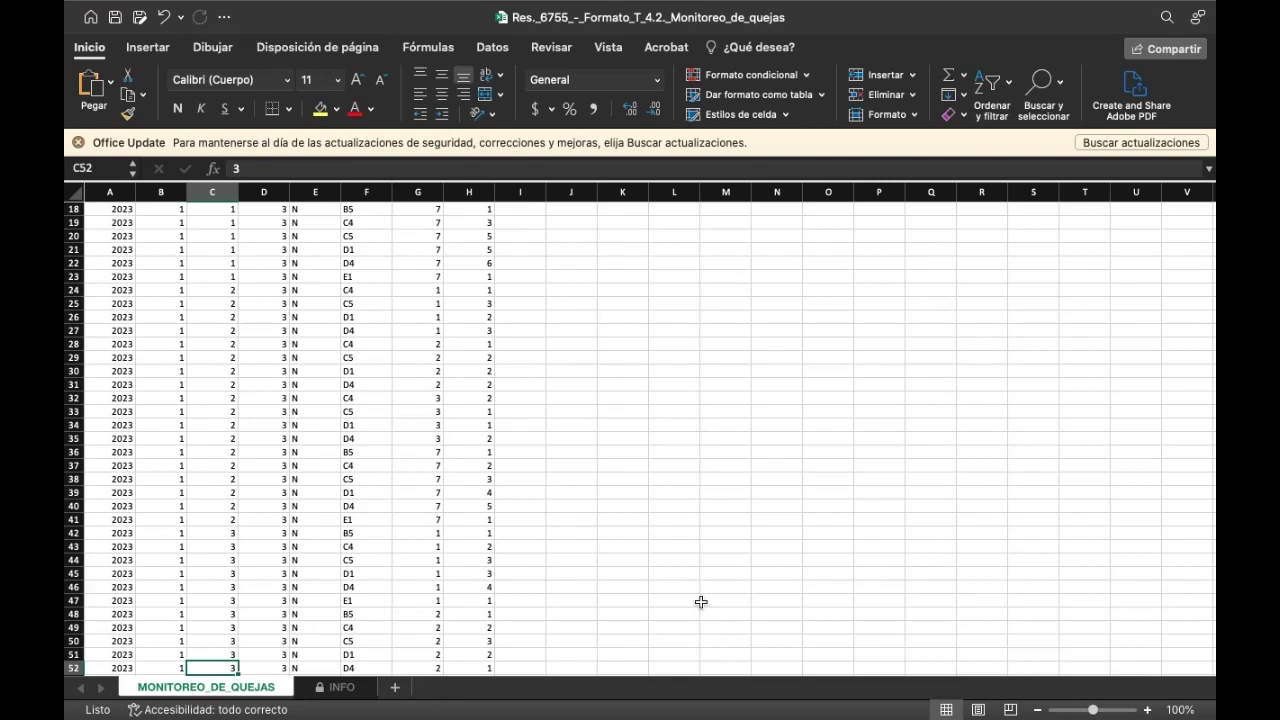
key(super+Tab)
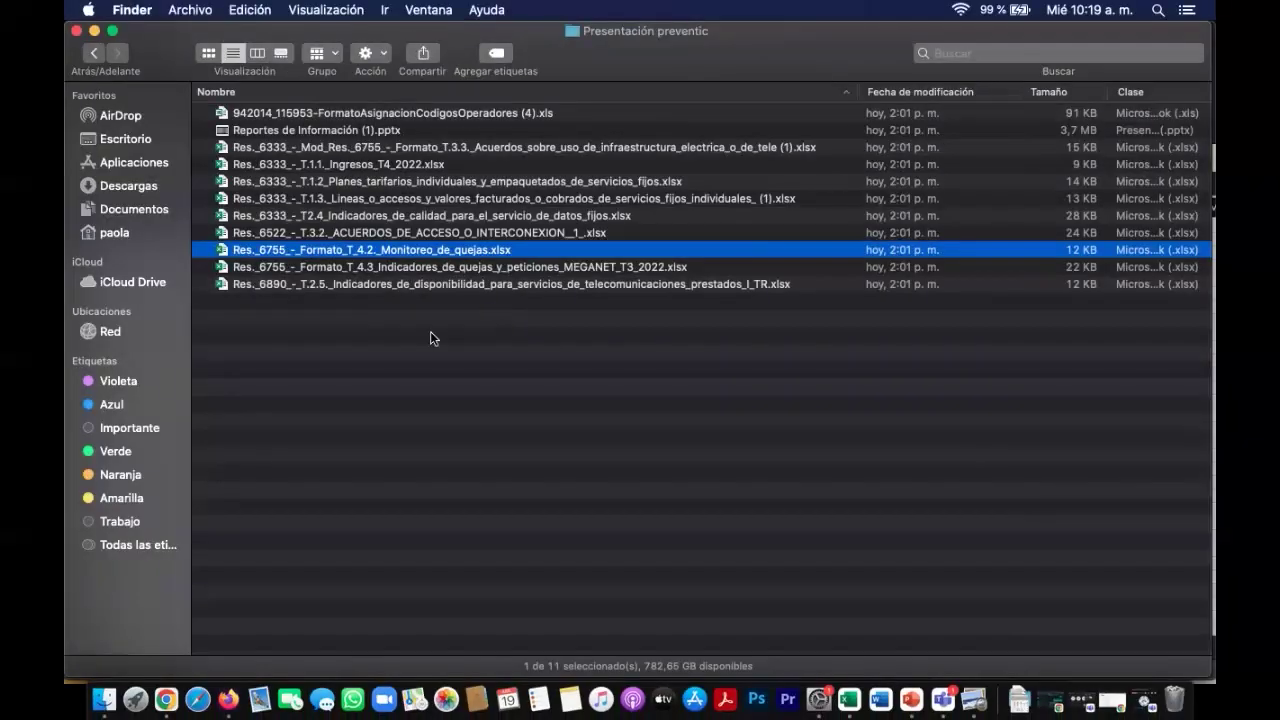
Open the T.4.3 Indicadores de quejas y peticiones MEGANET T3 2022 workbook from Finder
click(456, 281)
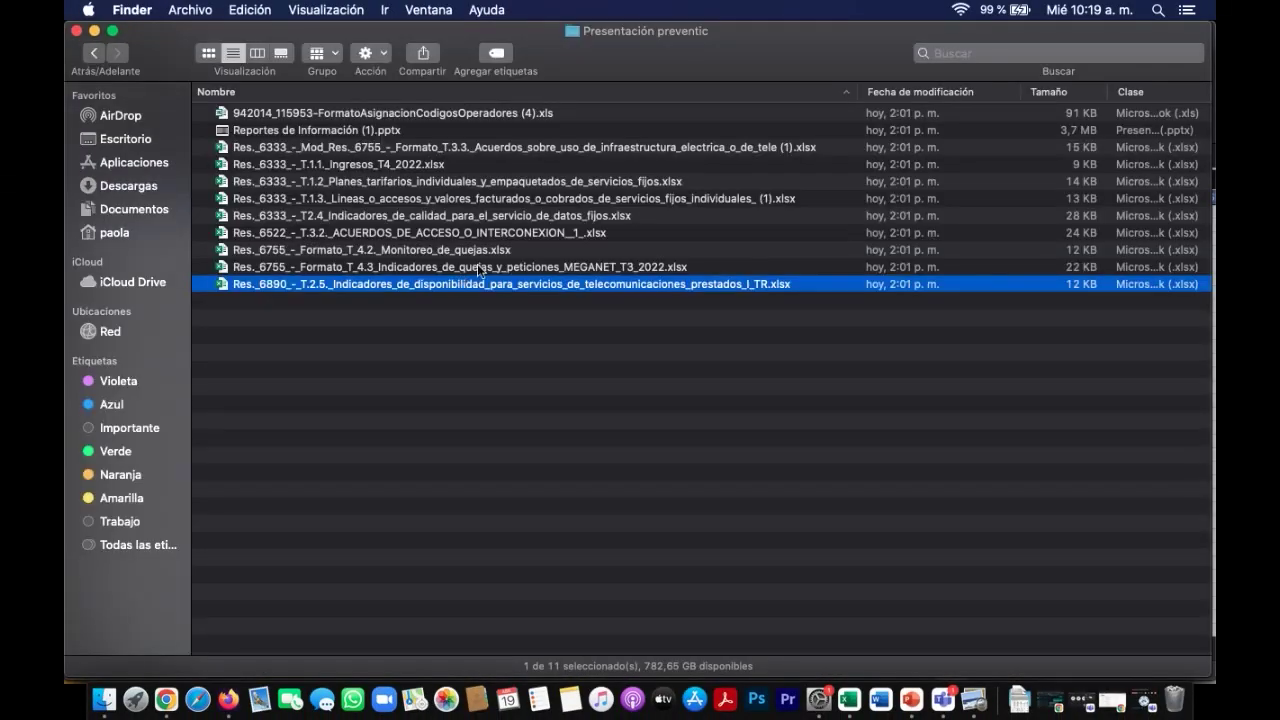
click(487, 267)
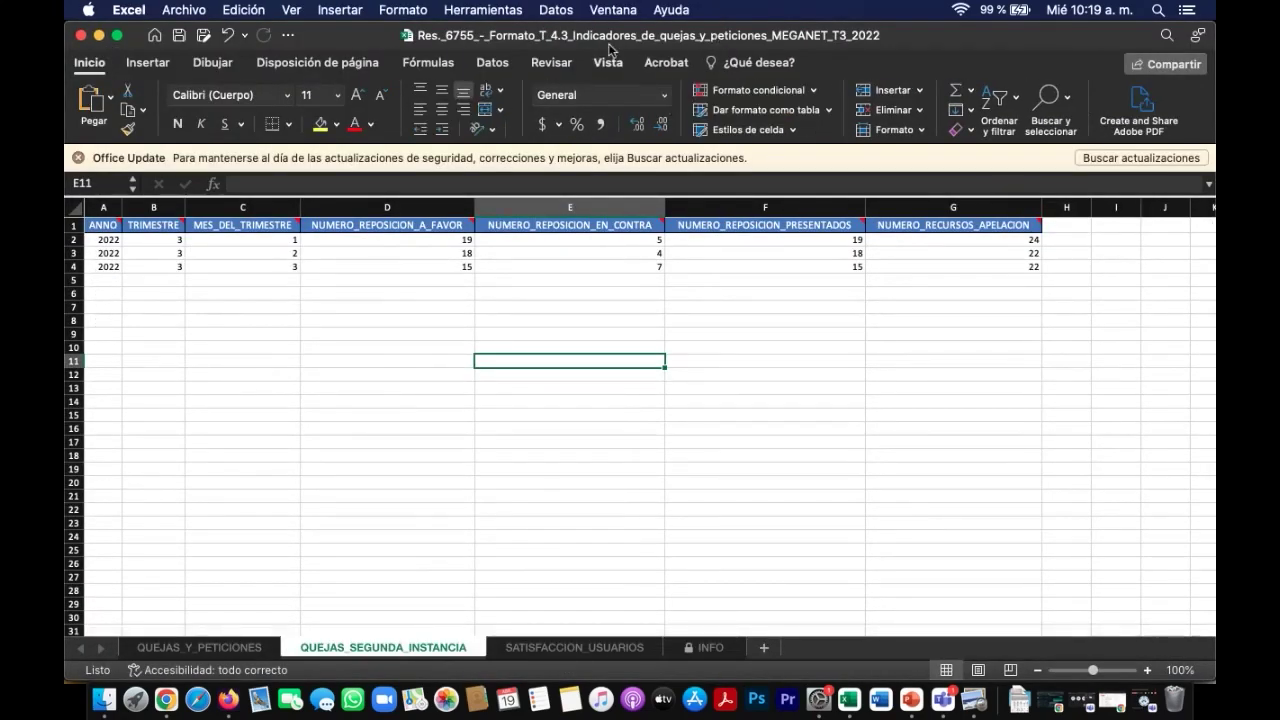
Browse the QUEJAS_Y_PETICIONES, QUEJAS_SEGUNDA_INSTANCIA and SATISFACCION_USUARIOS sheets of the T.4.3 workbook
click(483, 270)
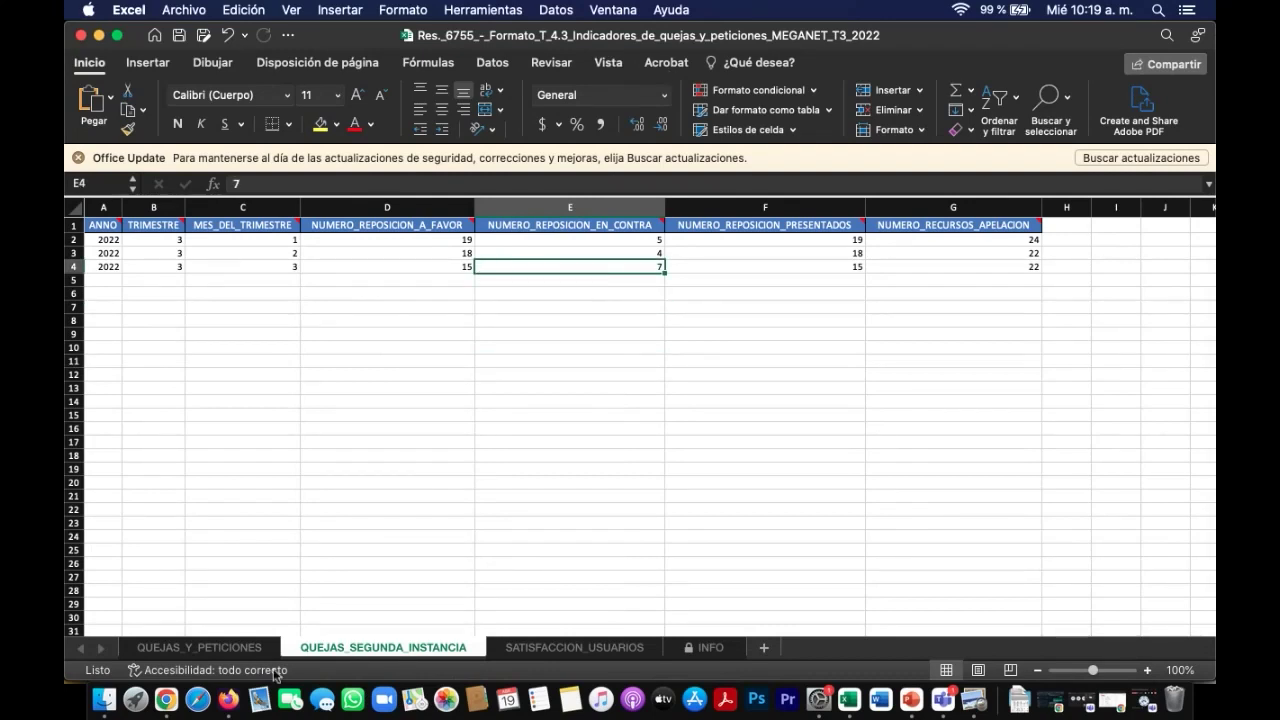
click(226, 648)
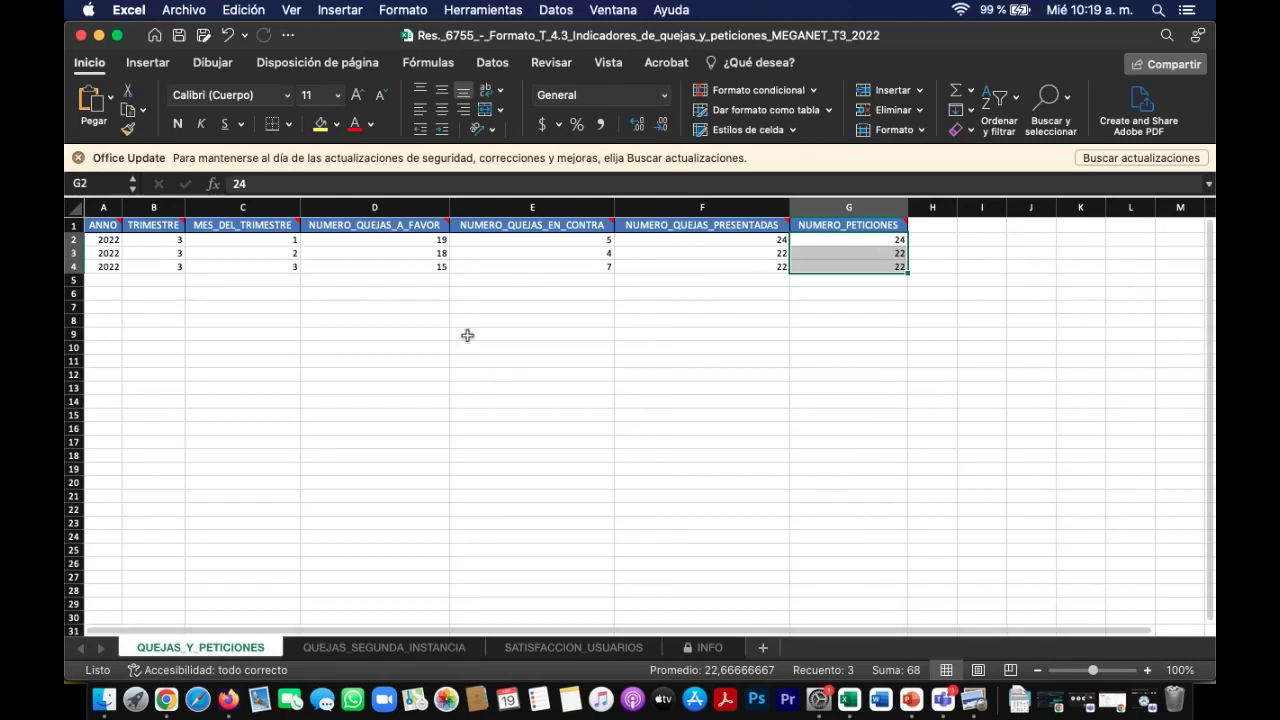
click(366, 648)
click(560, 648)
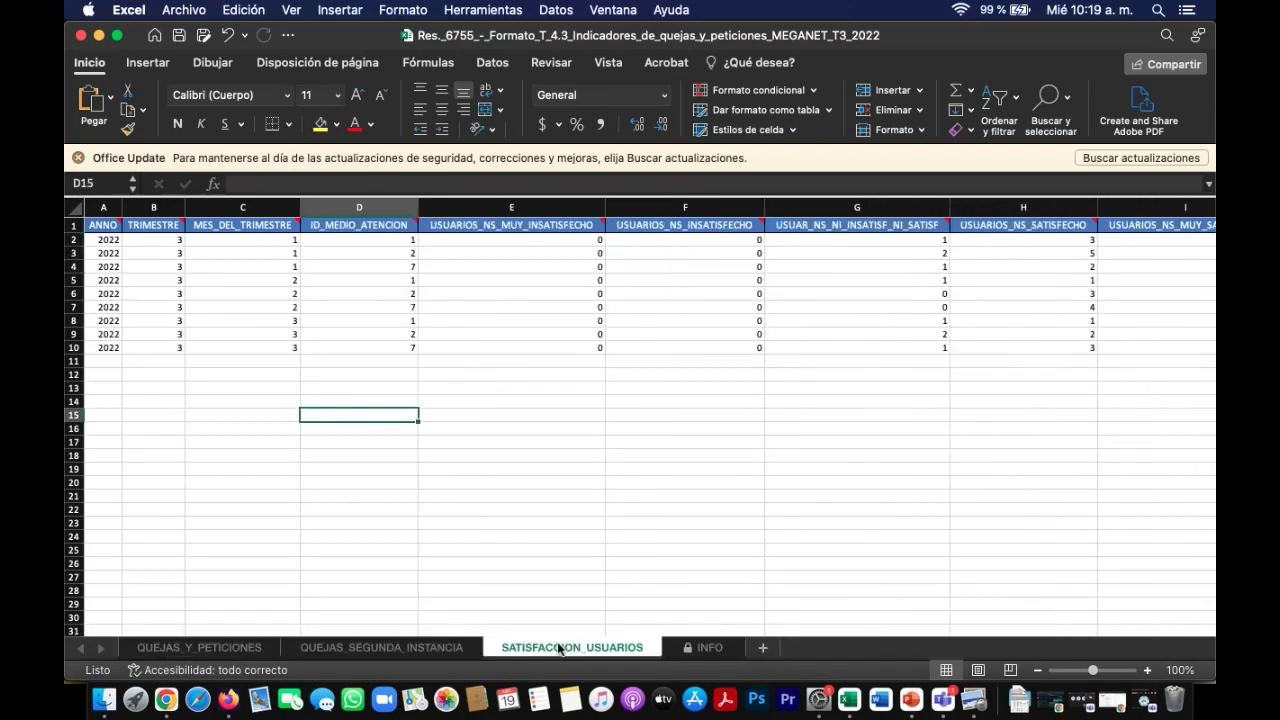
click(370, 649)
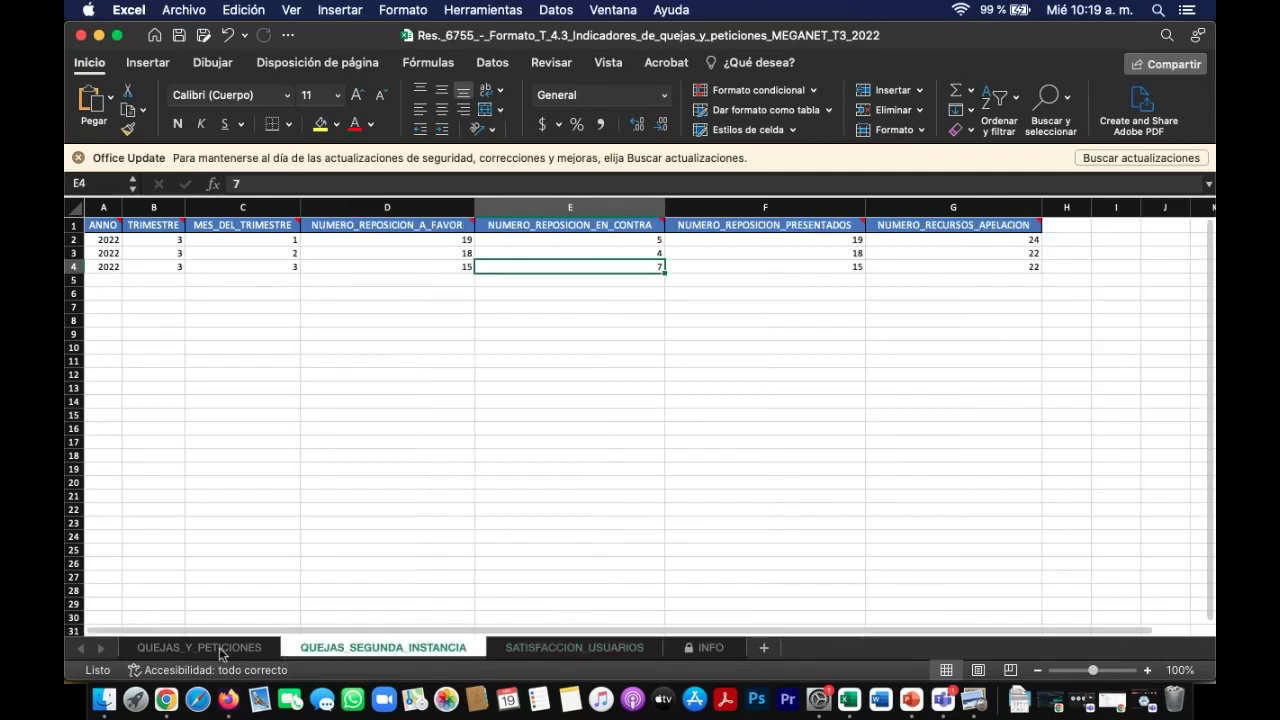
click(221, 650)
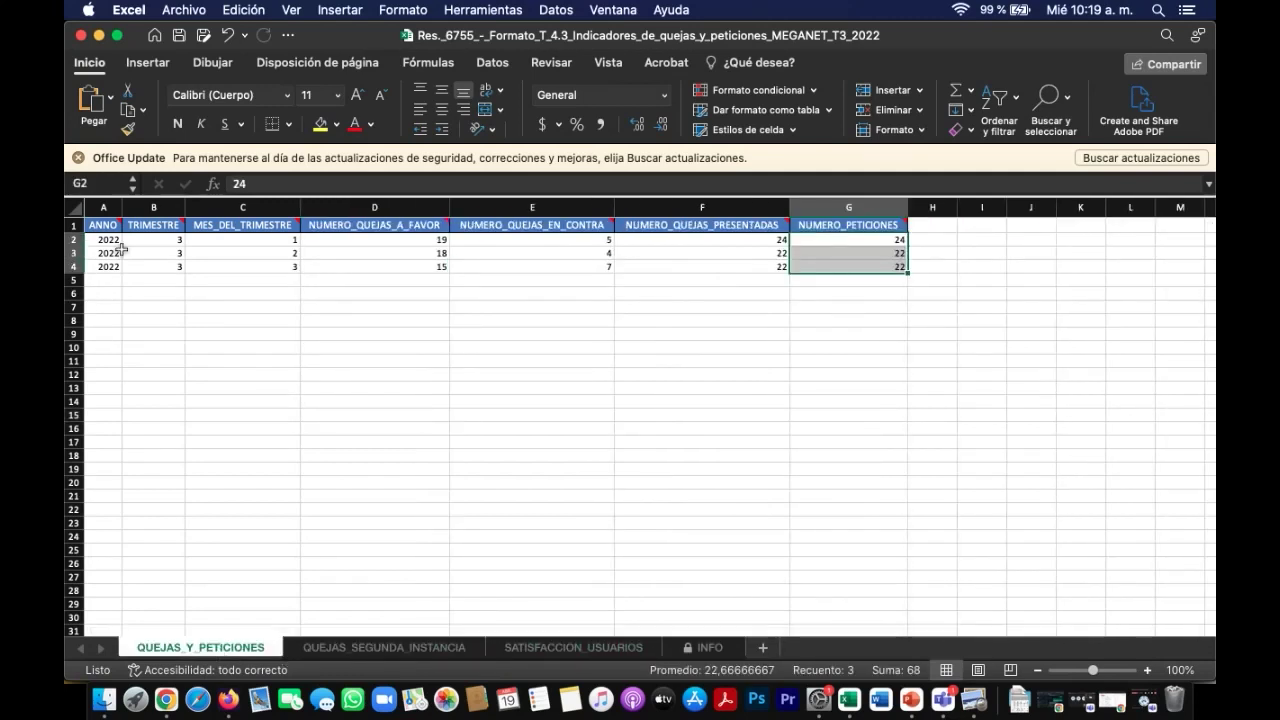
mouse_move(402, 227)
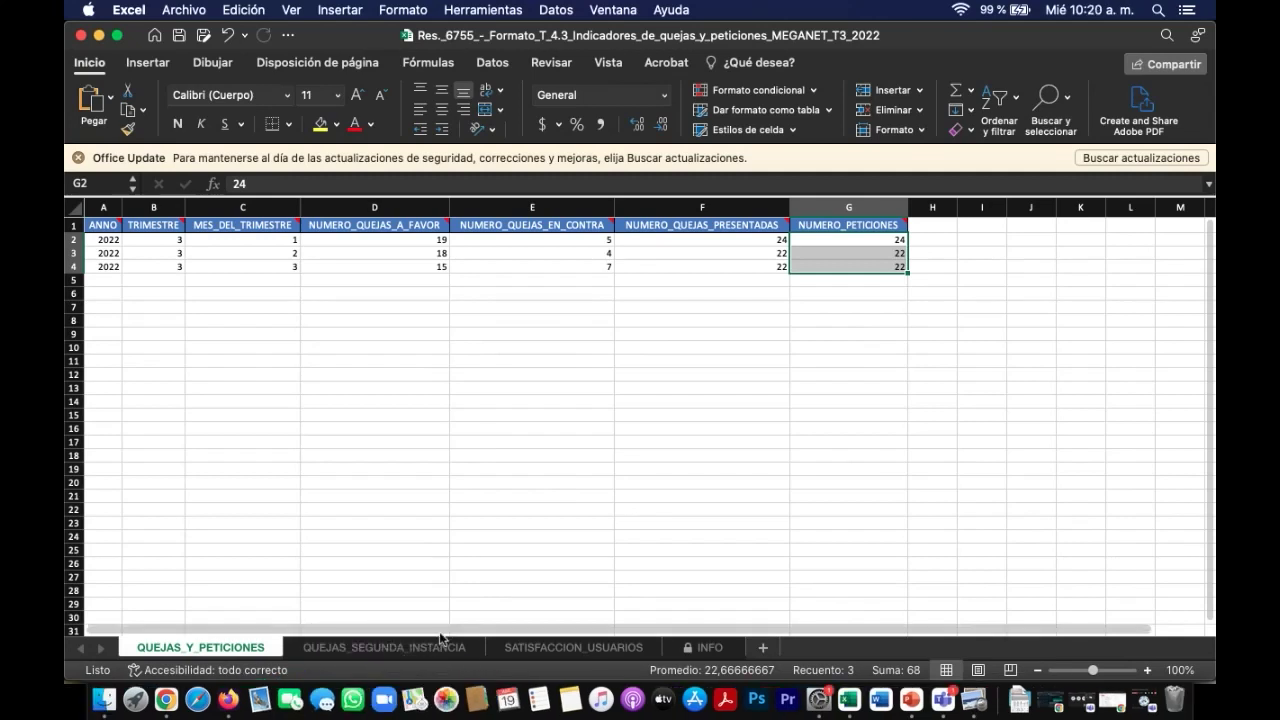
click(436, 648)
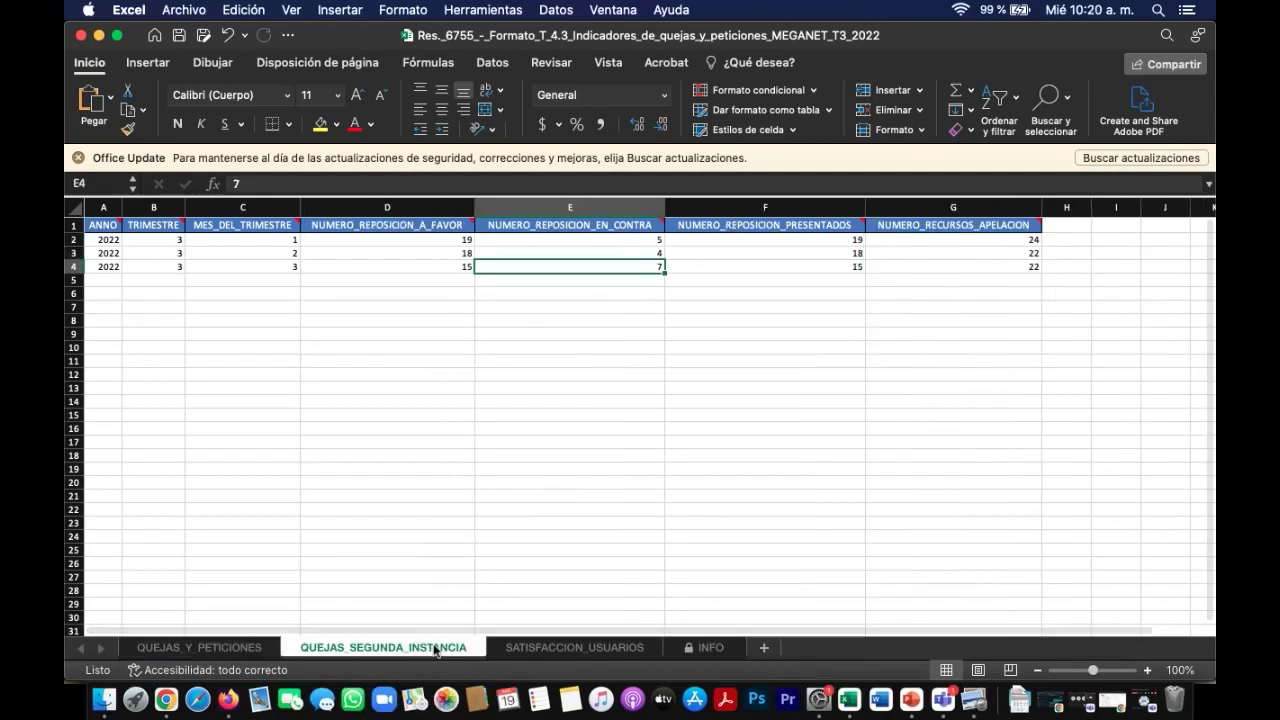
click(565, 648)
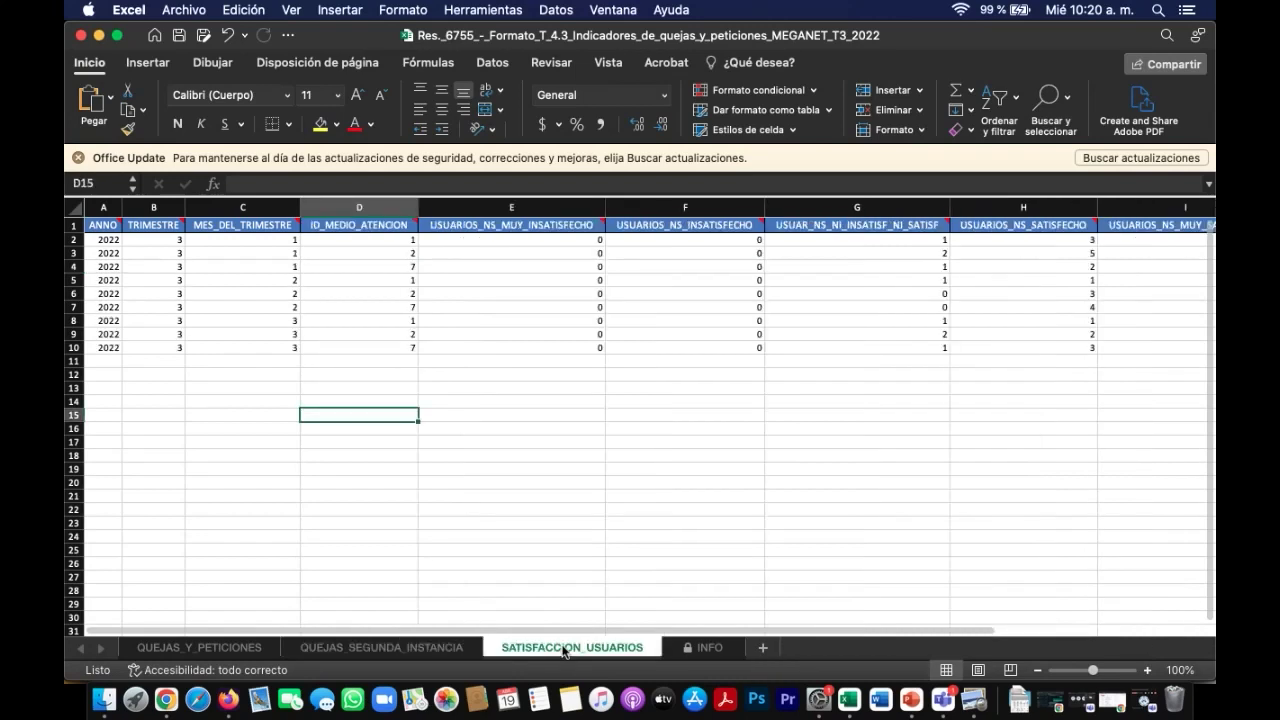
Step along SATISFACCION_USUARIOS row 7 from column E to the very-satisfied counts in column I
click(623, 307)
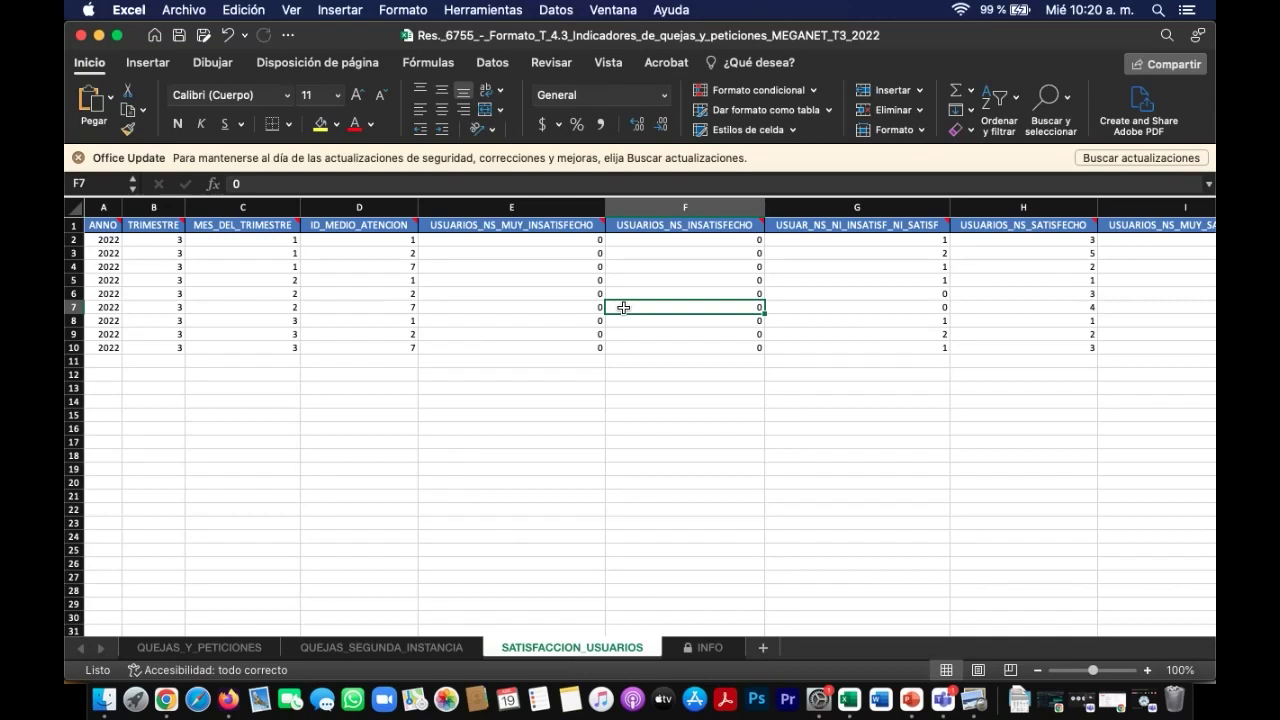
key(Left)
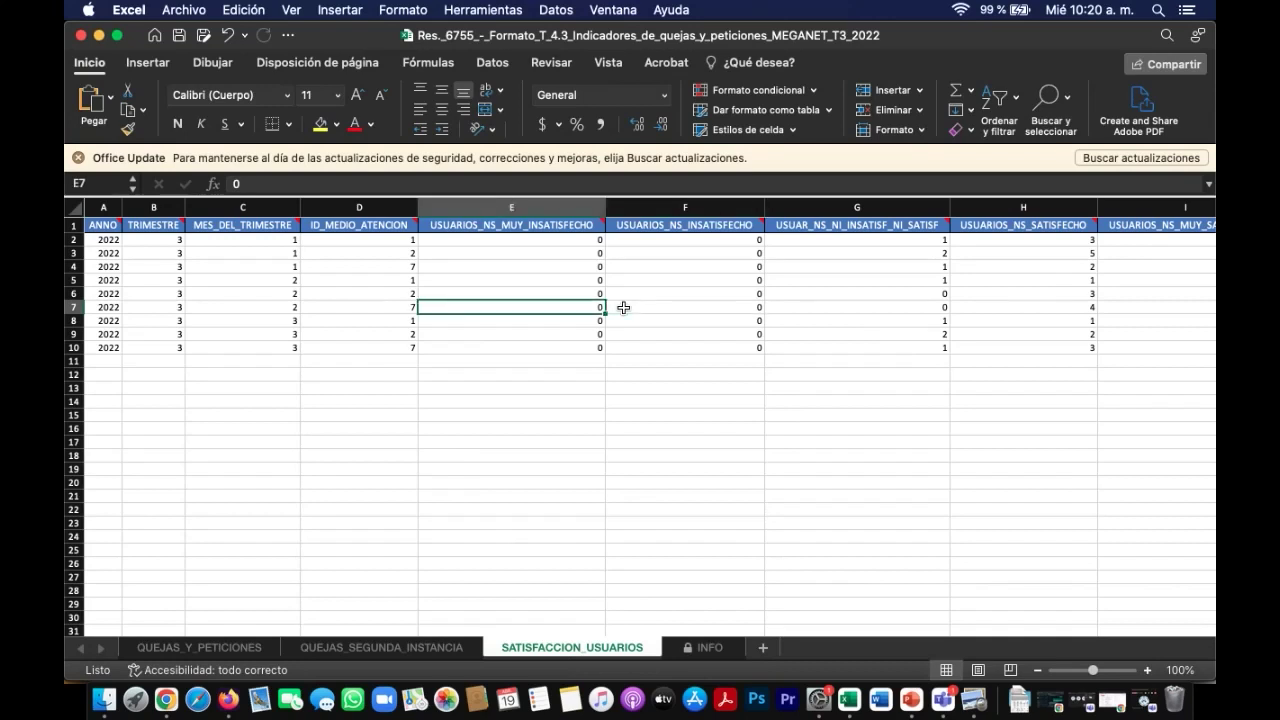
key(Right)
key(Right)
key(Right)
key(Right)
key(Right)
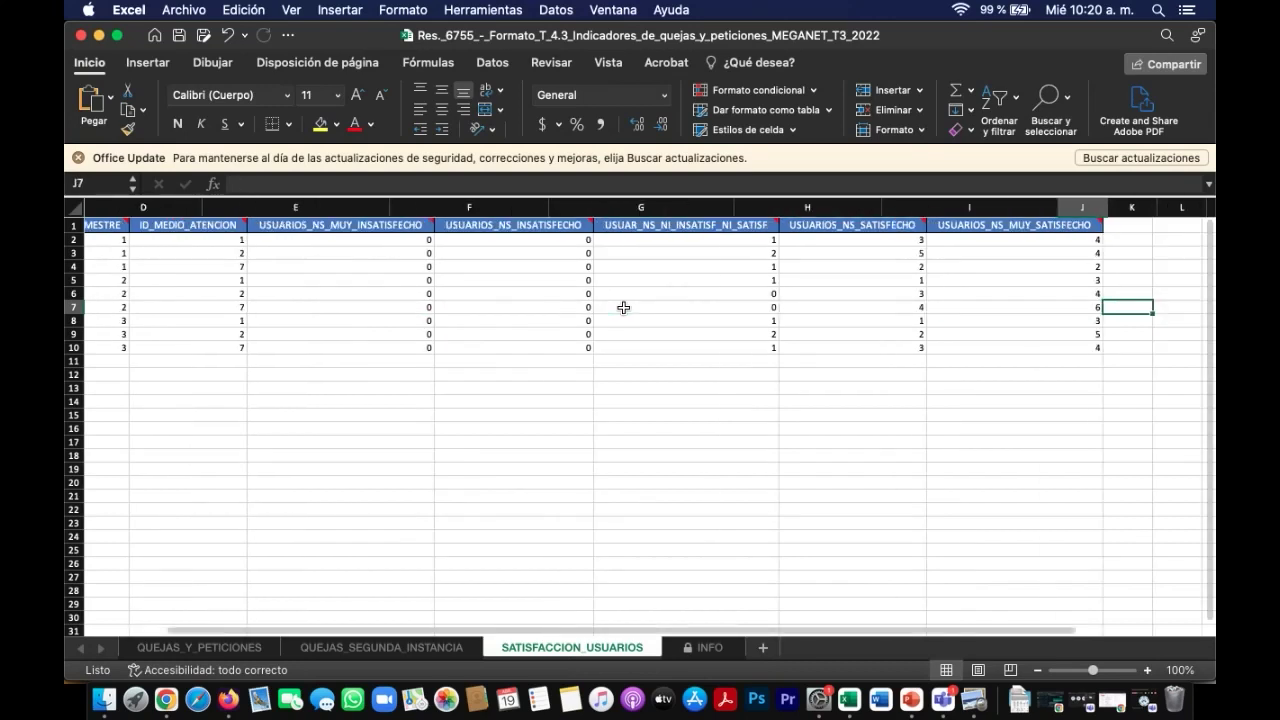
key(Left)
key(Left)
key(Left)
key(Right)
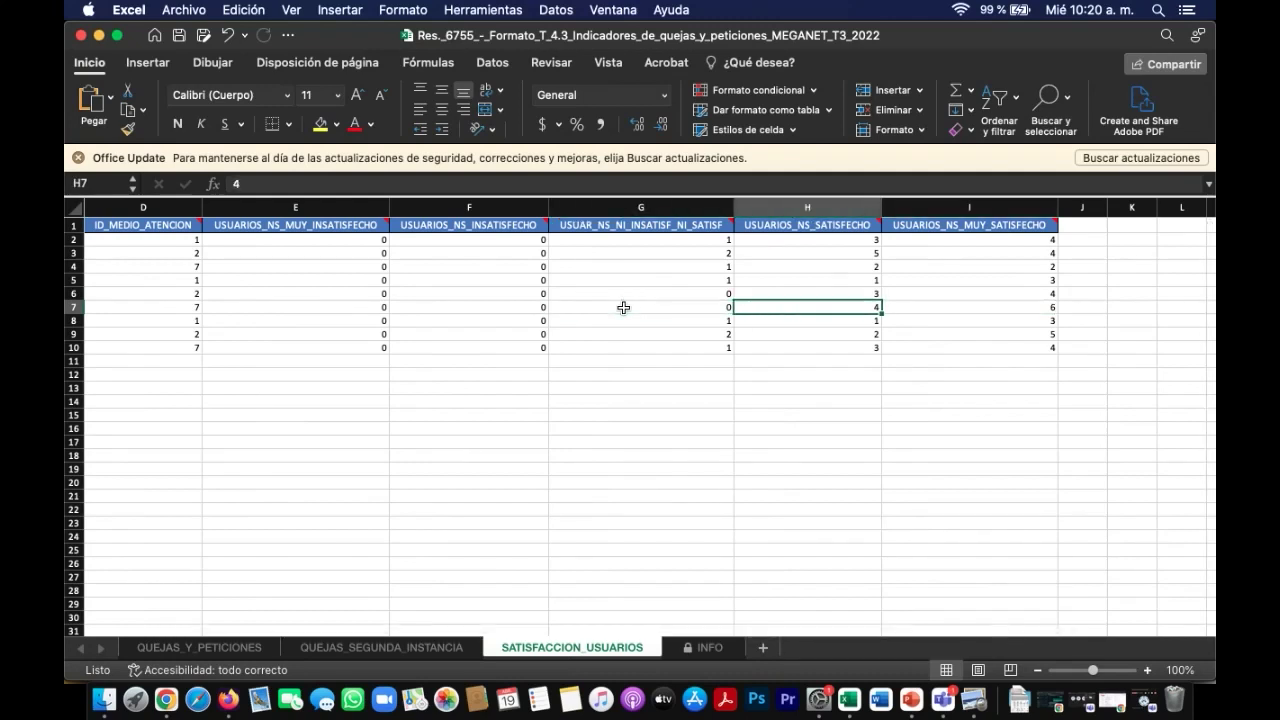
key(Right)
key(Up)
key(Up)
key(Up)
key(Up)
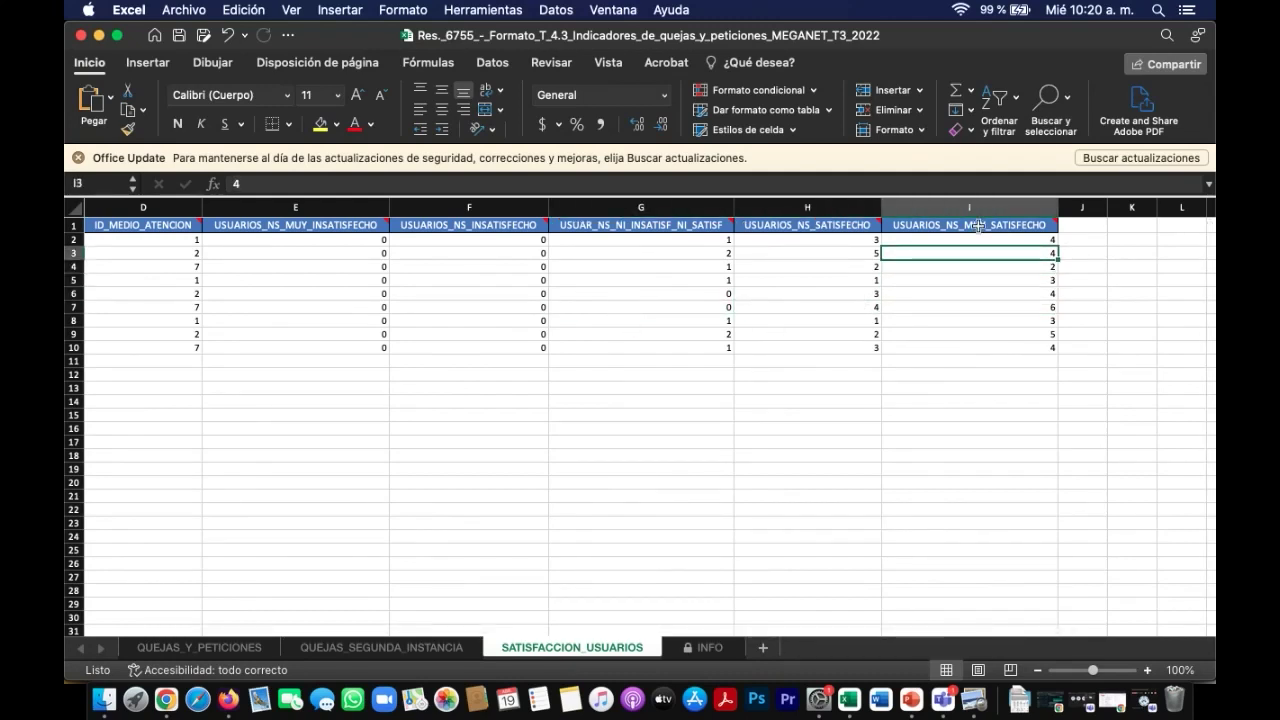
Read the I1 header note and check row 3 values from column Q back to column E
mouse_move(982, 225)
key(Right)
key(Right)
key(Right)
key(Right)
key(Right)
key(Right)
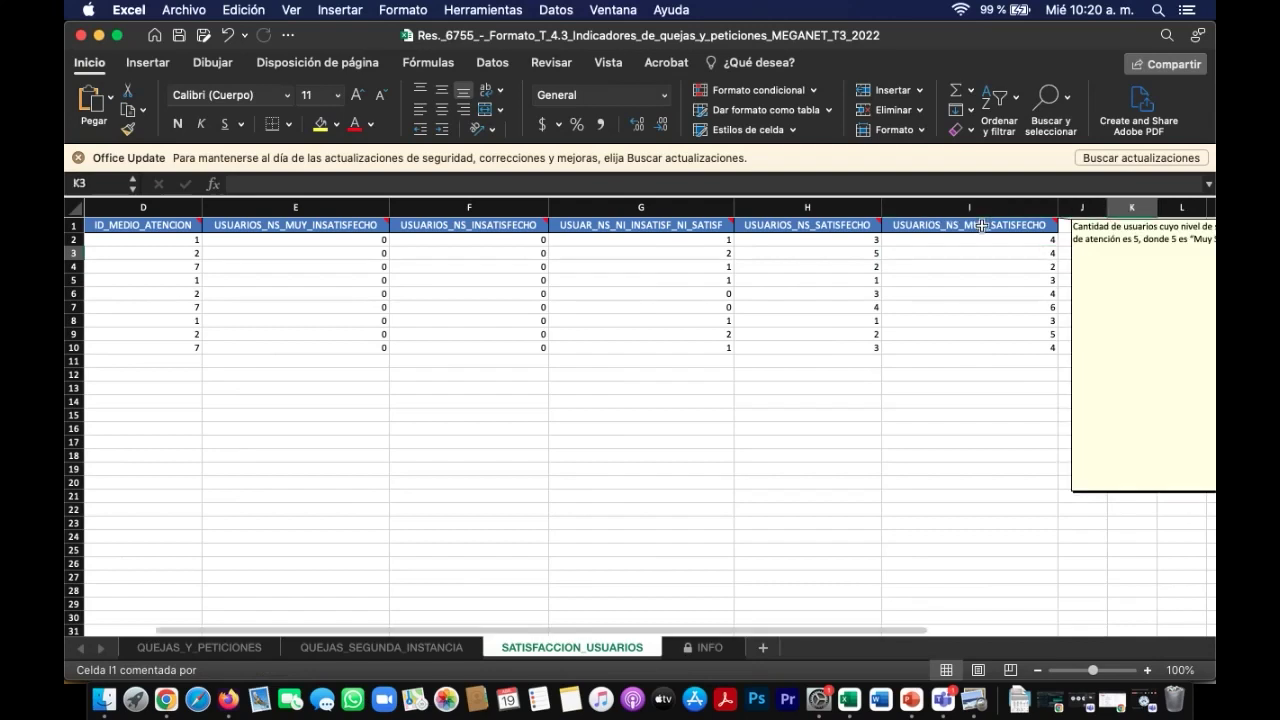
key(Right)
key(Right)
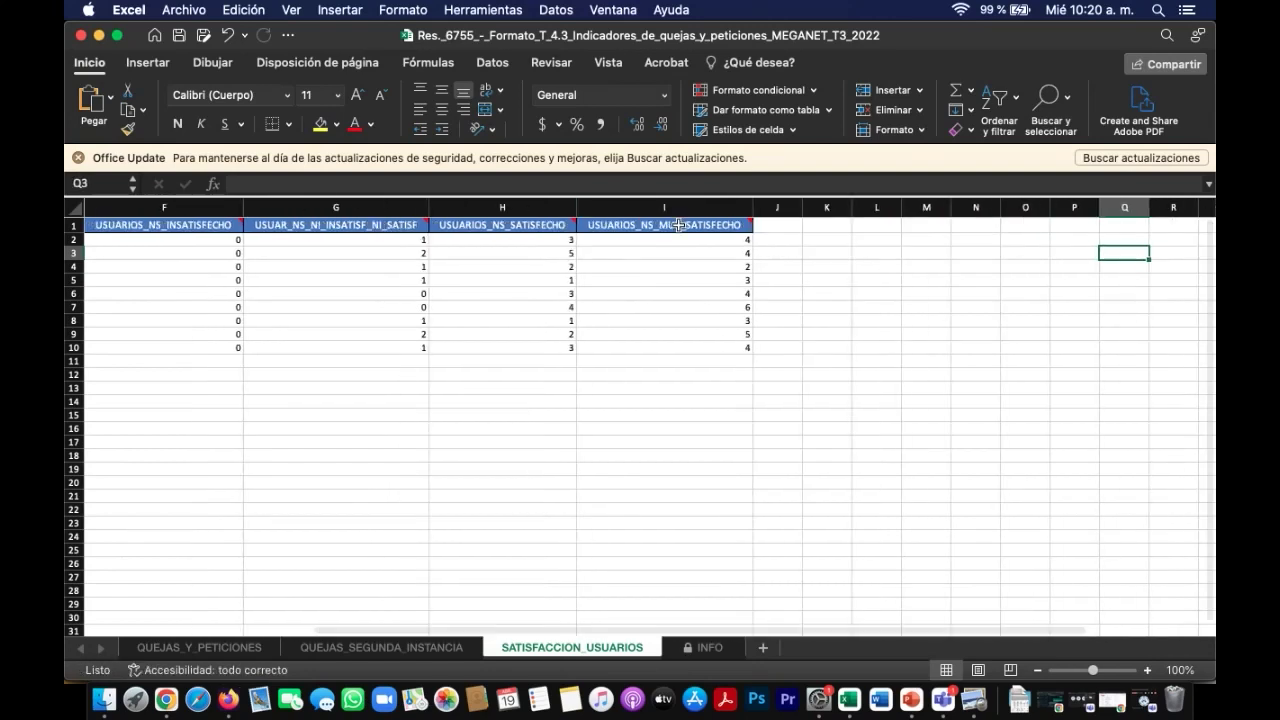
mouse_move(678, 225)
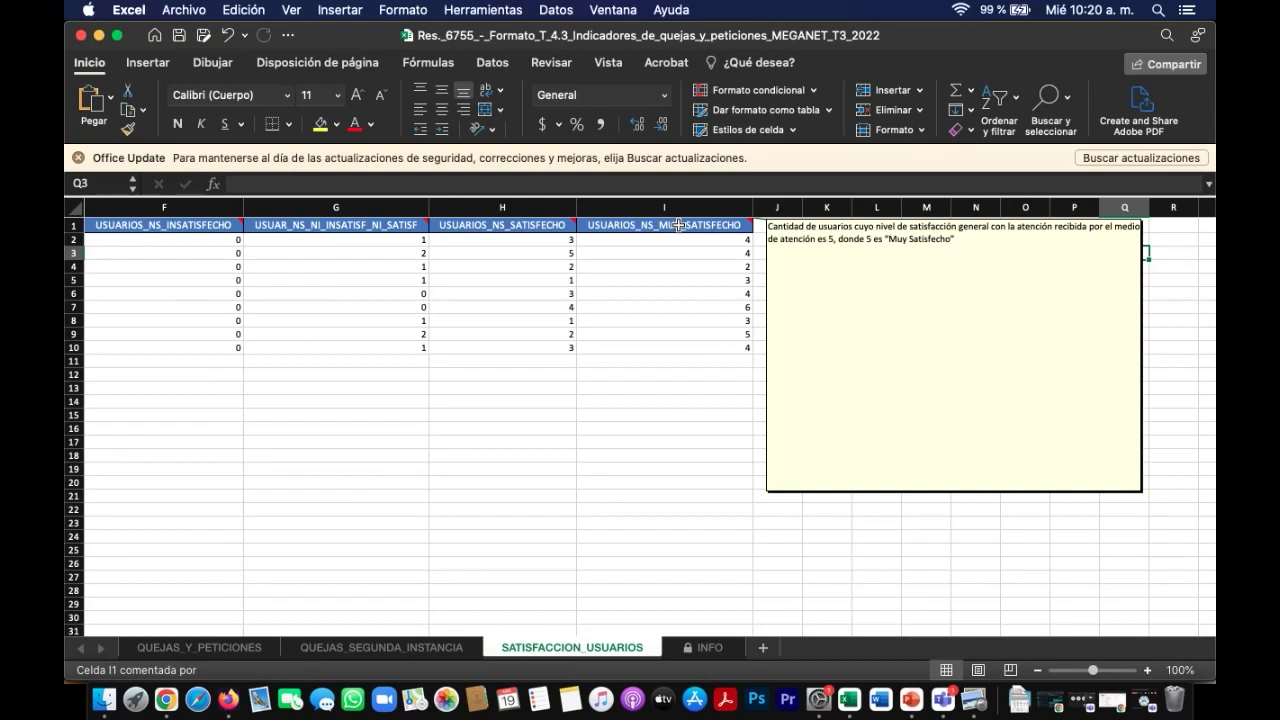
click(676, 251)
key(Left)
key(Left)
key(Left)
key(Left)
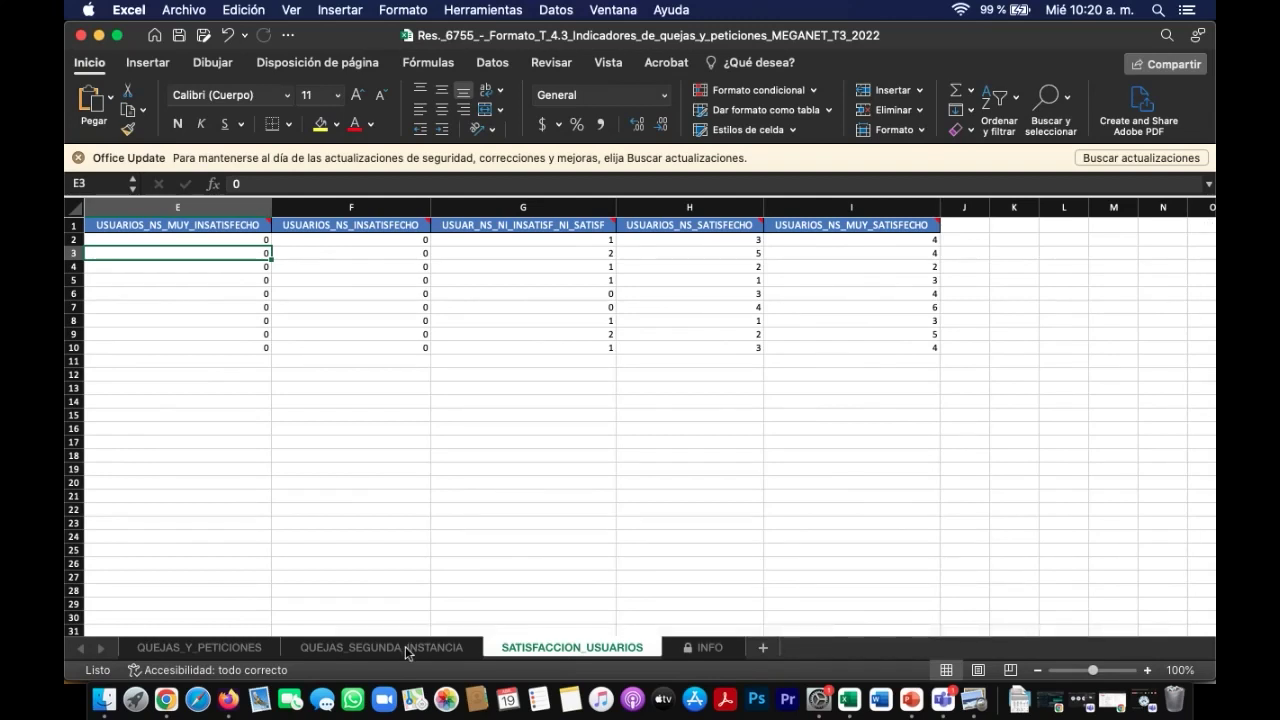
Check the QUEJAS_SEGUNDA_INSTANCIA data, then return to QUEJAS_Y_PETICIONES and clear the selection
click(230, 649)
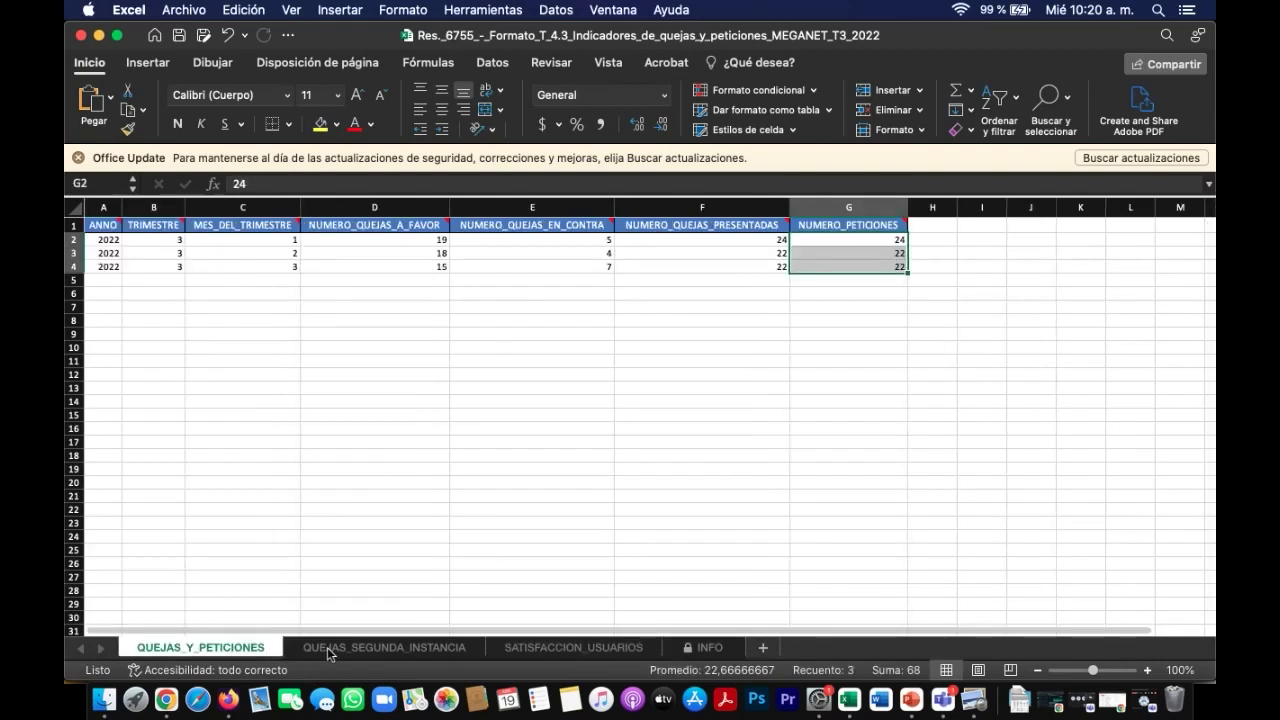
click(330, 648)
click(688, 358)
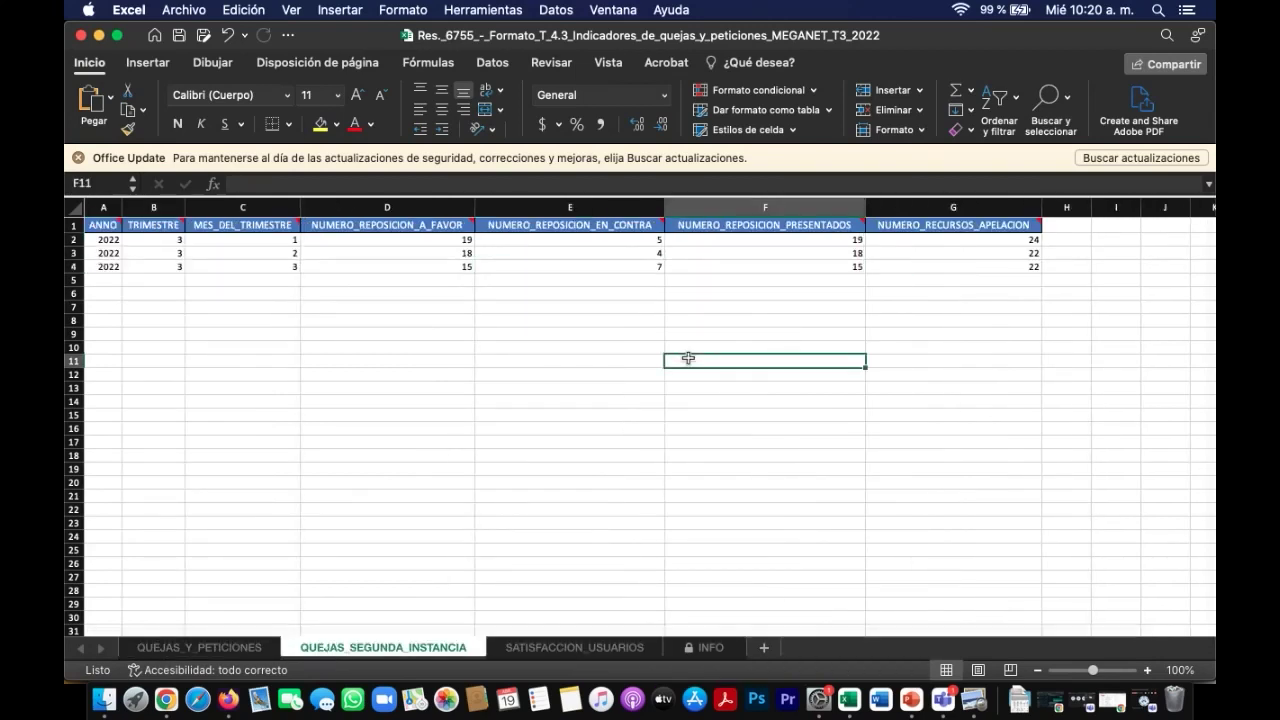
key(Up)
key(Up)
key(Up)
key(Up)
key(Up)
key(Up)
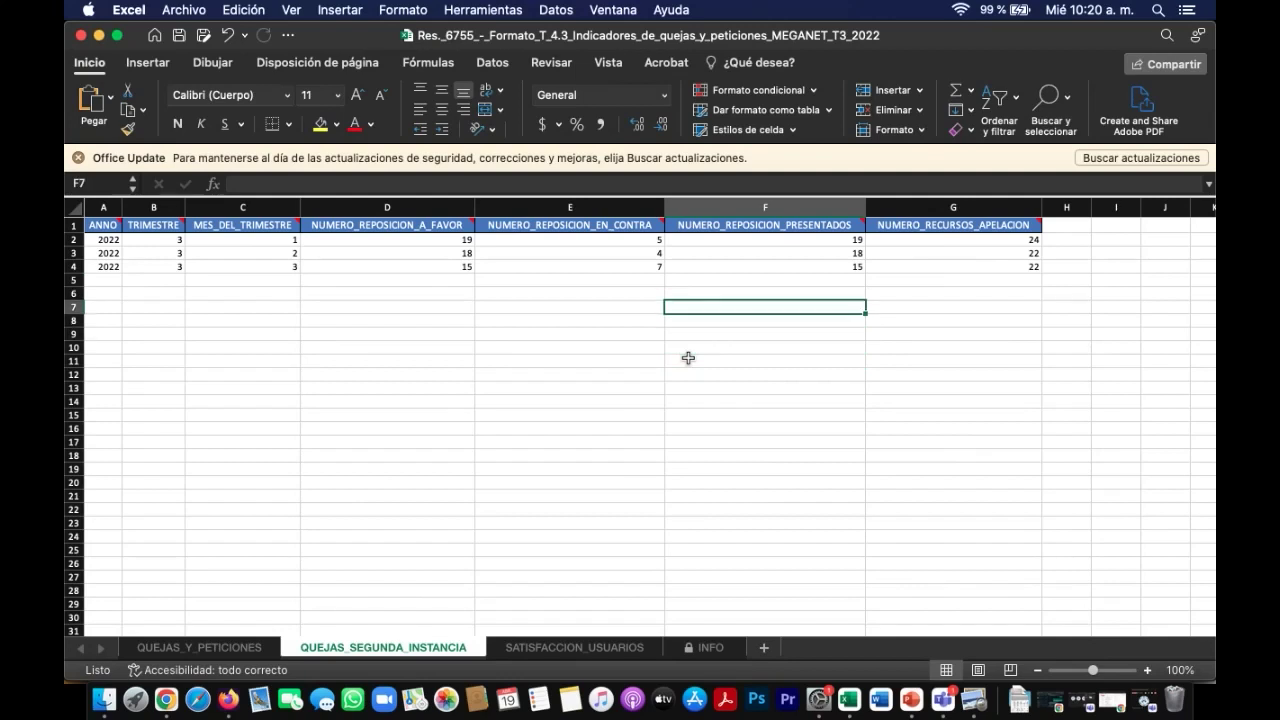
key(Left)
key(Left)
key(Left)
key(Left)
key(Left)
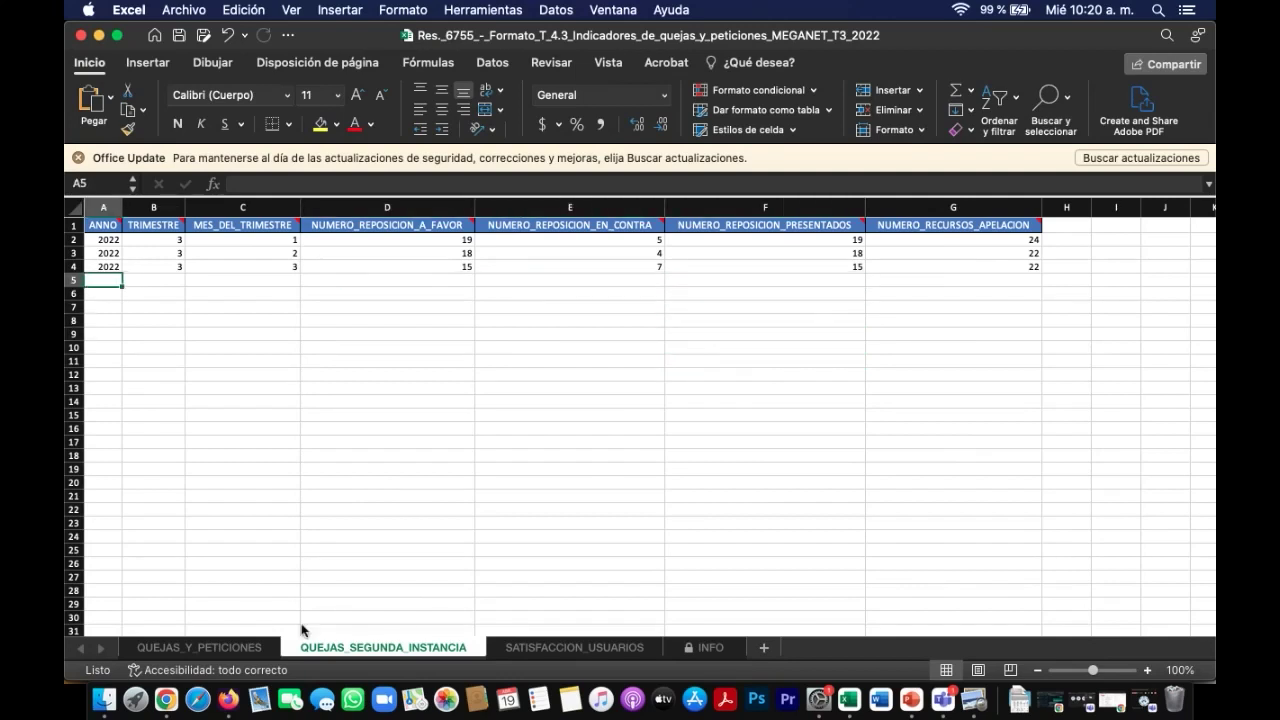
click(224, 648)
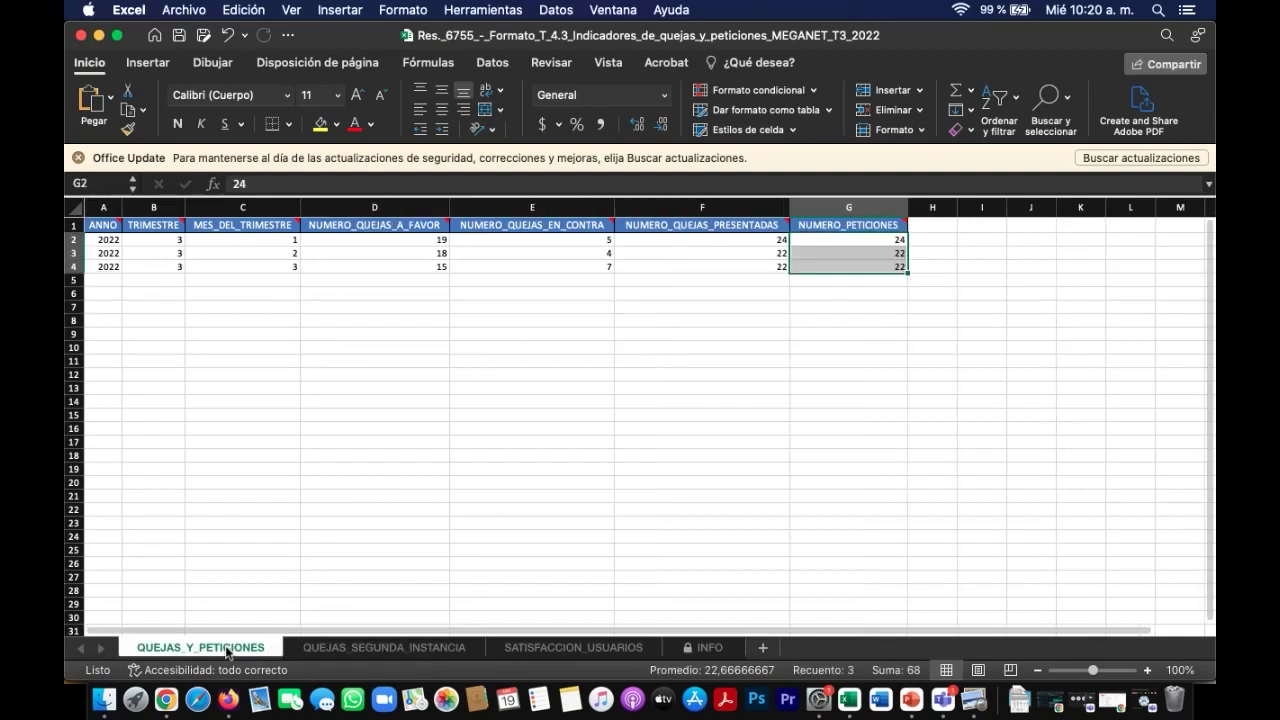
click(615, 321)
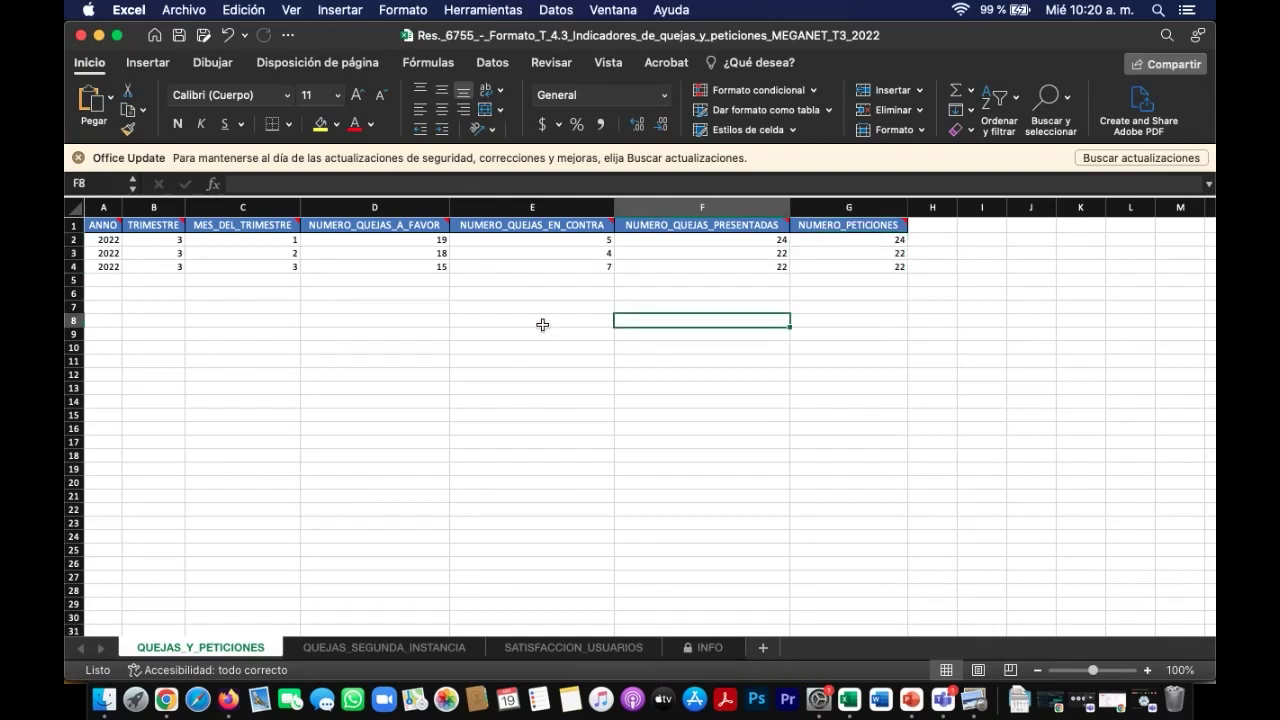
Bring the PowerPoint slideshow of the reporting calendar slide forward, briefly checking Teams
click(911, 708)
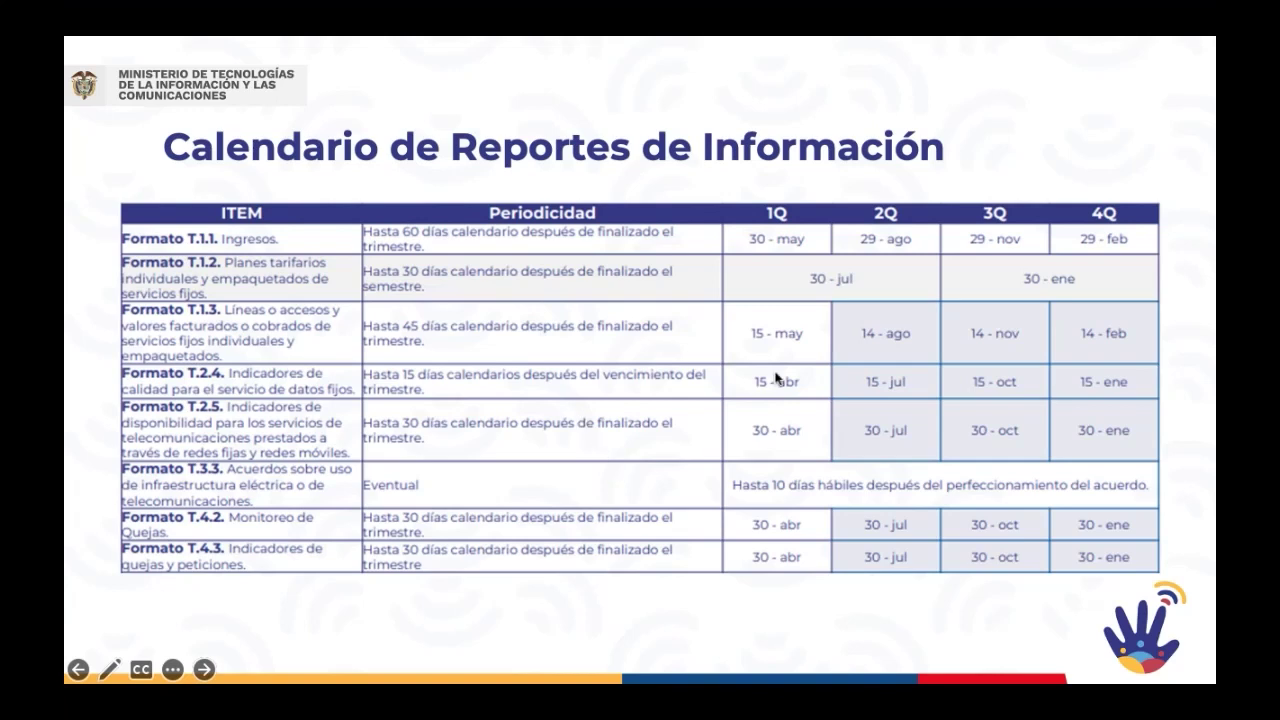
key(super+Tab)
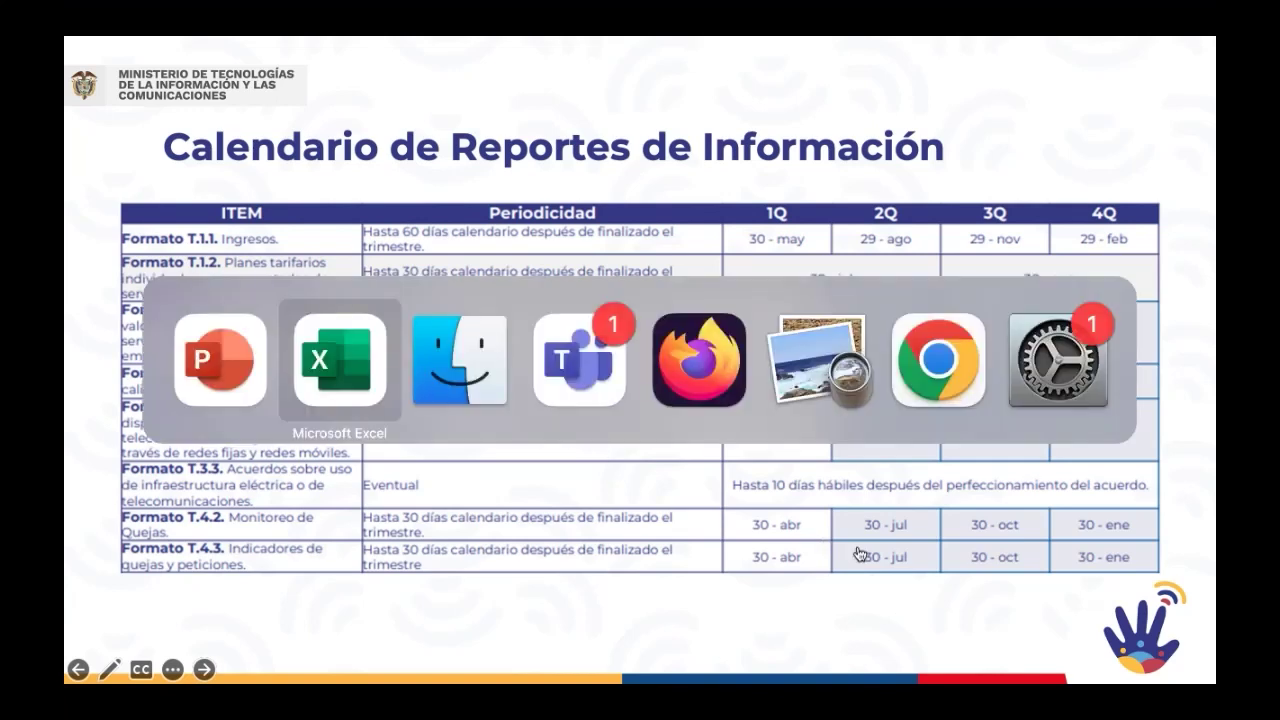
key(super+Tab)
key(super+Tab)
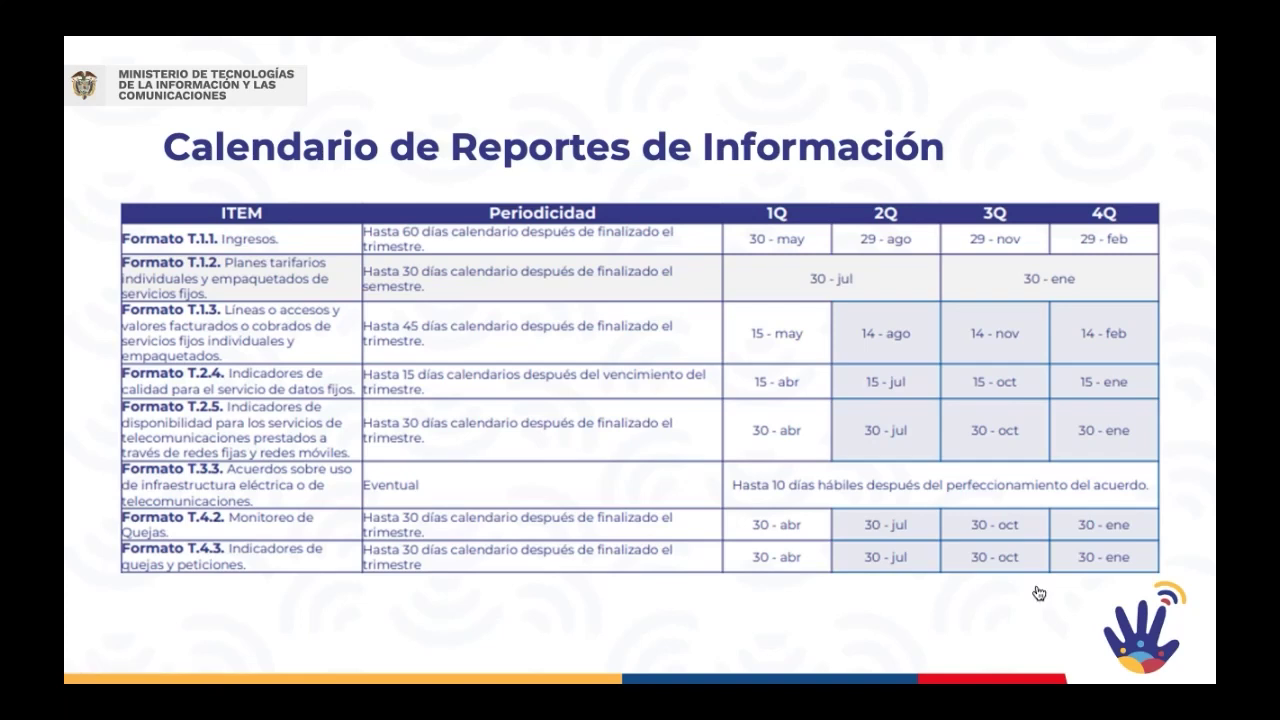
key(super+Tab)
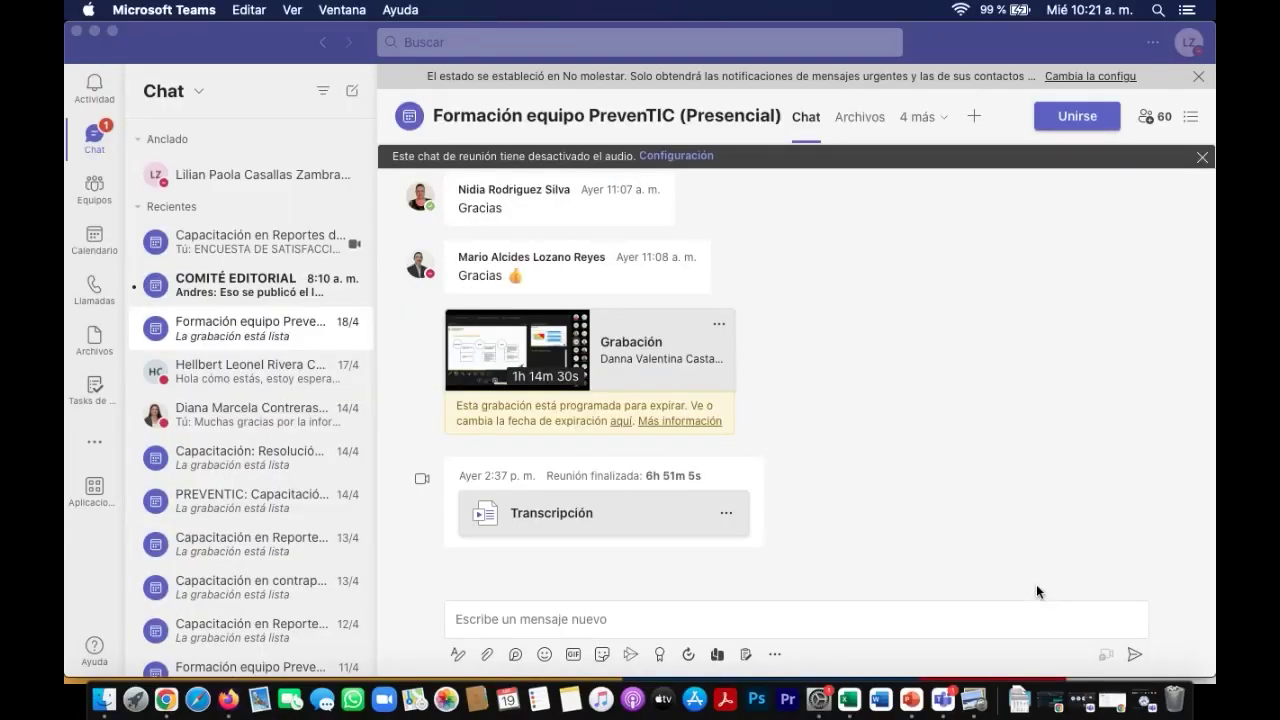
Return to the slideshow and advance to the slide on searching Colombia TIC in a browser
key(super+Tab)
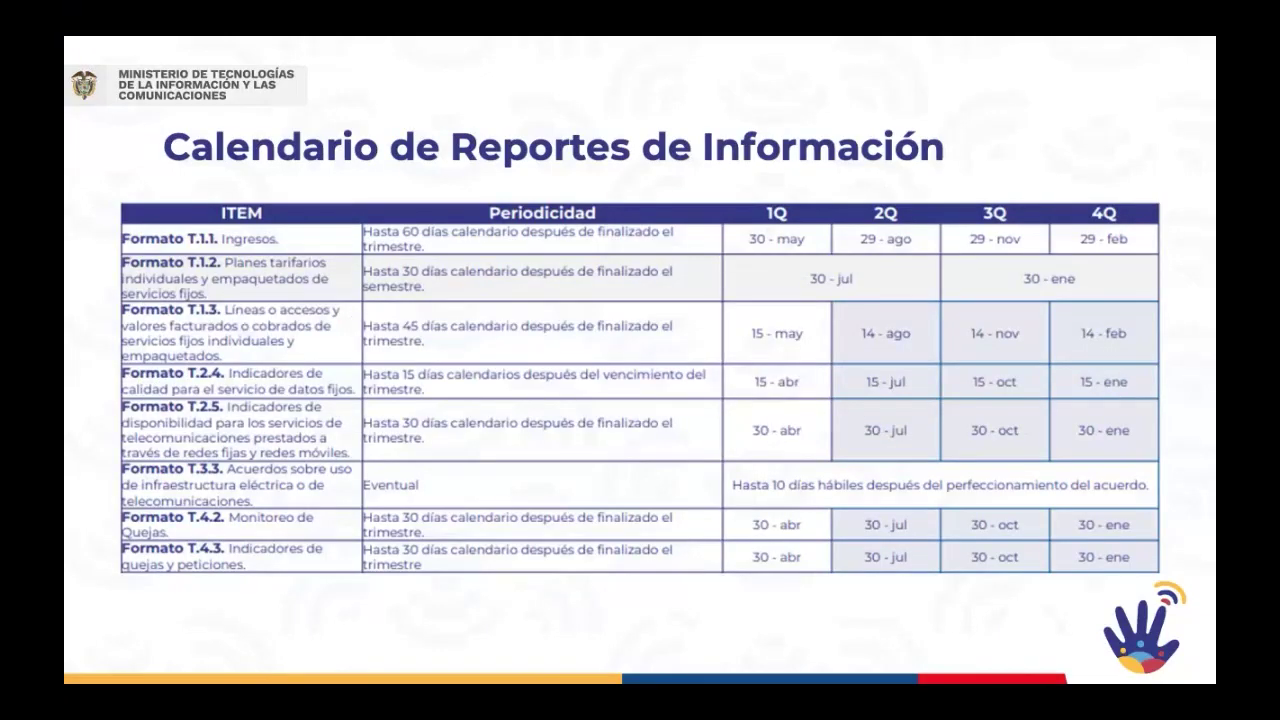
key(Right)
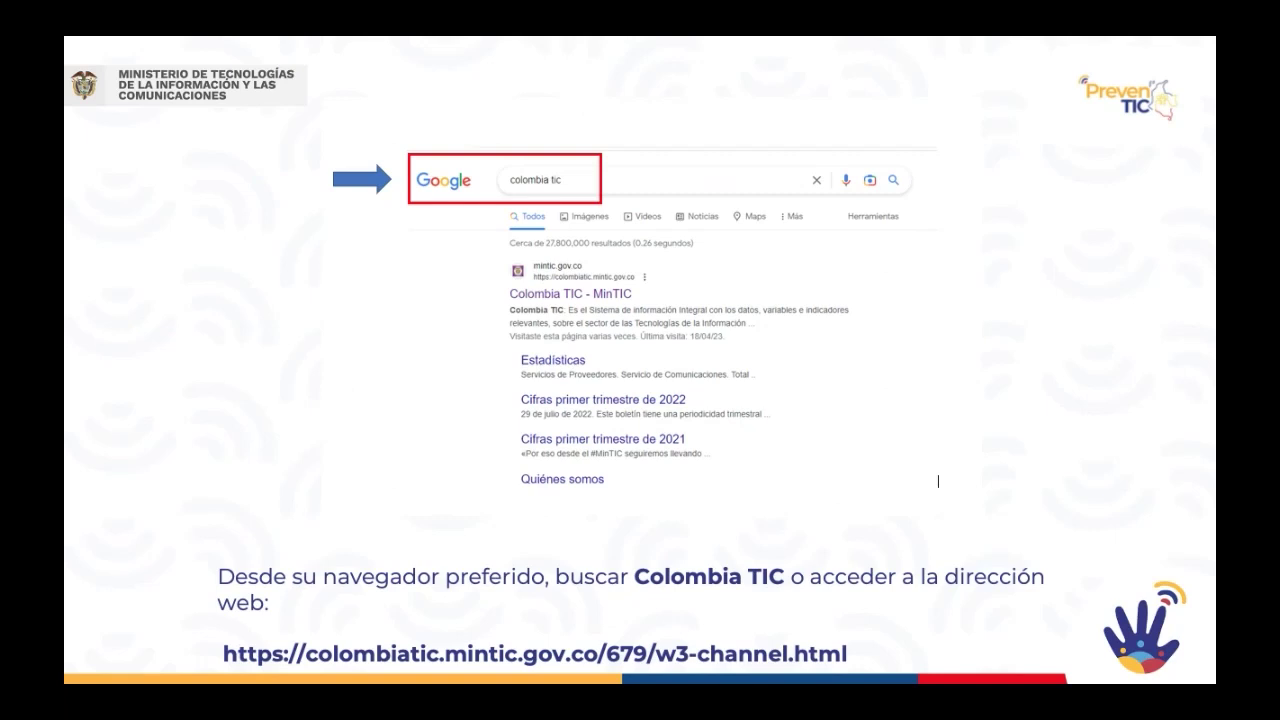
Advance through '1. Dar clic en el botón ingresar' to the '2. Iniciar sesión' slide
click(1014, 535)
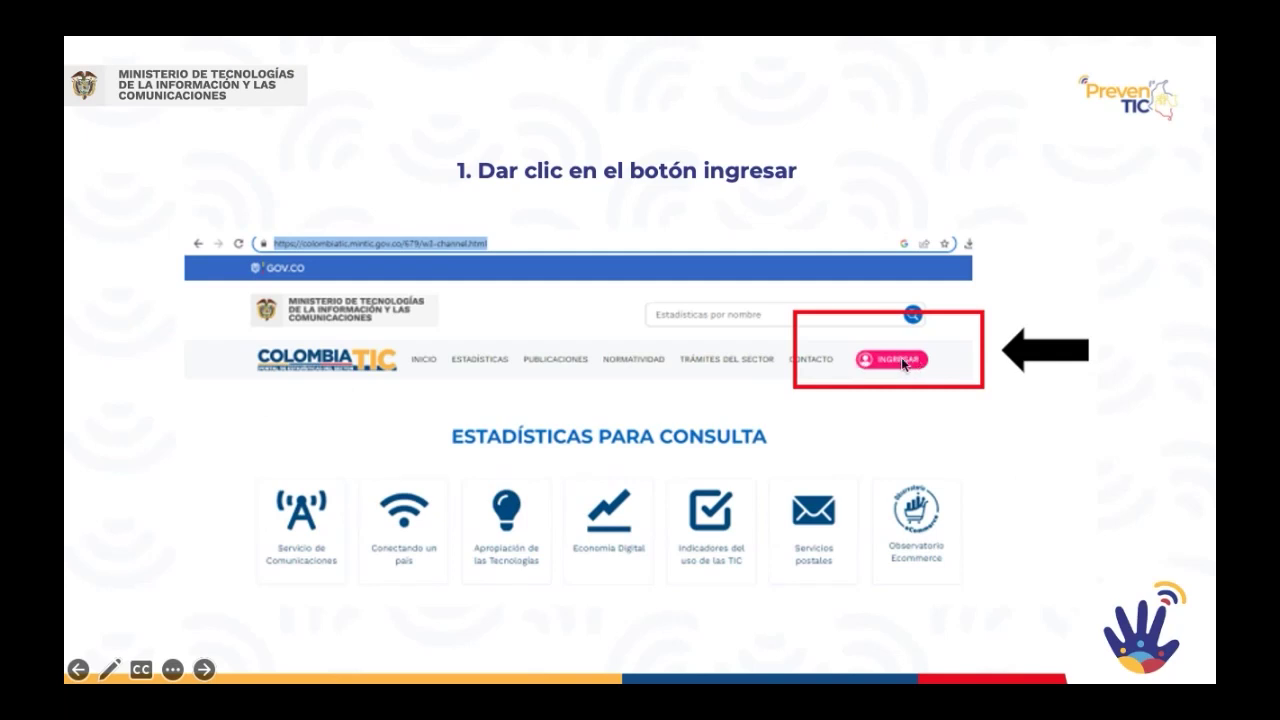
click(902, 363)
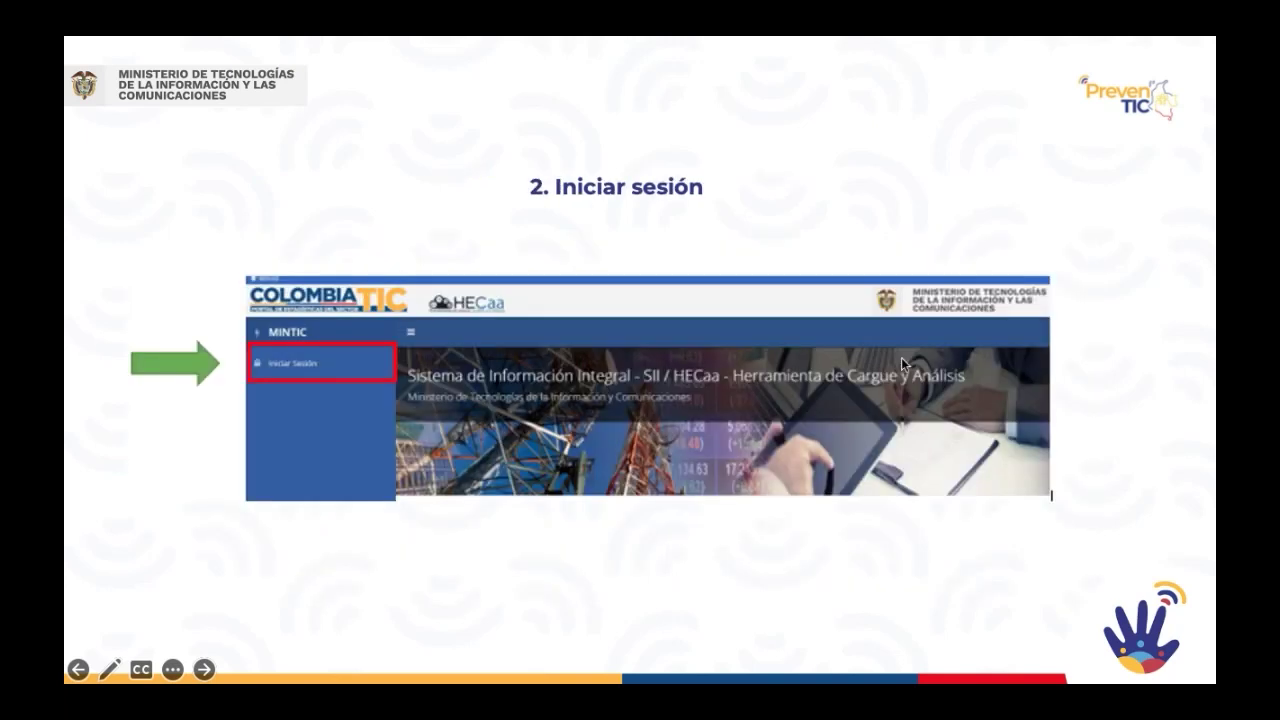
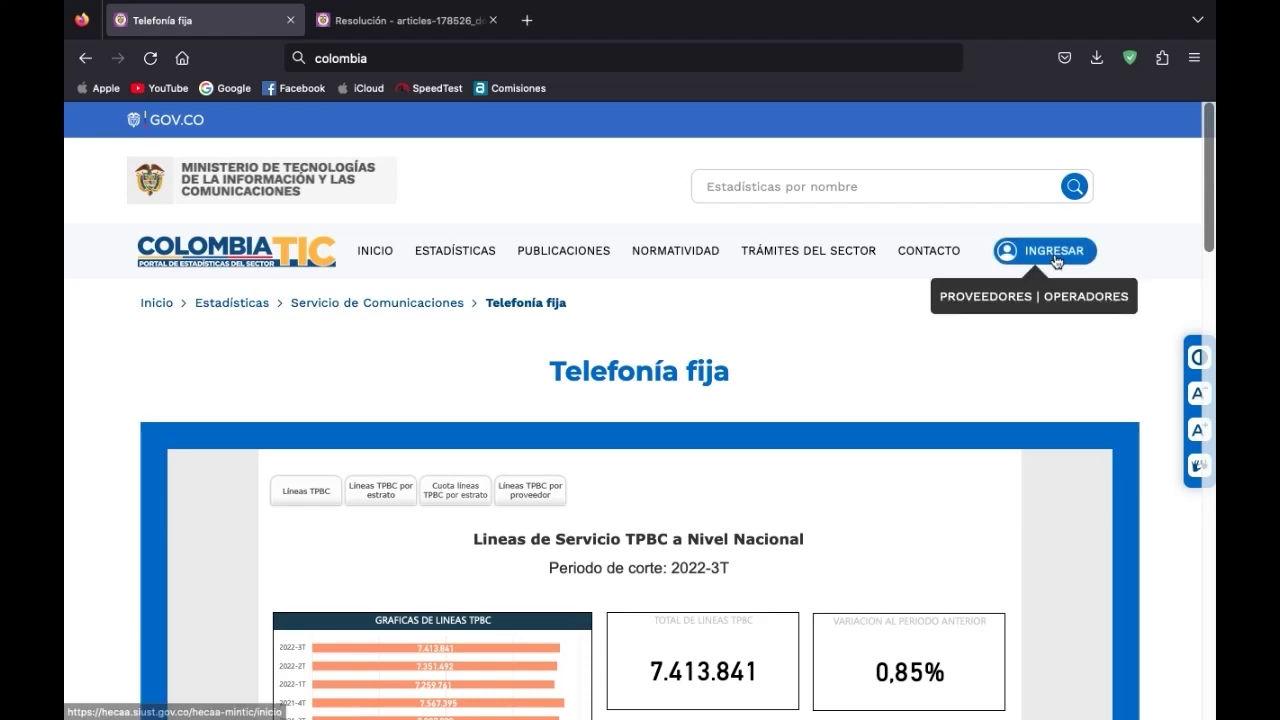
Sign in to the HECaa operators' portal with the account username and password
click(1054, 253)
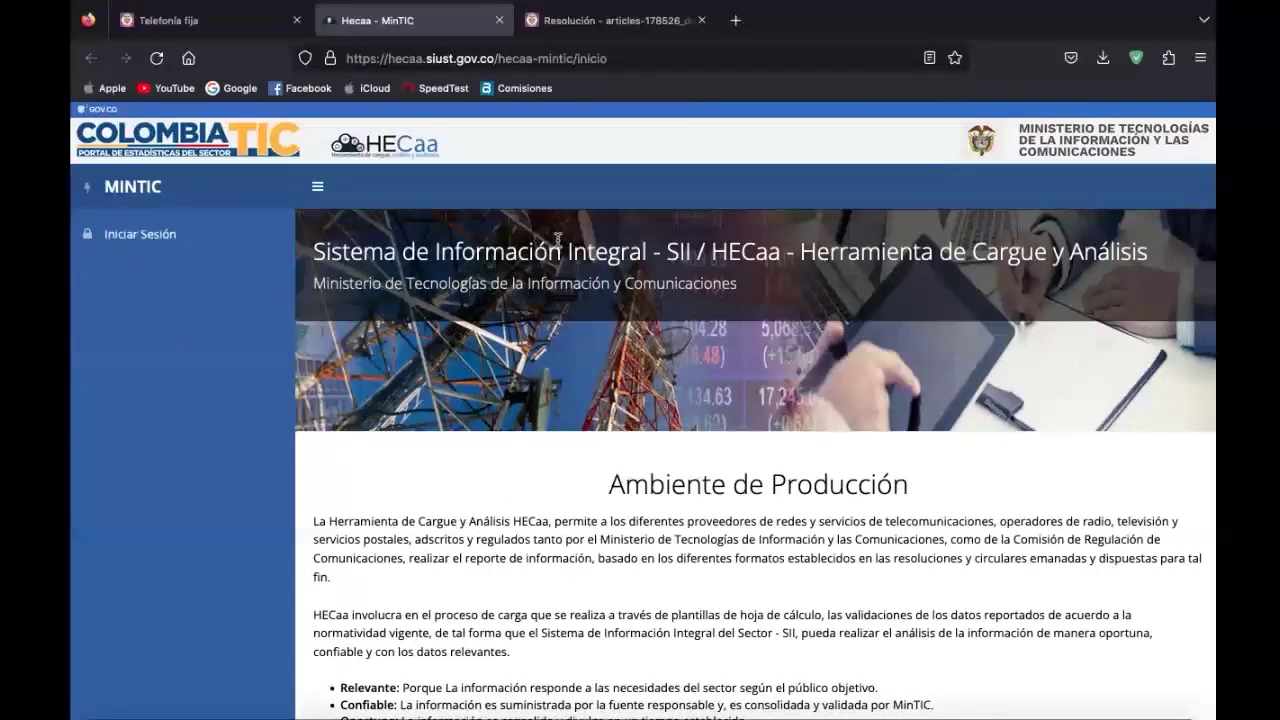
click(157, 249)
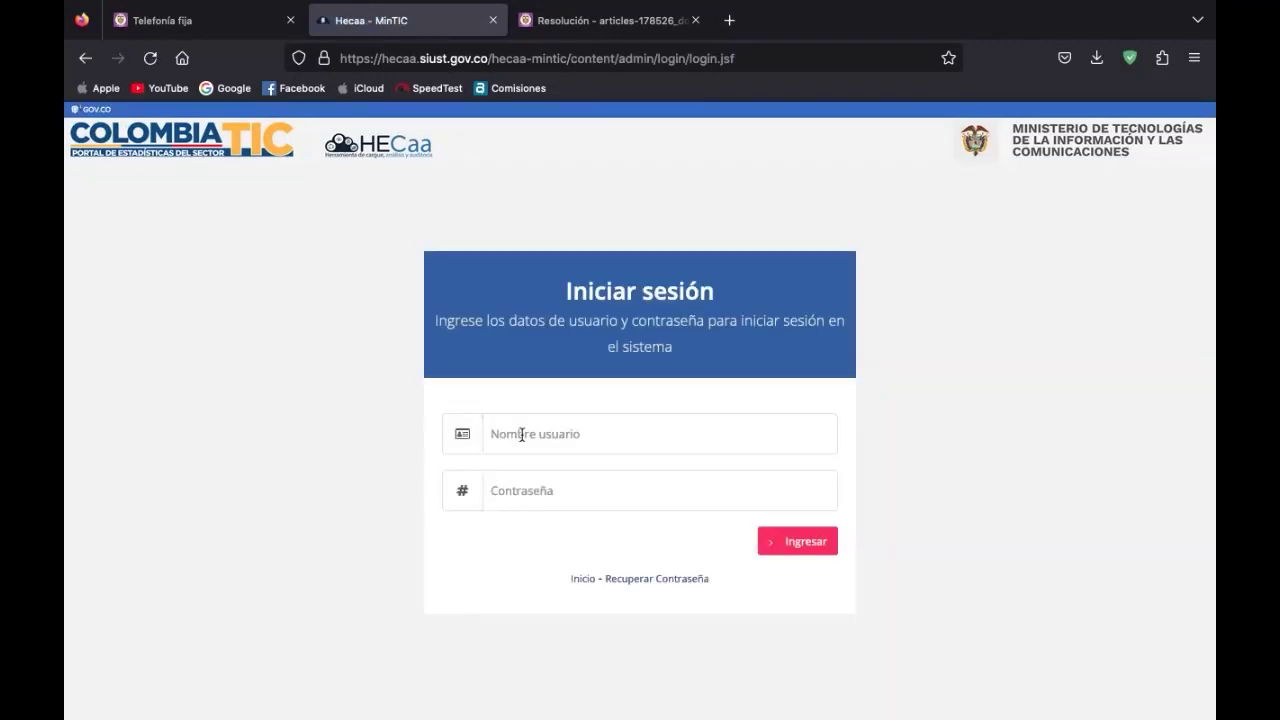
click(525, 435)
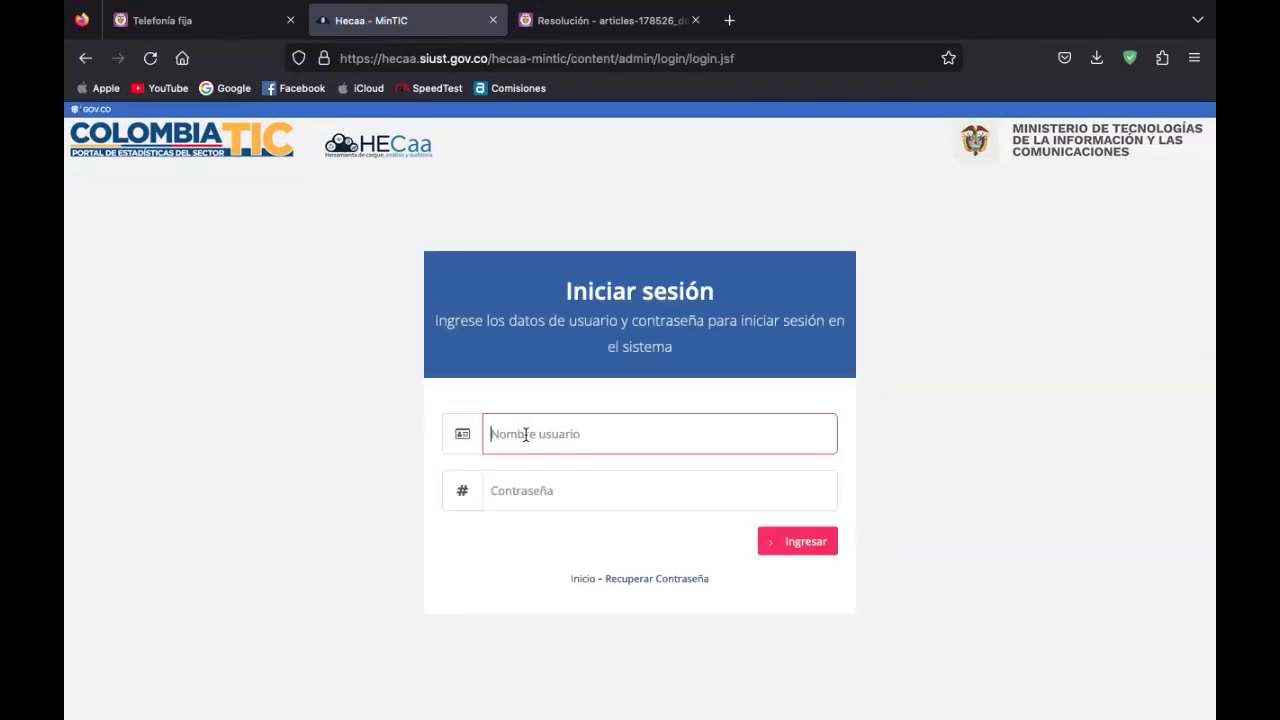
key(Tab)
text(••••••)
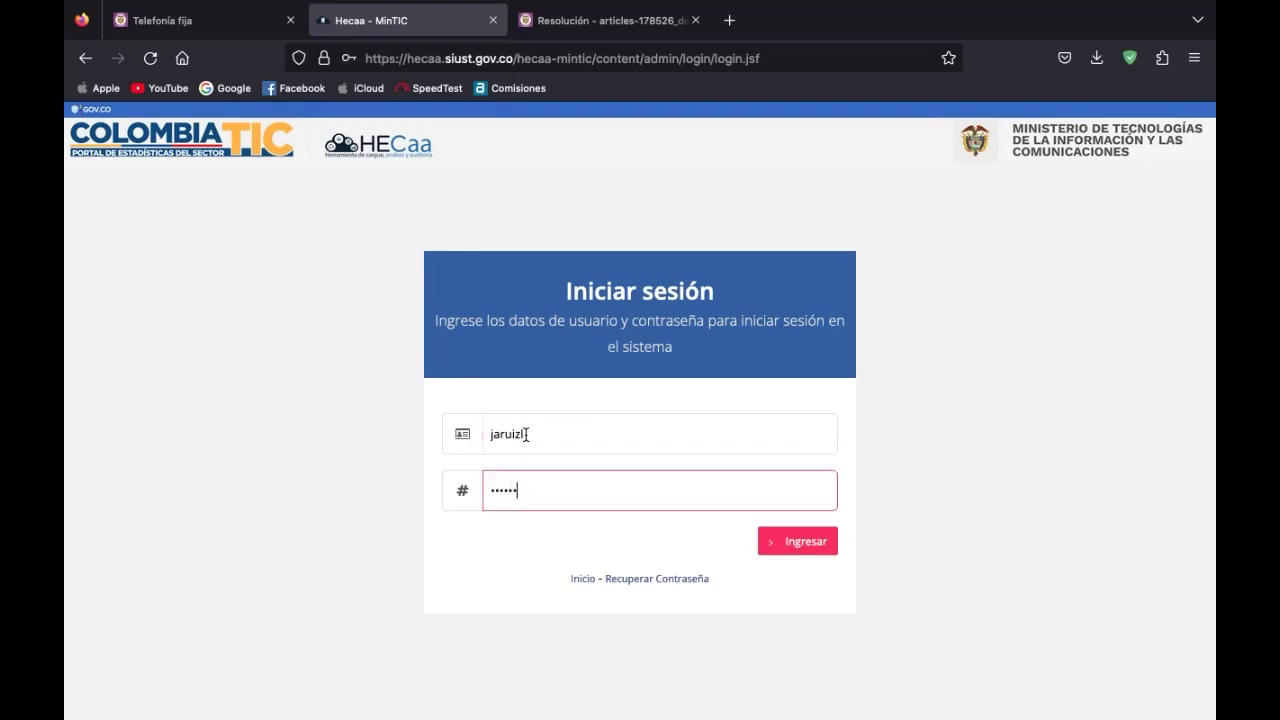
text(••)
key(Return)
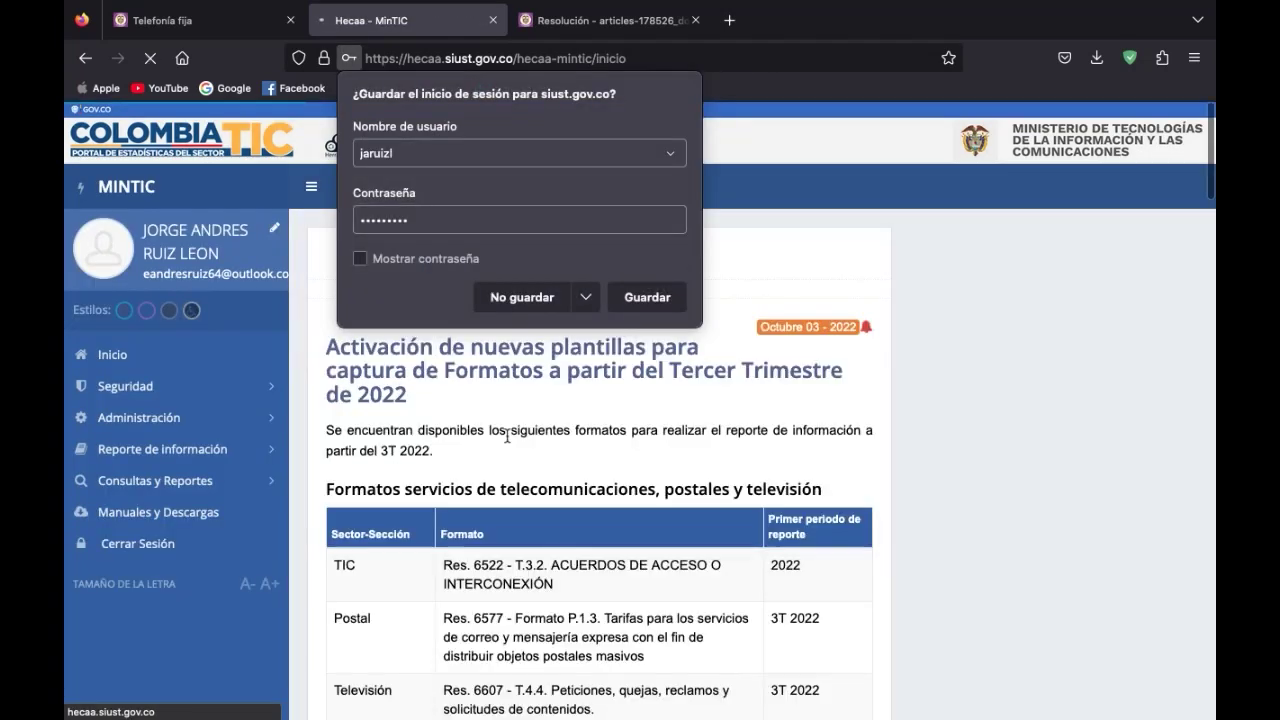
Dismiss Firefox's save-login prompt without saving the credentials
click(526, 299)
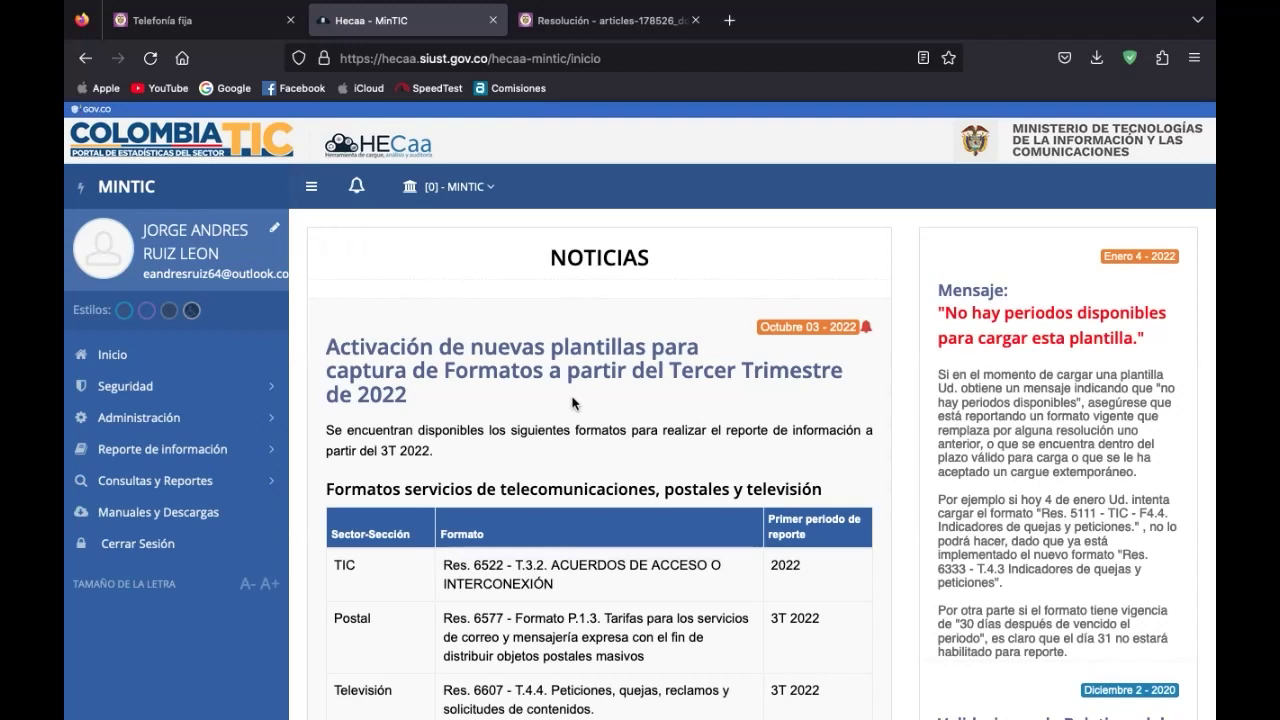
scroll(573, 403, down, 1)
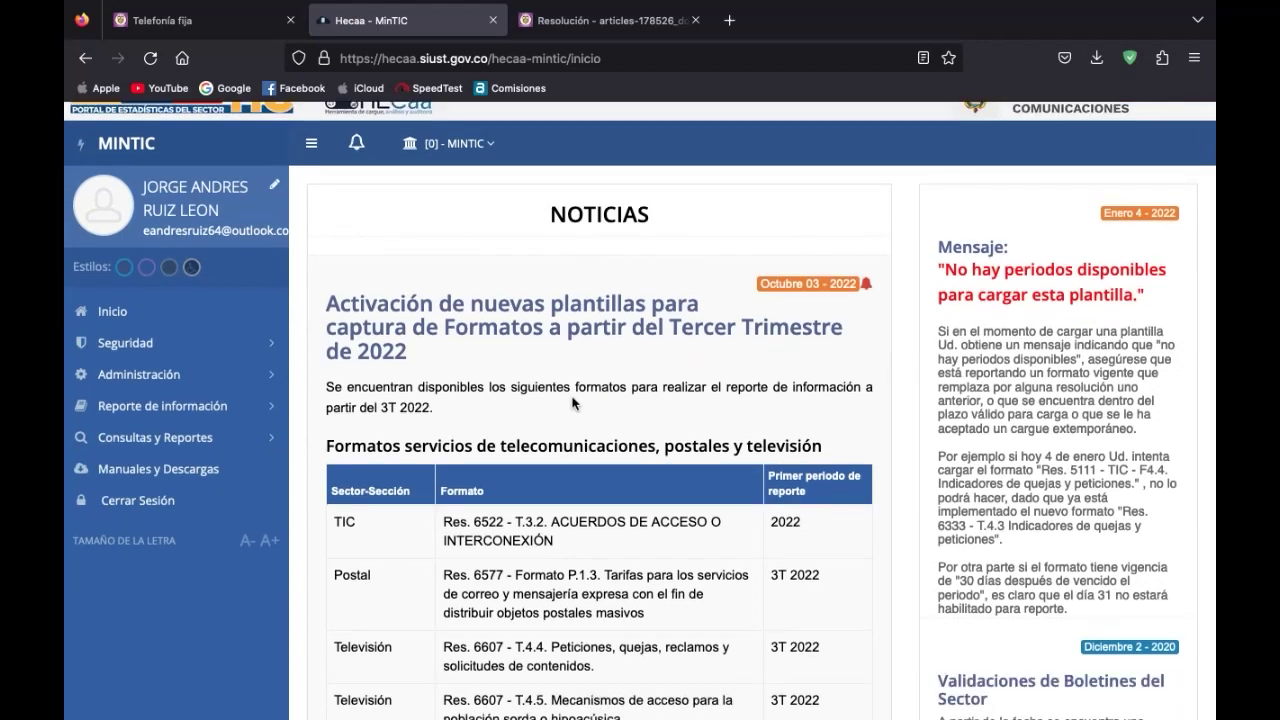
scroll(573, 403, down, 1)
scroll(573, 403, down, 4)
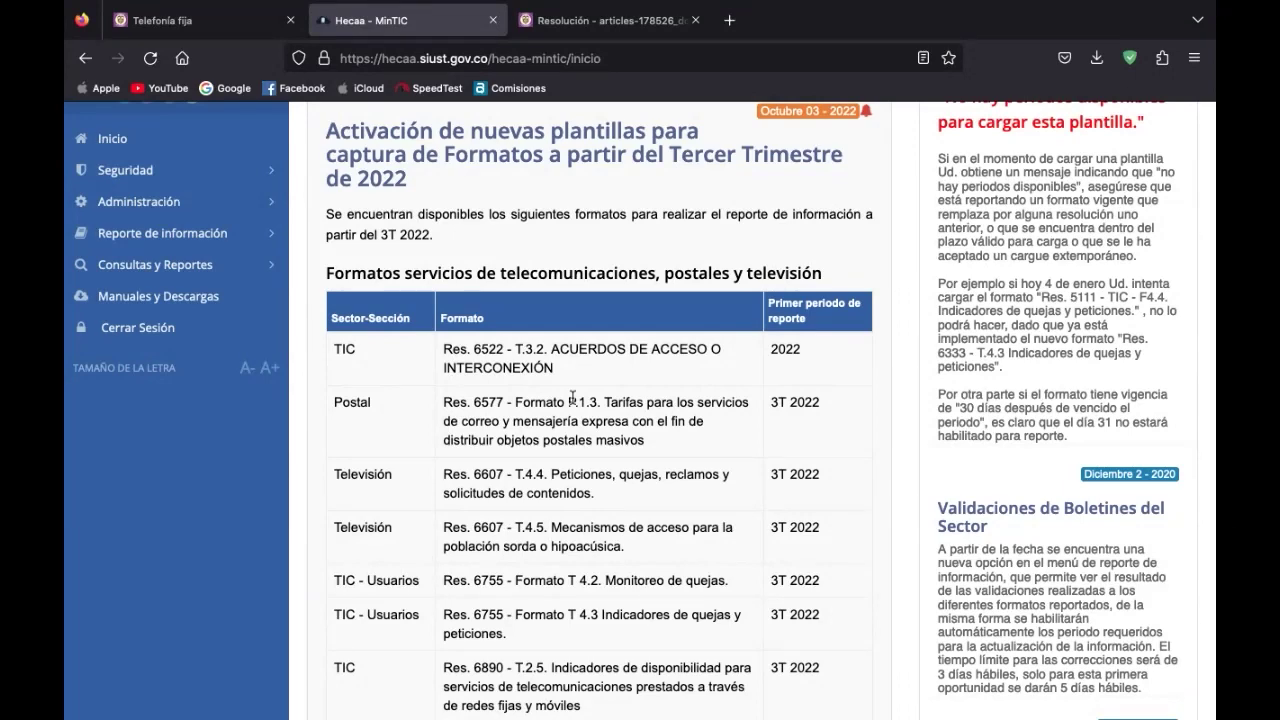
scroll(572, 398, down, 2)
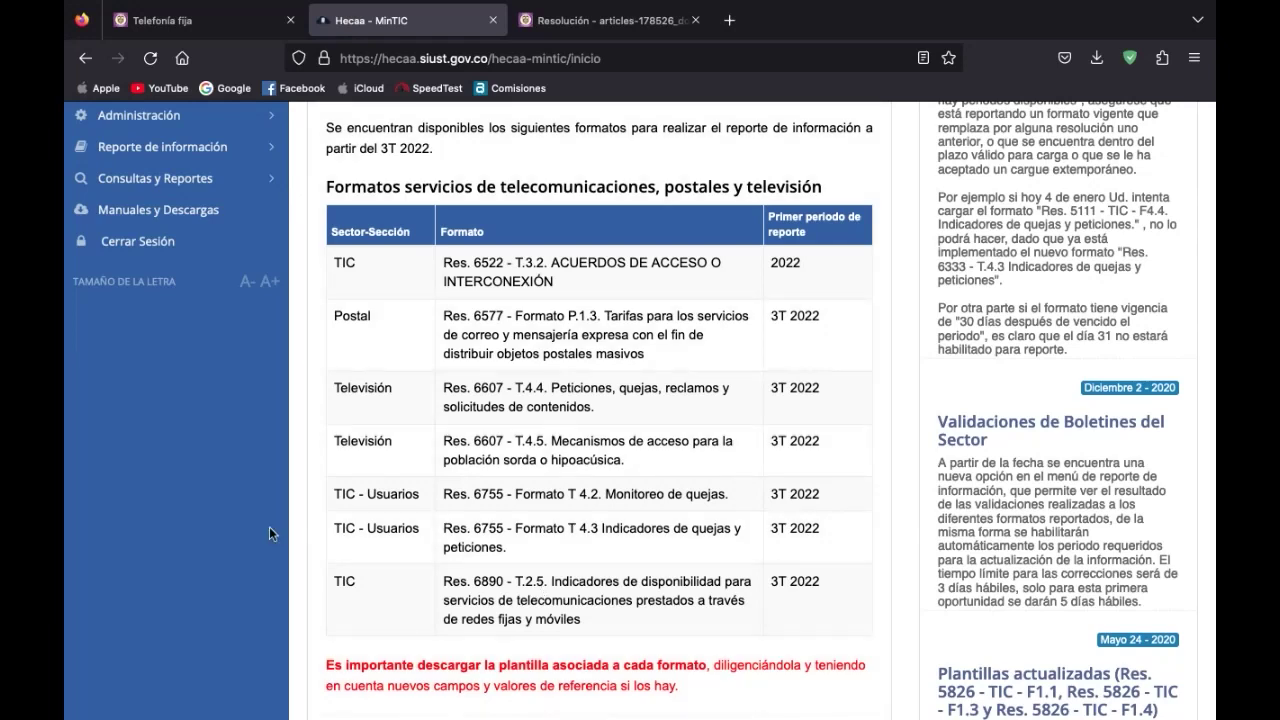
scroll(269, 526, up, 5)
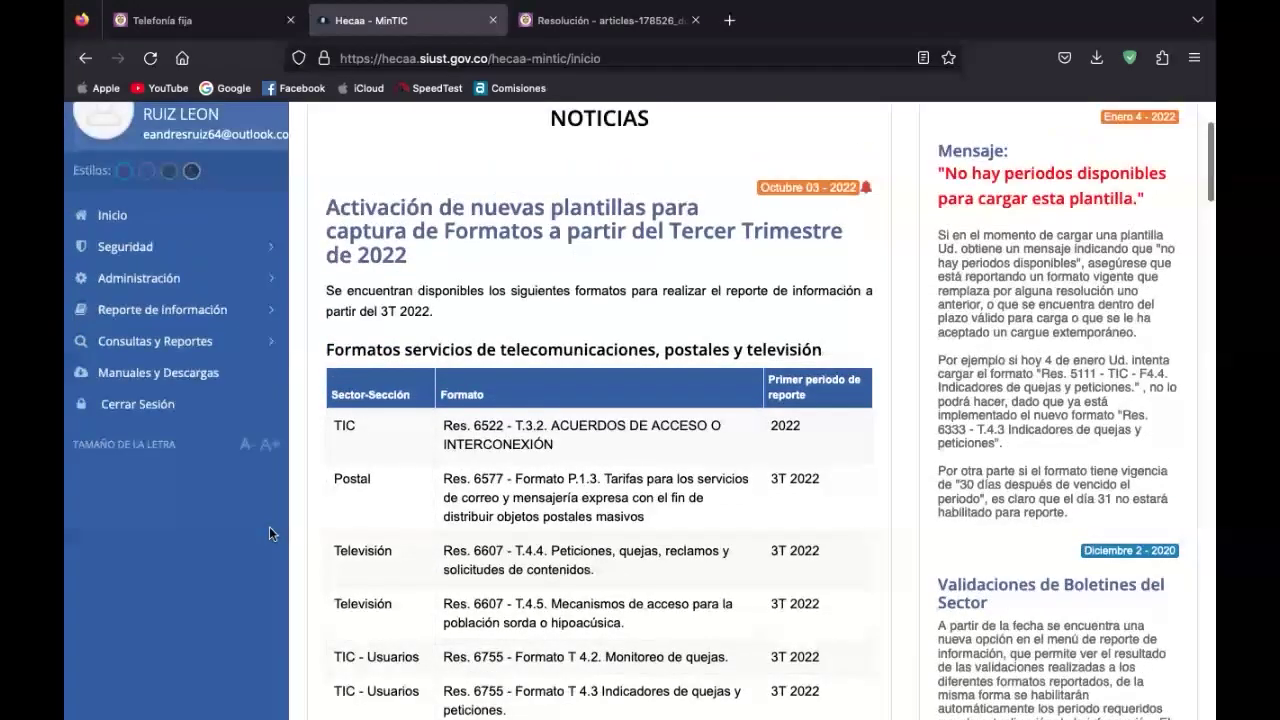
scroll(269, 526, up, 2)
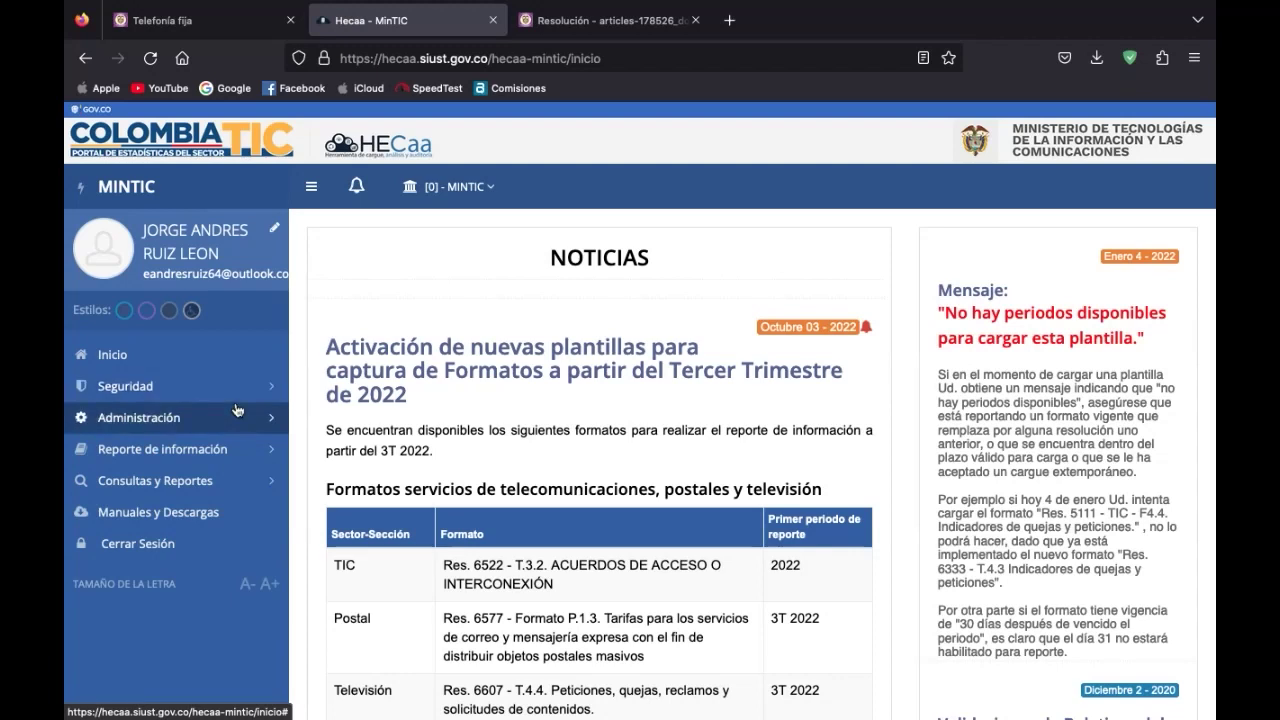
Try the purple, dark grey and black-and-gold themes, restore blue, and expand Reporte de información
click(146, 311)
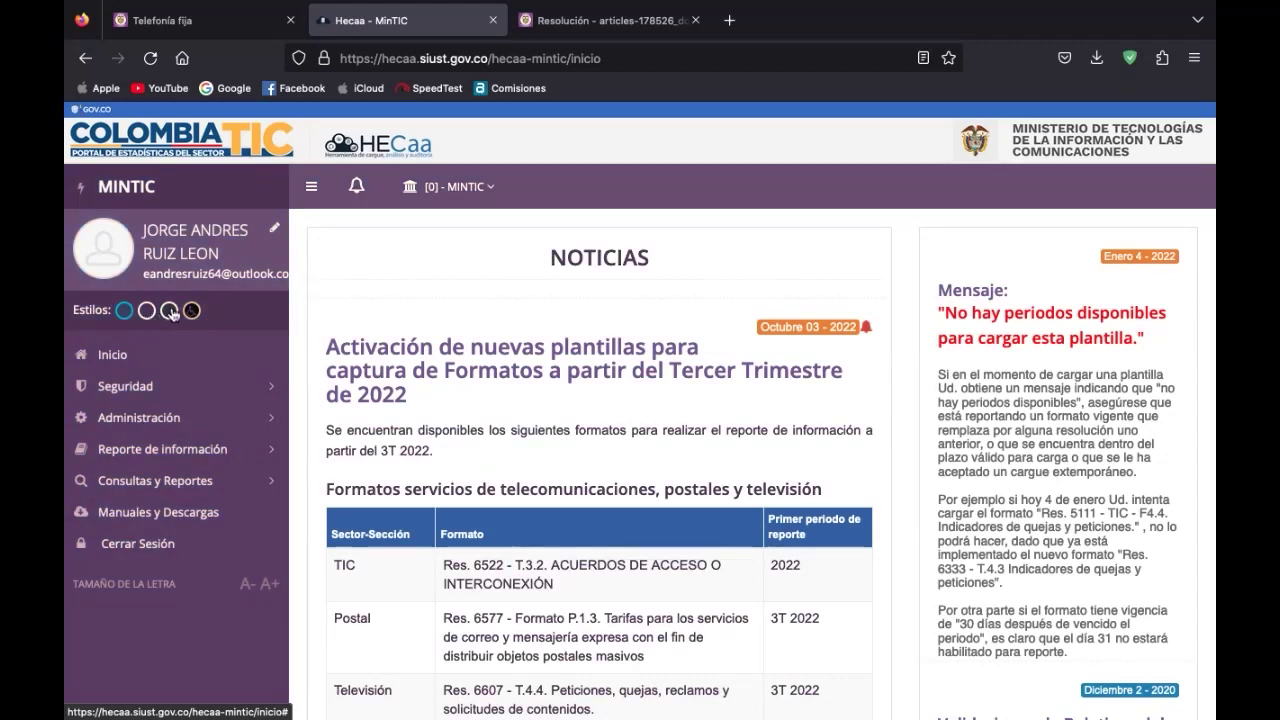
click(172, 312)
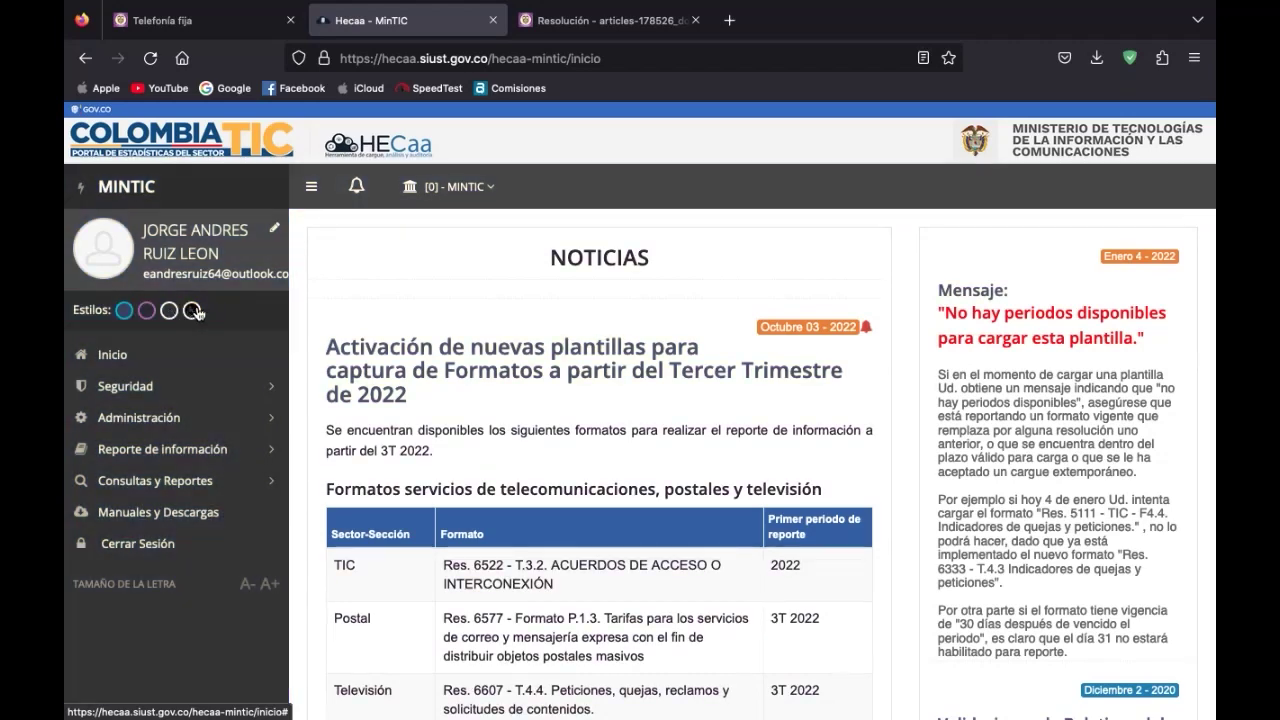
click(191, 311)
click(125, 313)
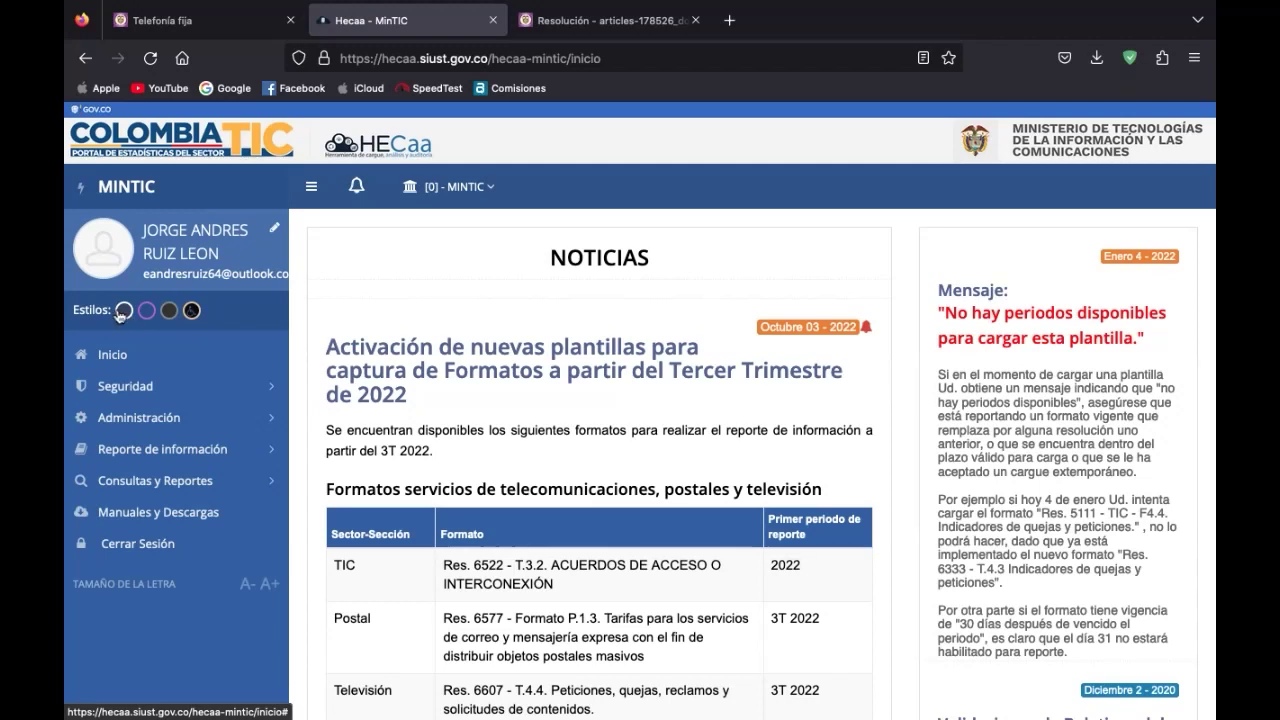
click(197, 457)
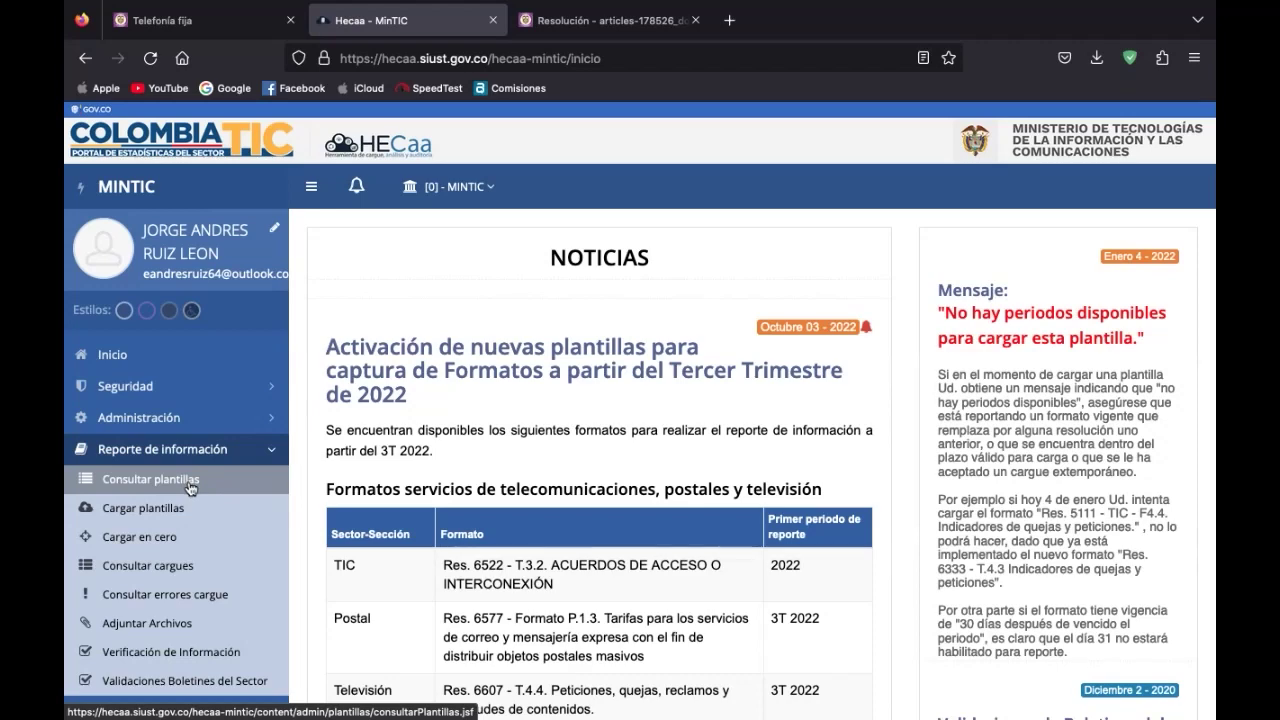
On the template lookup page, filter Normativa to Resolución and list its templates
click(190, 484)
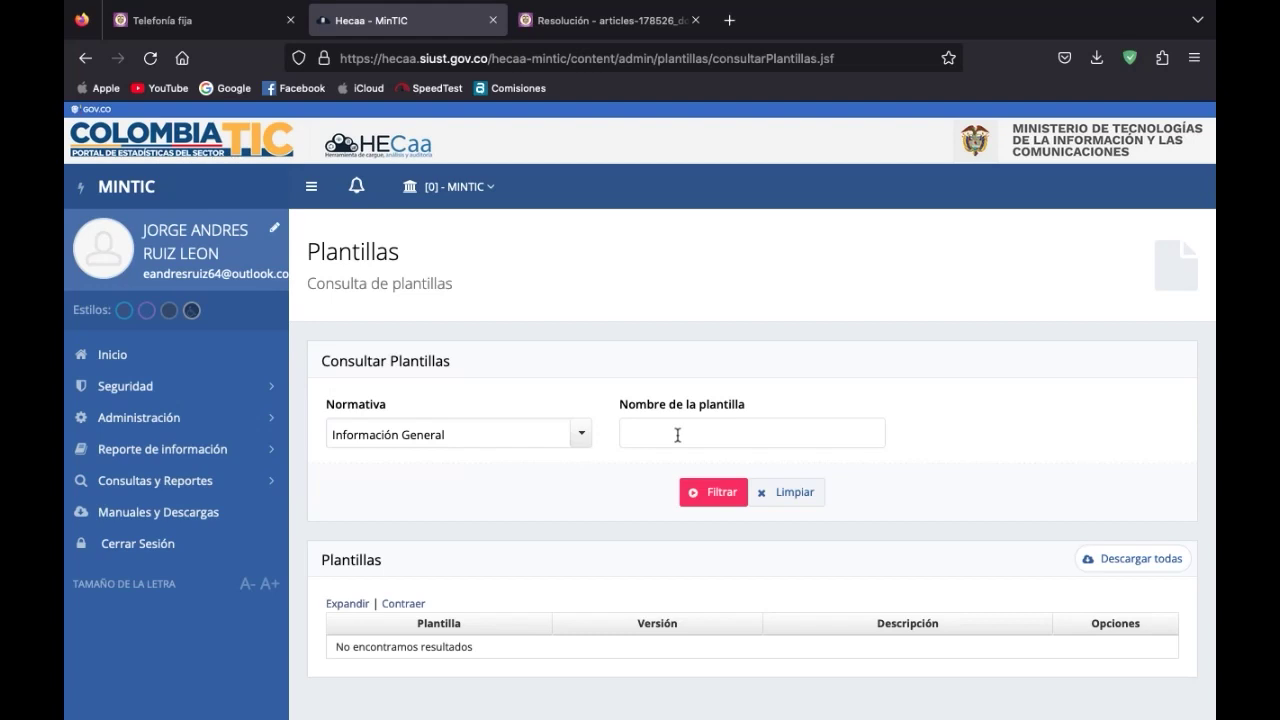
click(581, 434)
click(507, 496)
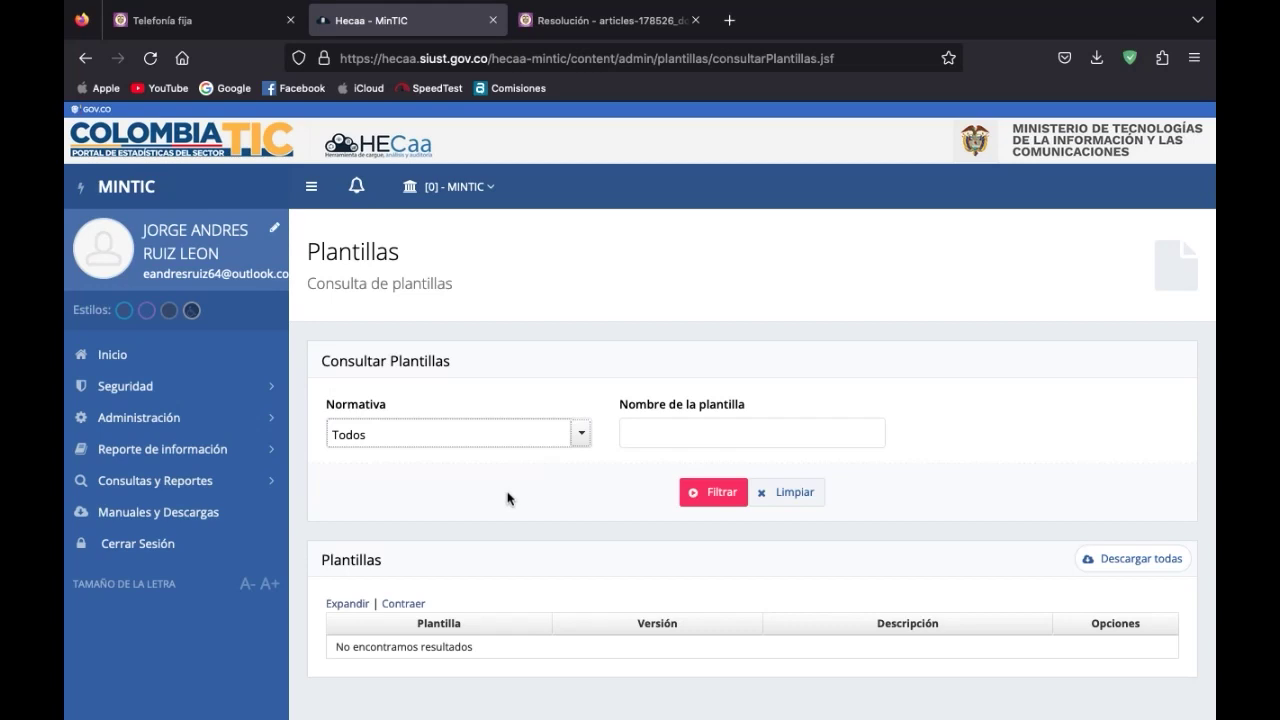
click(578, 440)
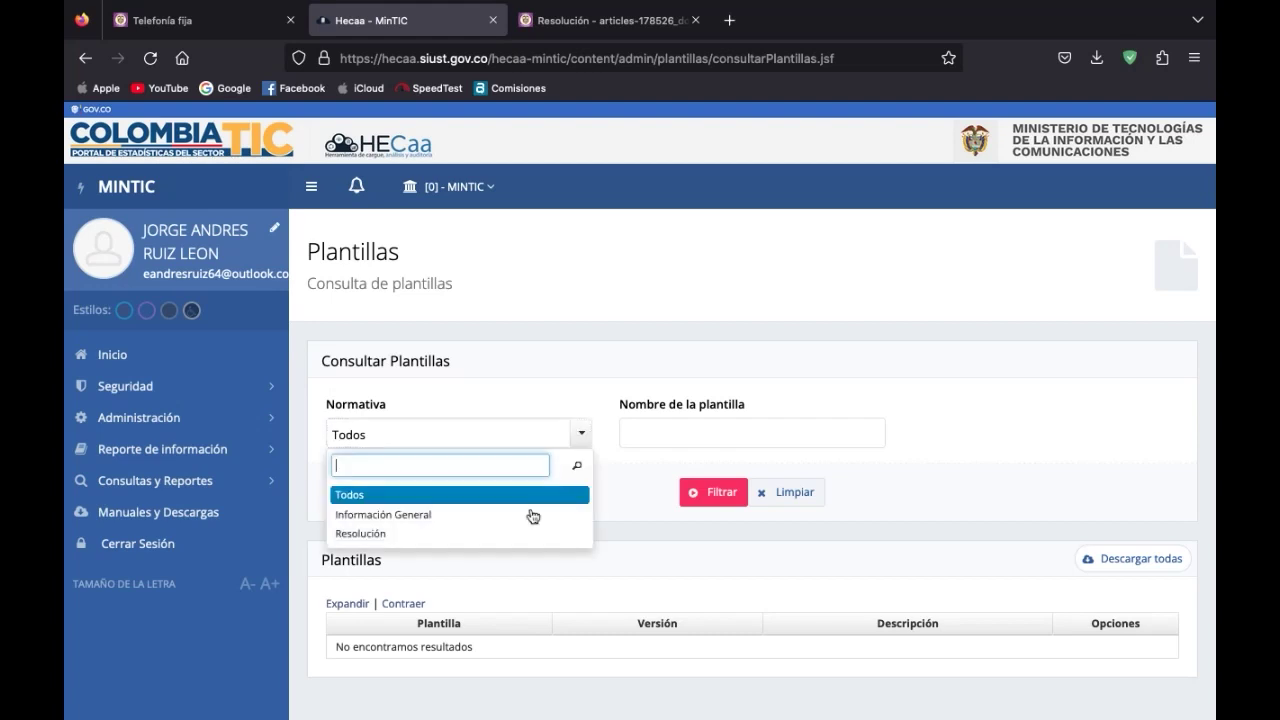
click(513, 540)
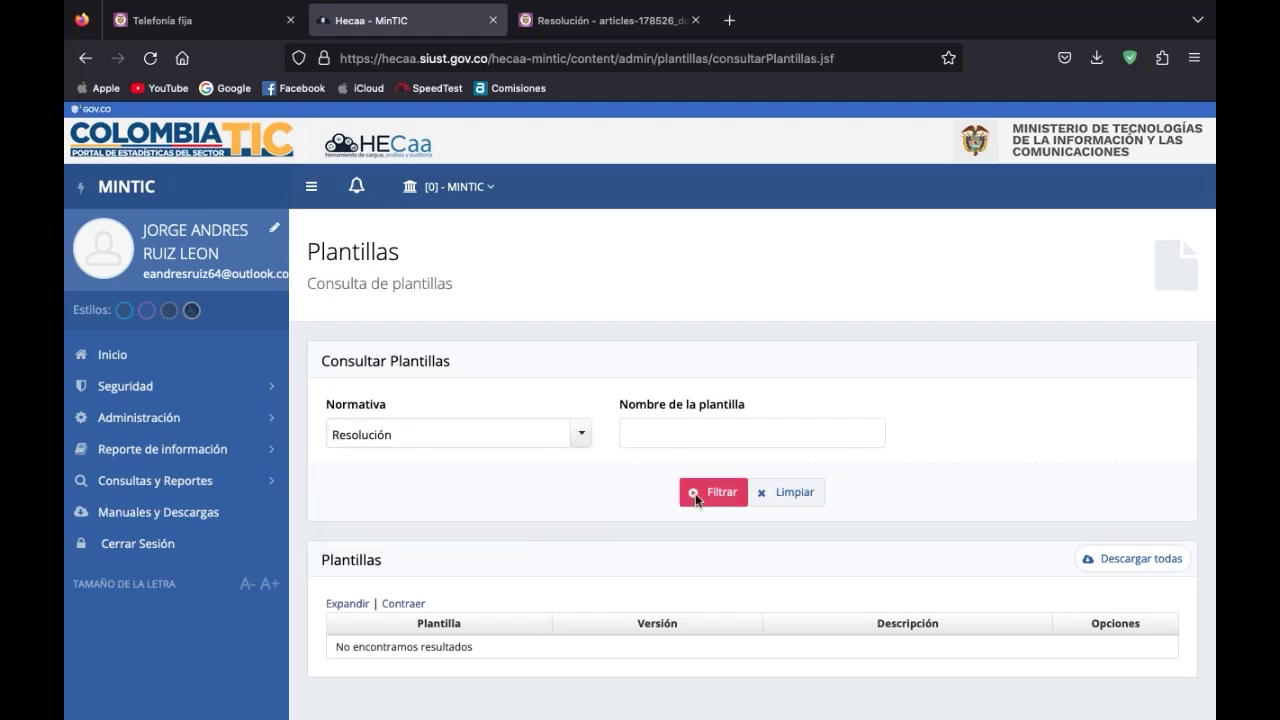
click(695, 493)
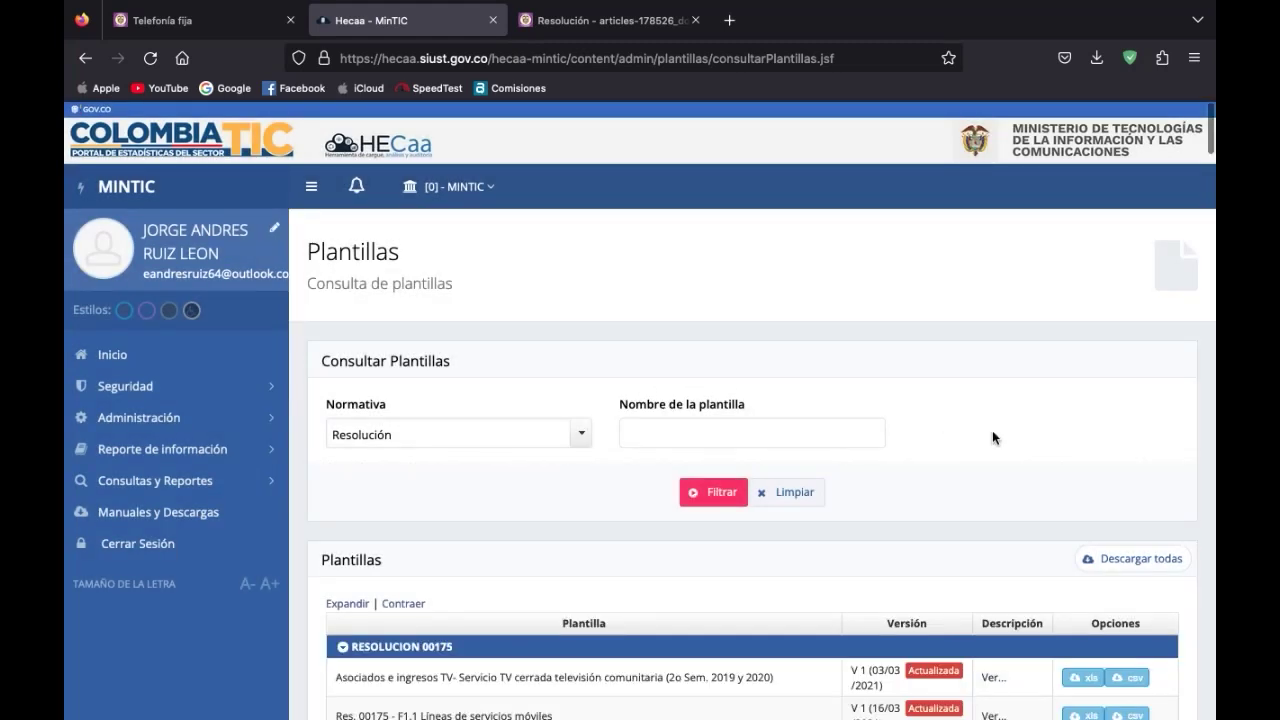
Scroll the Plantillas table down past Resolución 3496–6094 to the Res. 6333 T.1.x rows
scroll(992, 437, down, 3)
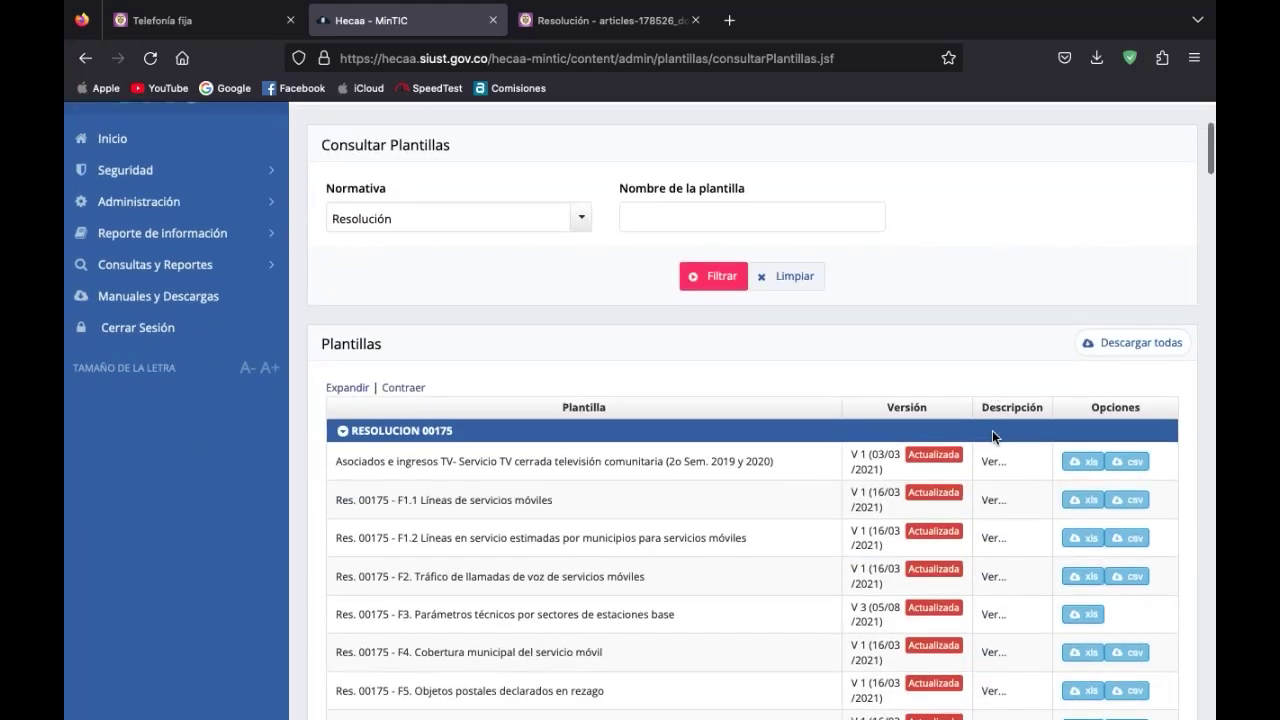
scroll(992, 437, down, 3)
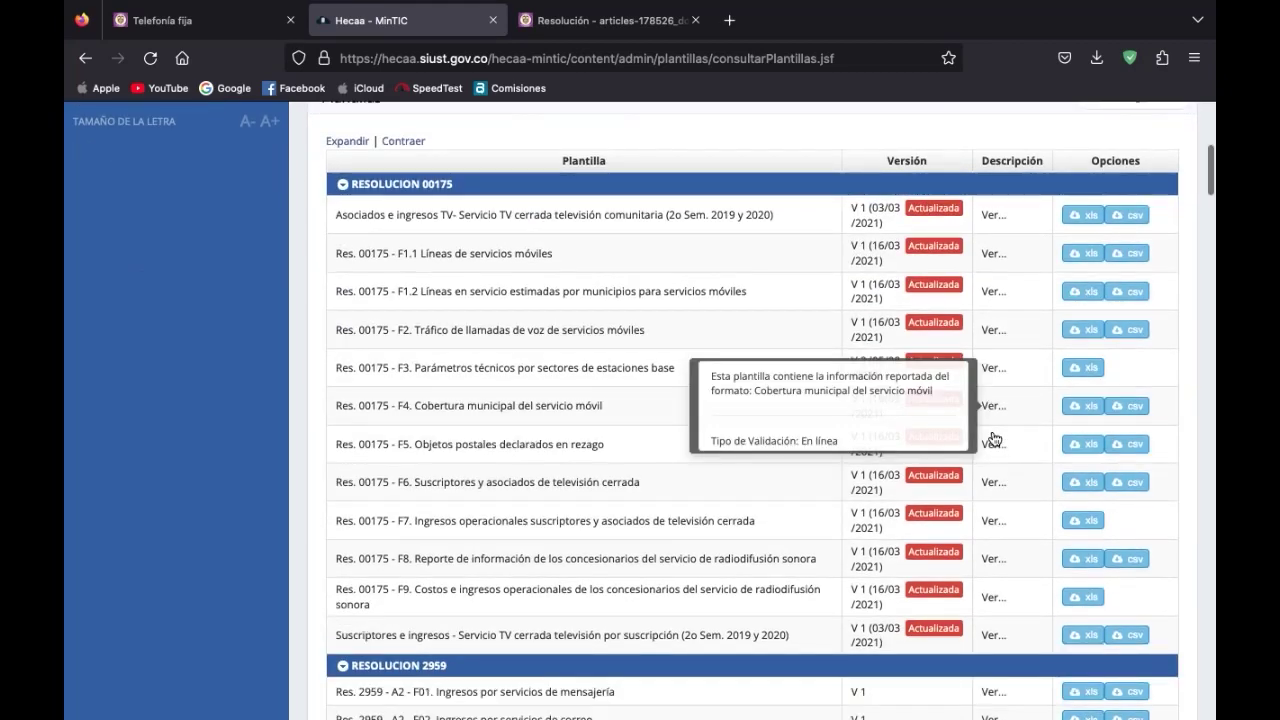
scroll(993, 437, down, 2)
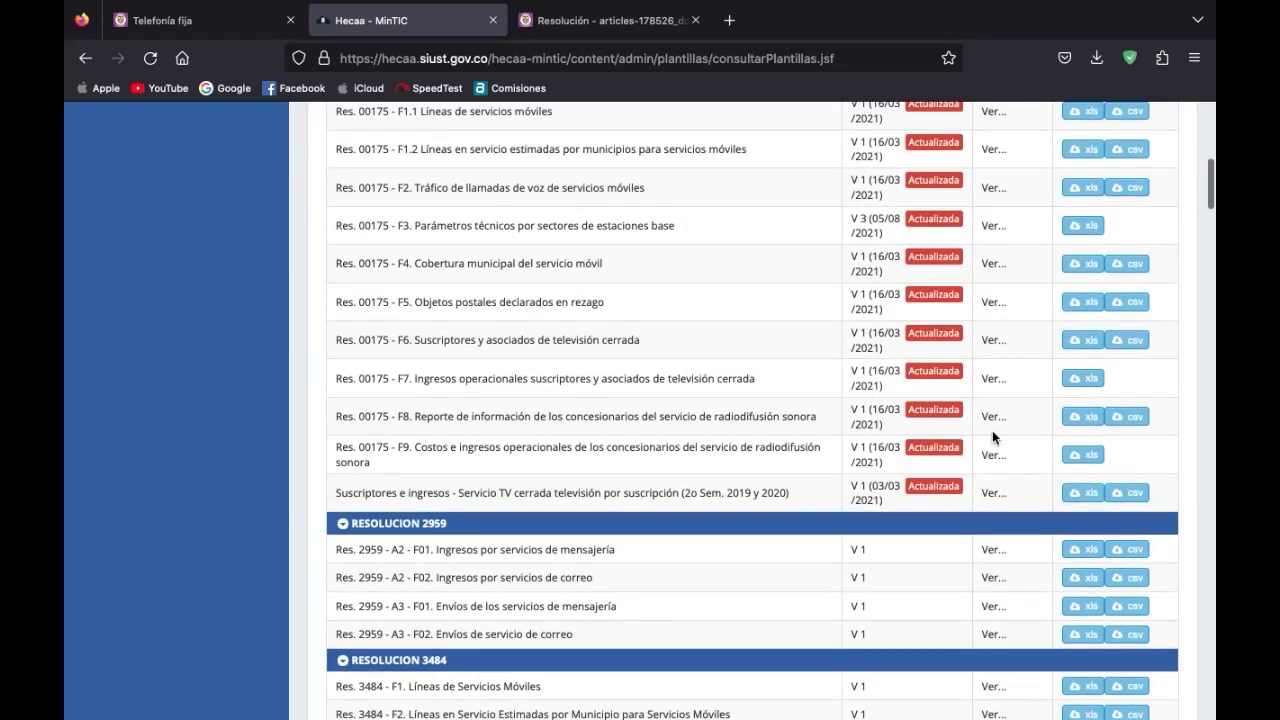
scroll(993, 437, down, 5)
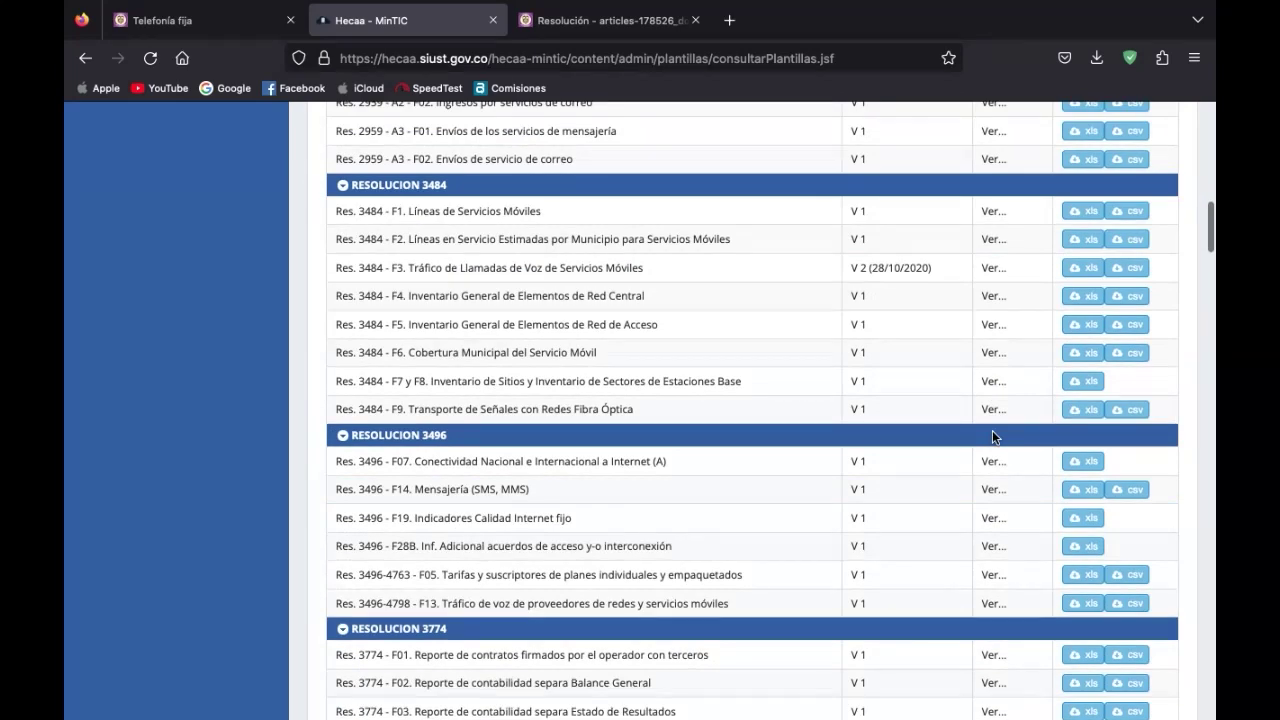
scroll(993, 436, down, 1)
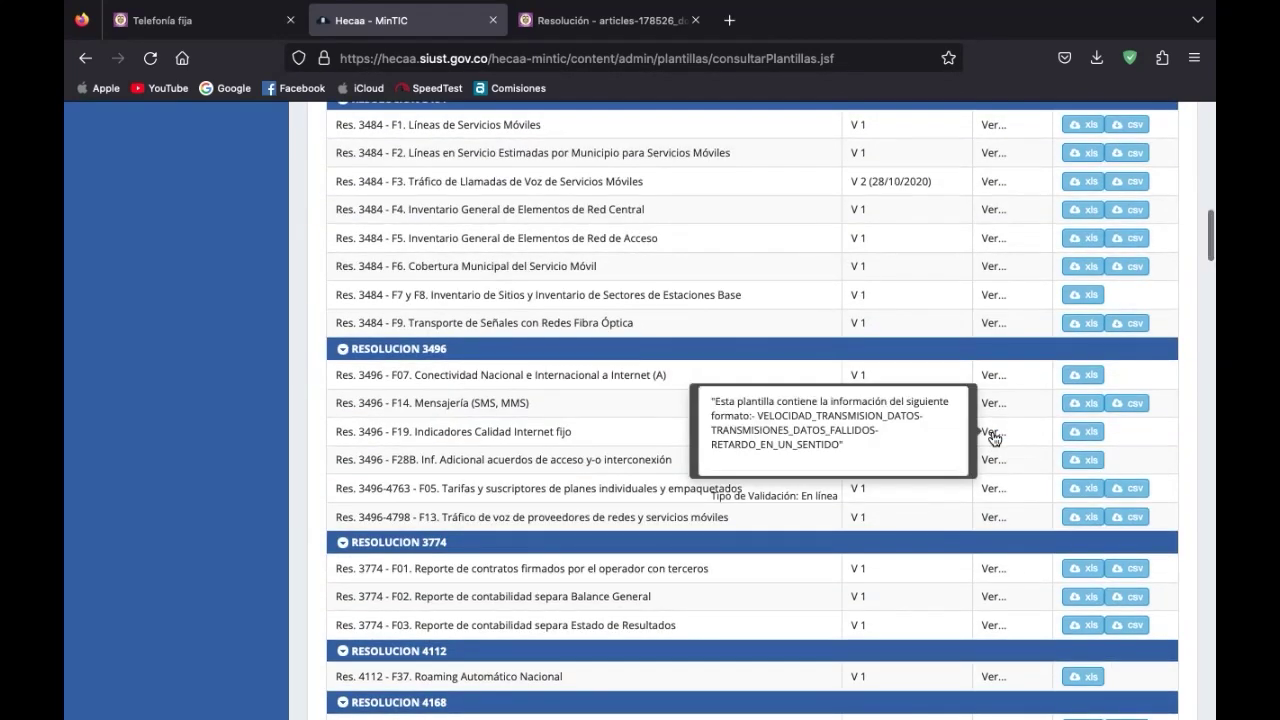
scroll(993, 437, up, 1)
scroll(993, 437, down, 2)
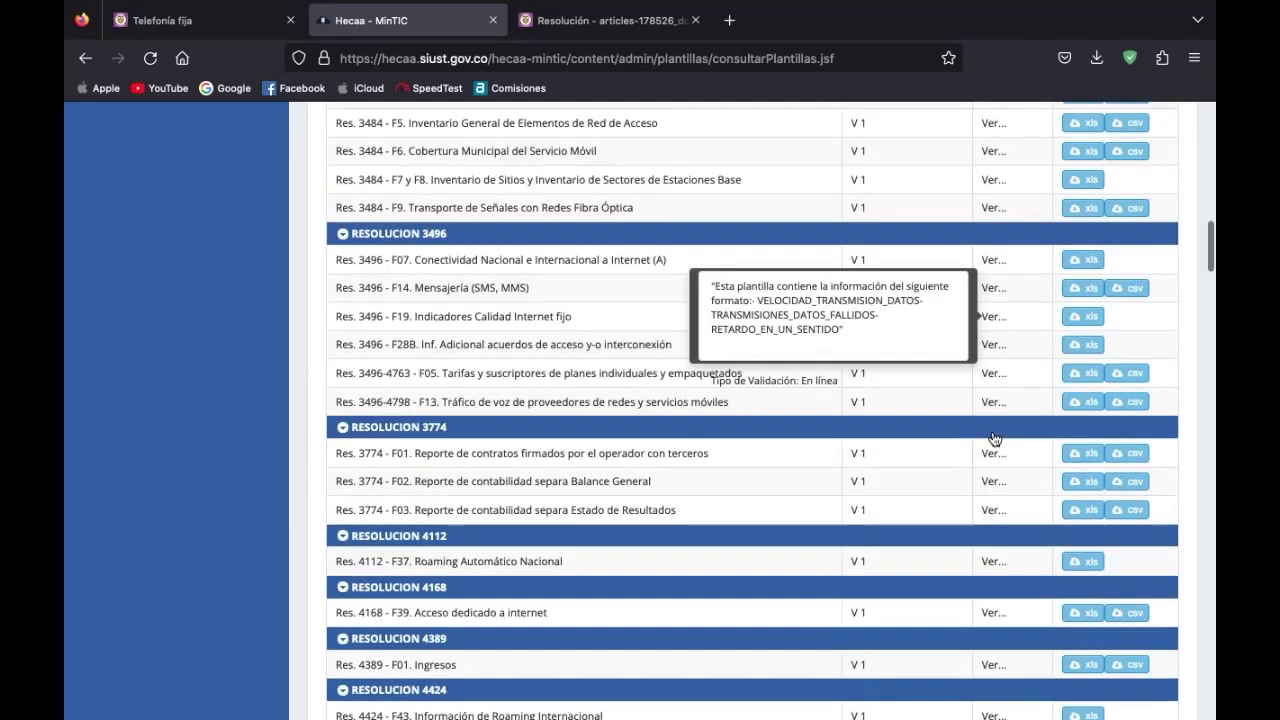
scroll(993, 437, down, 2)
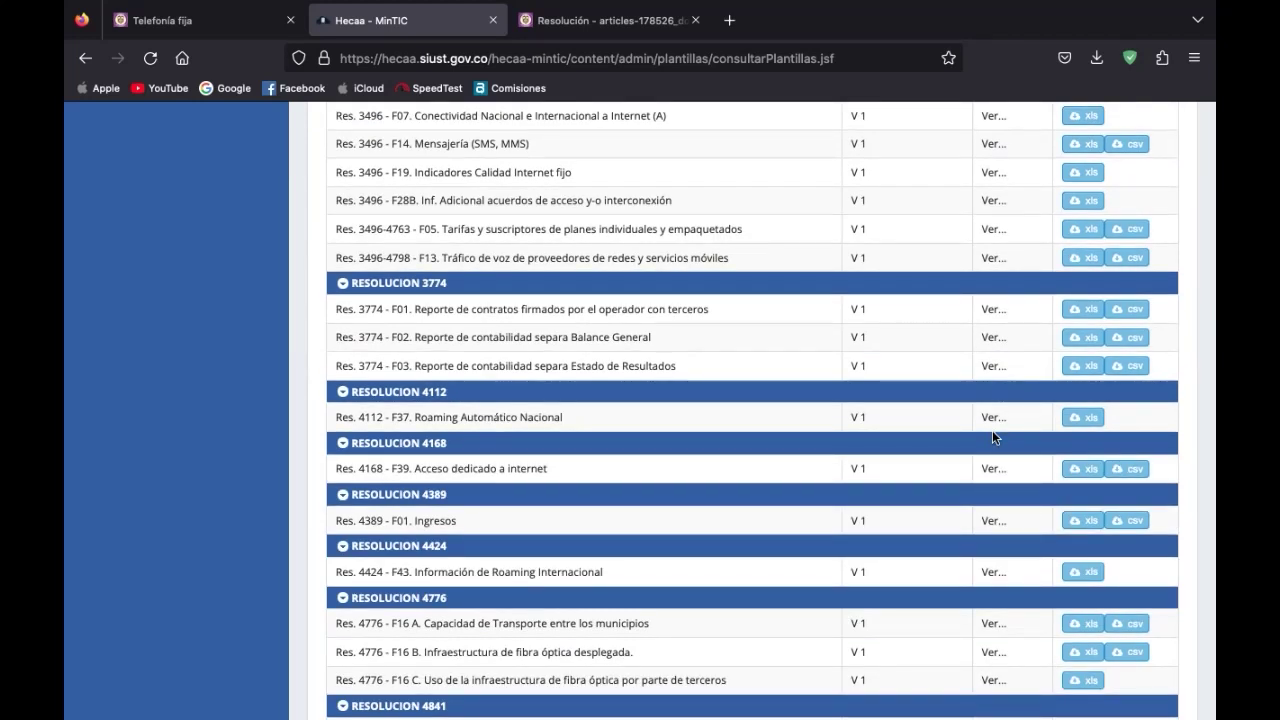
scroll(992, 437, down, 3)
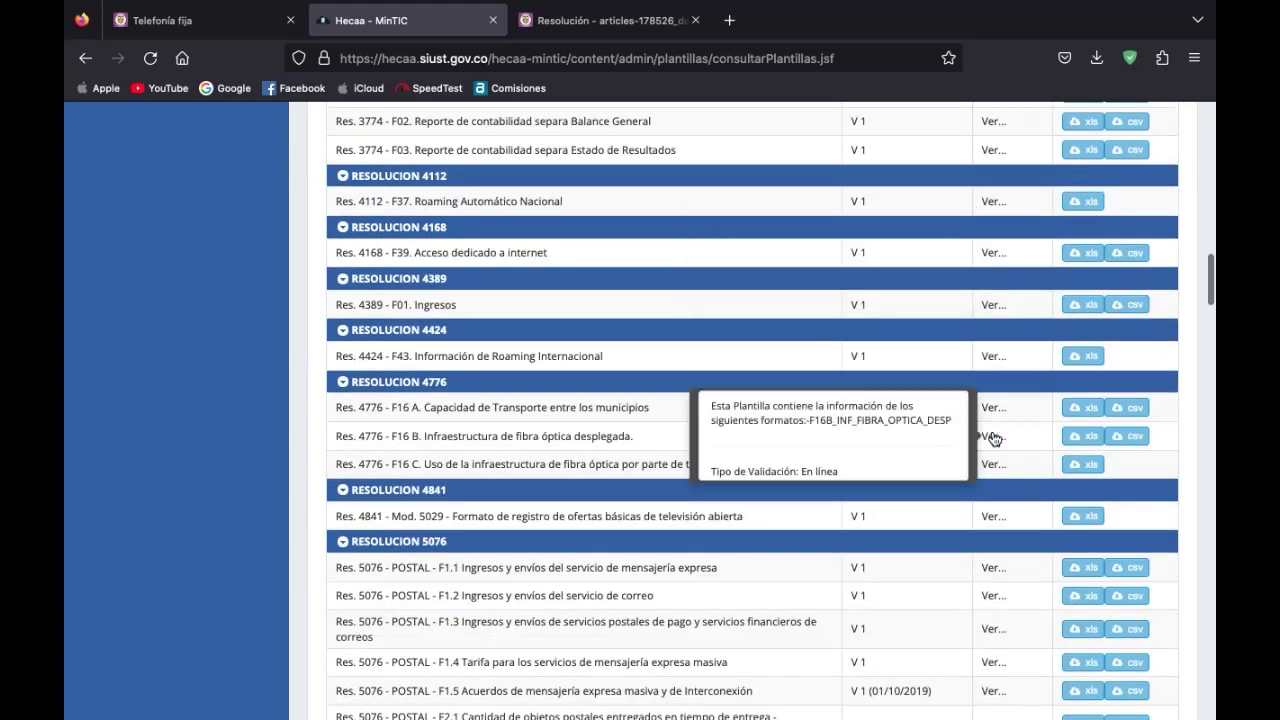
scroll(993, 437, down, 4)
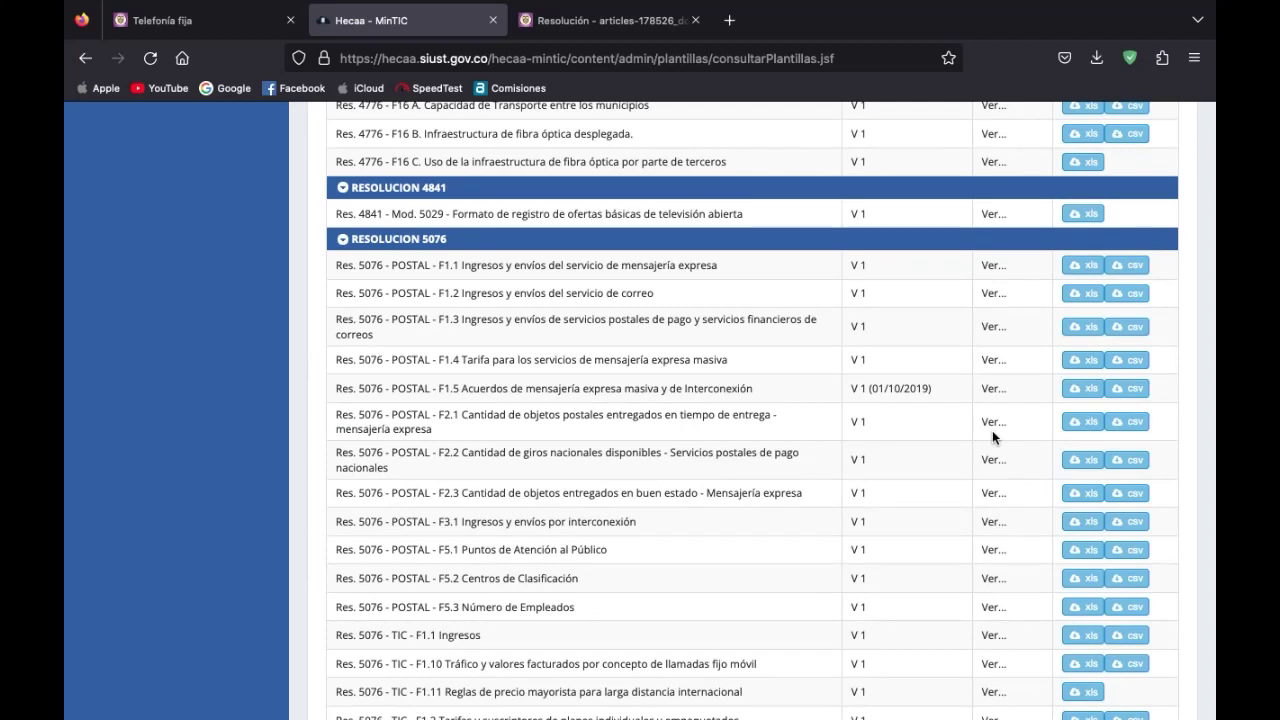
scroll(992, 431, down, 8)
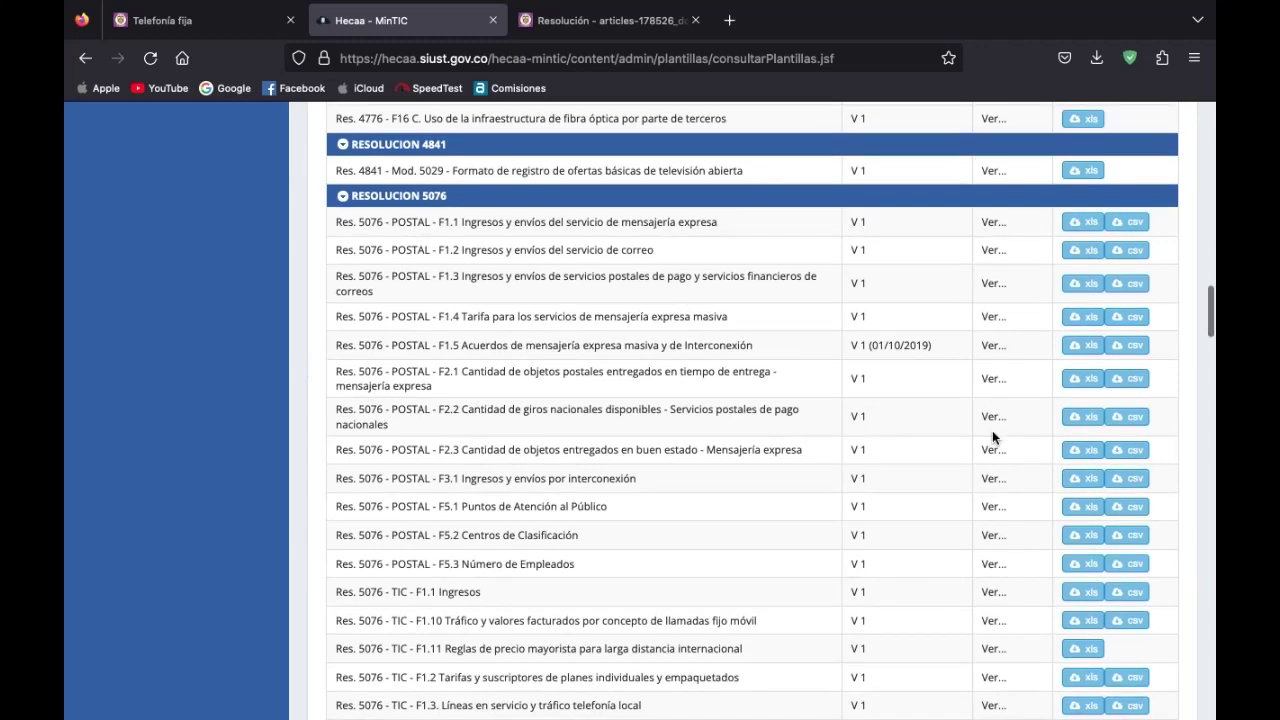
scroll(992, 437, down, 6)
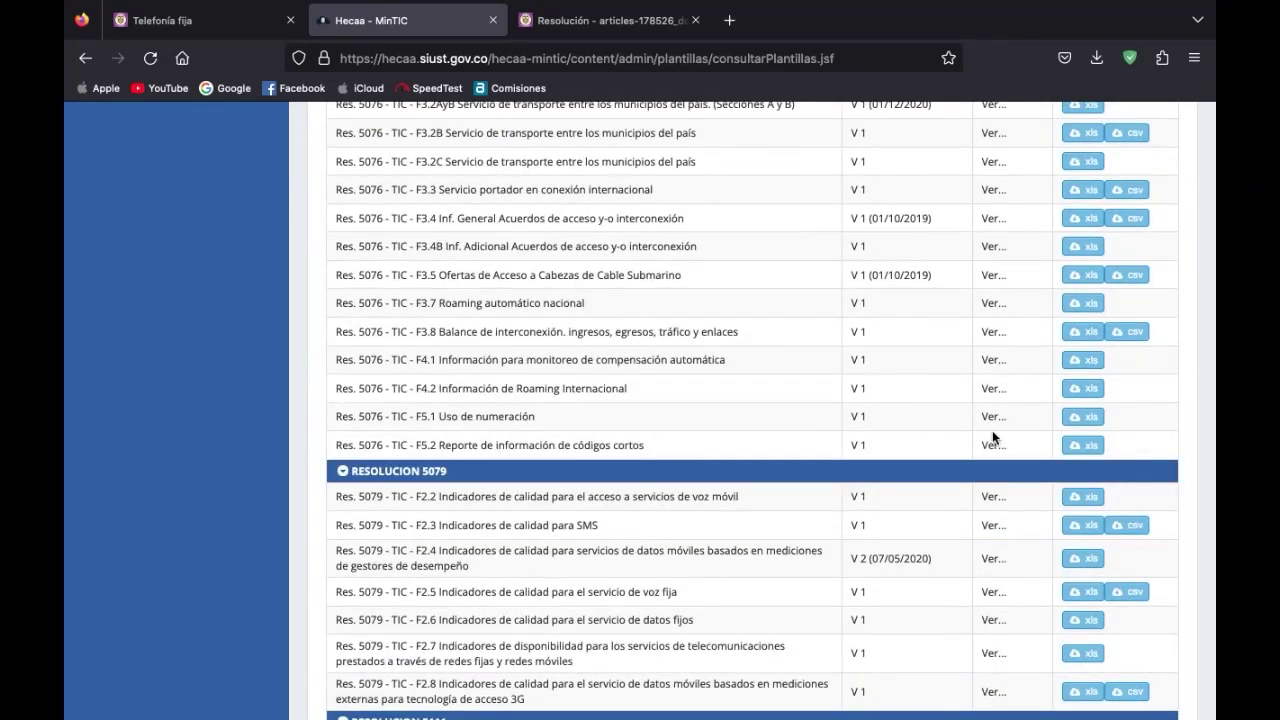
scroll(993, 437, down, 2)
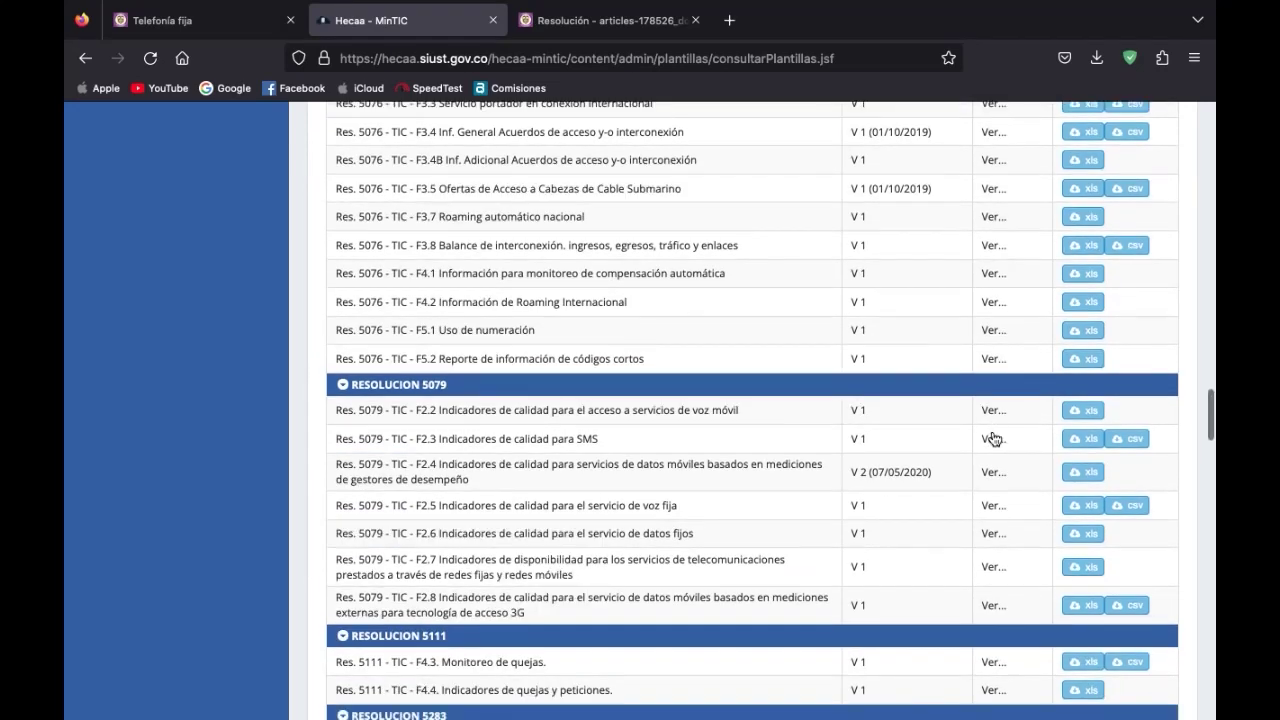
scroll(993, 437, down, 6)
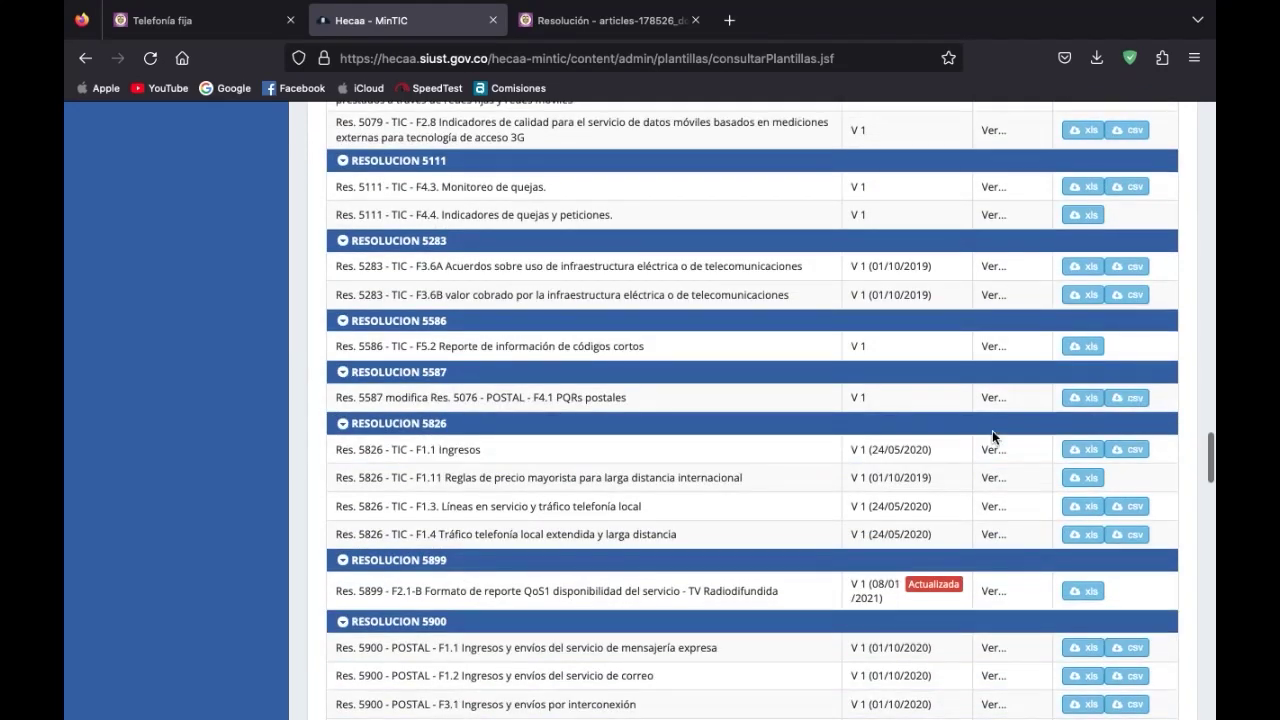
scroll(993, 437, down, 8)
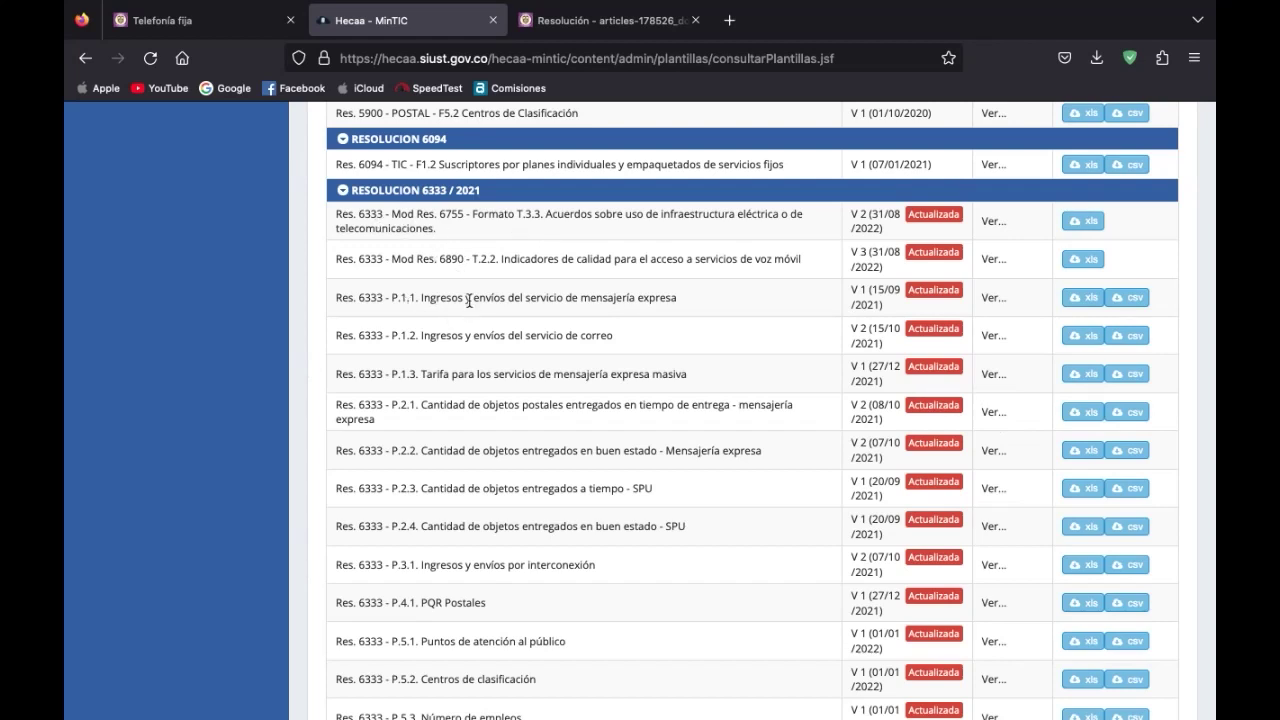
scroll(468, 300, down, 5)
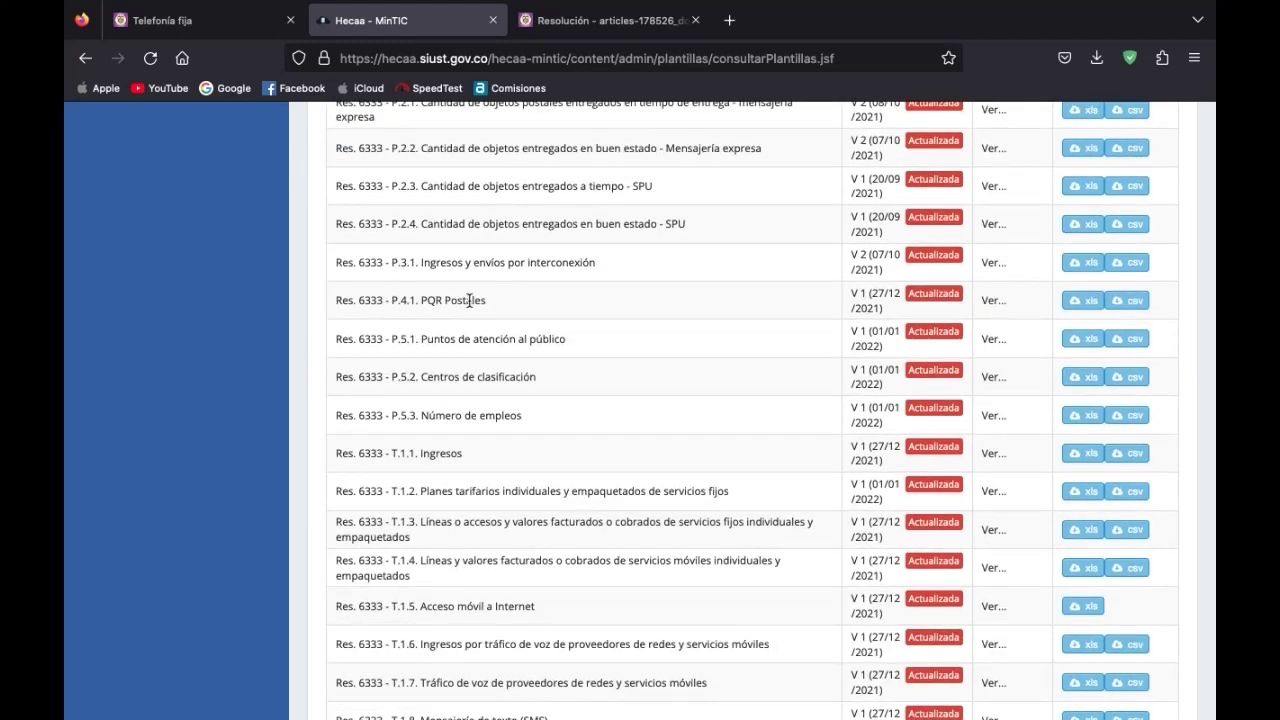
scroll(468, 300, down, 2)
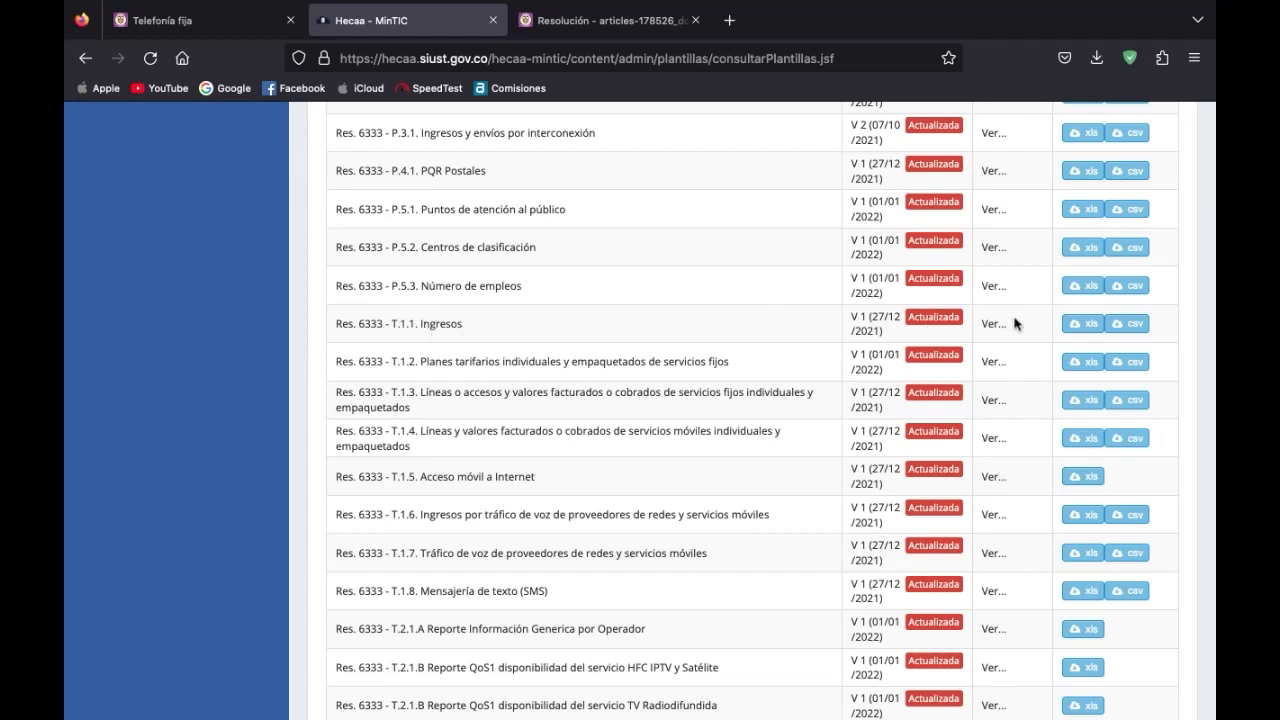
Download the T.1.1 Ingresos template as Res._6333_-_T.1.1._Ingresos.xlsx and open it
click(1073, 330)
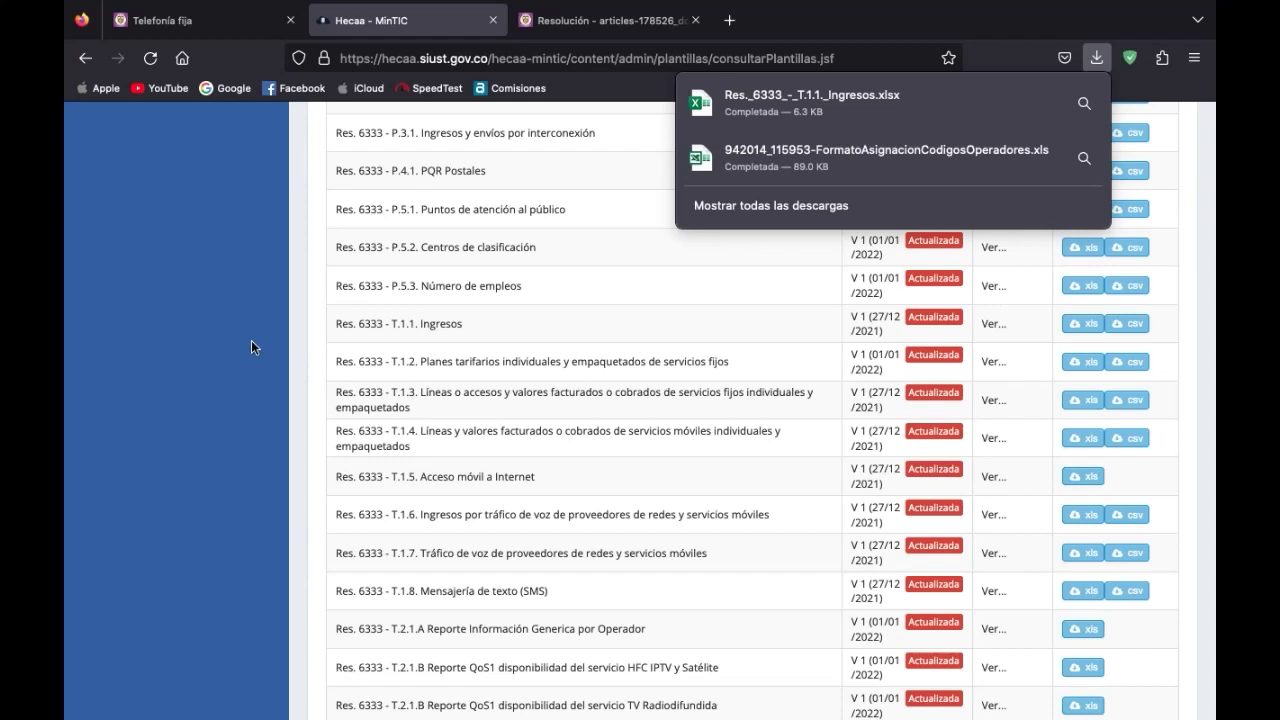
click(736, 102)
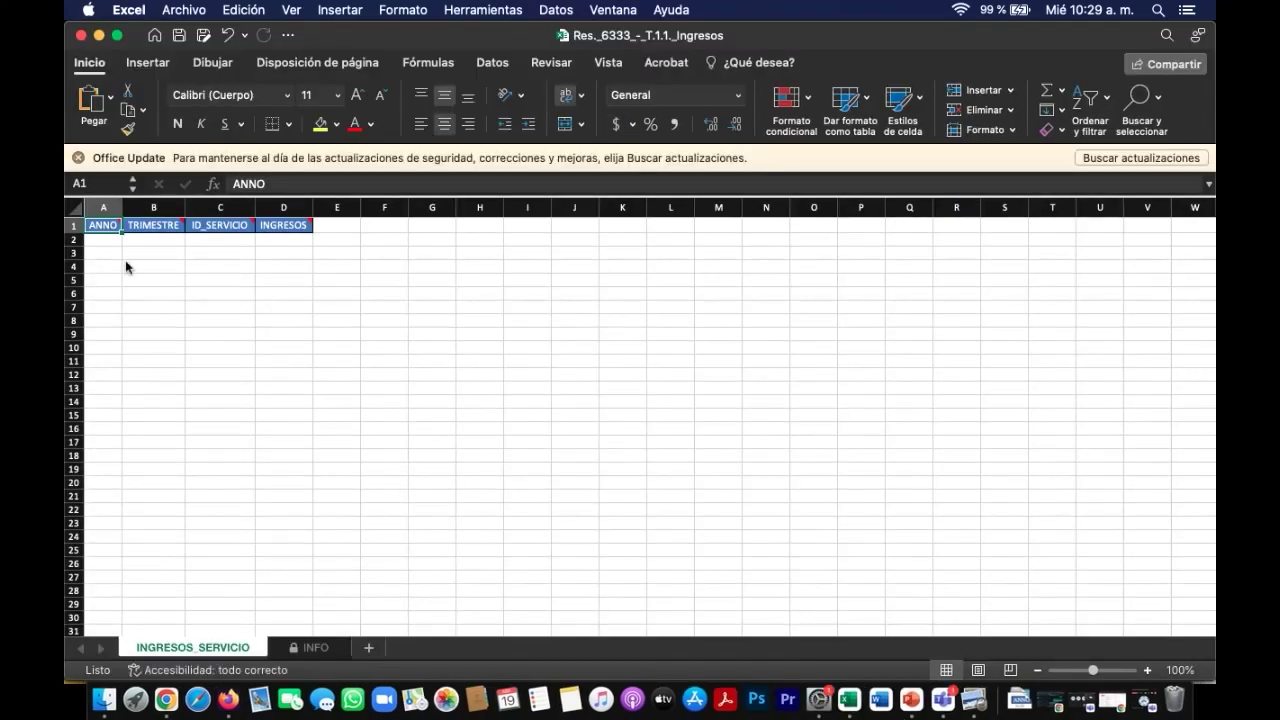
Read the header comments for the ANNO, TRIMESTRE, ID_SERVICIO and INGRESOS columns, then return to Firefox
click(131, 251)
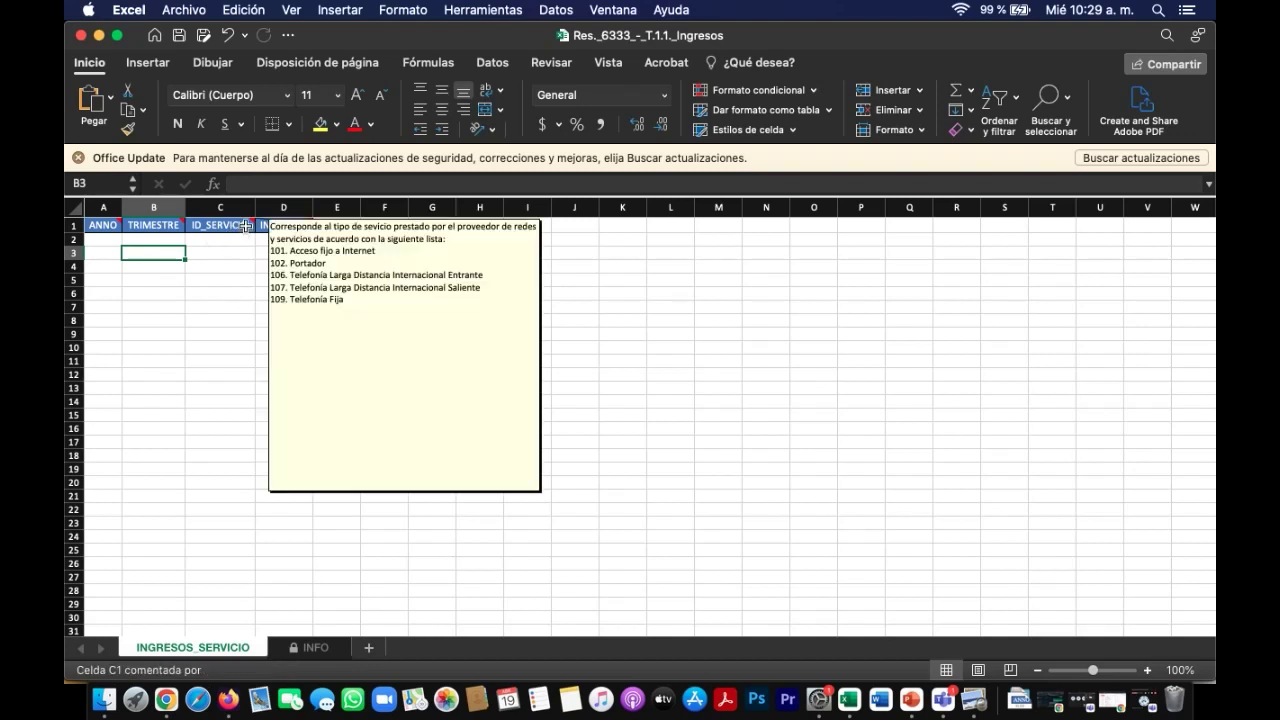
mouse_move(245, 224)
mouse_move(160, 222)
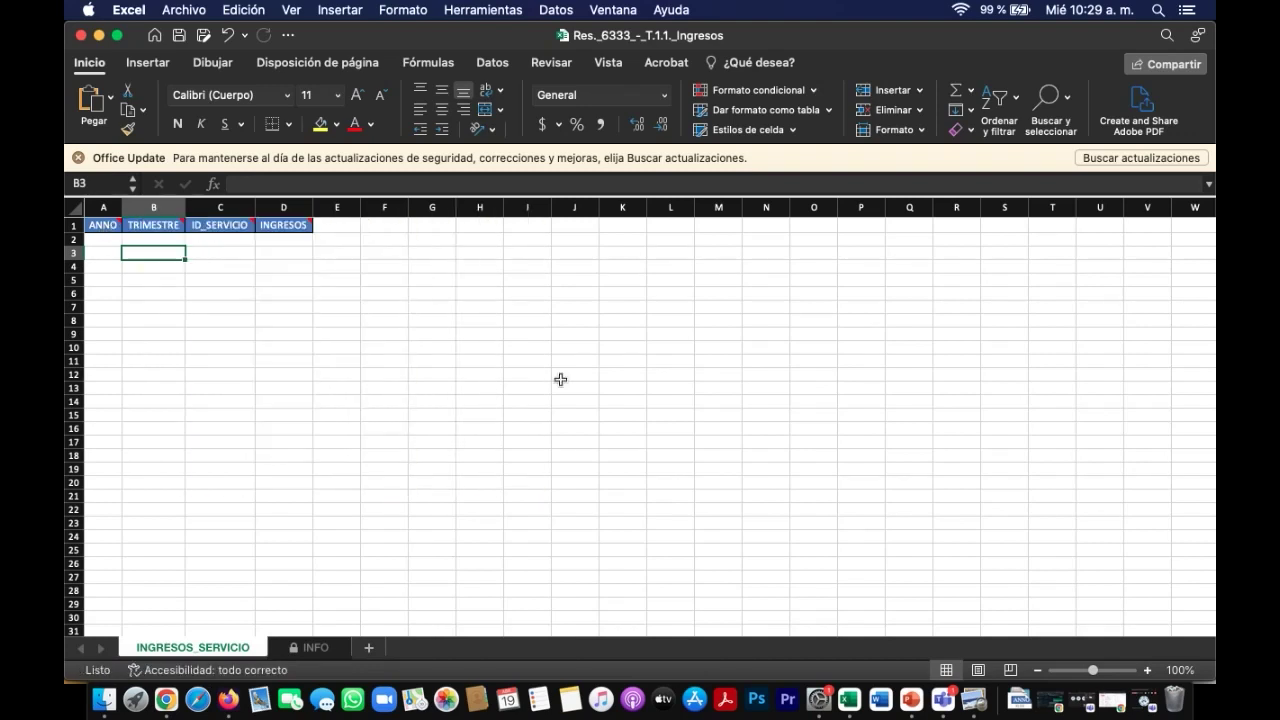
click(238, 692)
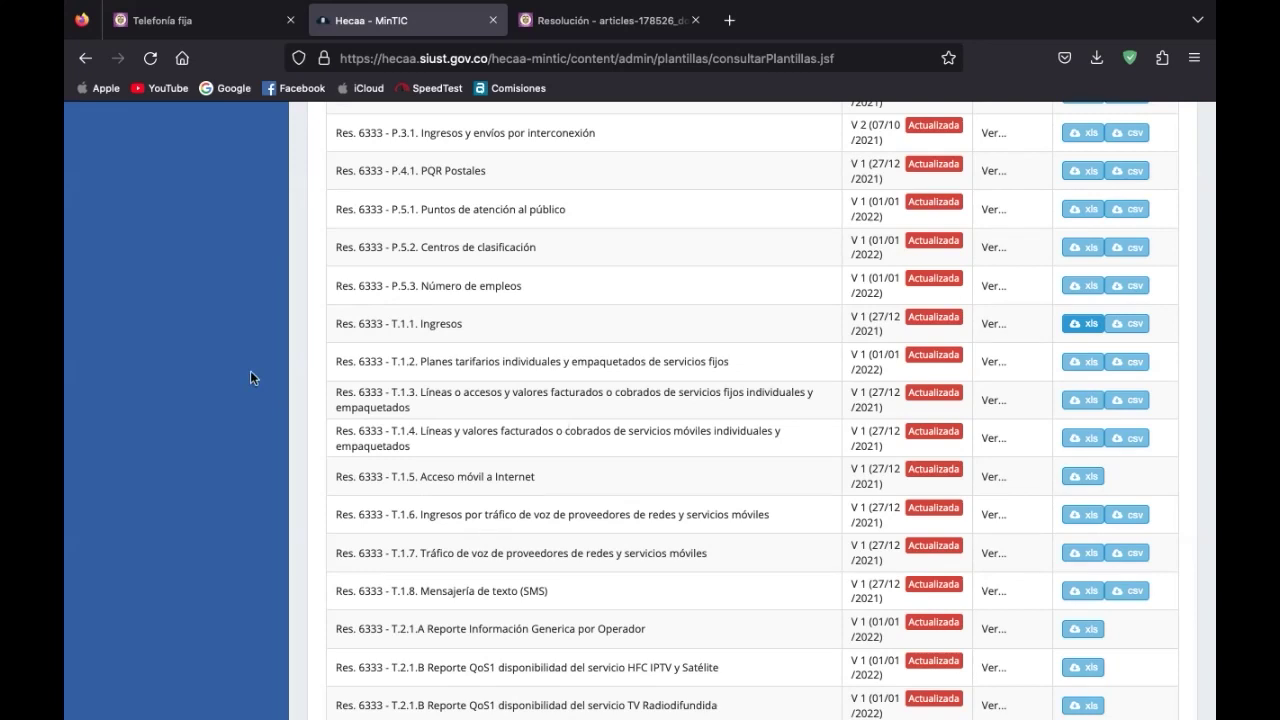
Browse the Res. 6333 to Res. 6890 template rows, then return to the top of Plantillas
click(1081, 326)
scroll(1175, 336, down, 2)
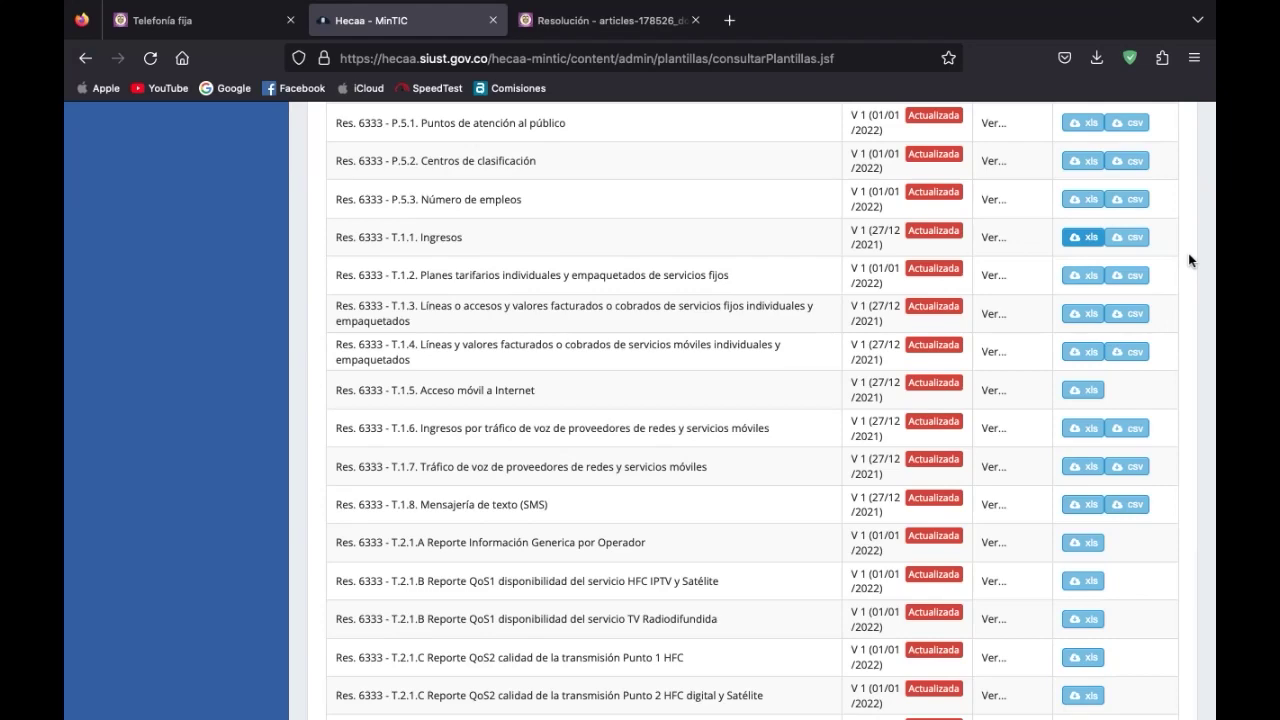
scroll(1189, 260, down, 10)
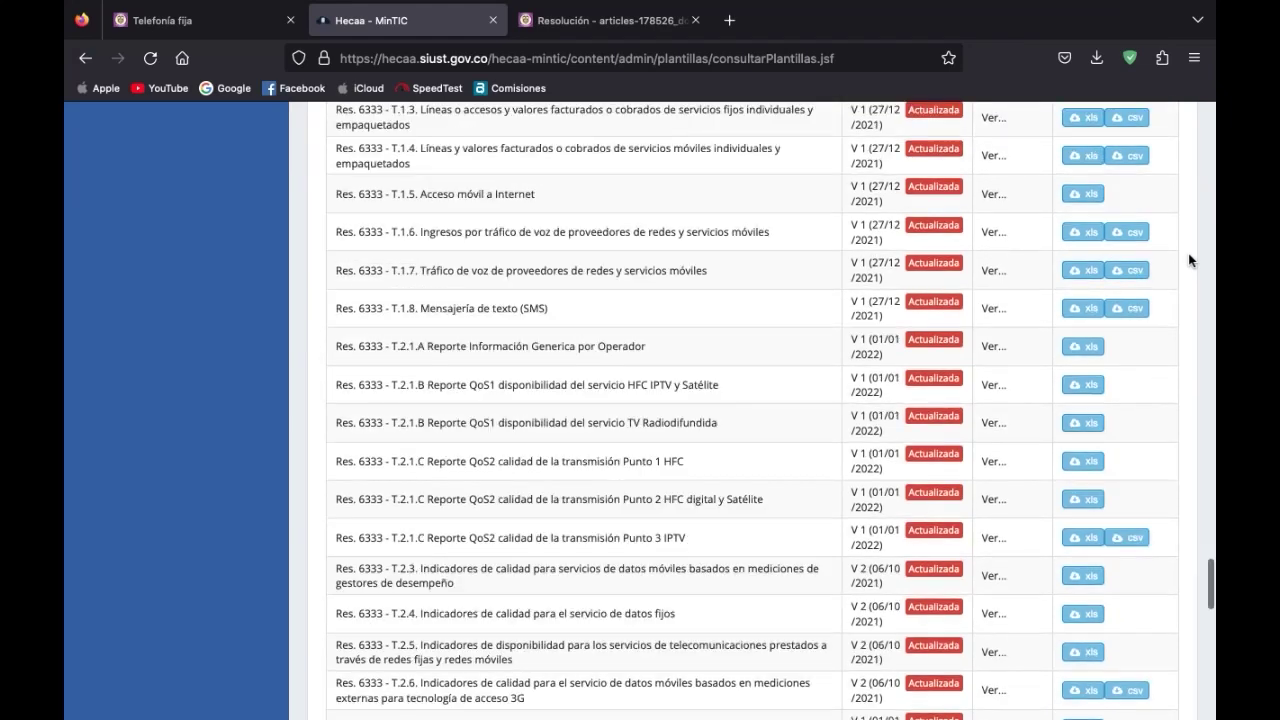
scroll(1189, 260, down, 17)
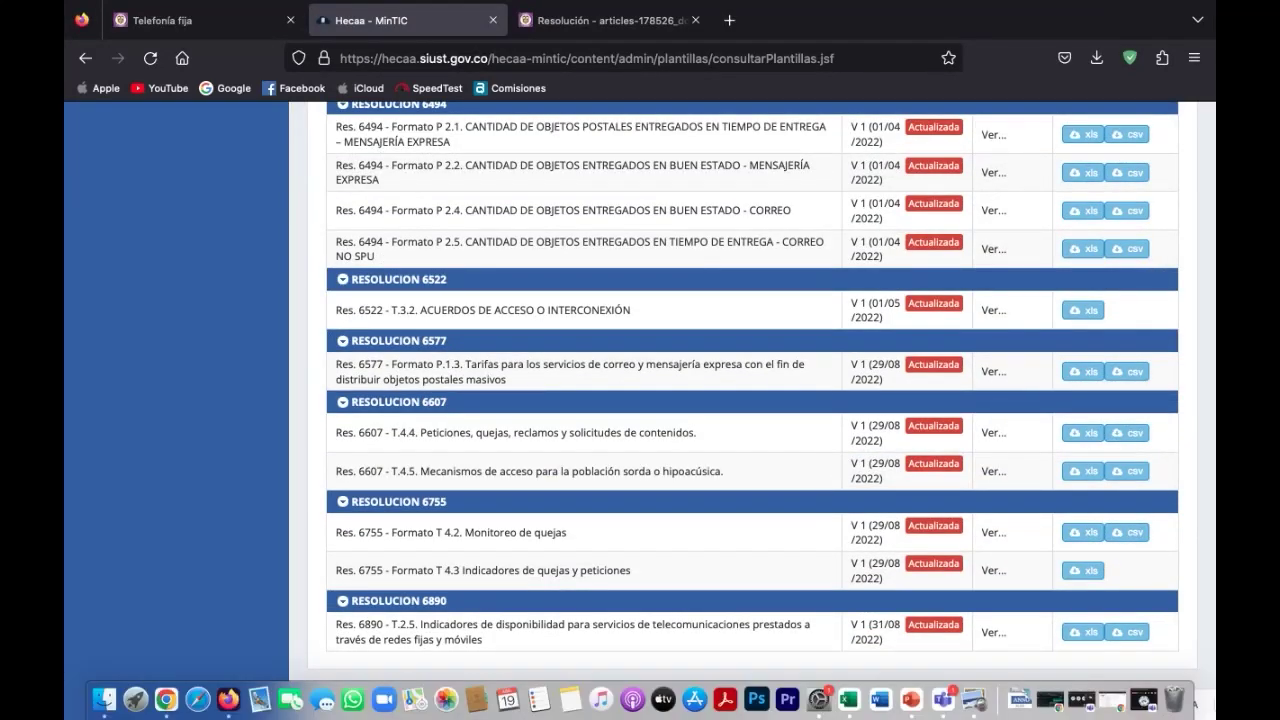
scroll(128, 445, up, 2)
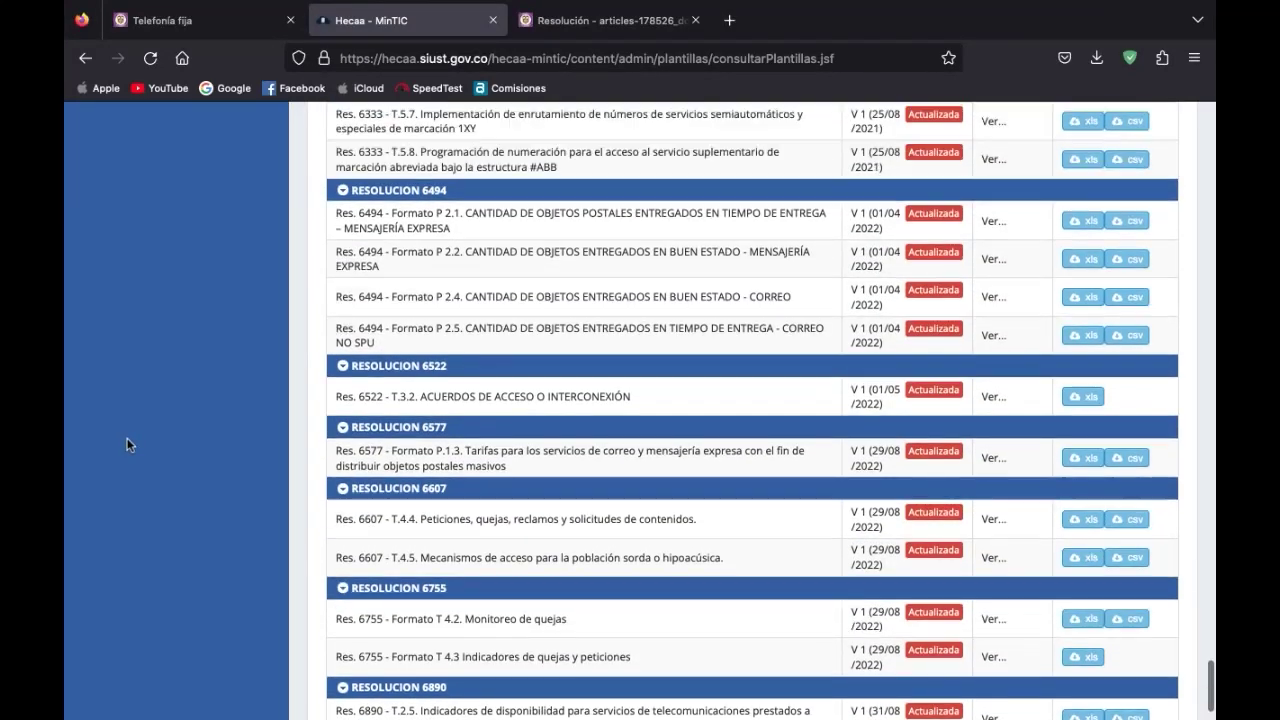
scroll(128, 445, up, 5)
scroll(128, 445, up, 10)
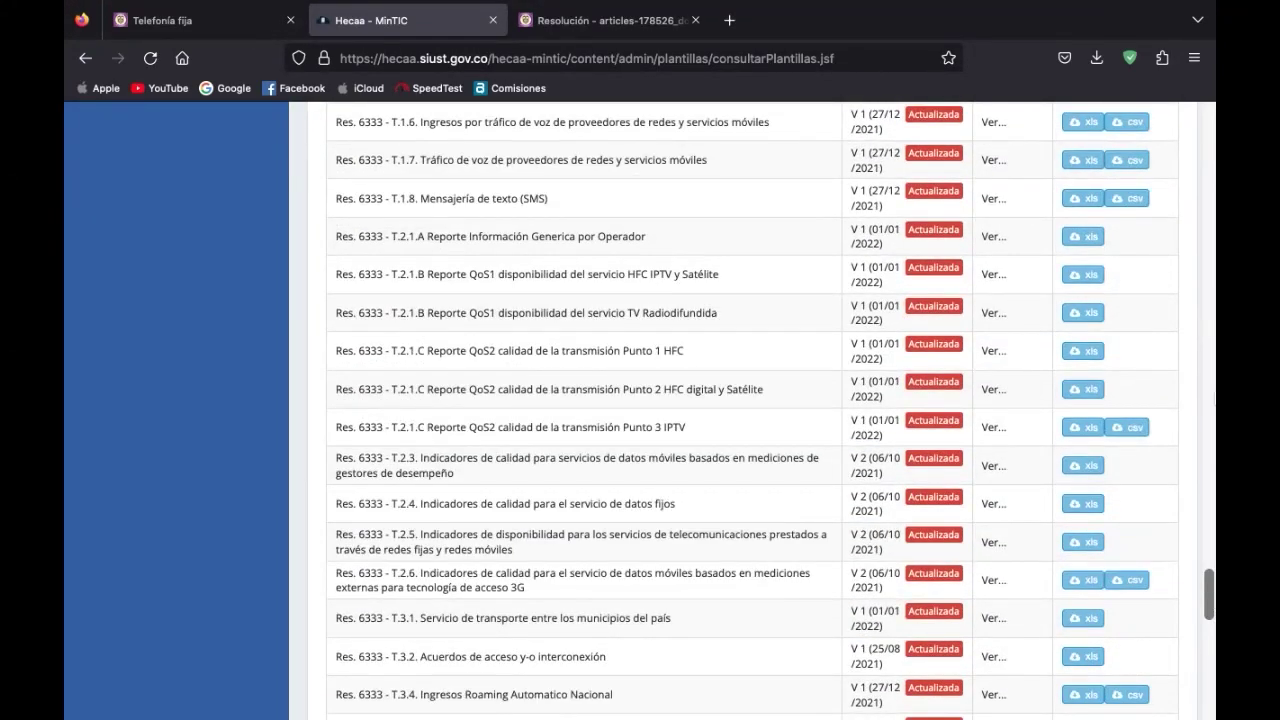
scroll(1143, 468, up, 1)
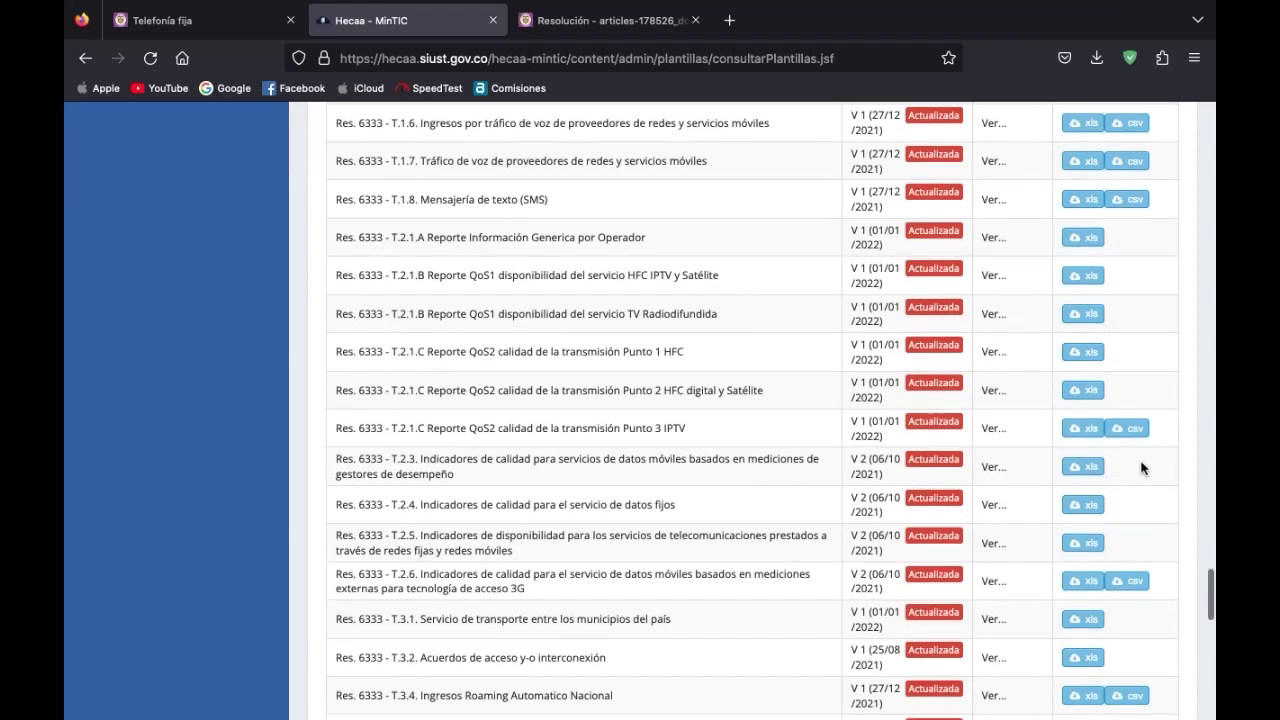
scroll(1143, 468, up, 3)
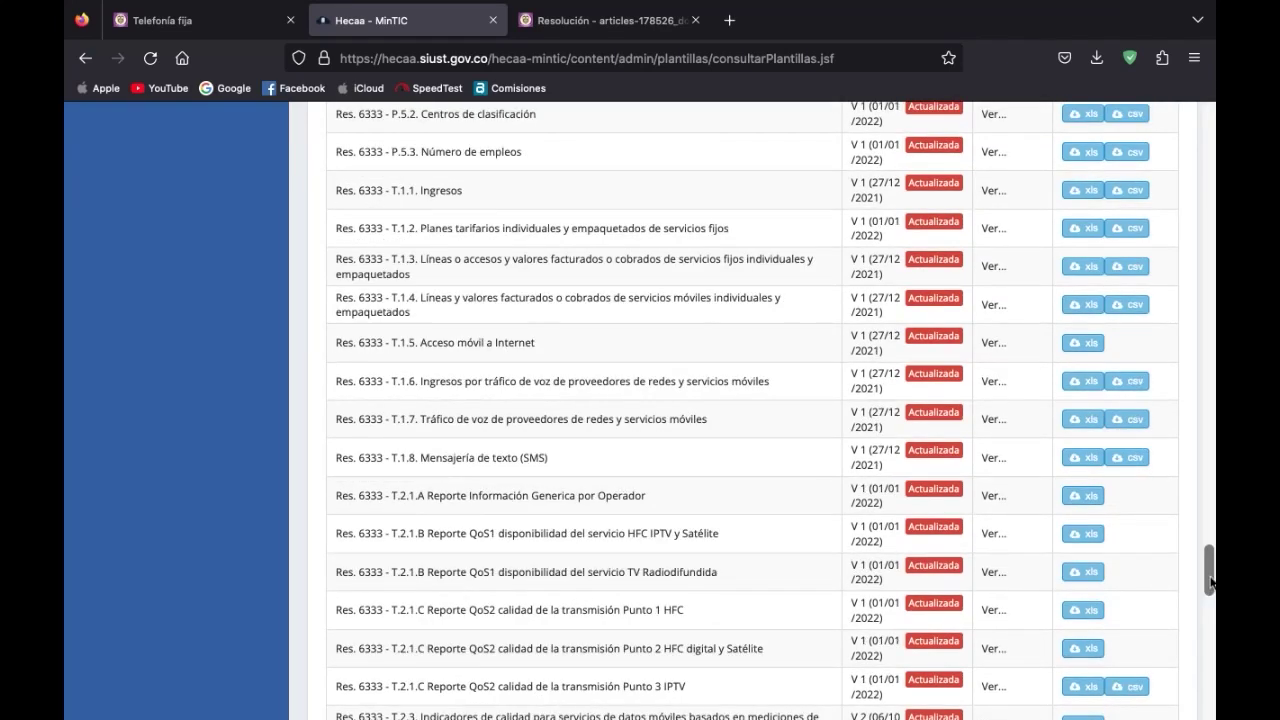
drag(1210, 583, 1210, 130)
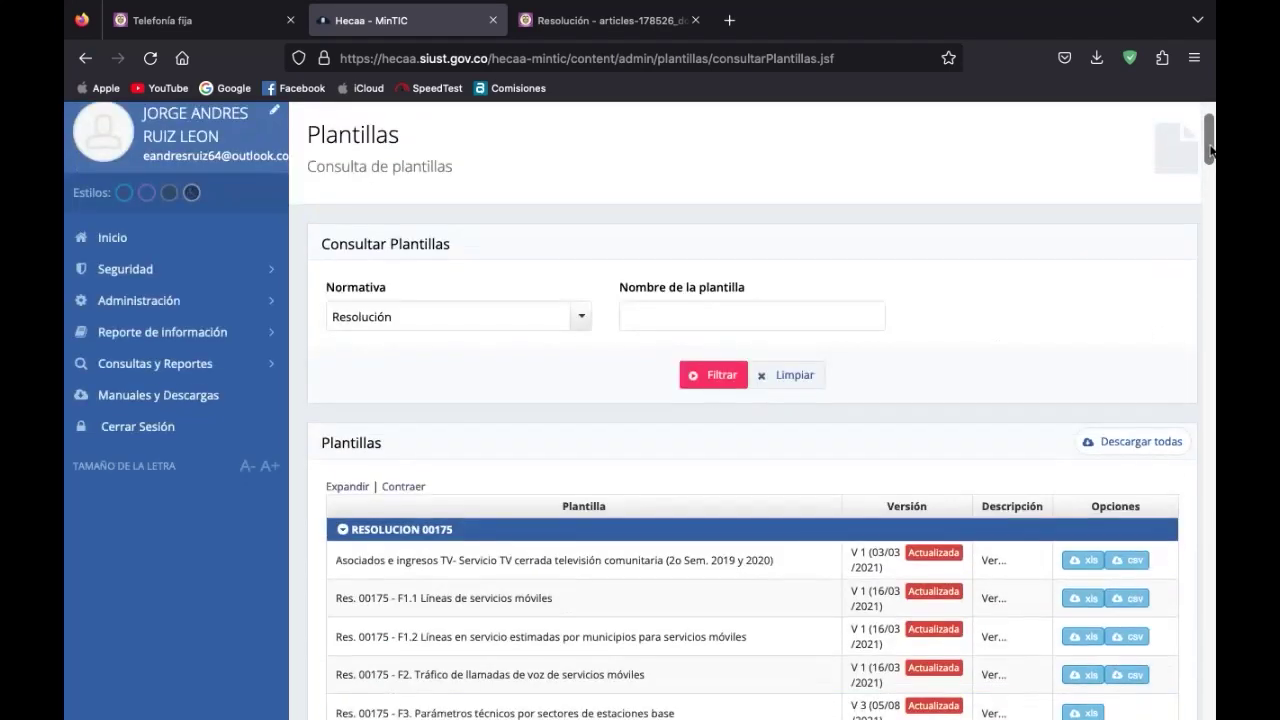
Switch the active company to EMPRESA PRUEBA REPORTE POSTALES by its code and reopen Cargar plantillas
click(143, 332)
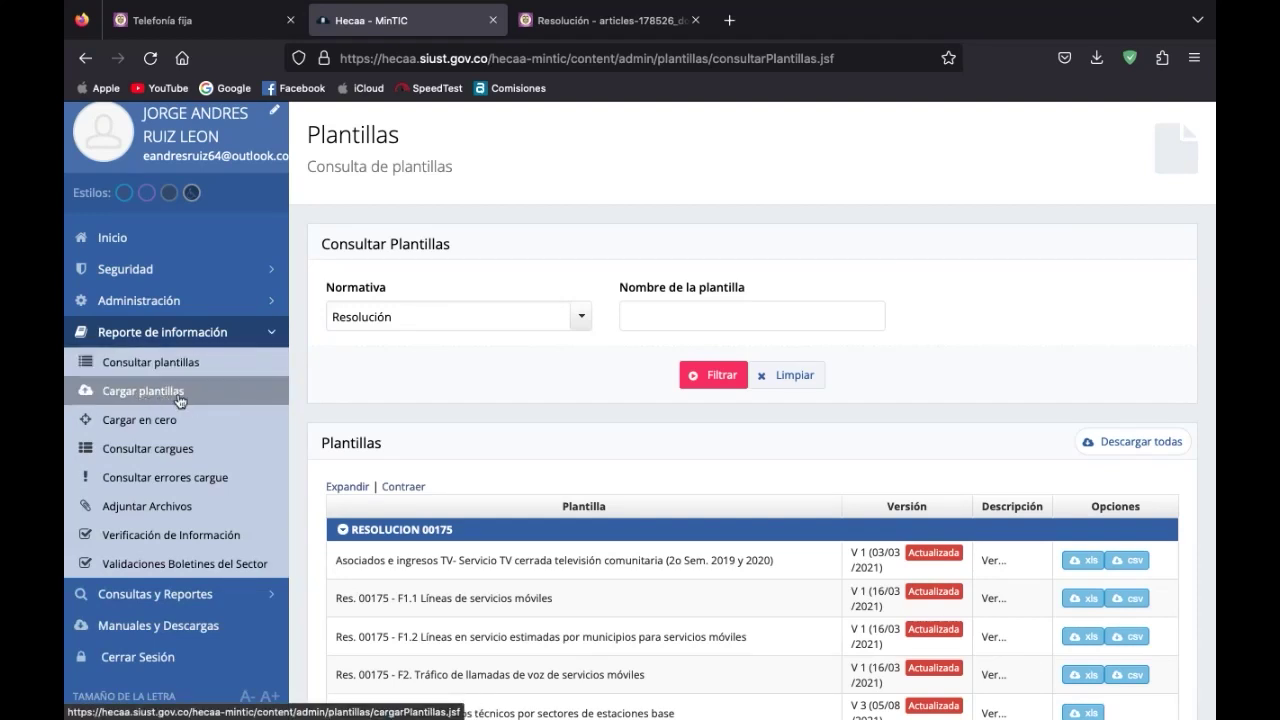
click(180, 401)
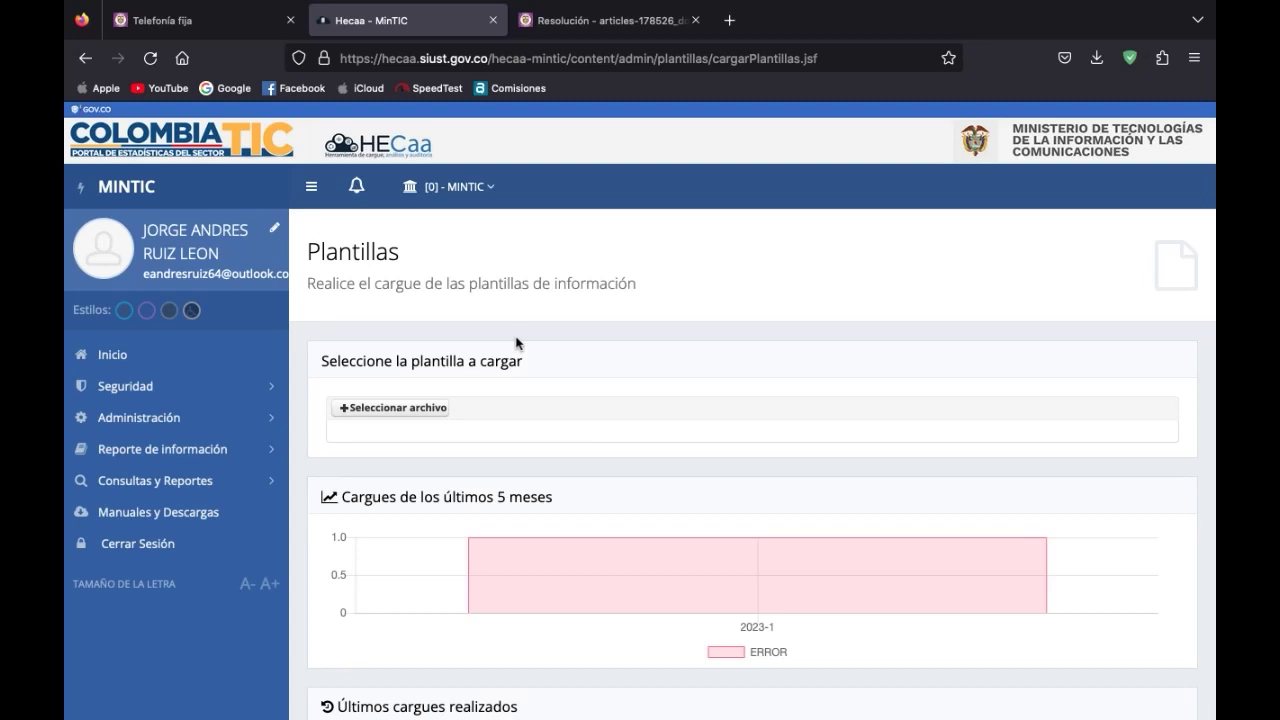
click(481, 195)
click(462, 231)
text(12)
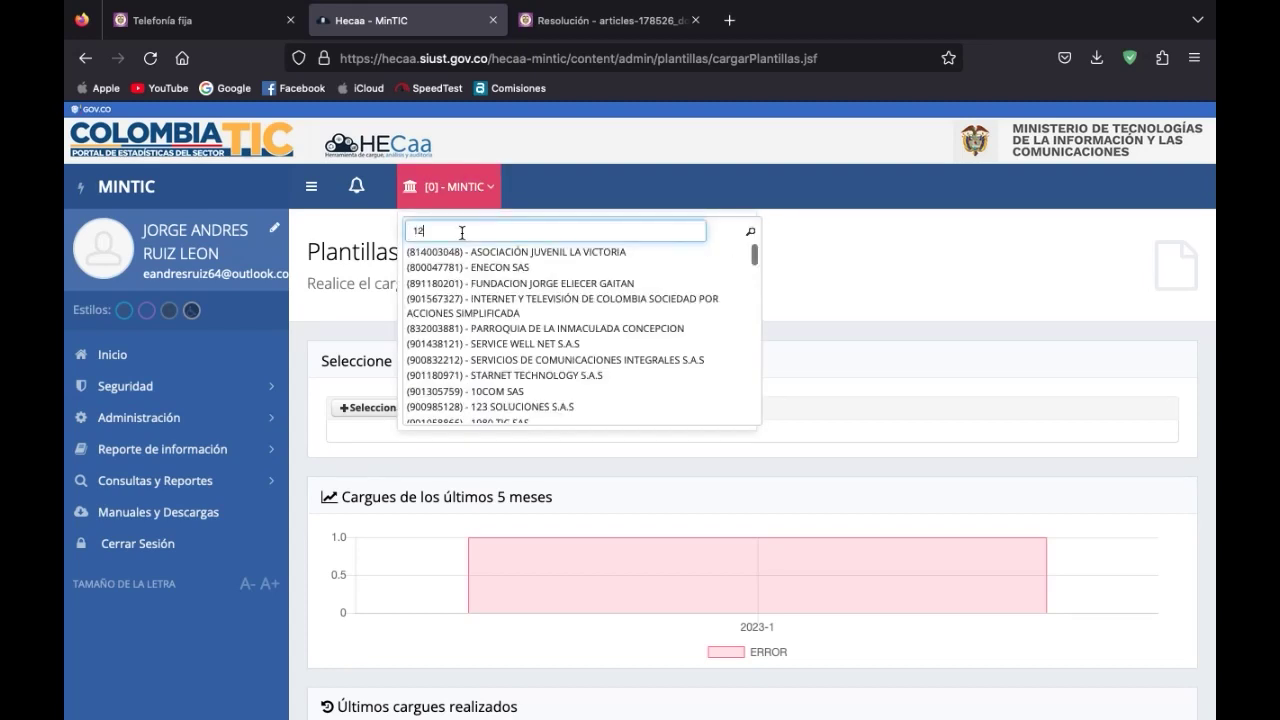
text(3456789)
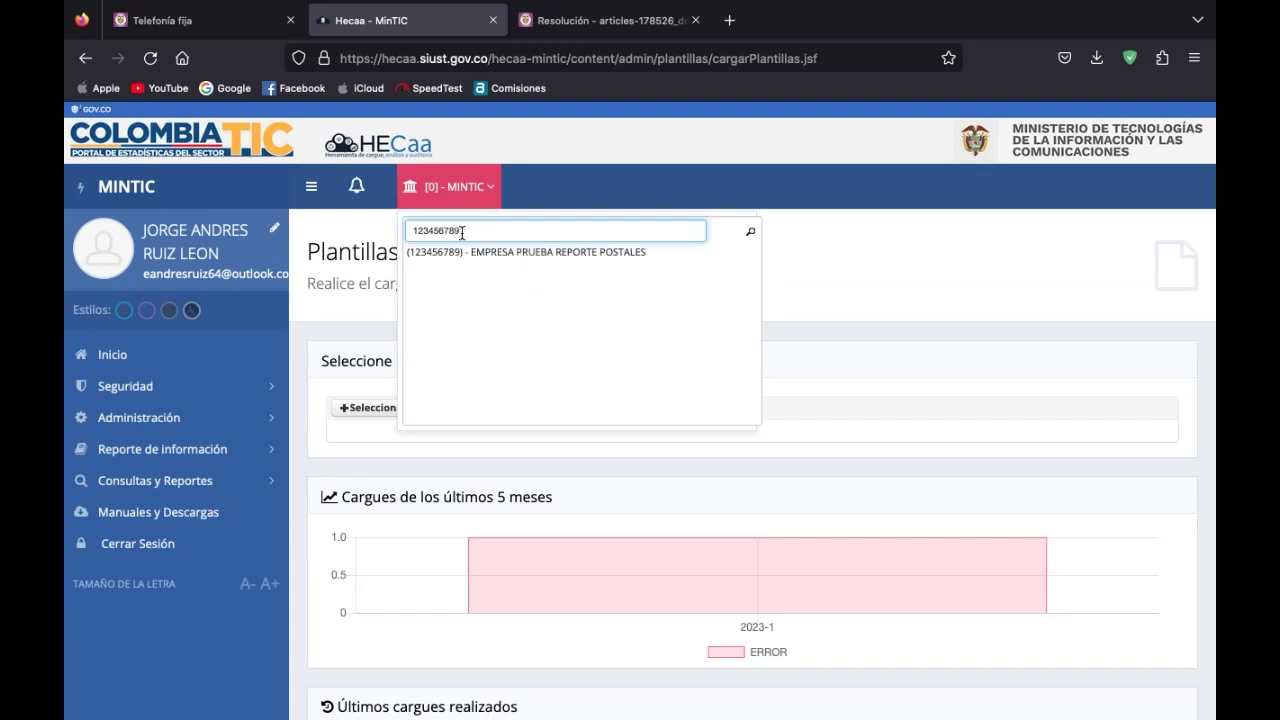
click(503, 255)
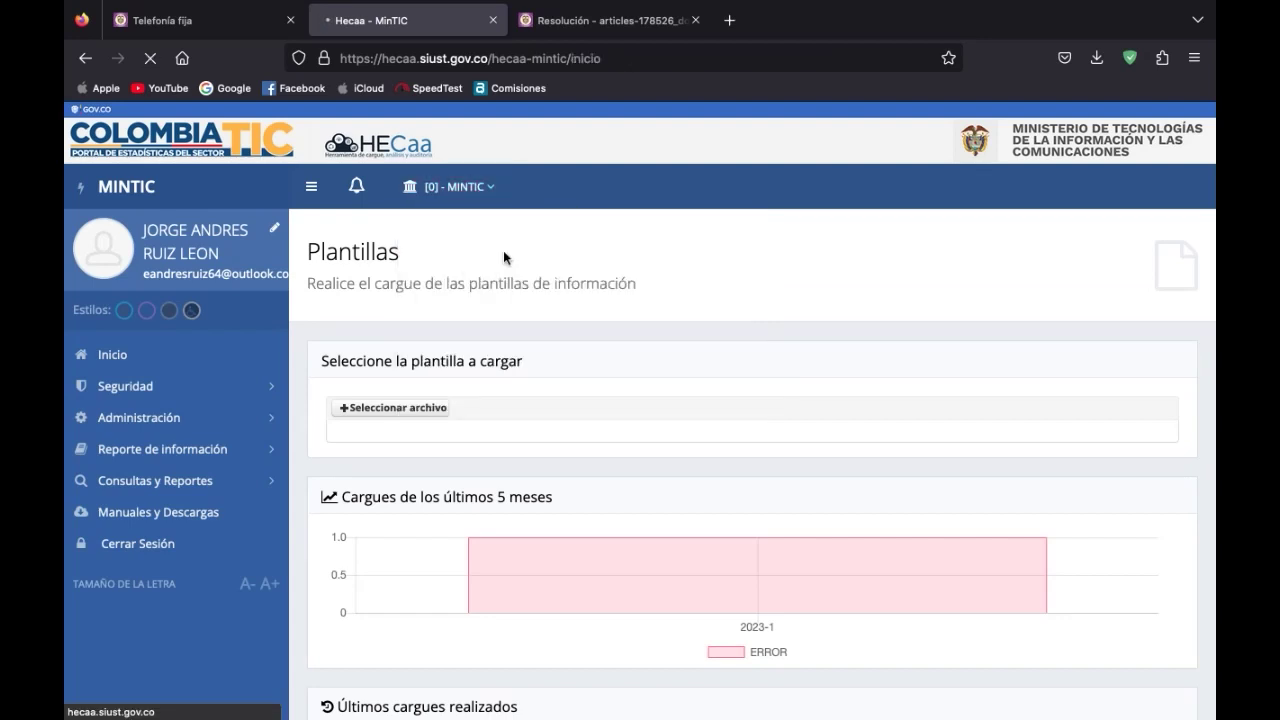
click(235, 448)
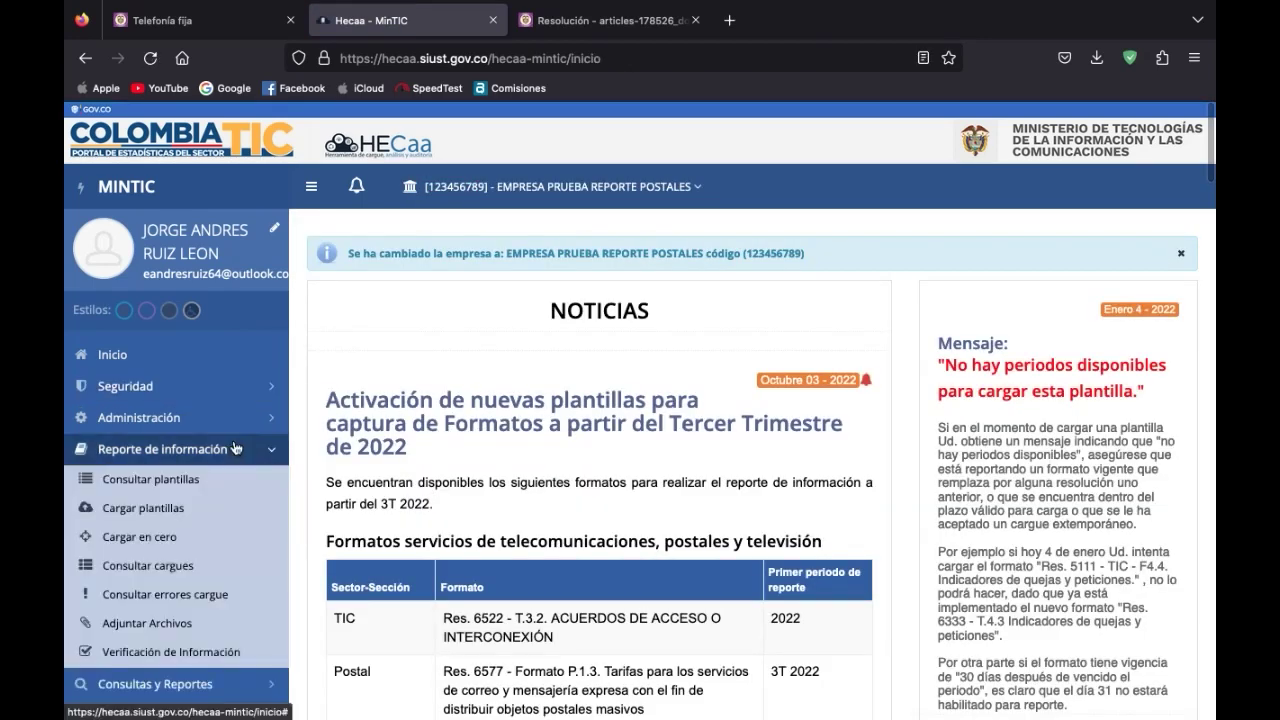
click(217, 509)
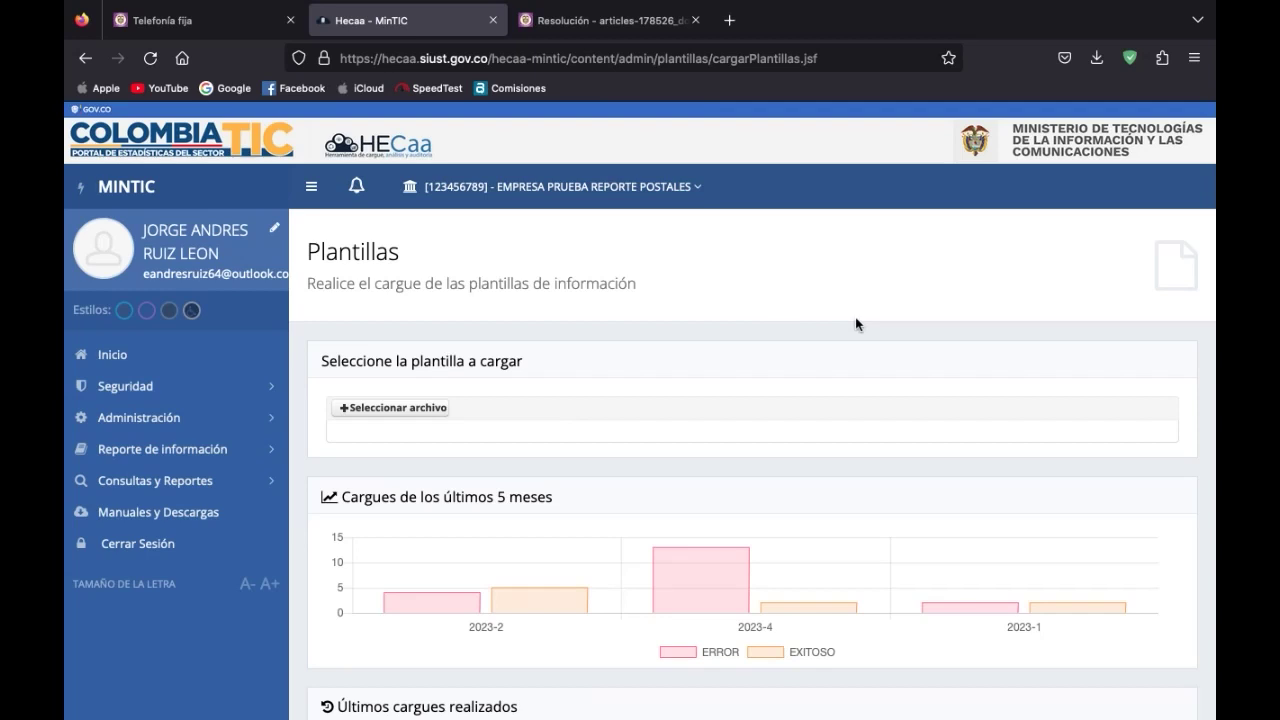
Upload Res._6333_-_T.1.1._Ingresos.xlsx from Descargas; it is rejected for having 0 records
mouse_move(460, 532)
mouse_move(686, 640)
click(420, 410)
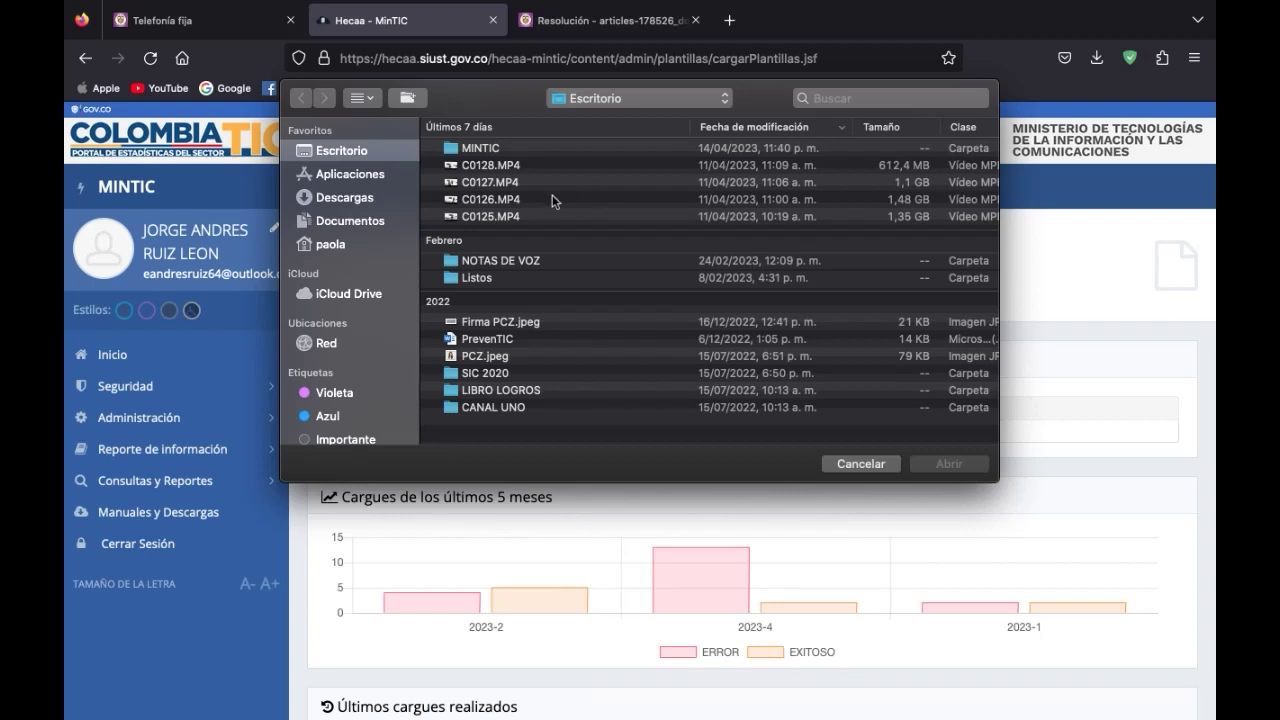
click(348, 196)
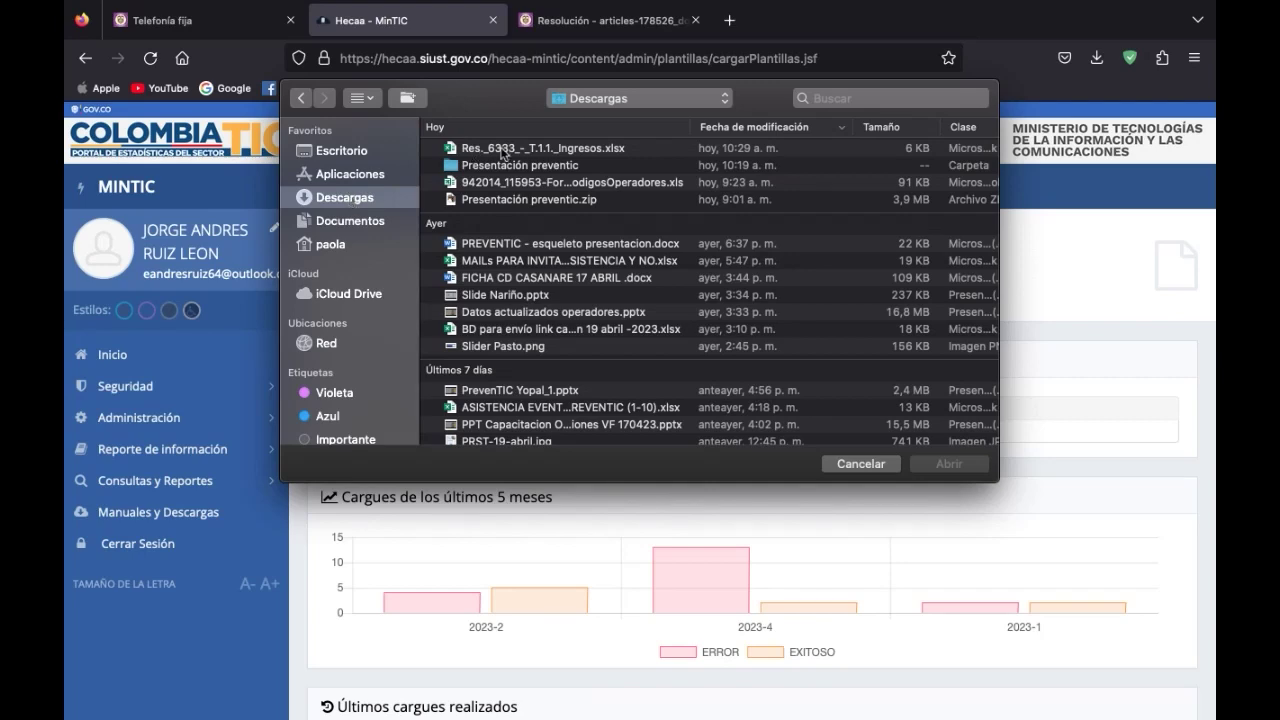
click(502, 150)
double_click(502, 150)
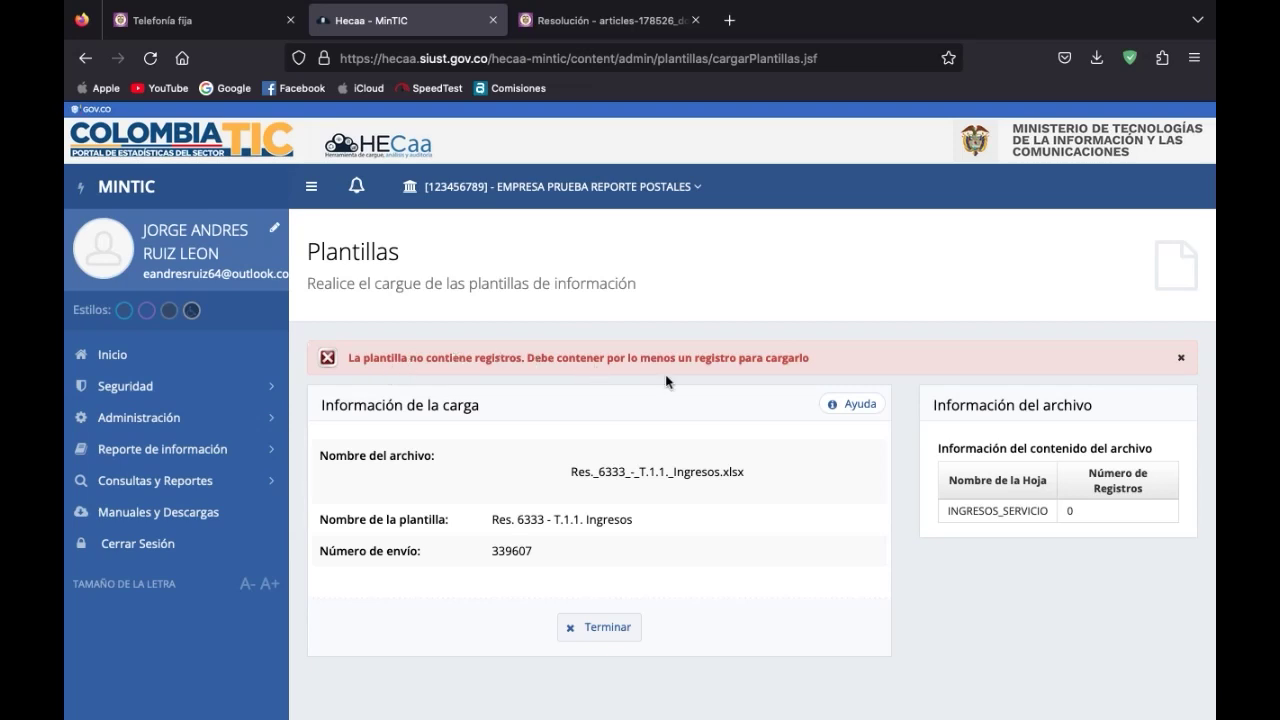
Bring the Res._6333_-_T.1.1._Ingresos workbook in Excel to the front
mouse_move(680, 714)
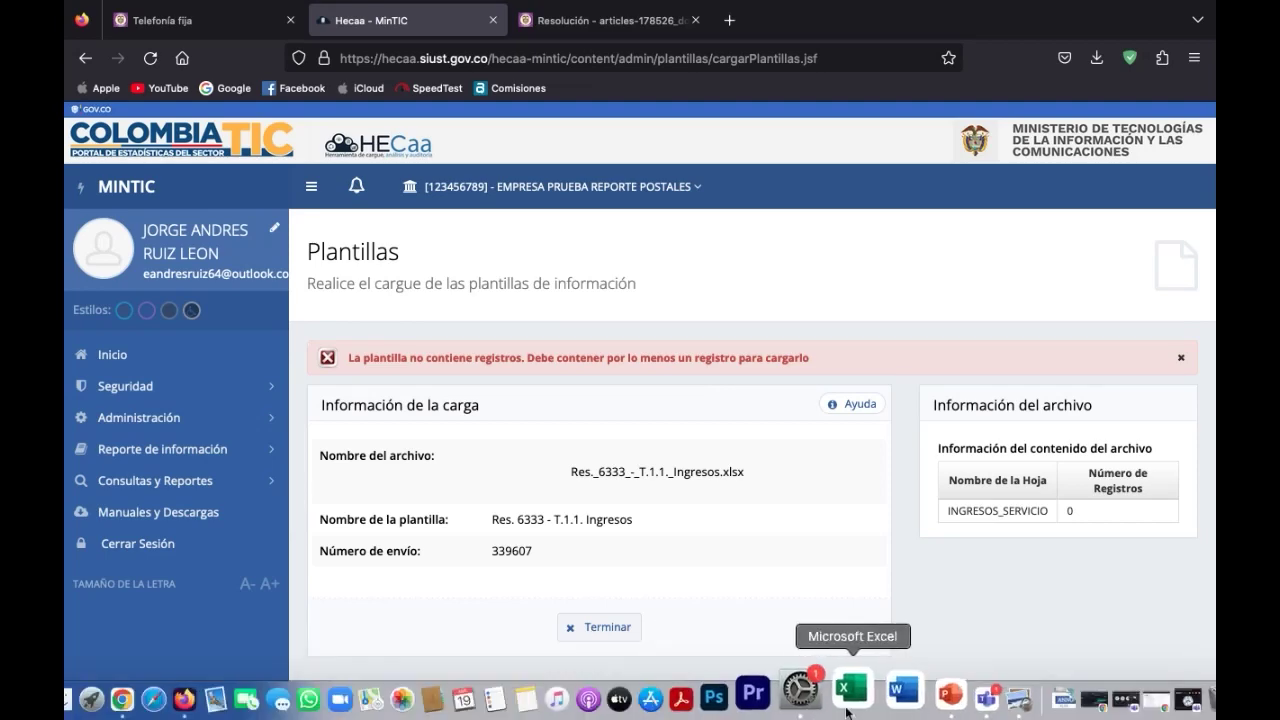
click(820, 690)
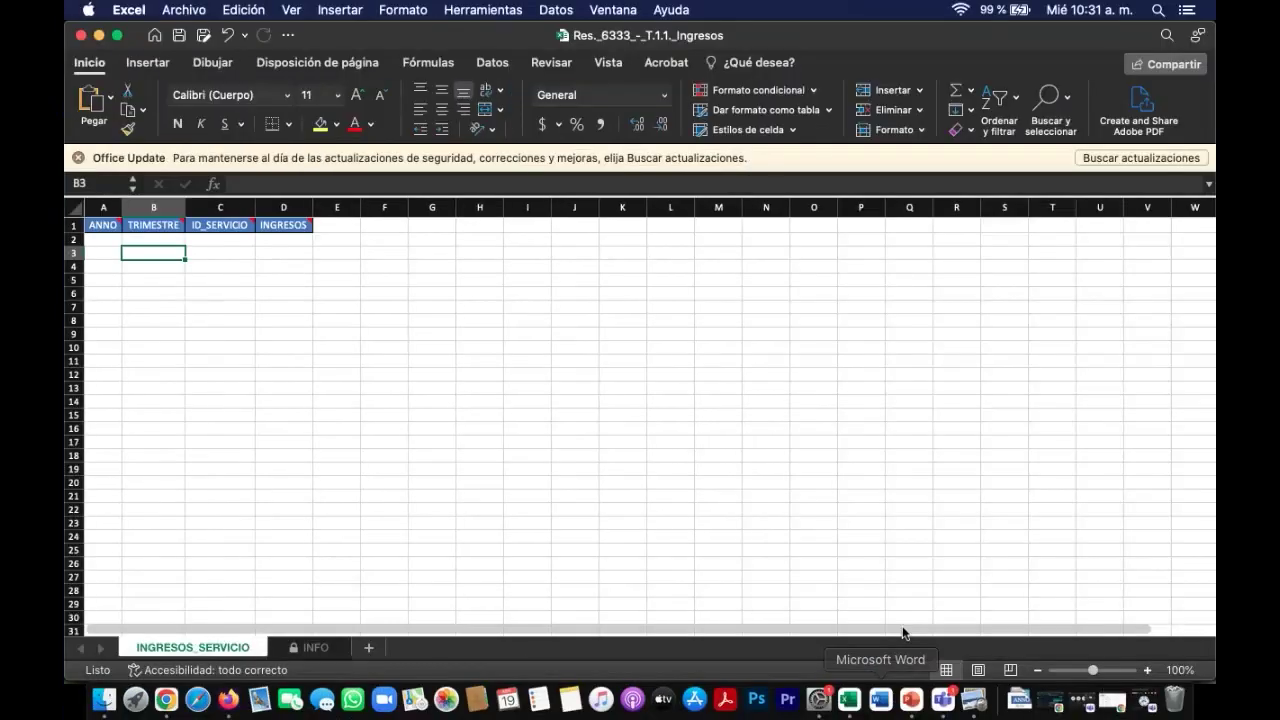
Enter year 2023, quarter 1 and service ID 101 into cells A2:C2
click(103, 242)
text(2023)
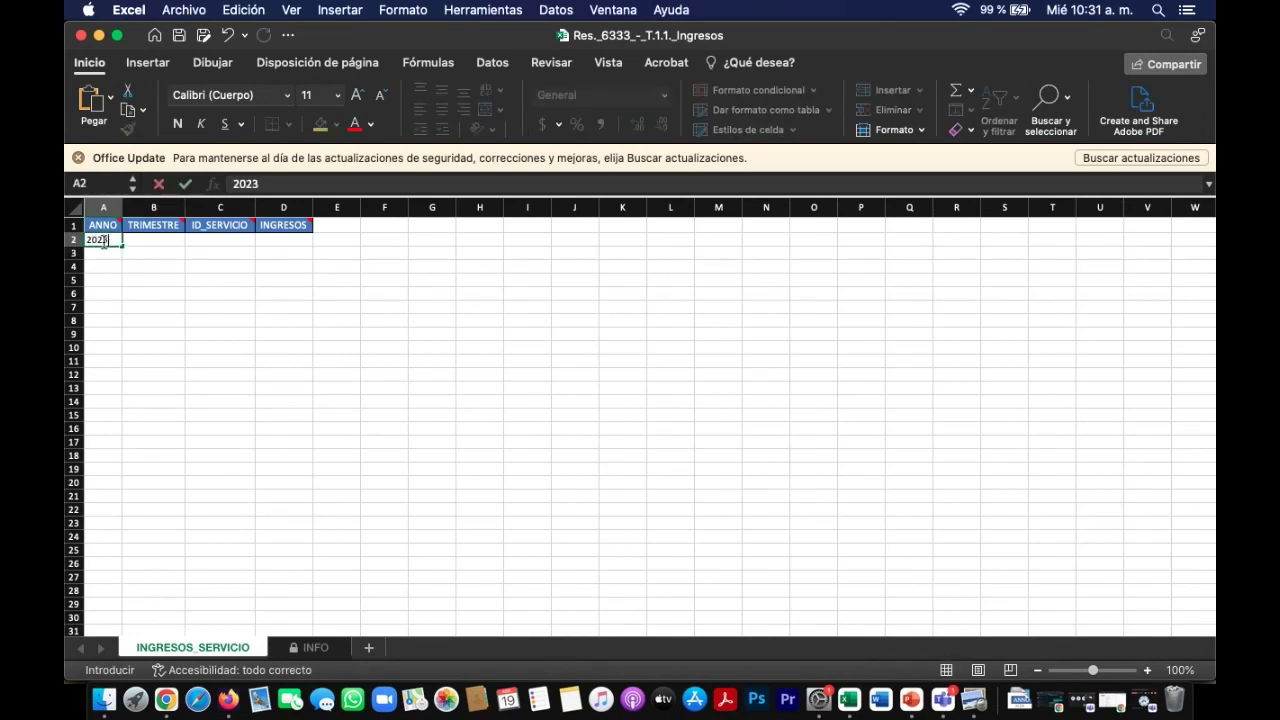
key(Tab)
text(1)
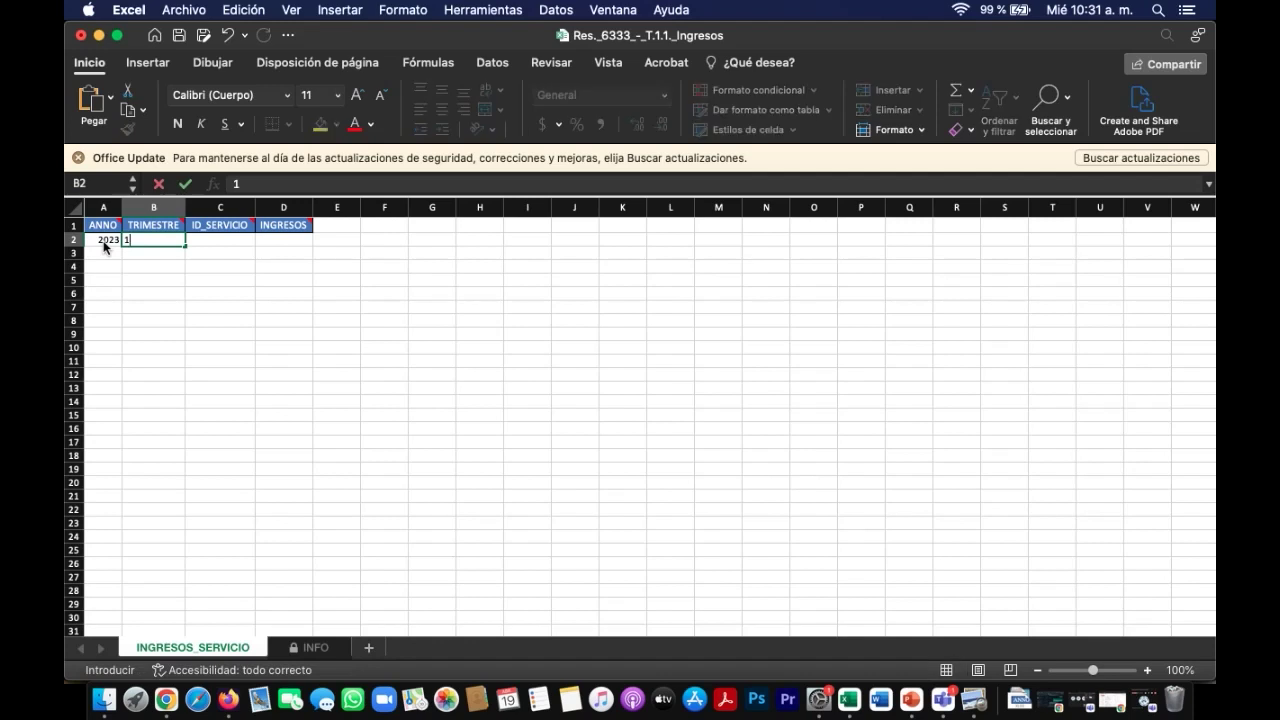
key(Tab)
mouse_move(225, 222)
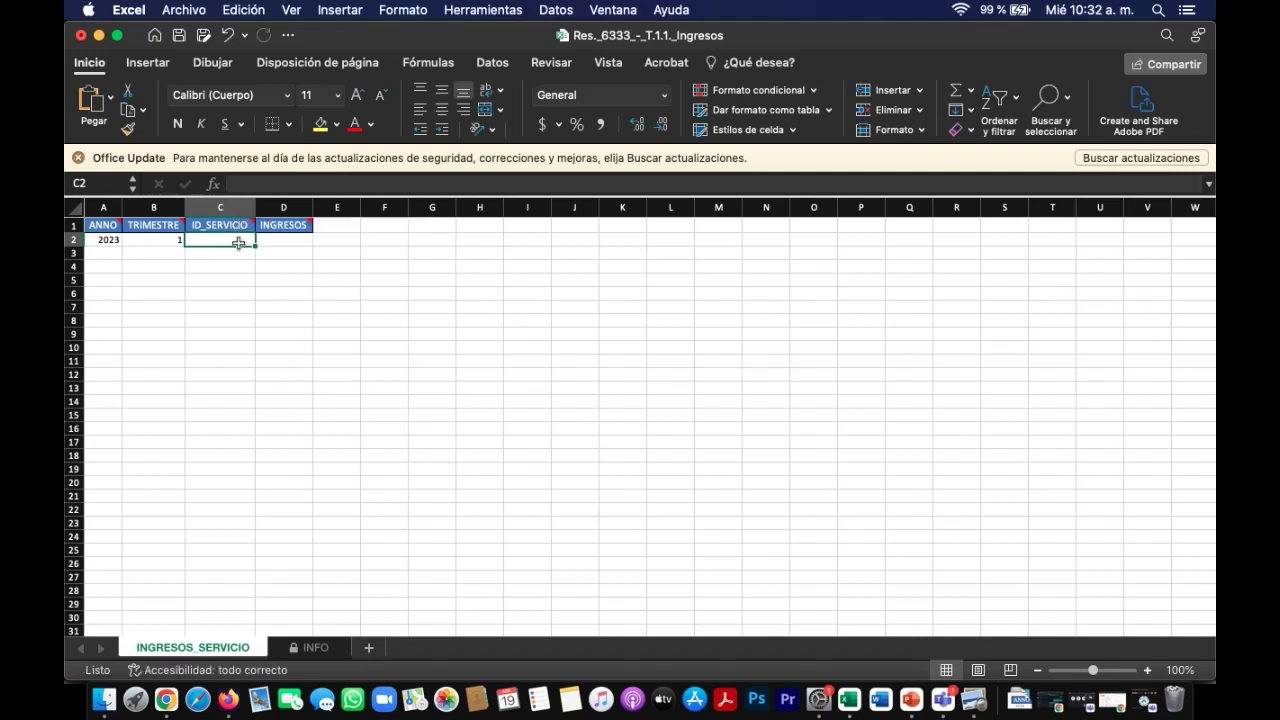
text(101)
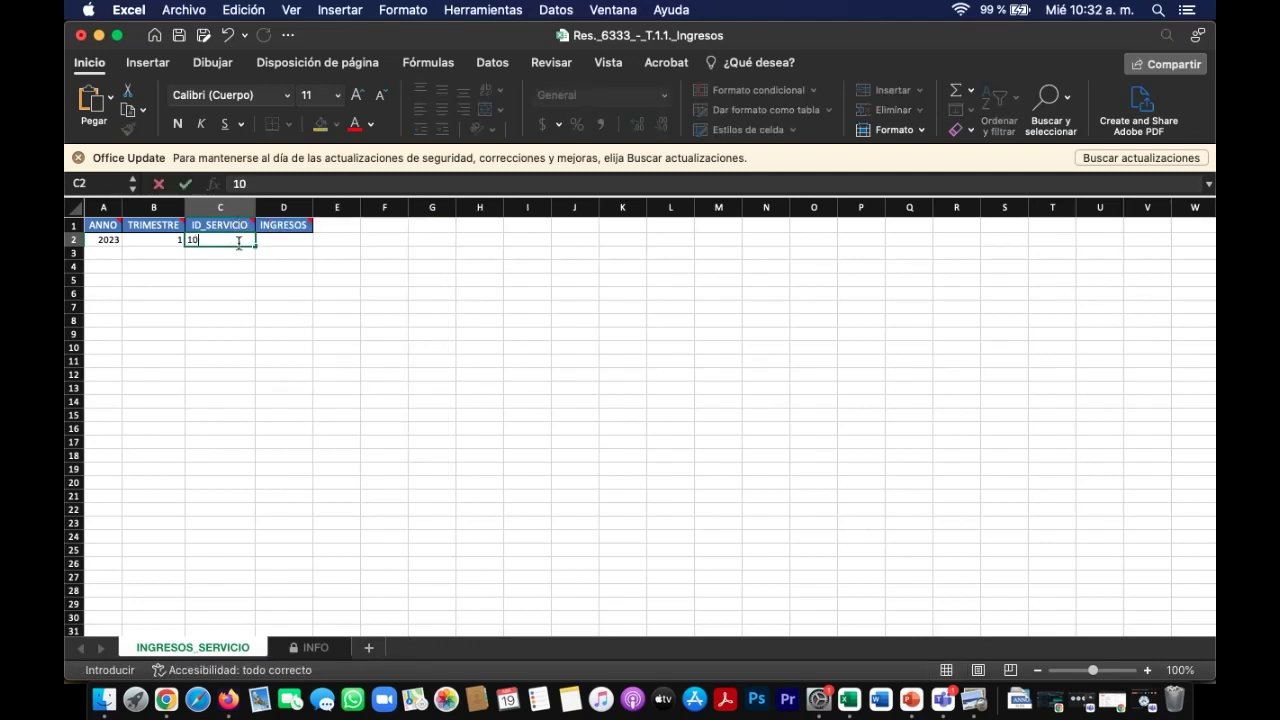
click(289, 243)
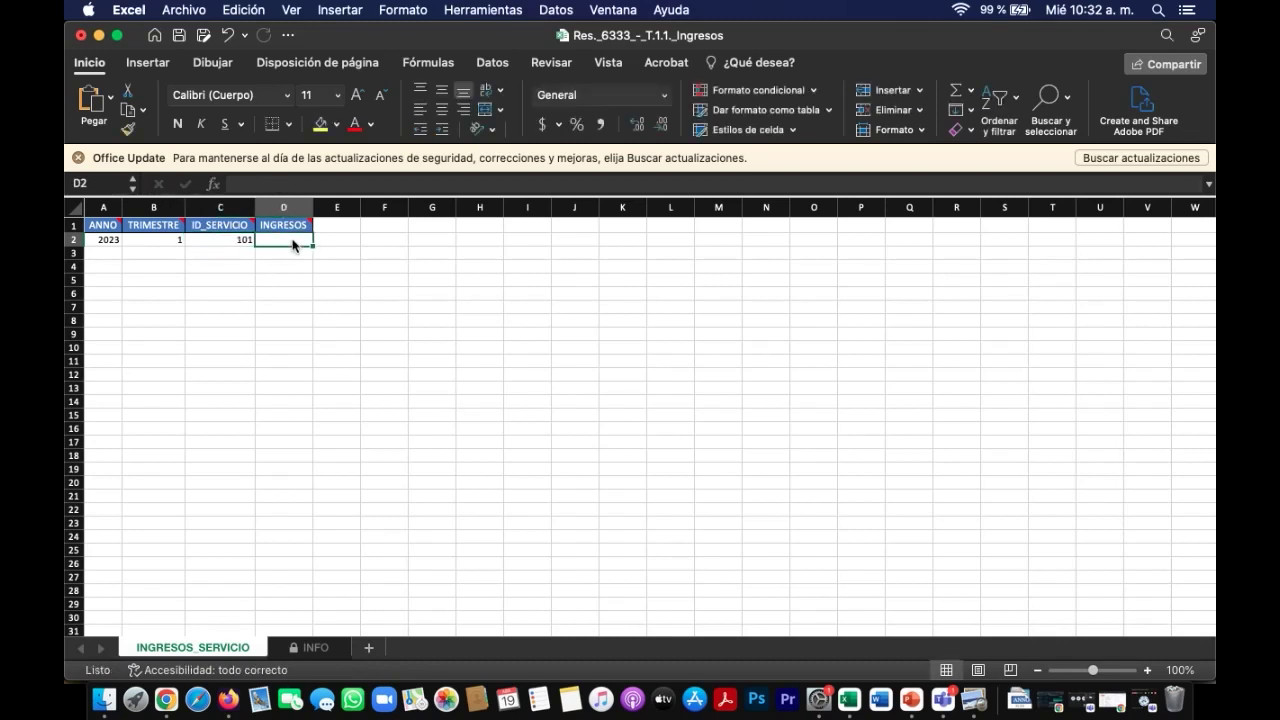
Enter income 2000000g in D2, then cancel the rejected upload in HECaa
text(200)
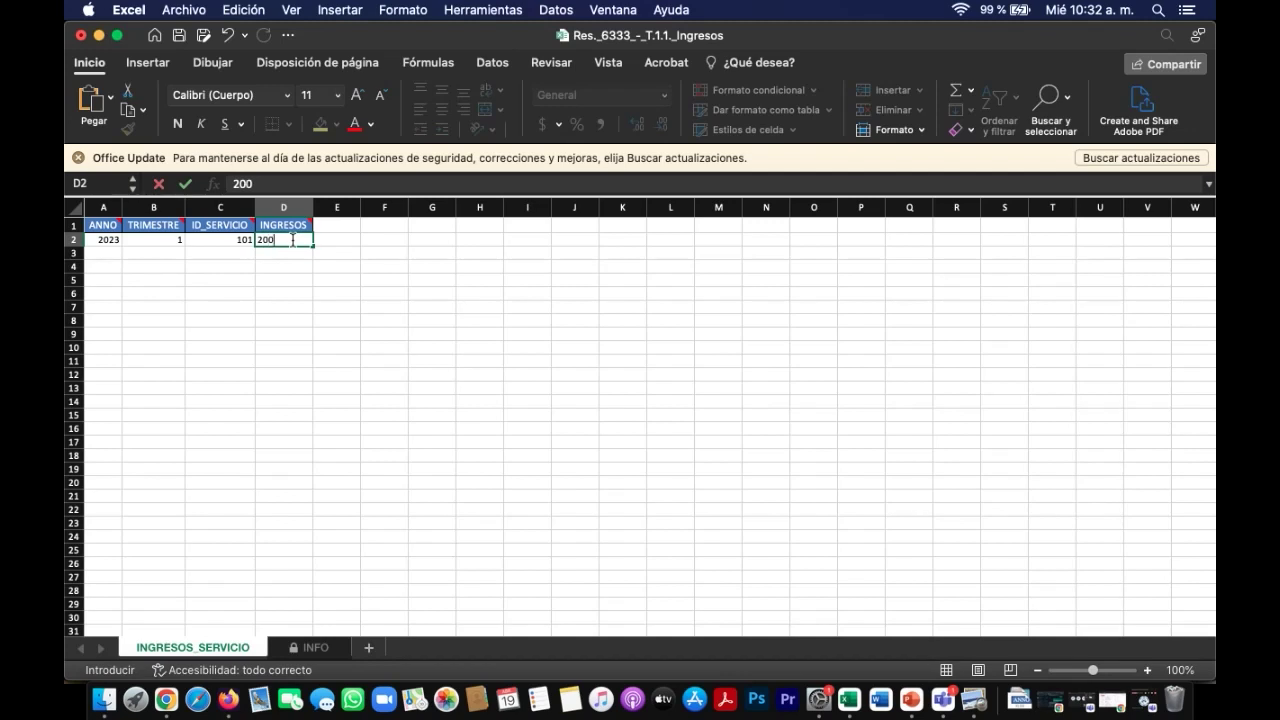
key(BackSpace)
key(BackSpace)
key(BackSpace)
text(2)
text(.000)
key(BackSpace)
key(BackSpace)
key(BackSpace)
key(BackSpace)
text(000000)
click(91, 66)
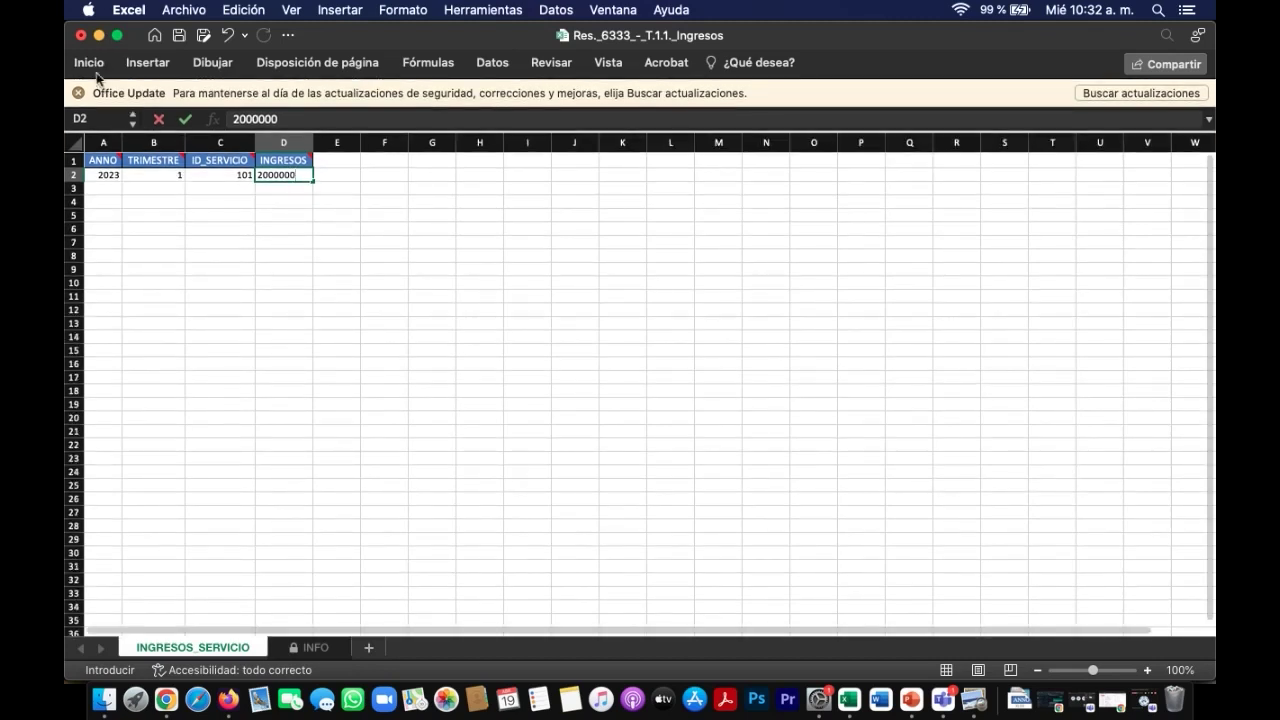
click(95, 66)
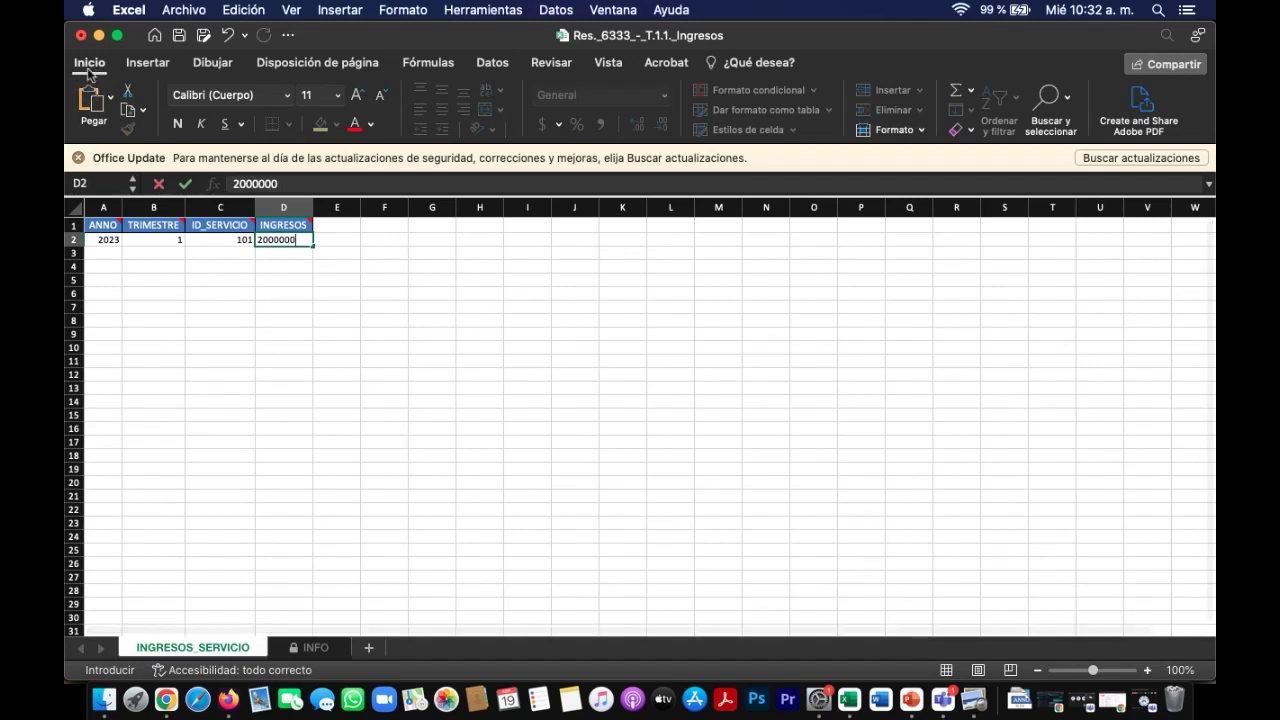
text(g)
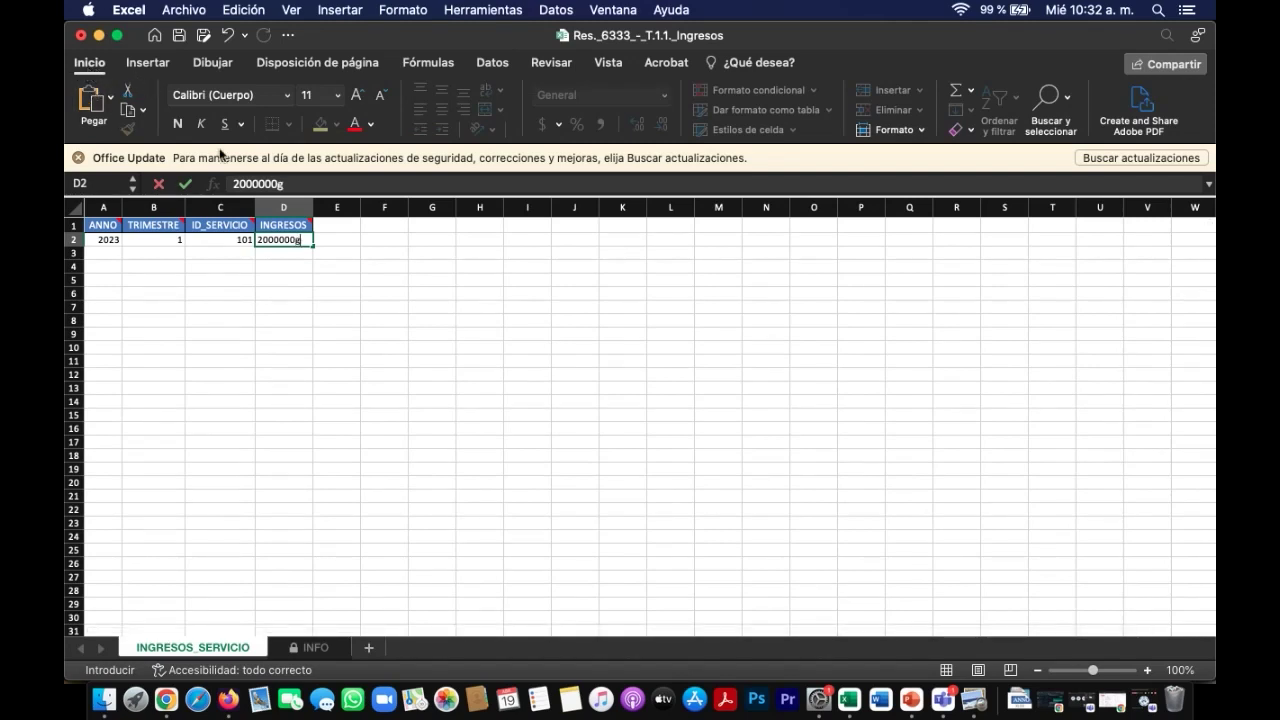
click(401, 288)
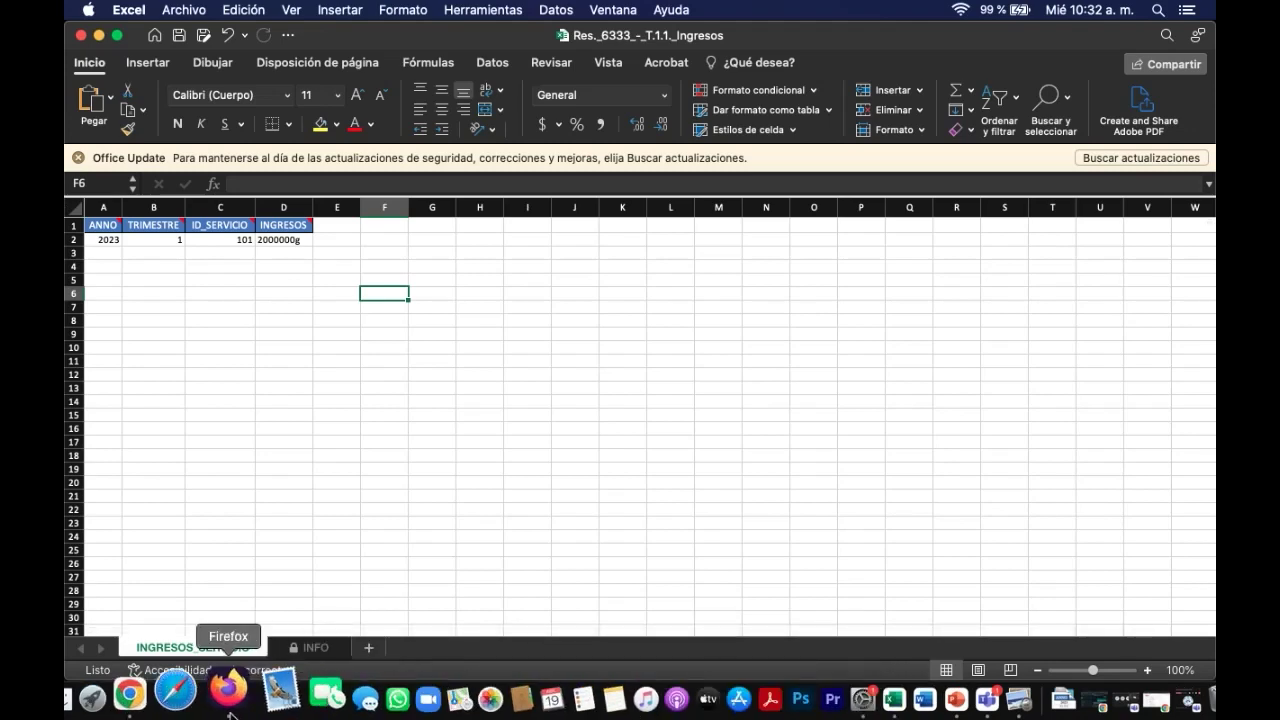
click(224, 690)
click(597, 626)
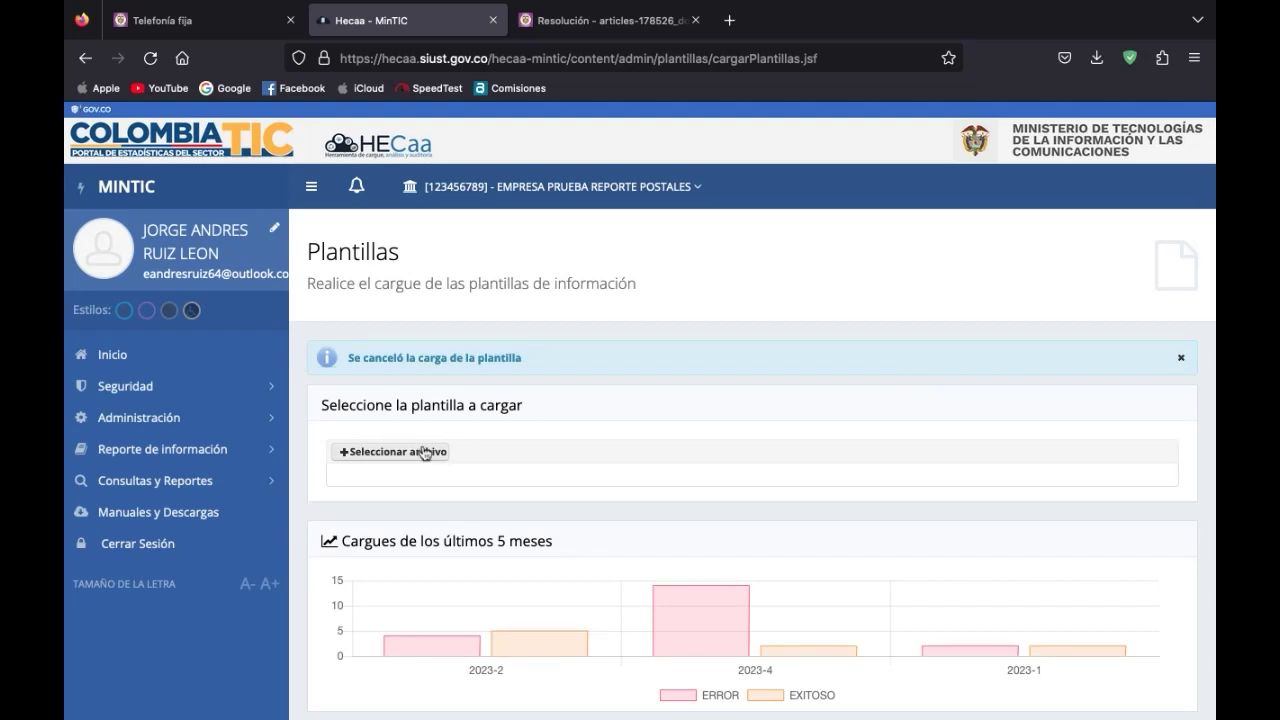
Re-upload Res._6333_-_T.1.1._Ingresos.xlsx from Descargas so it reads 1 record
click(424, 453)
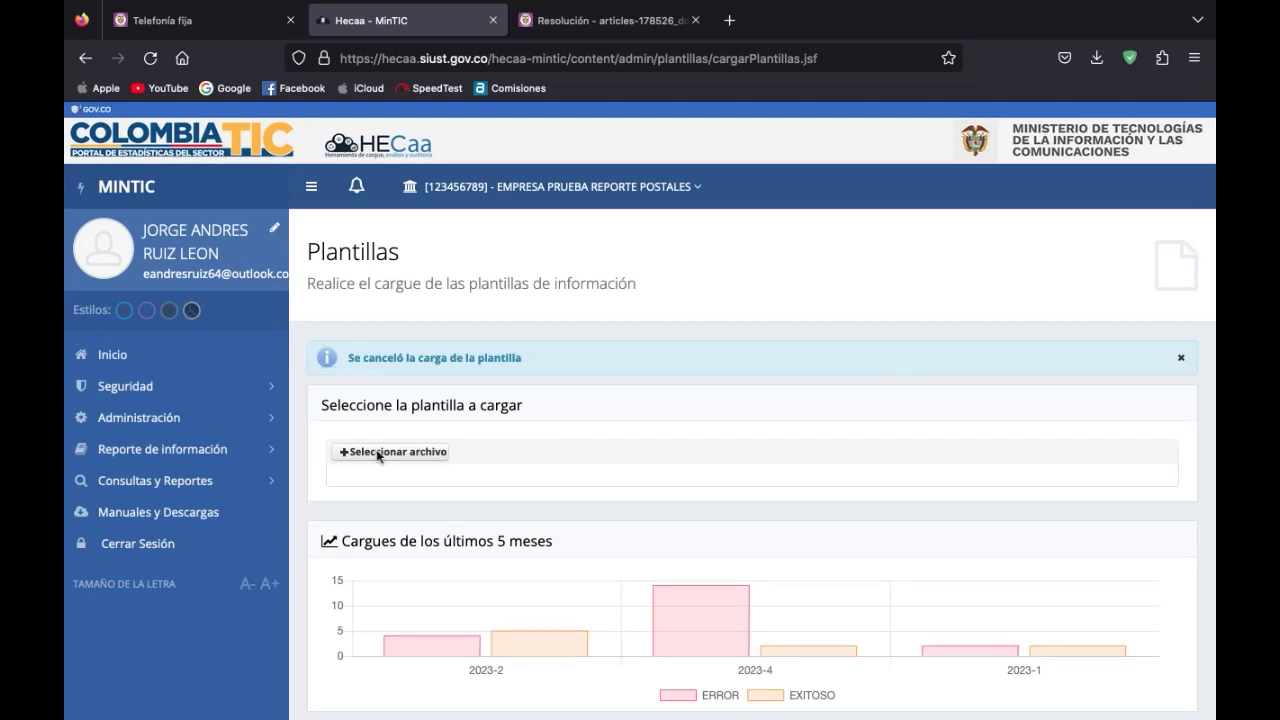
double_click(603, 150)
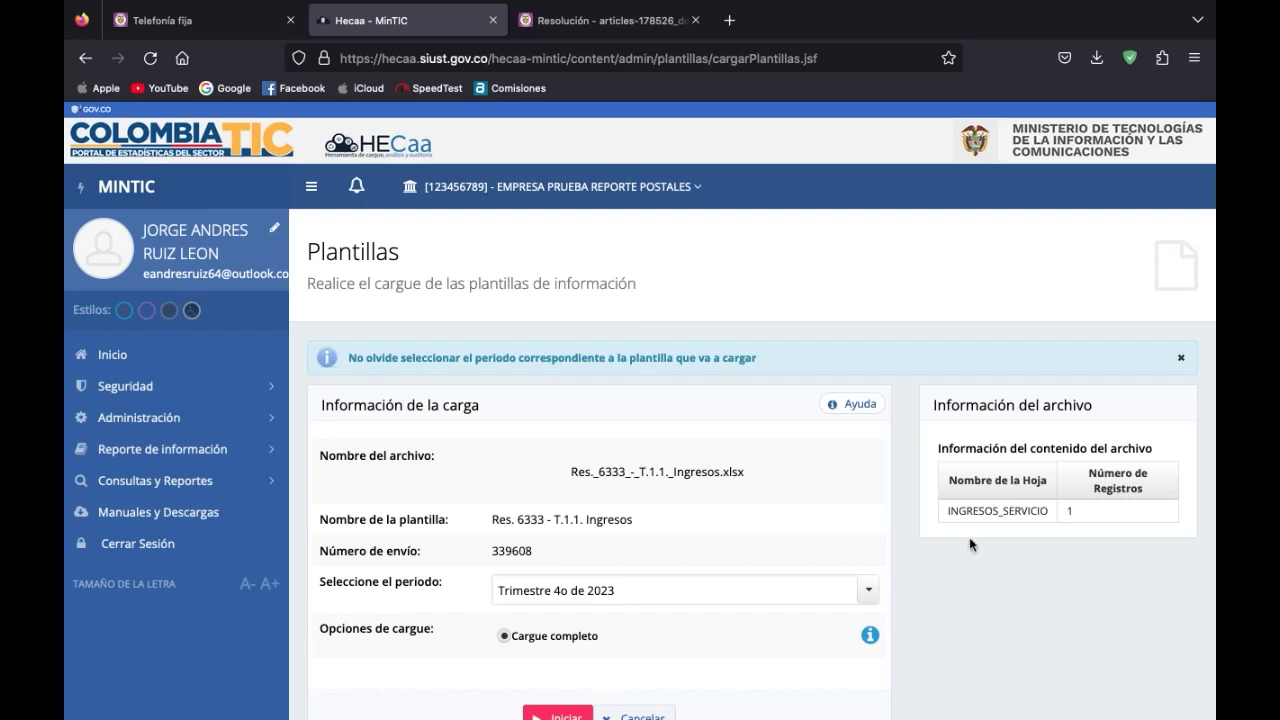
Set the reporting period to Trimestre 1o de 2023 and start validating the upload
scroll(945, 570, down, 3)
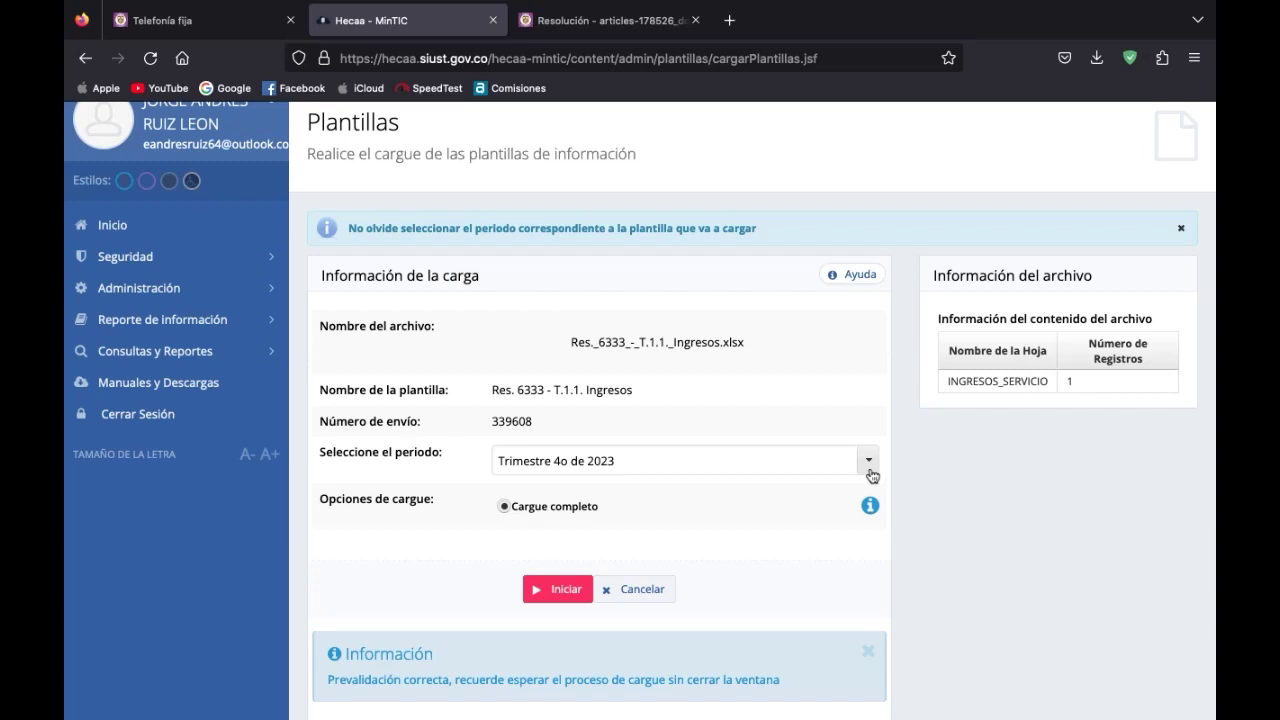
click(869, 462)
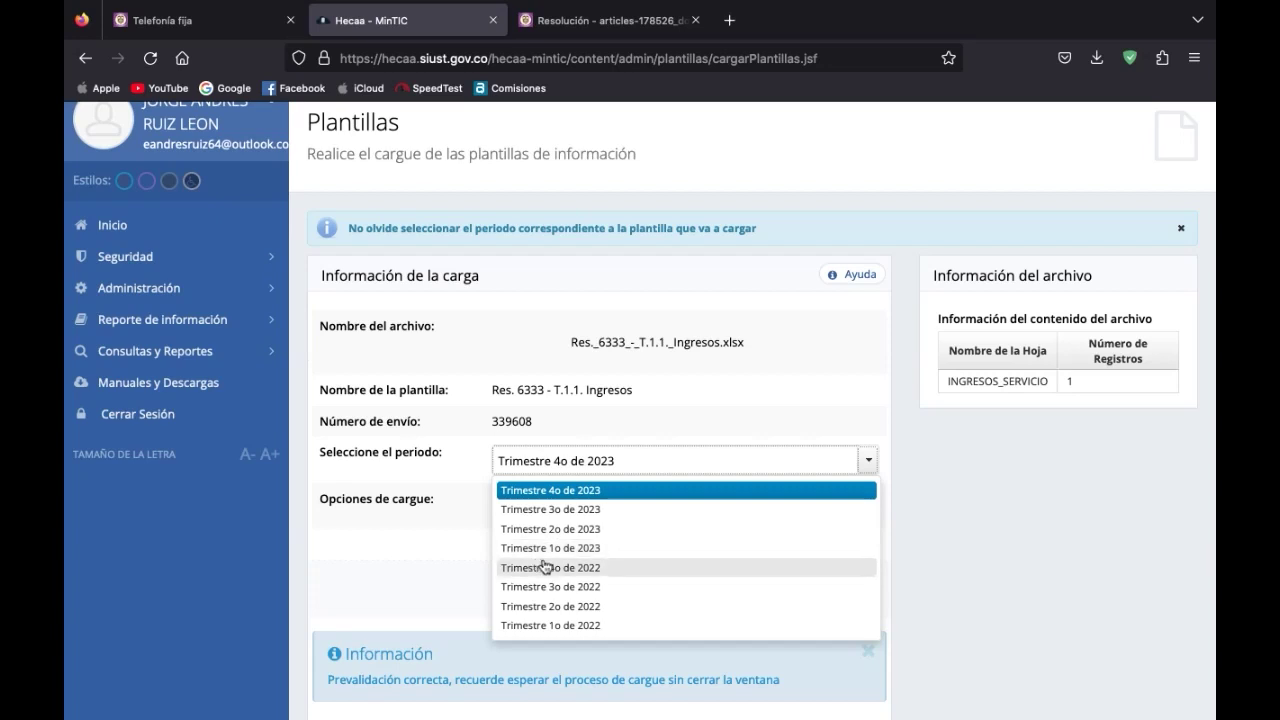
click(604, 549)
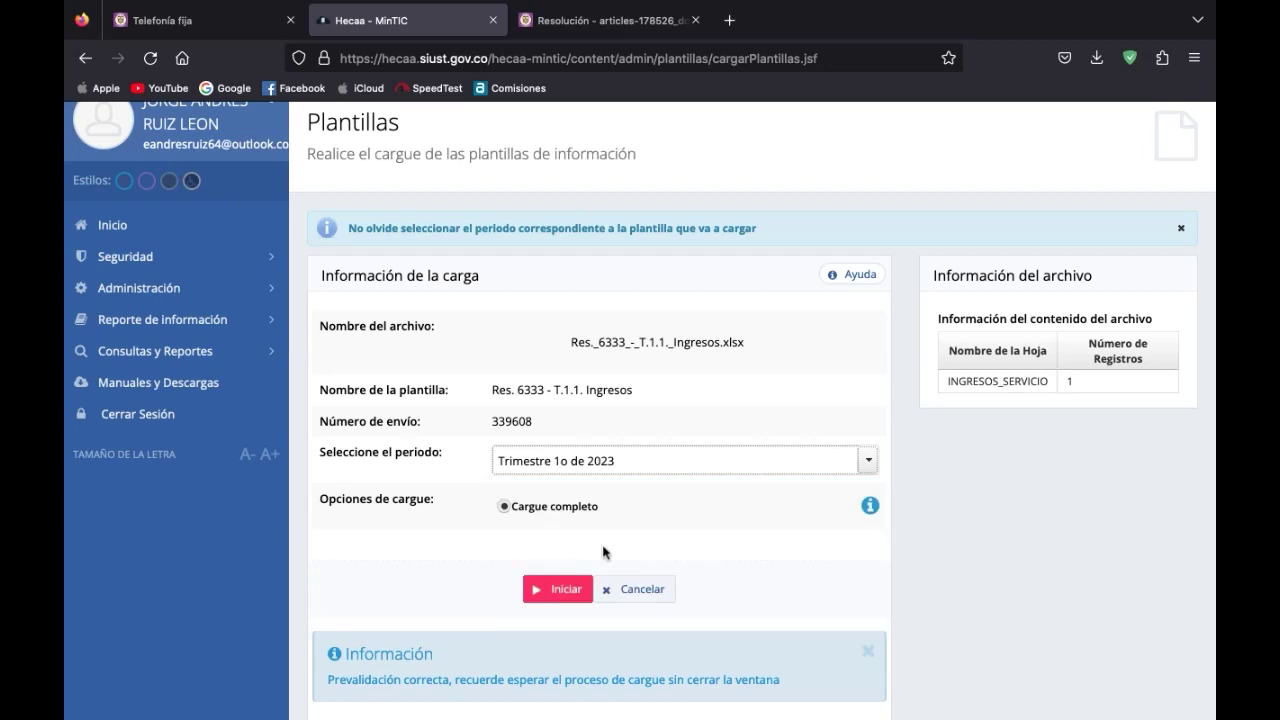
click(867, 465)
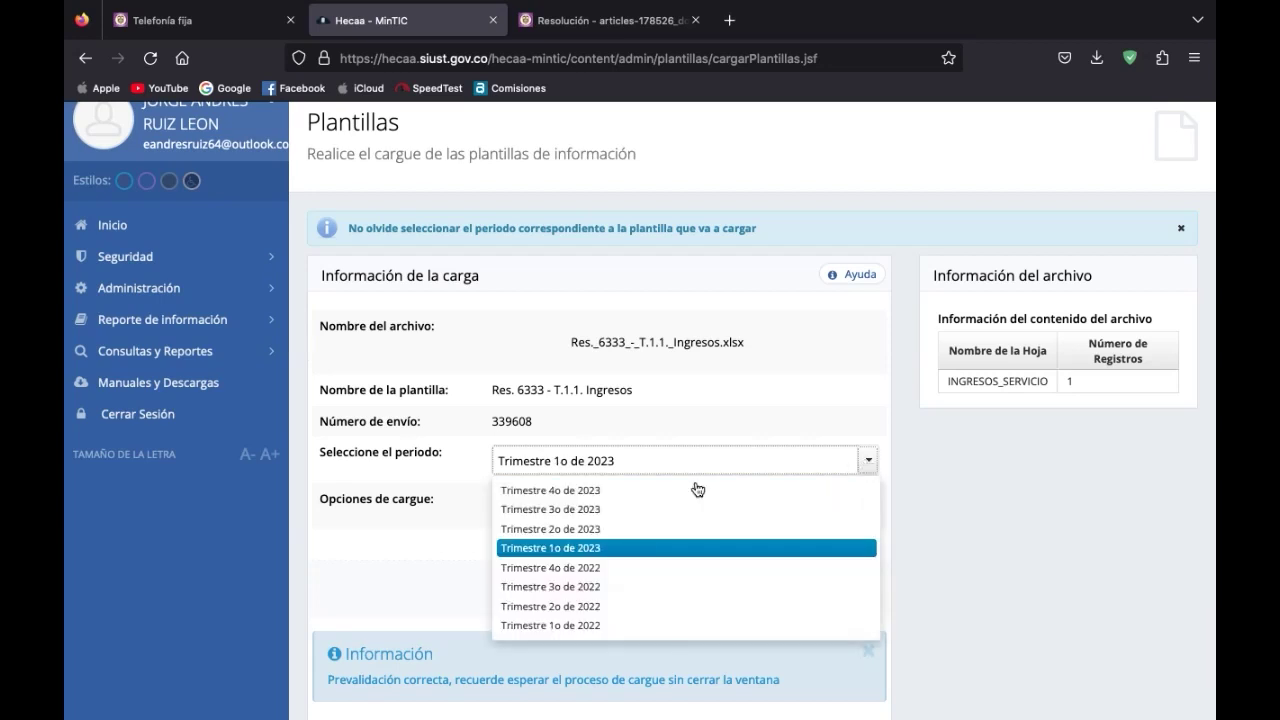
click(596, 588)
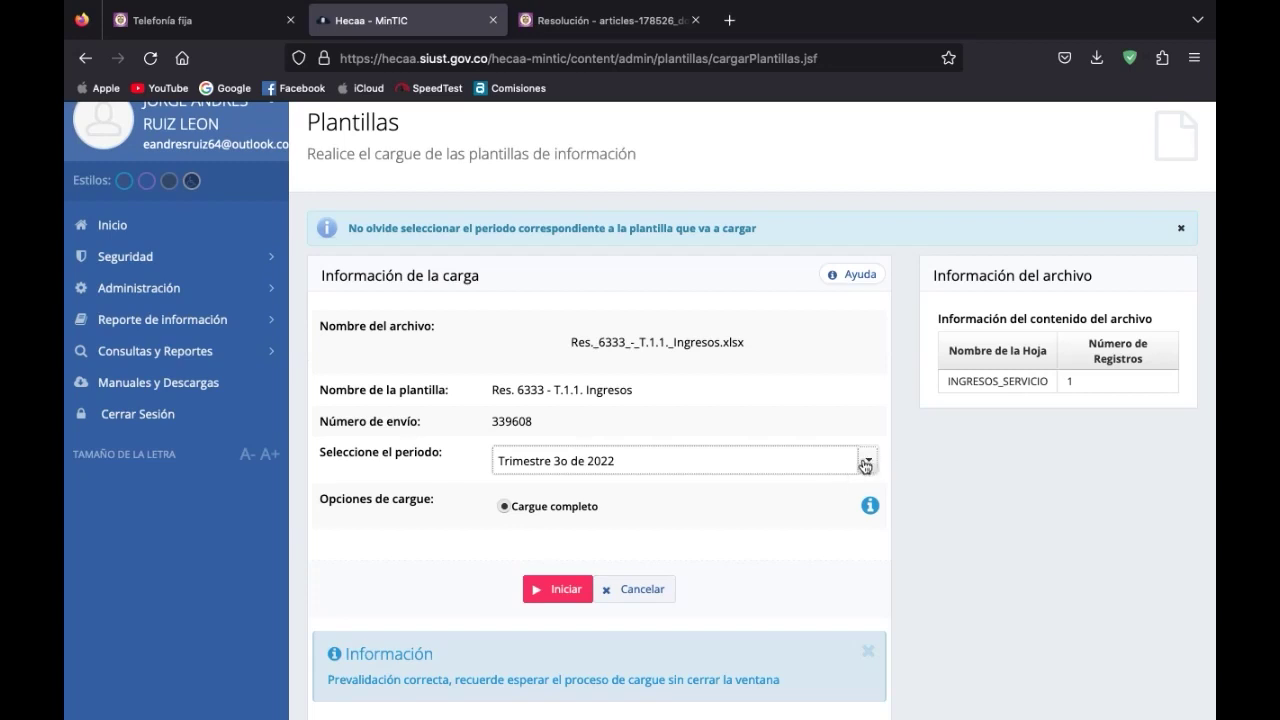
click(867, 461)
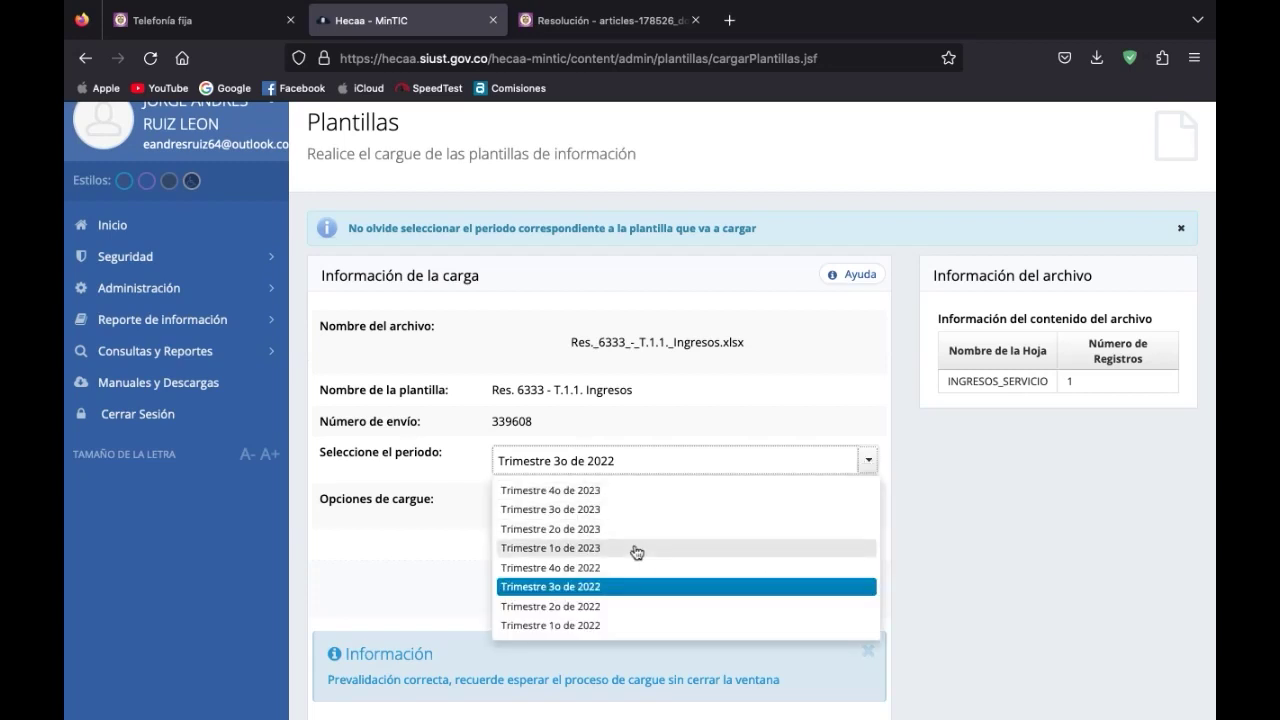
click(634, 548)
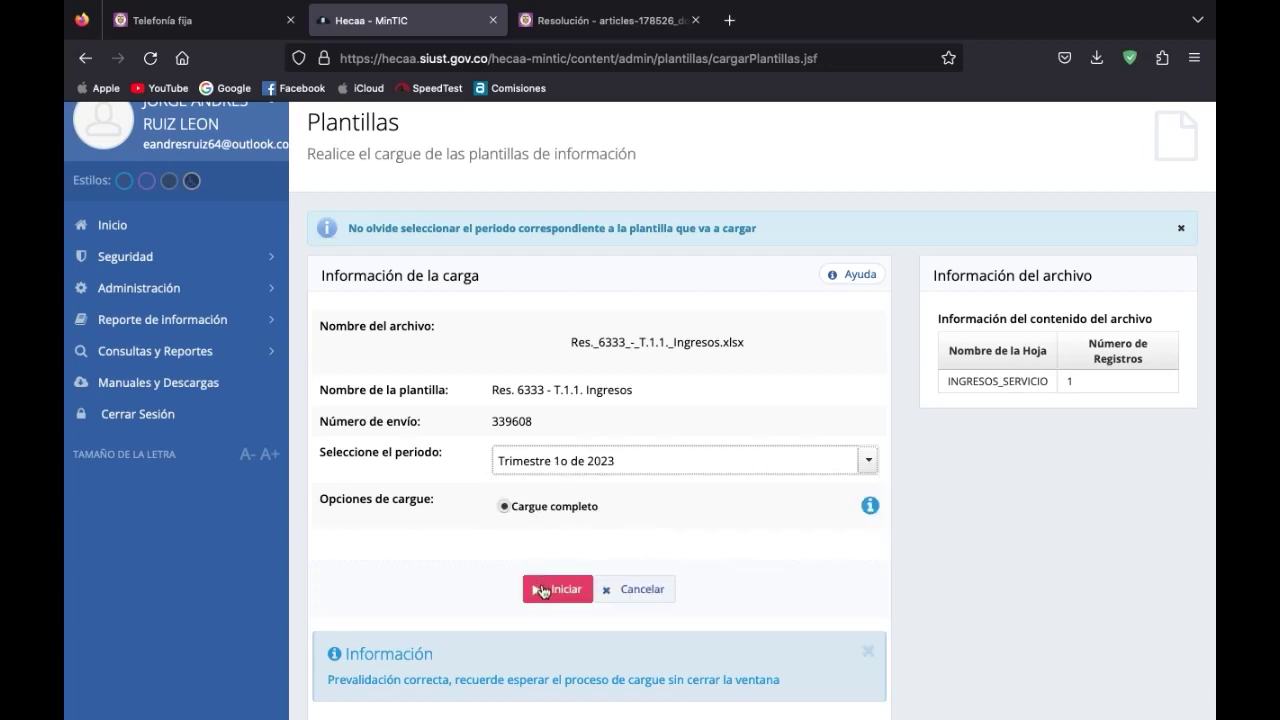
click(545, 590)
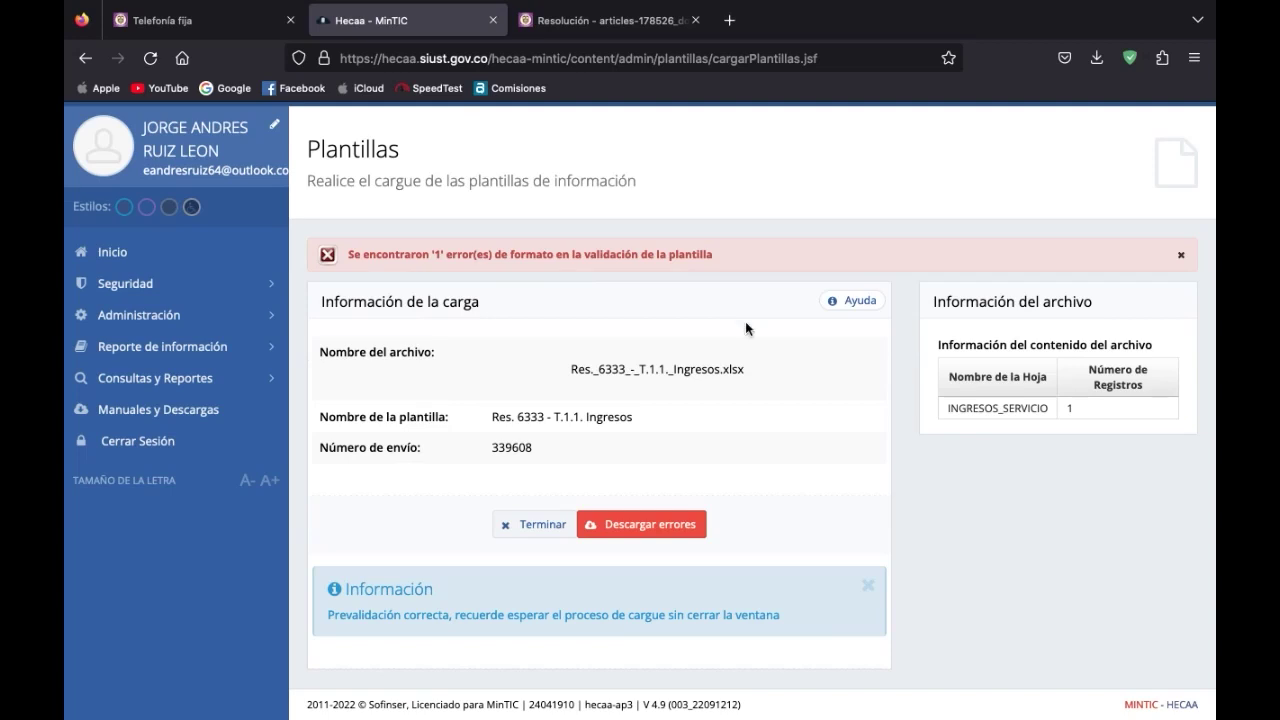
Download Res._6333_-_T.1.1._Ingresos_errores.xlsx and open it in Excel
click(665, 530)
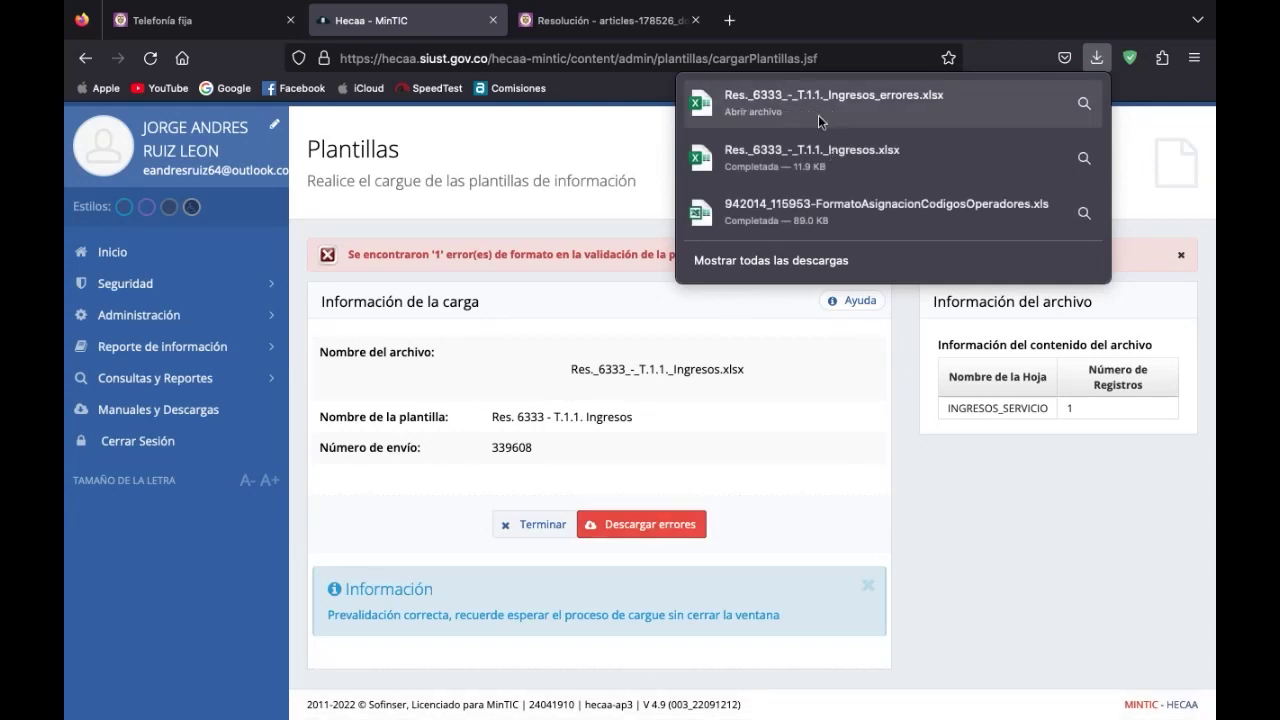
click(868, 115)
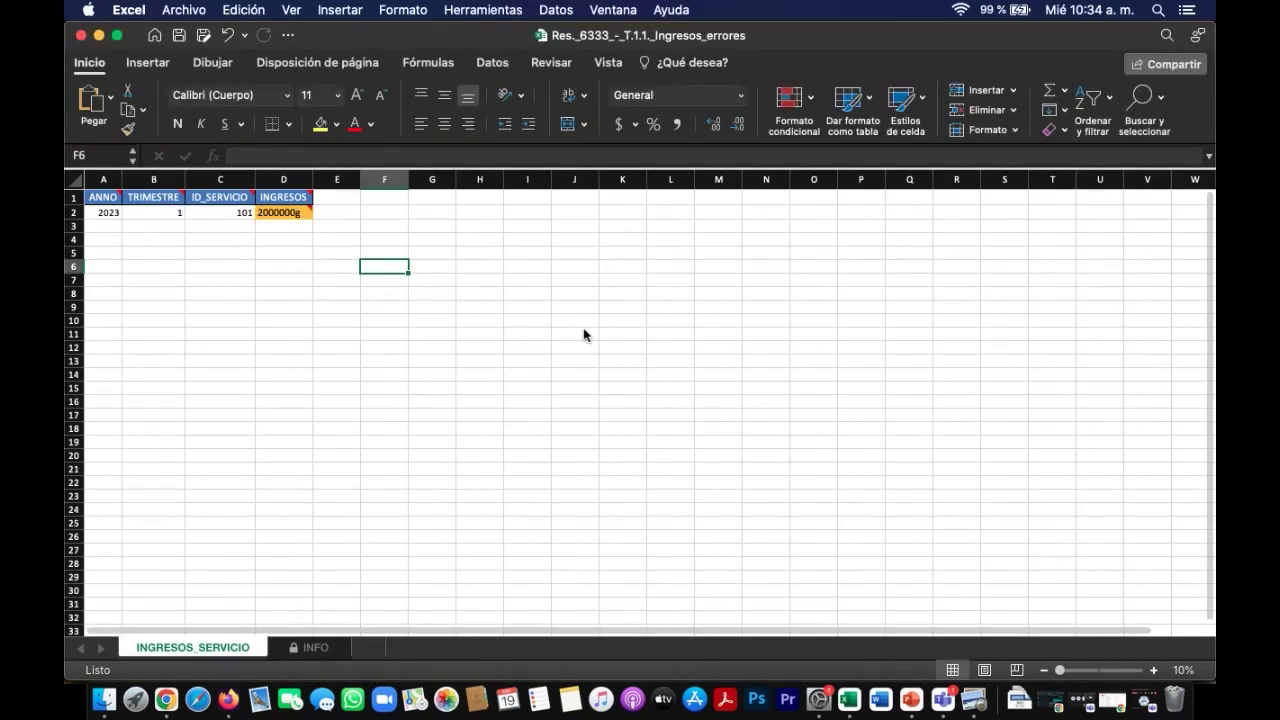
Remove the trailing 'g' so cell D2 holds 2000000
click(297, 241)
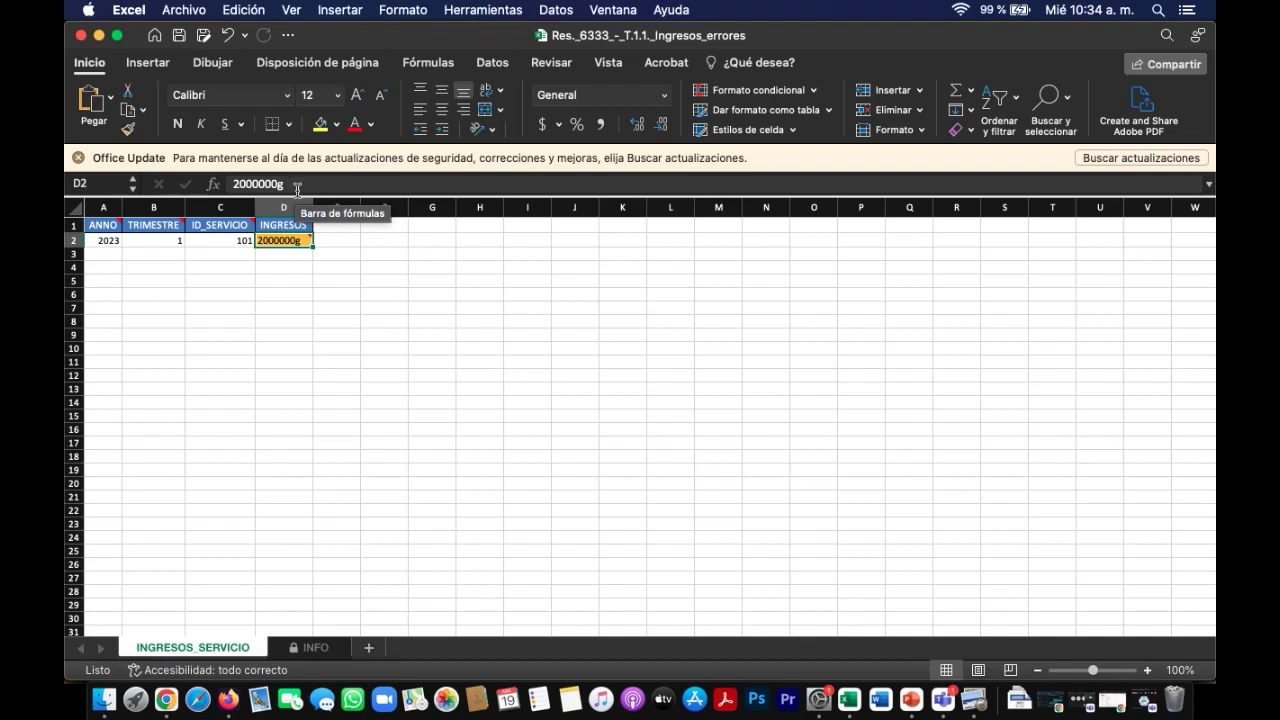
click(297, 190)
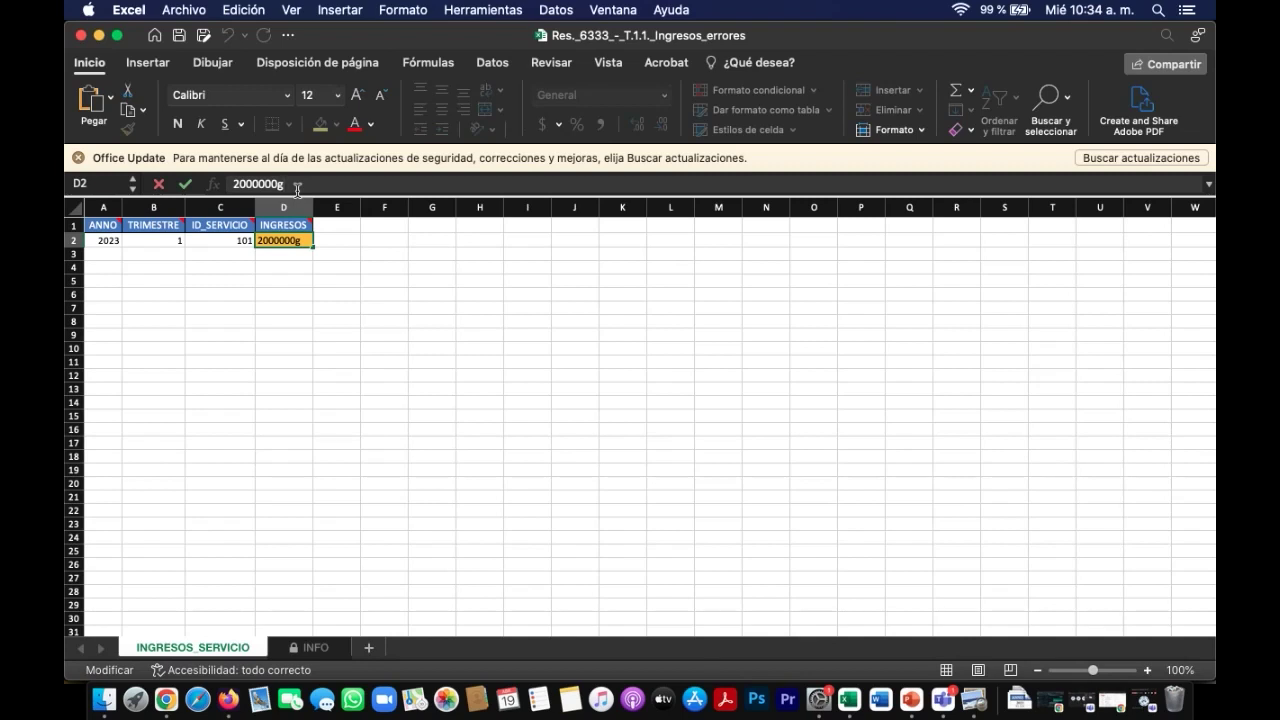
key(BackSpace)
click(181, 38)
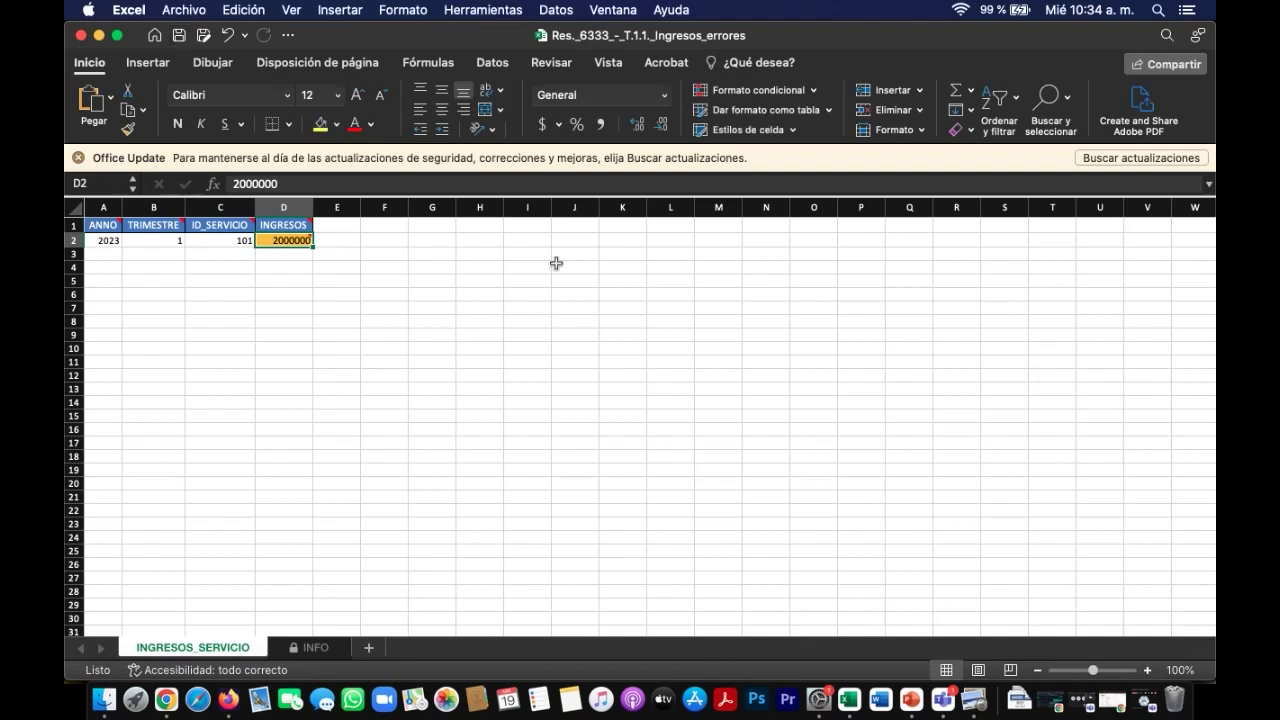
Return to HECaa and open Reporte de información > Cargar plantillas
click(226, 690)
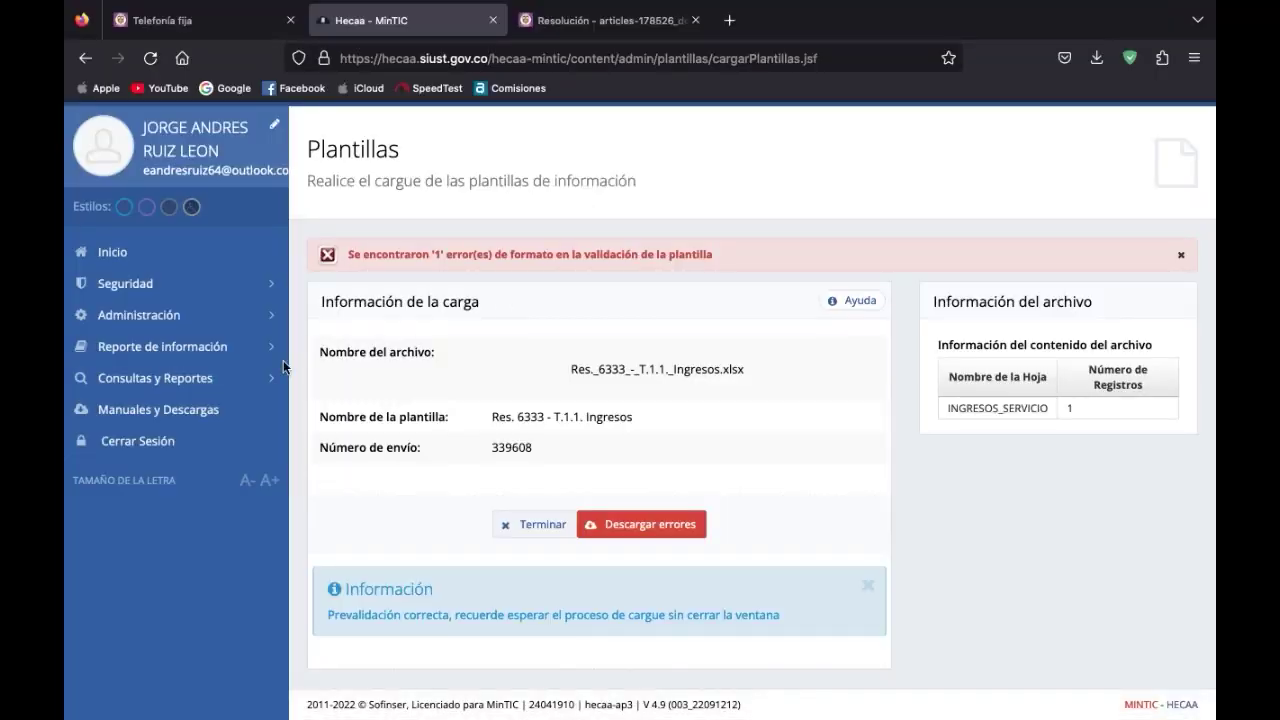
click(238, 345)
click(224, 406)
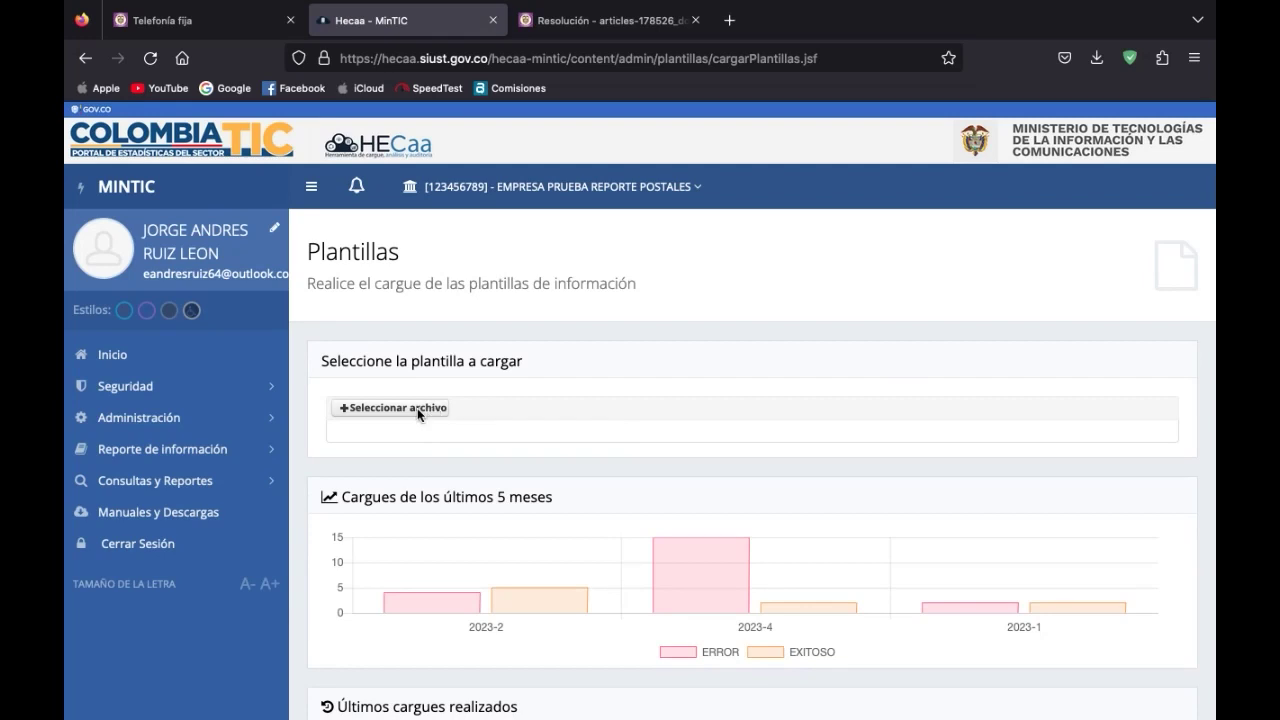
Upload the corrected Ingresos_errores.xlsx for Trimestre 1o de 2023 and download its filing receipt
click(417, 408)
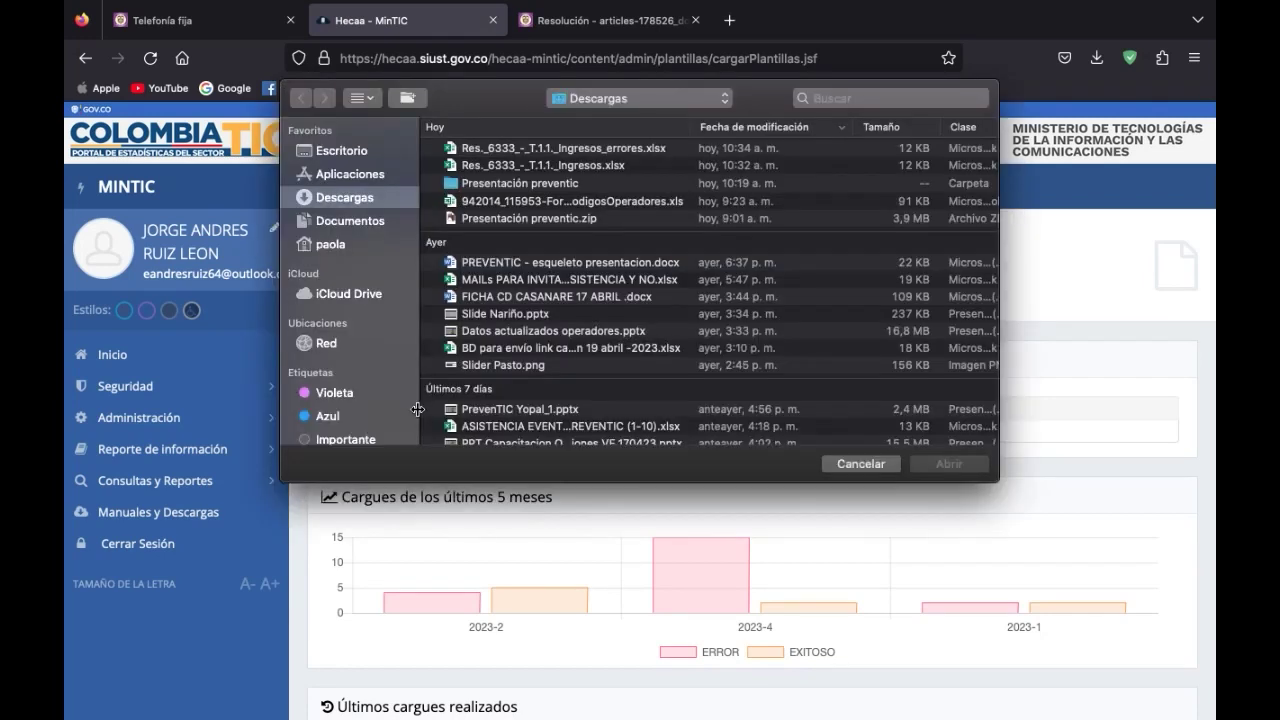
double_click(598, 150)
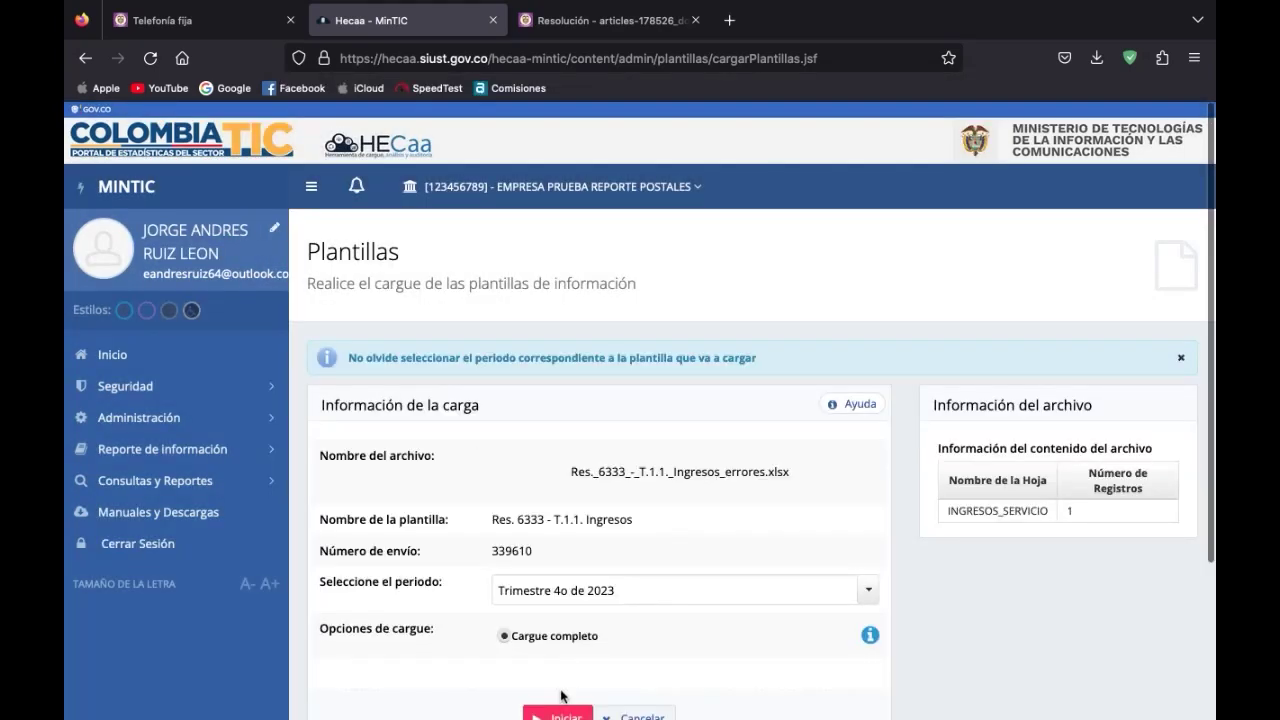
click(868, 590)
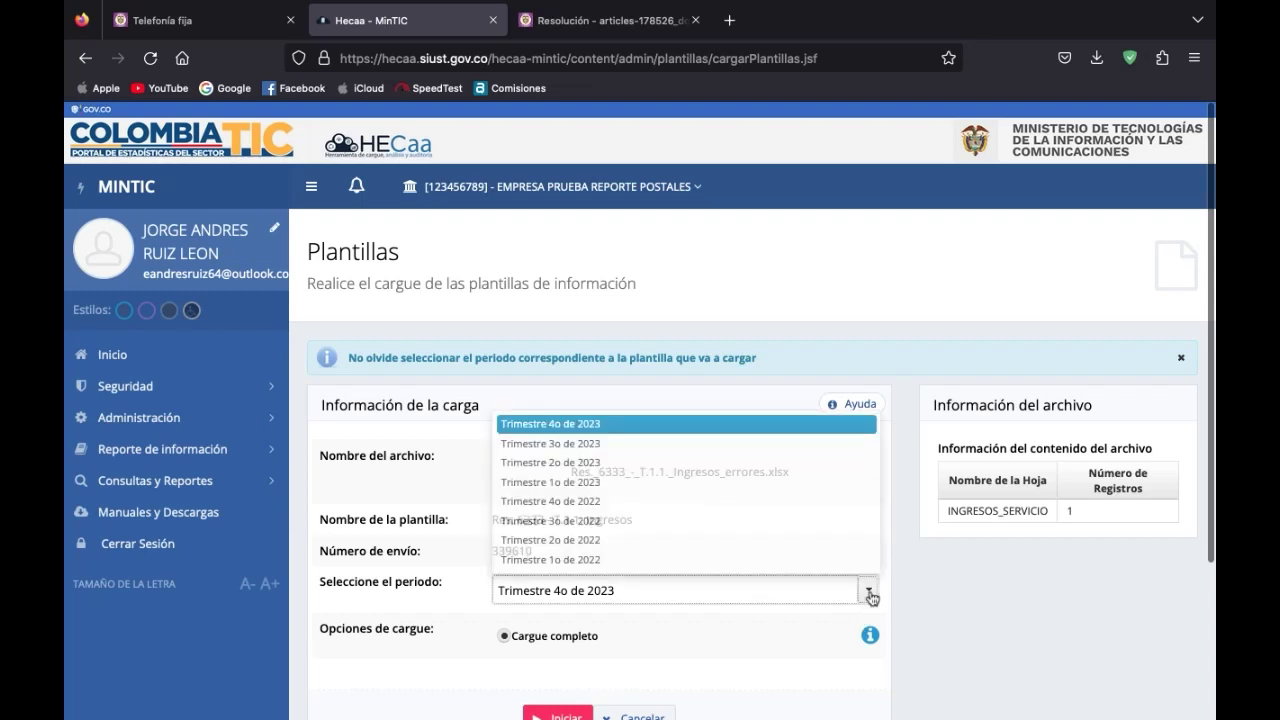
click(760, 484)
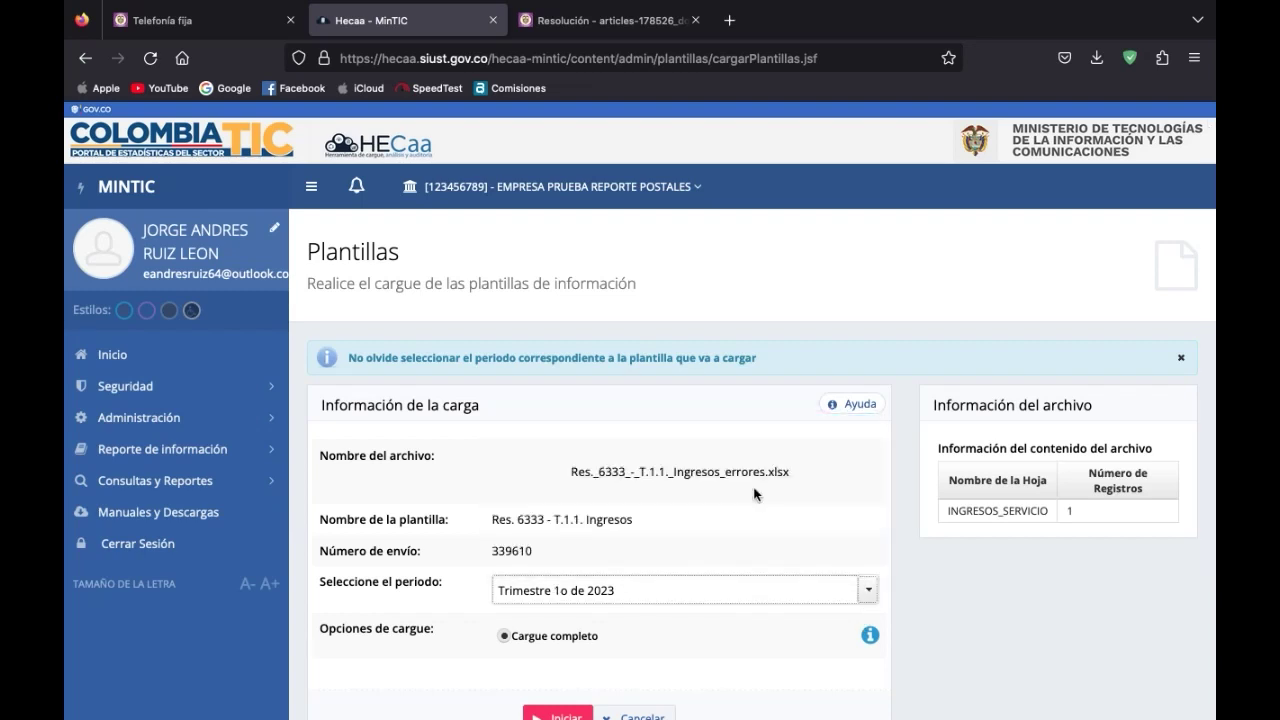
click(556, 716)
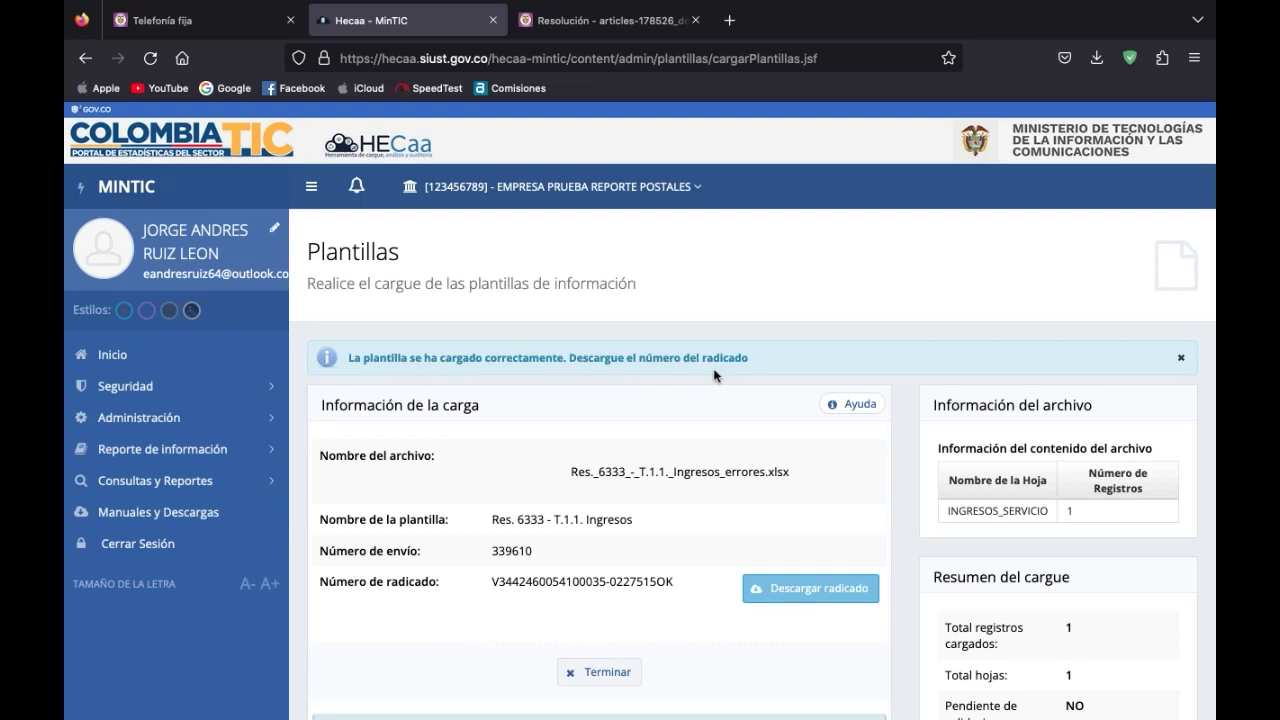
click(784, 596)
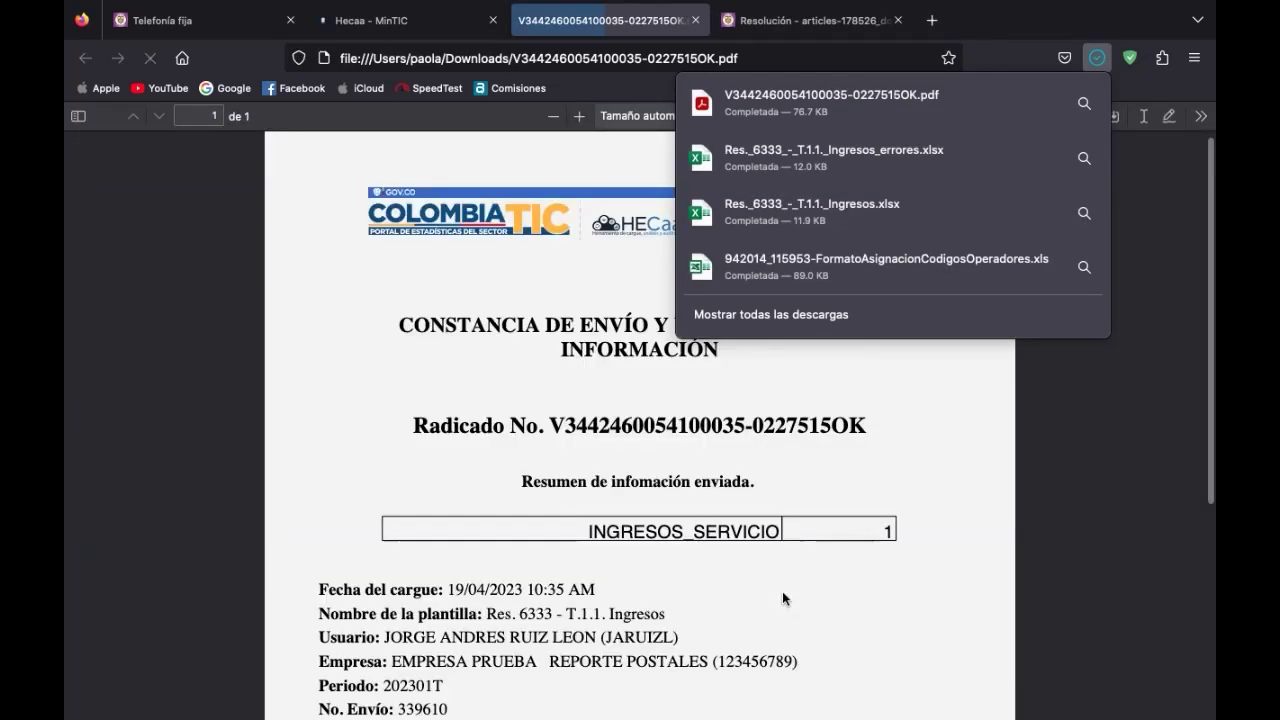
Look over the receipt PDF, then go back to the 'Hecaa - MinTIC' tab
click(531, 391)
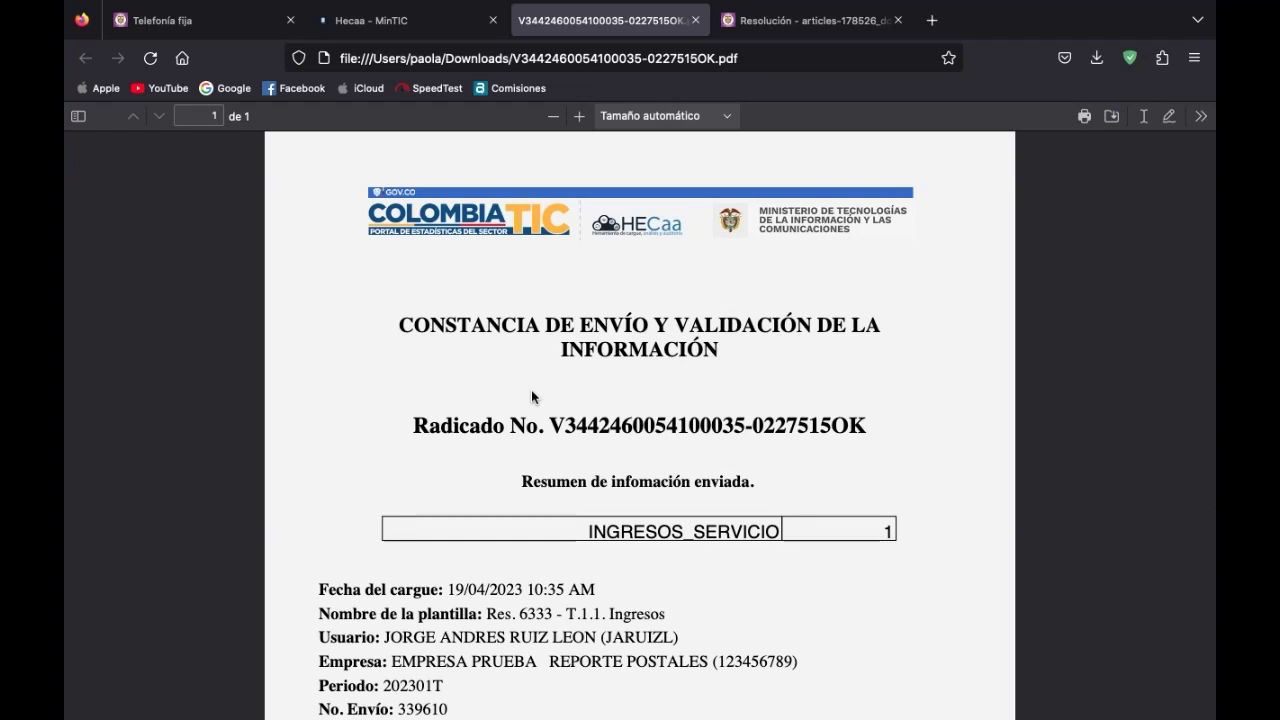
scroll(531, 391, down, 5)
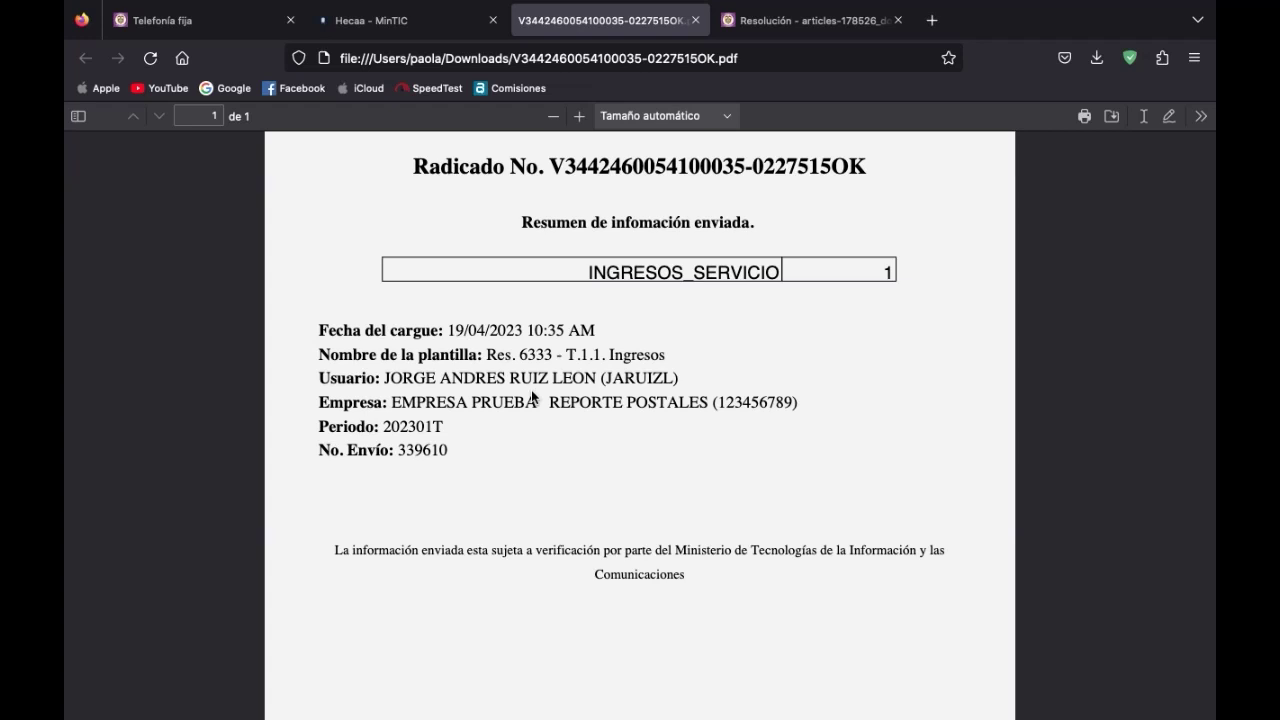
scroll(531, 395, up, 5)
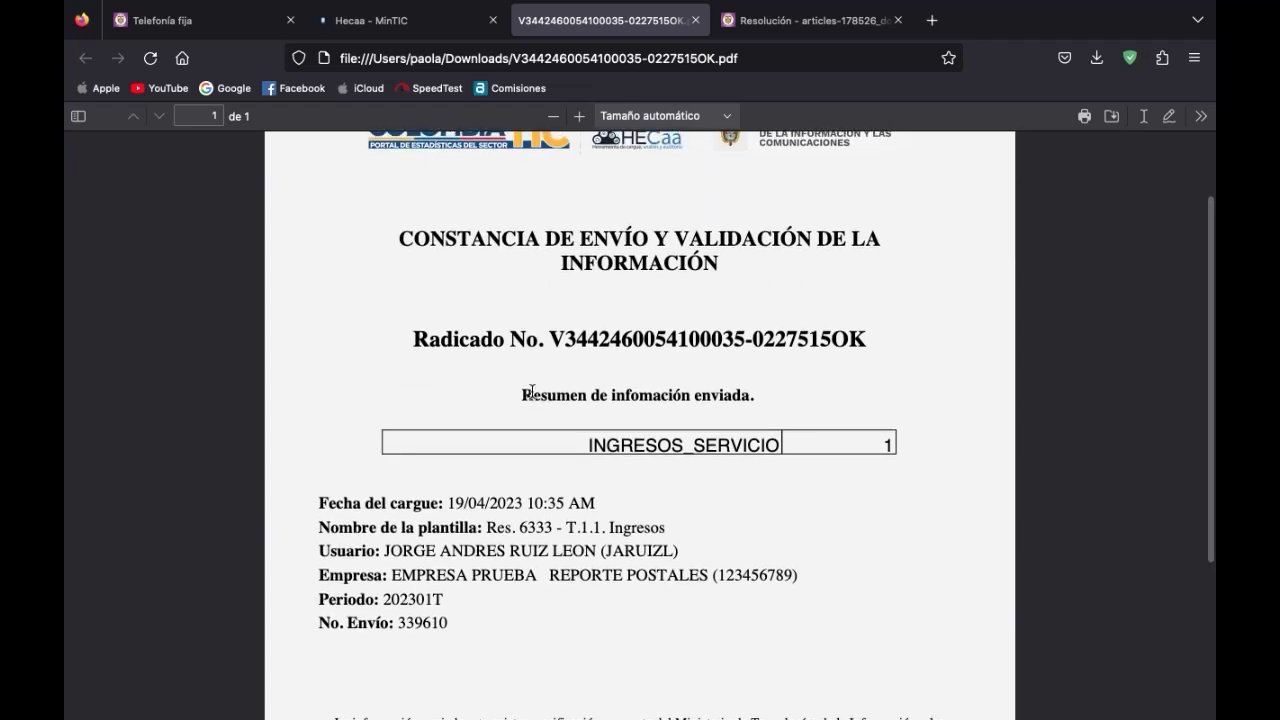
scroll(532, 391, down, 1)
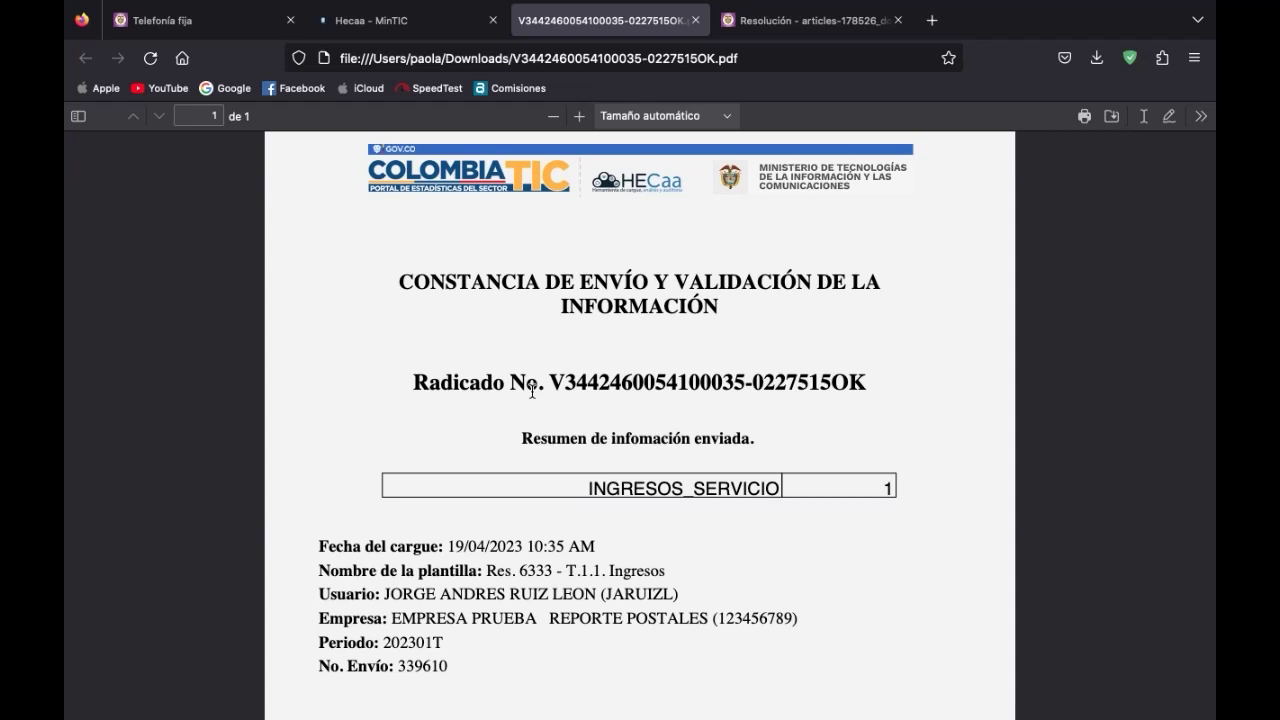
scroll(532, 391, up, 1)
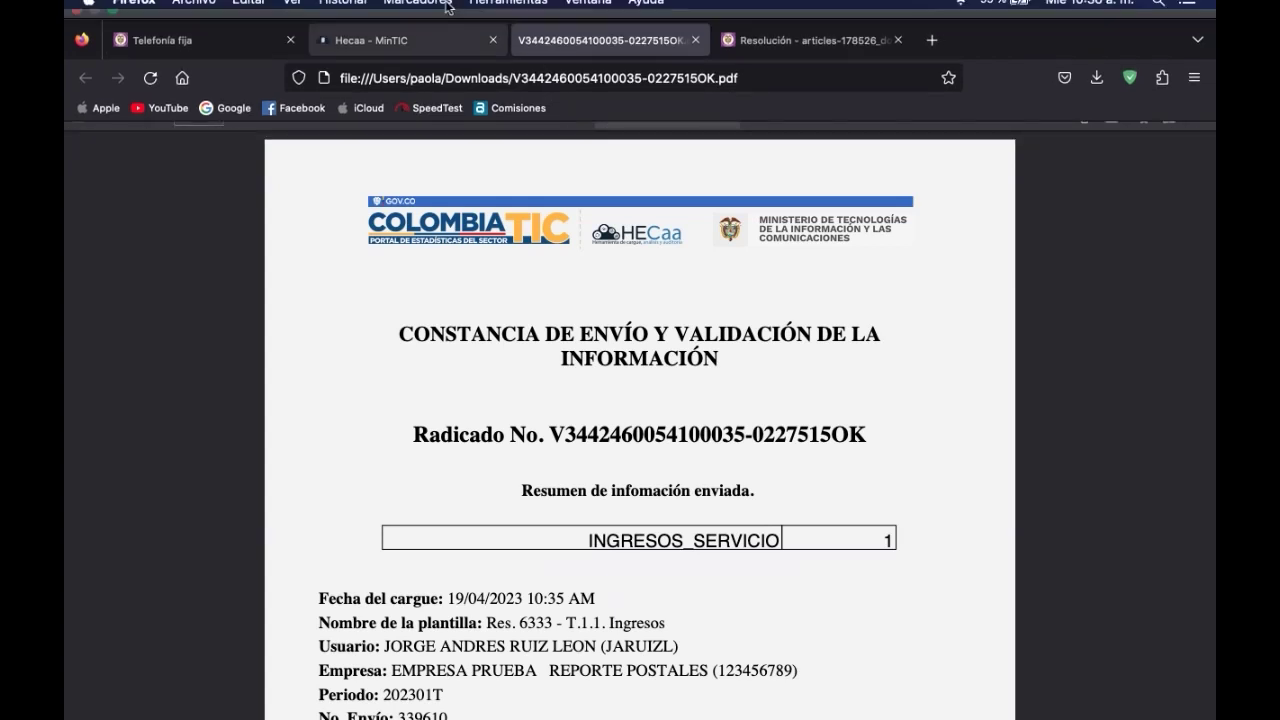
click(416, 12)
click(334, 74)
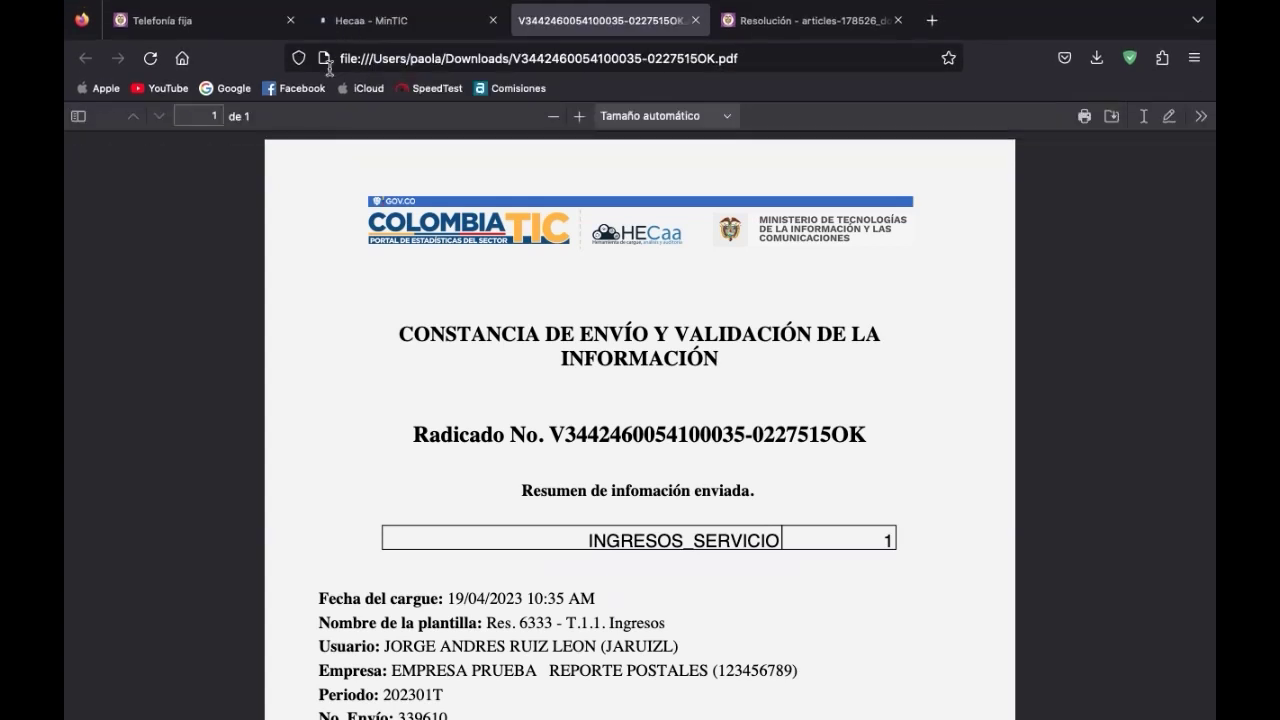
click(325, 26)
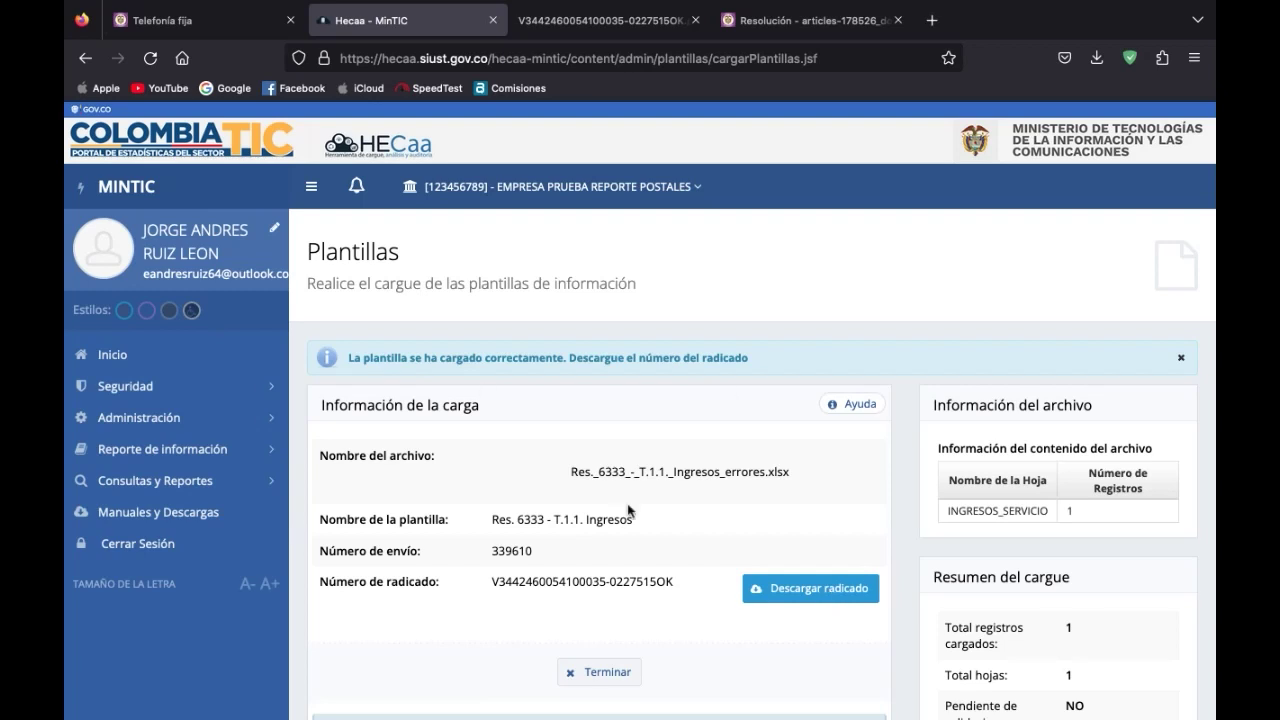
Open Reporte de información > Cargar en cero to reach the Reportar en Cero form
click(256, 461)
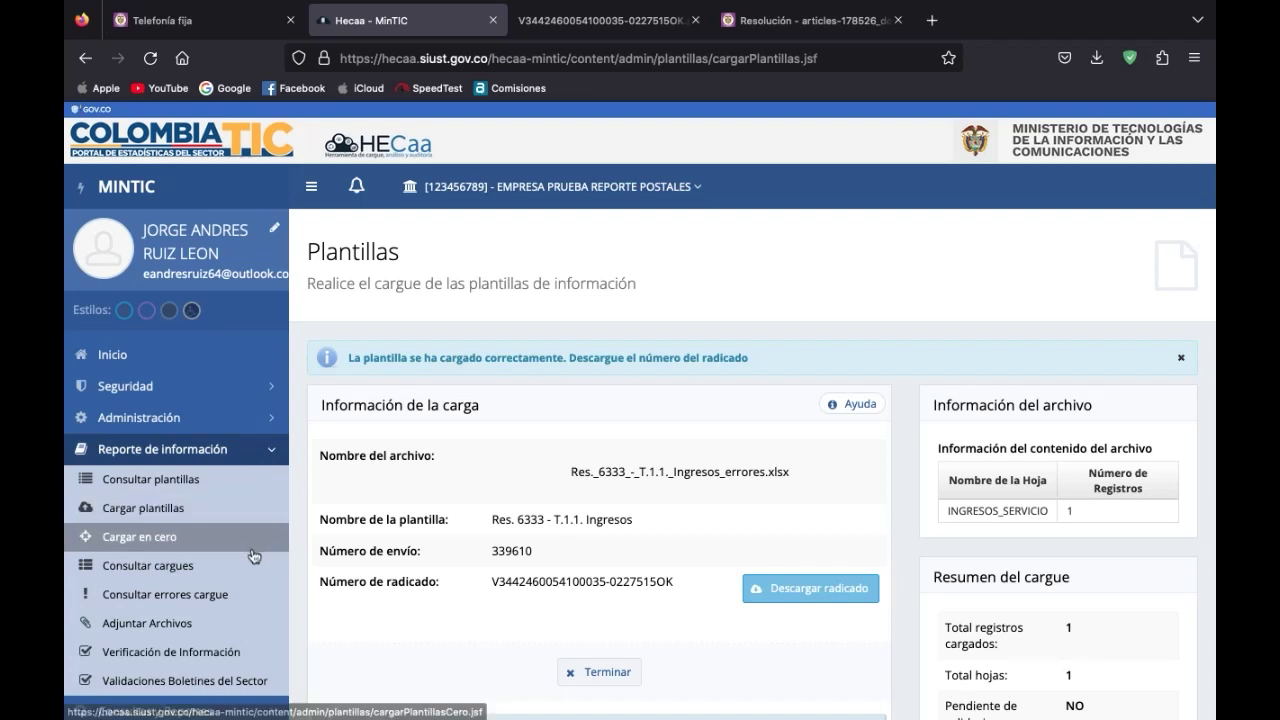
click(164, 553)
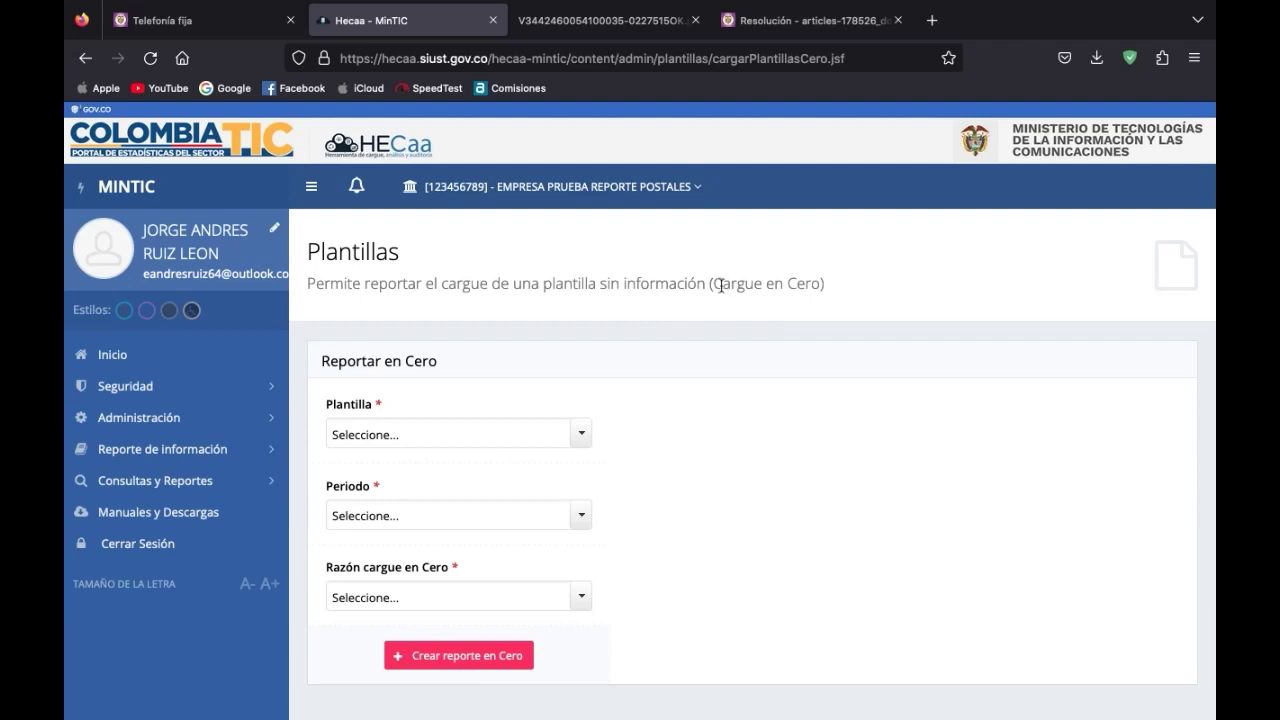
Search the Plantilla list for '1.1' and choose Res. 6333 - T.1.1. Ingresos
click(239, 454)
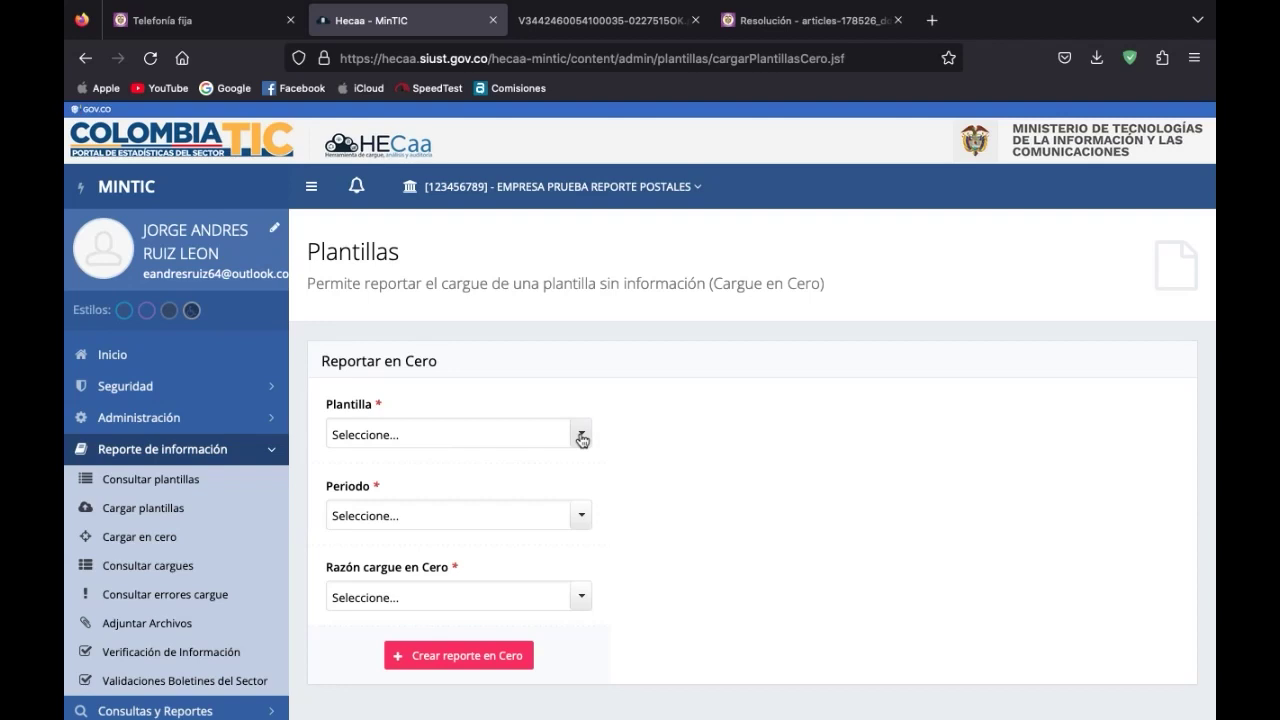
click(581, 438)
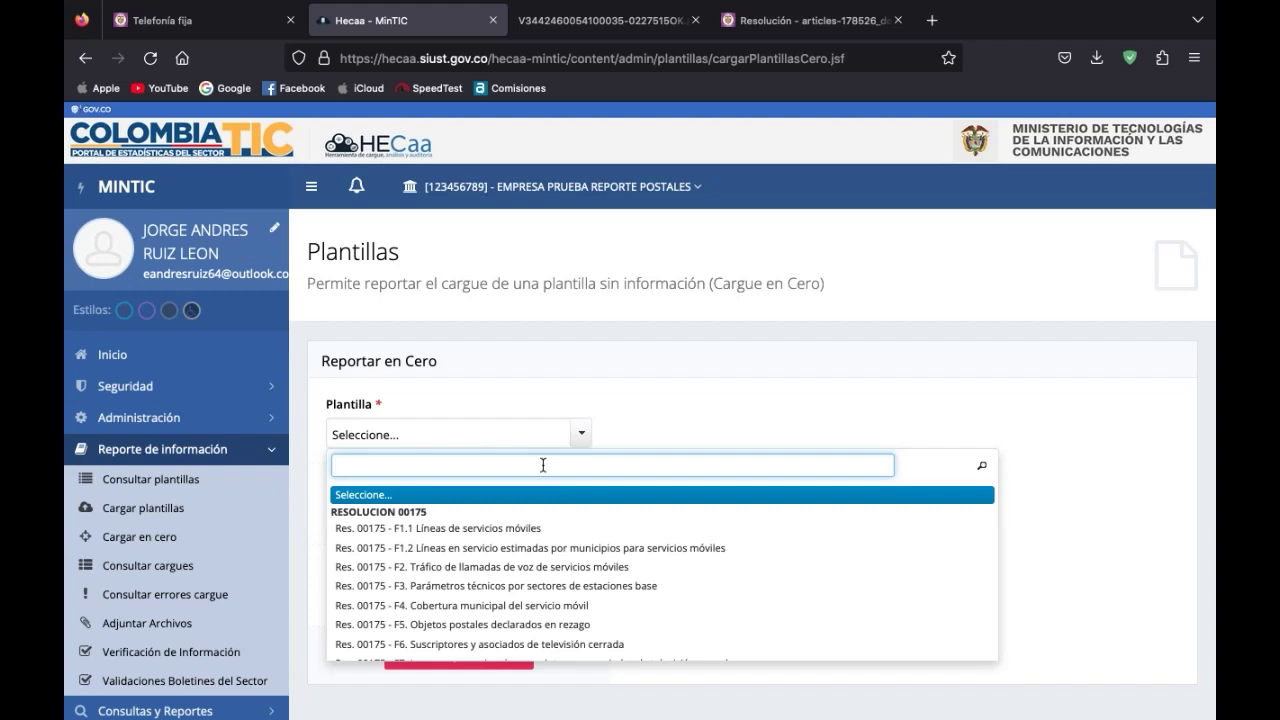
key(Down)
key(Down)
key(Down)
key(Down)
key(Down)
key(Down)
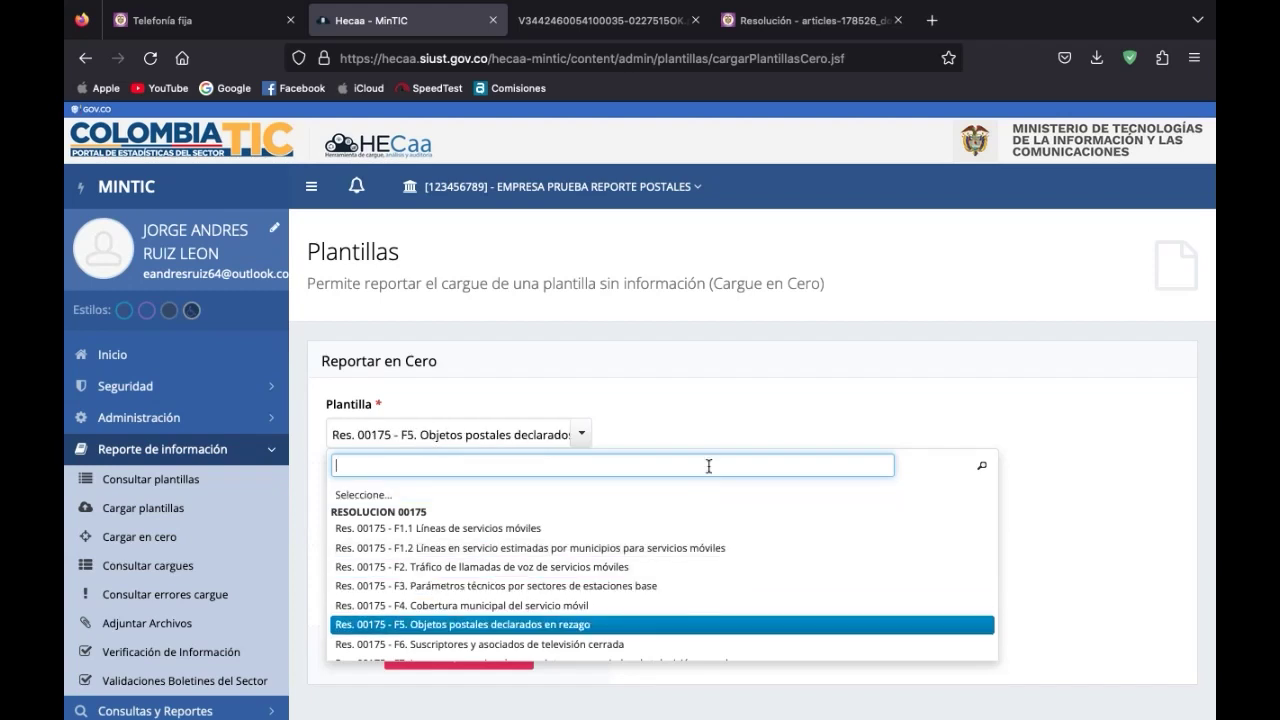
text(6333 1.)
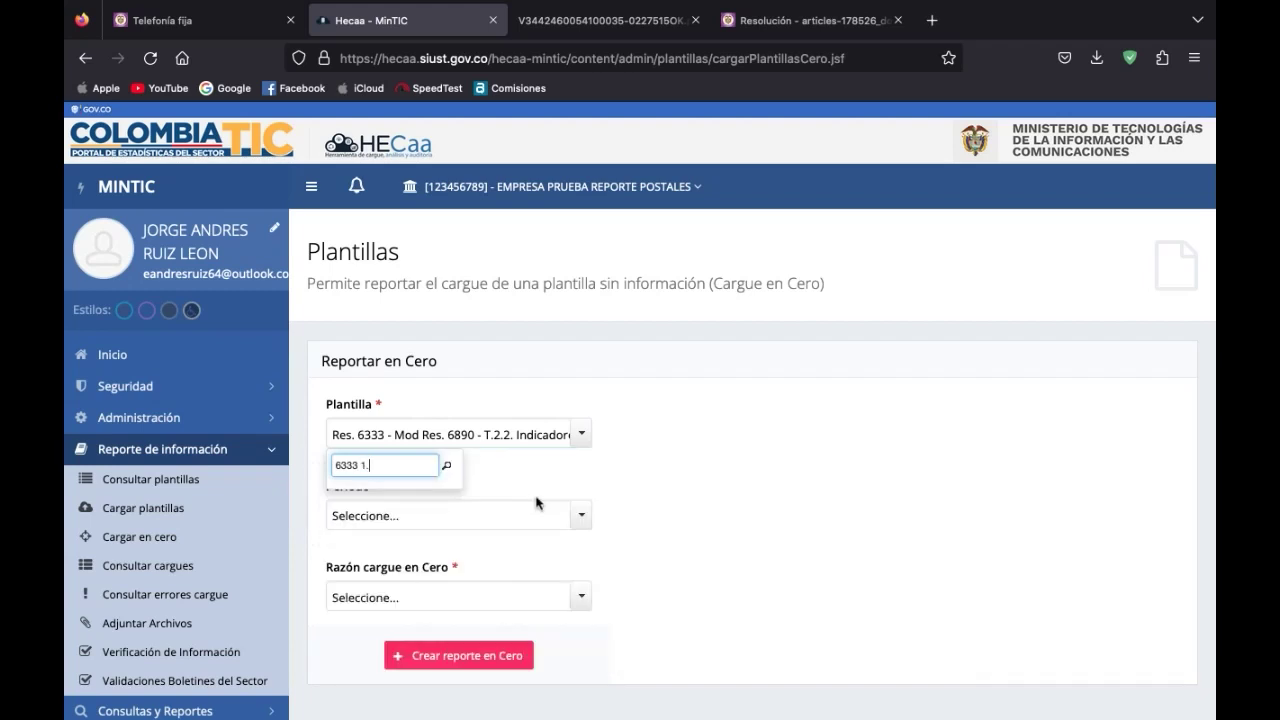
key(BackSpace)
key(BackSpace)
key(BackSpace)
key(BackSpace)
key(BackSpace)
text(1.1)
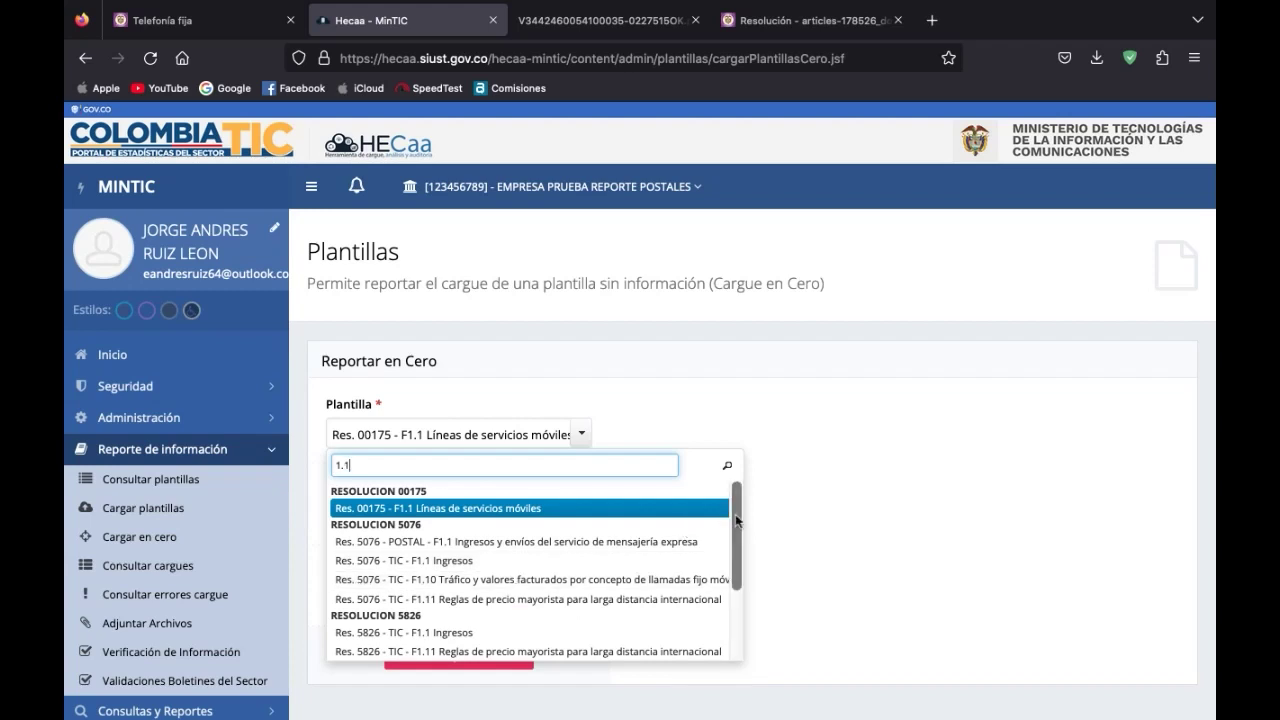
drag(738, 520, 727, 627)
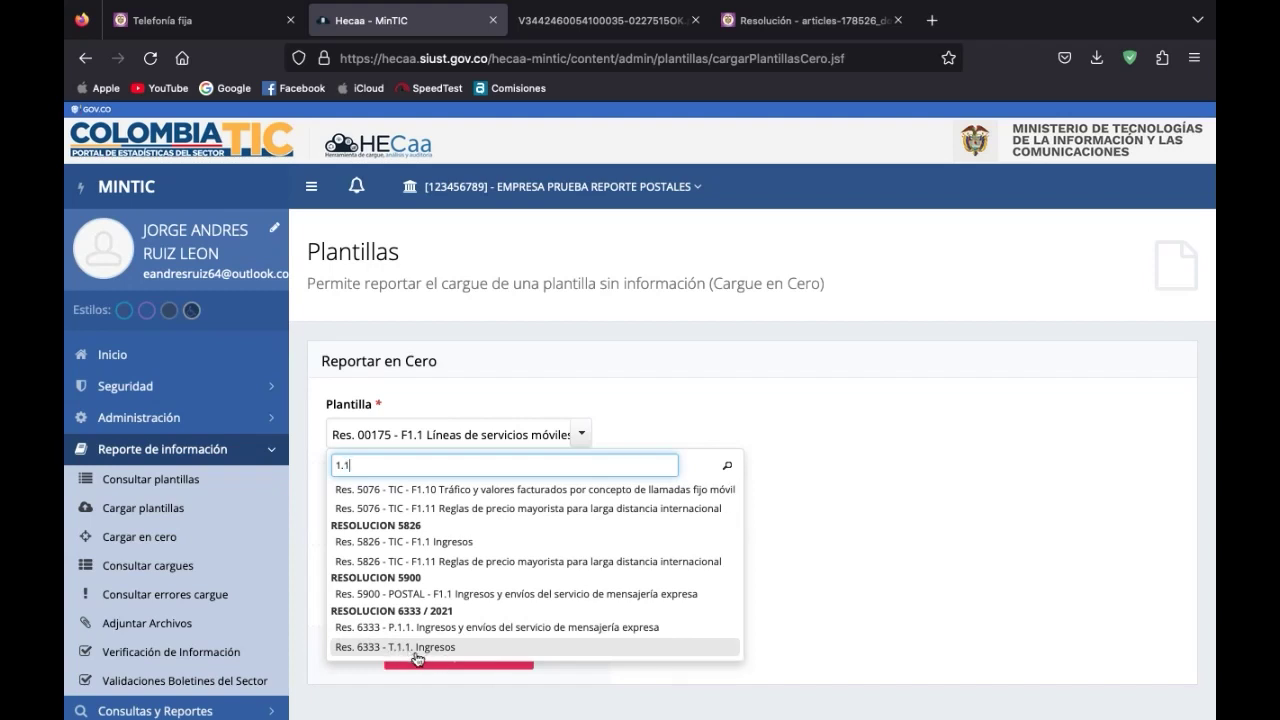
click(417, 648)
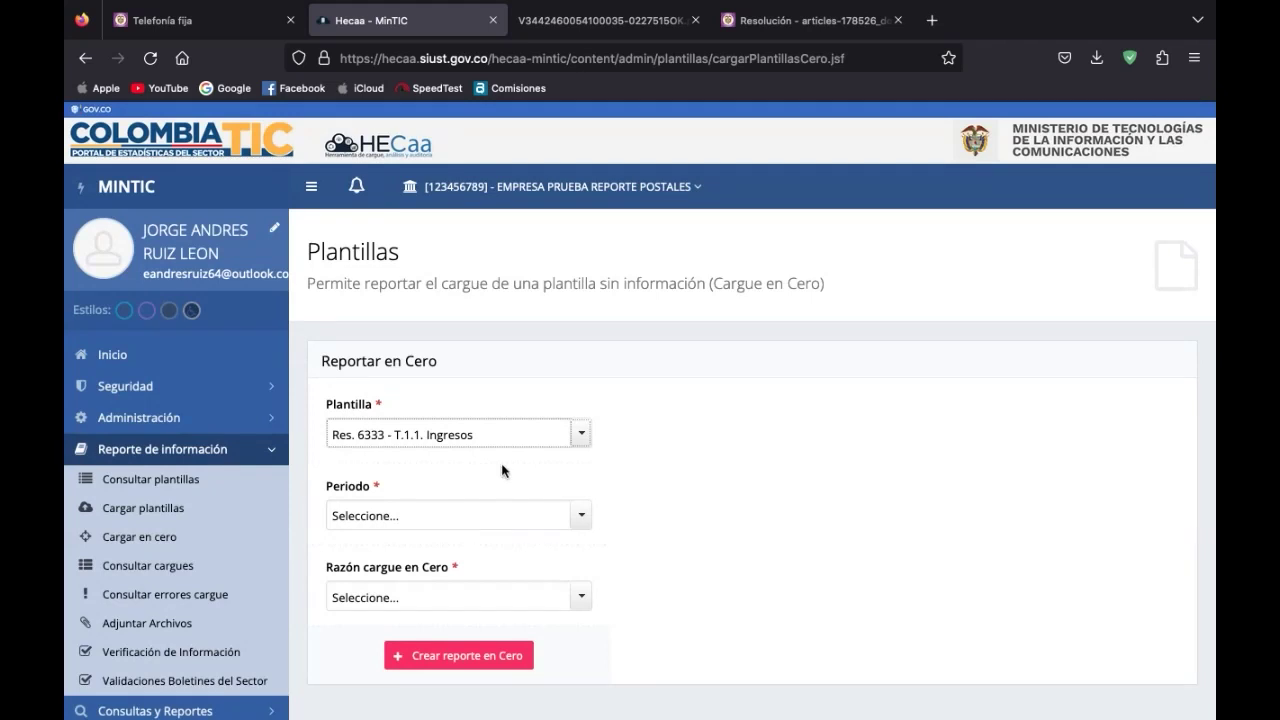
Set period Trimestre 1o de 2022 and reason EMPRESA NUEVA SIN INFORMACION
click(581, 519)
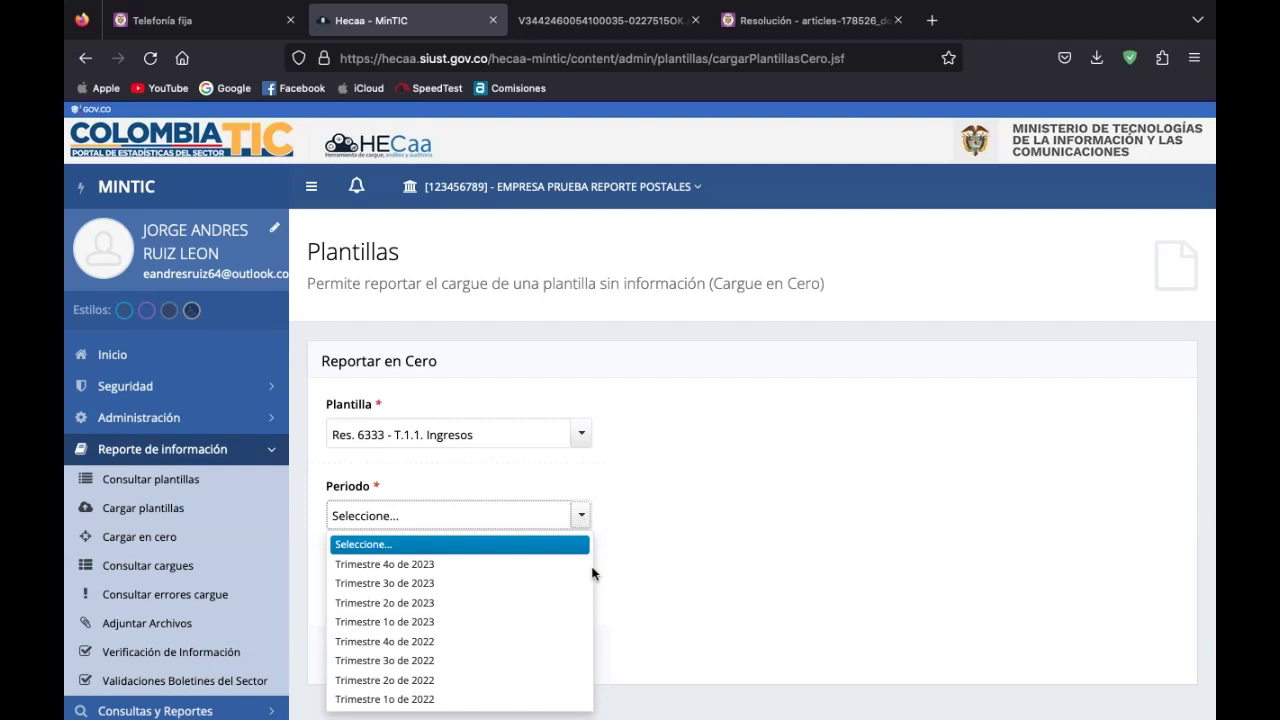
key(Down)
key(Down)
key(Down)
key(Down)
key(Down)
key(Down)
key(Down)
key(Down)
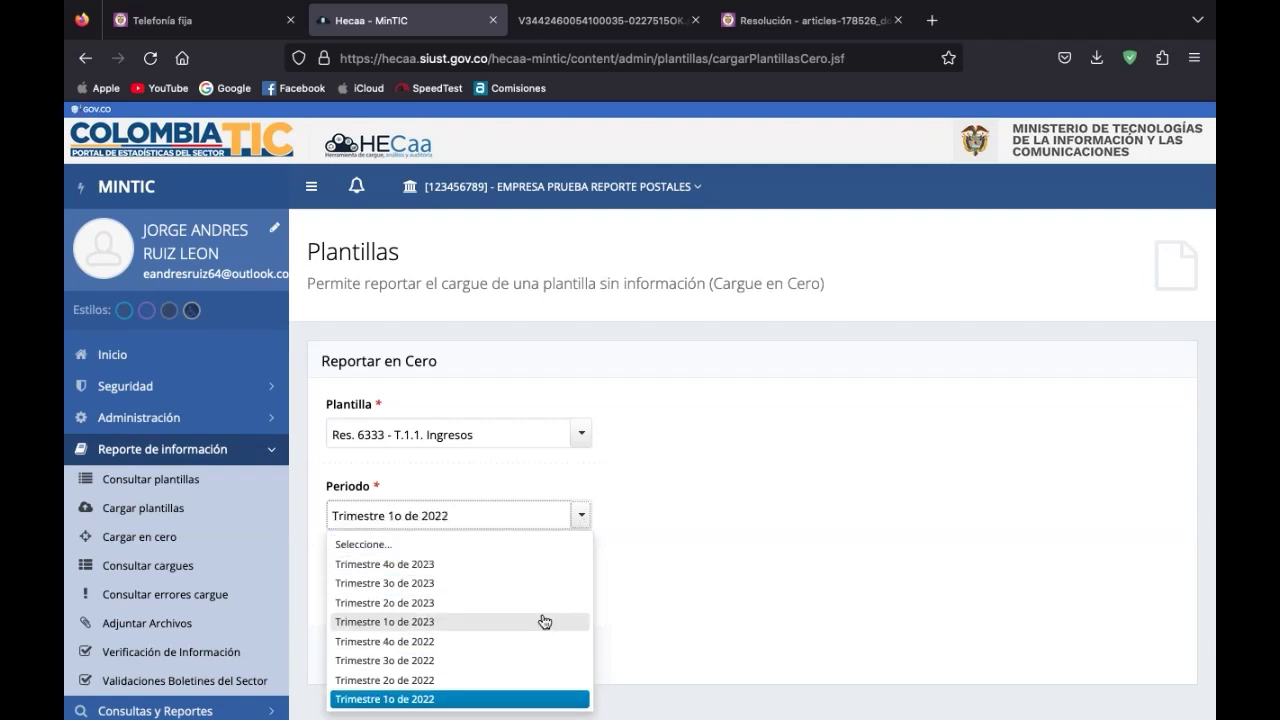
click(432, 699)
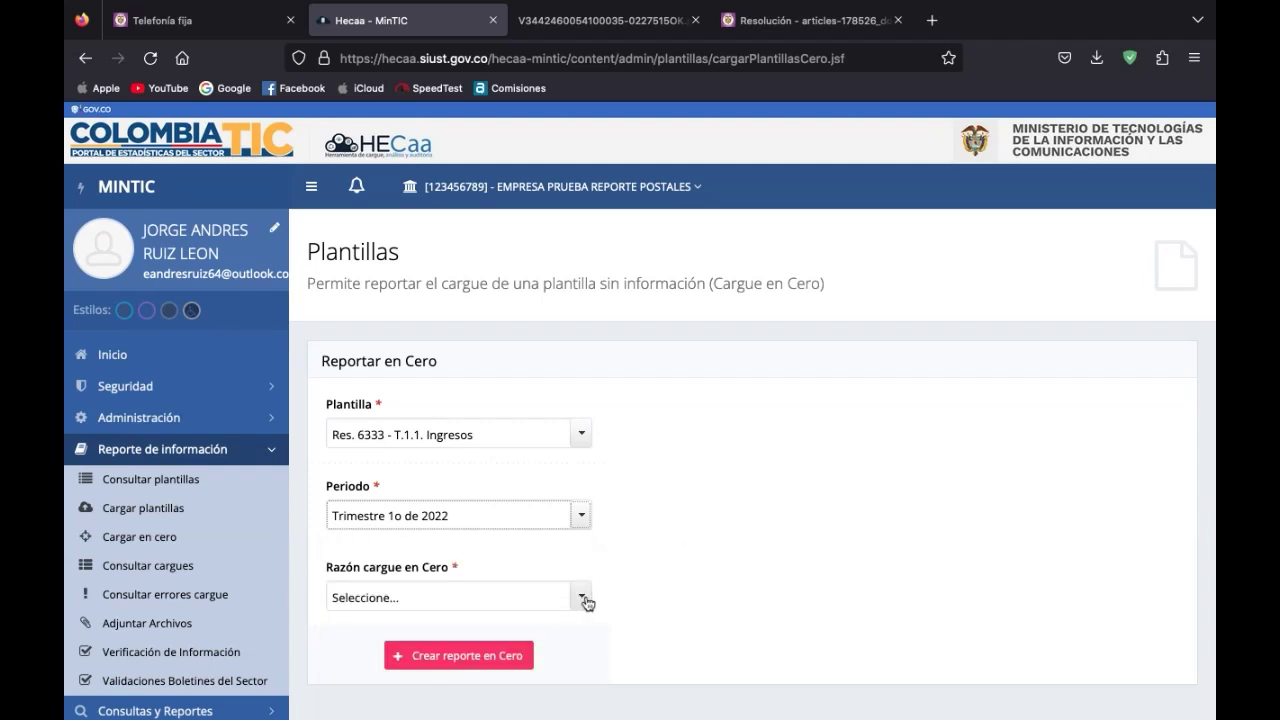
scroll(694, 549, down, 1)
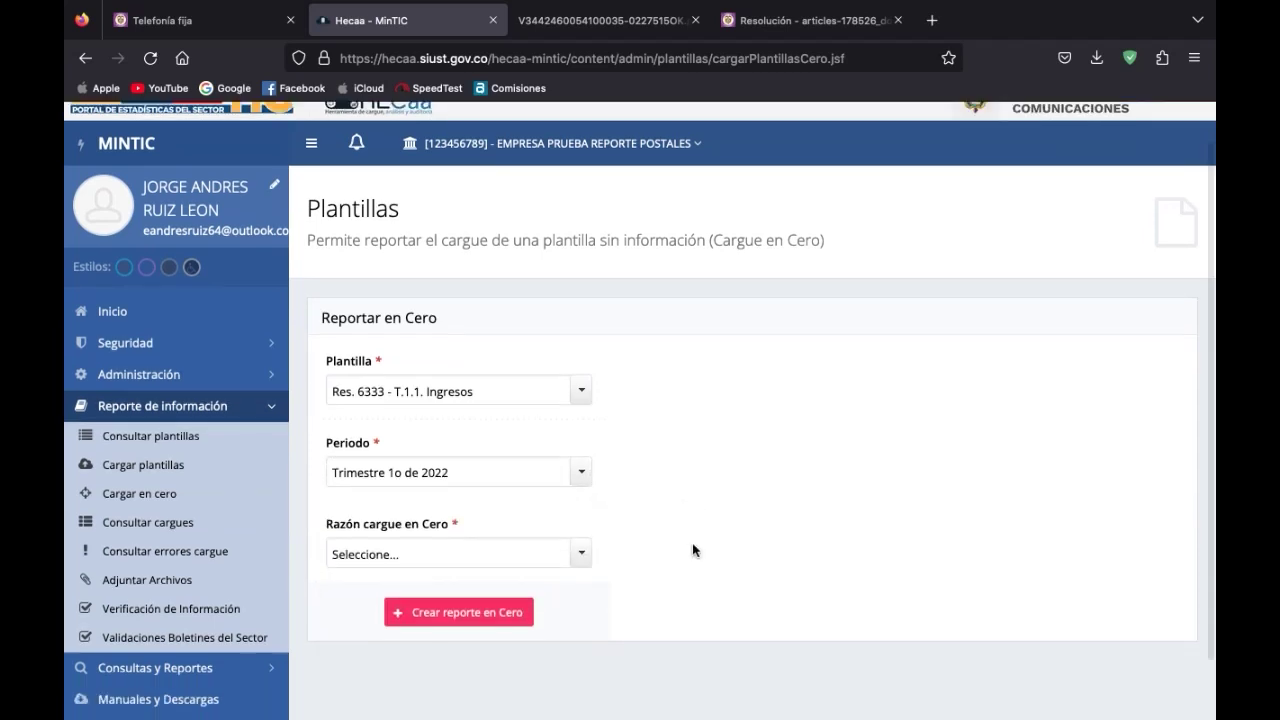
click(582, 556)
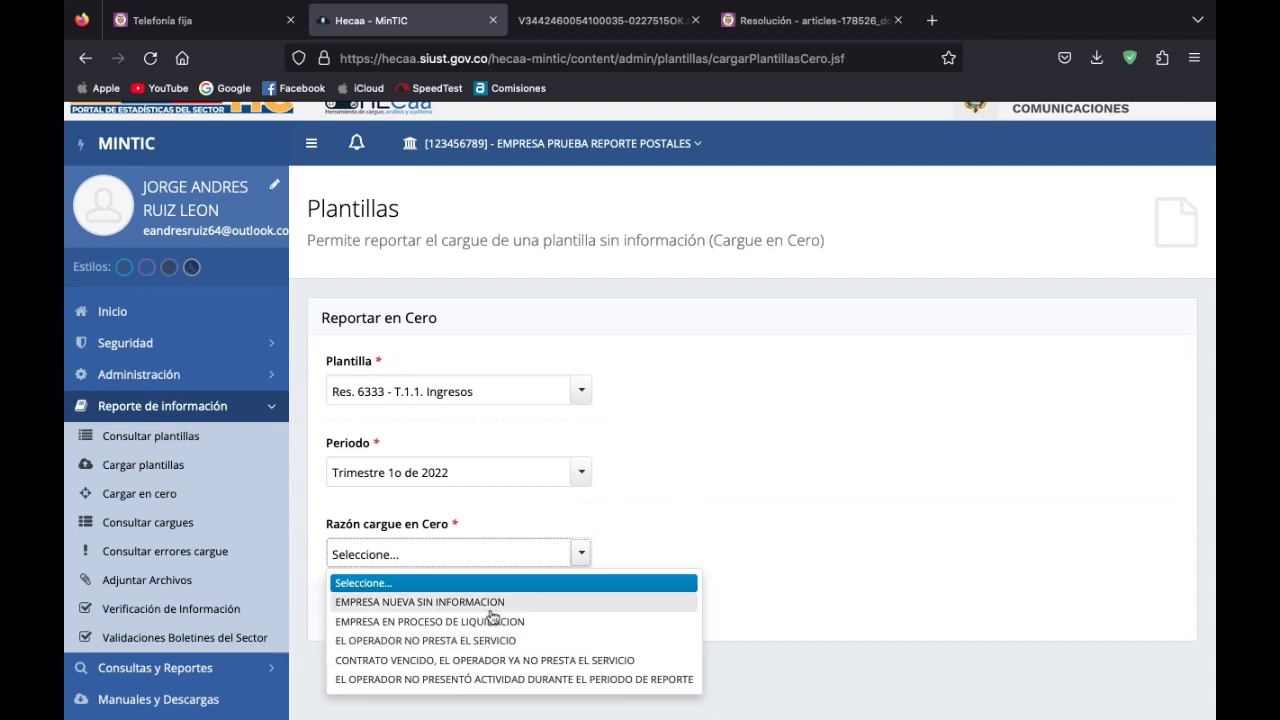
click(490, 605)
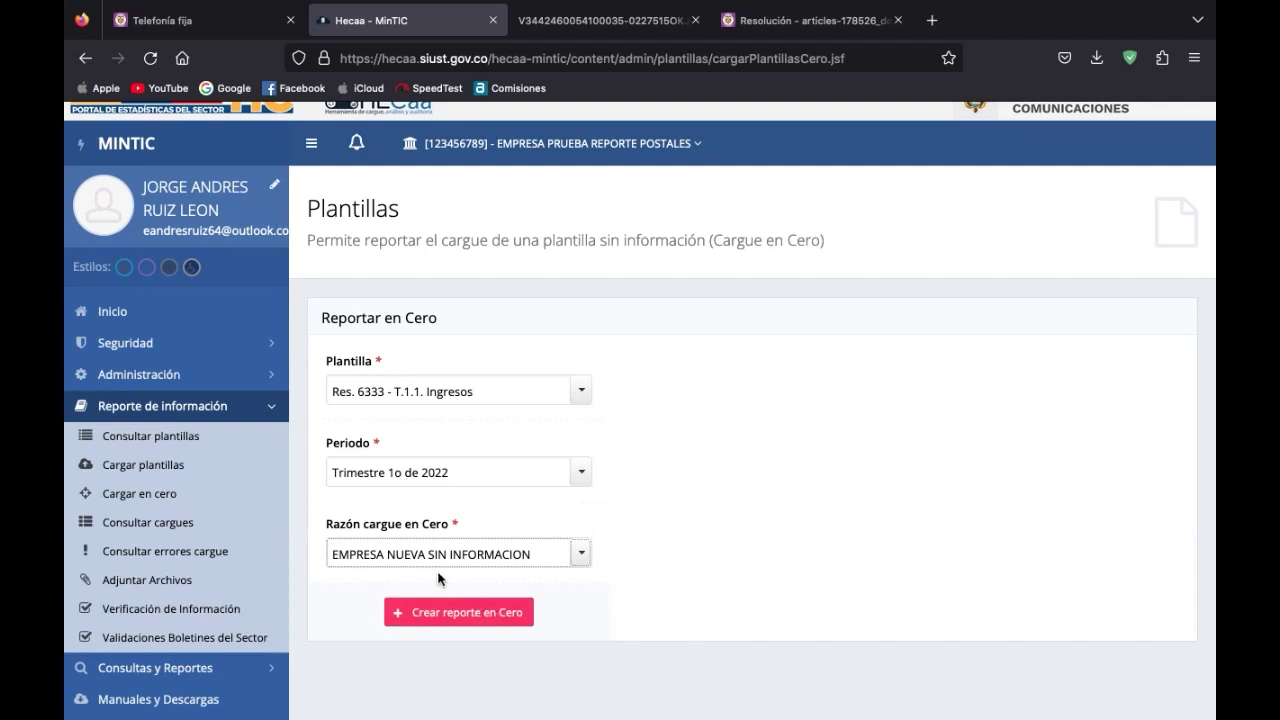
Submit the zero report for Res. 6333 - T.1.1. Ingresos; it is rejected because period 202201T already has data
click(475, 617)
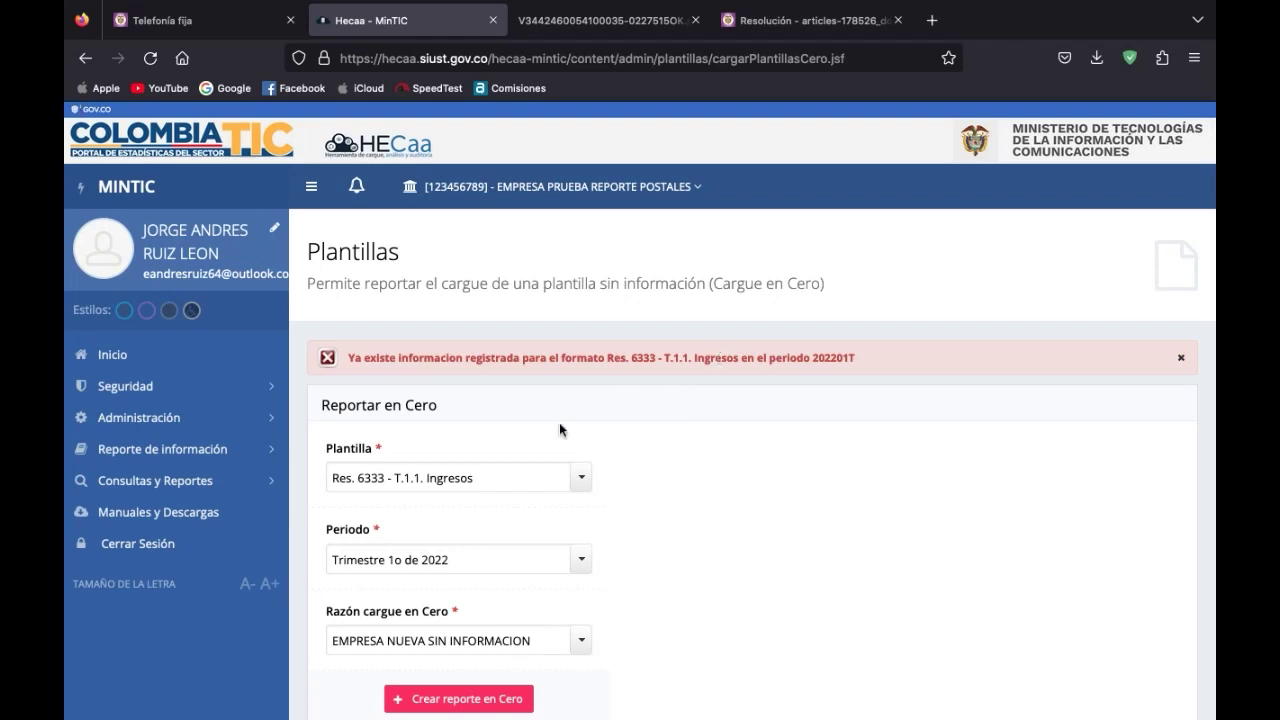
Try period Trimestre 1o de 2023, then create the zero report for Trimestre 4o de 2022
click(578, 562)
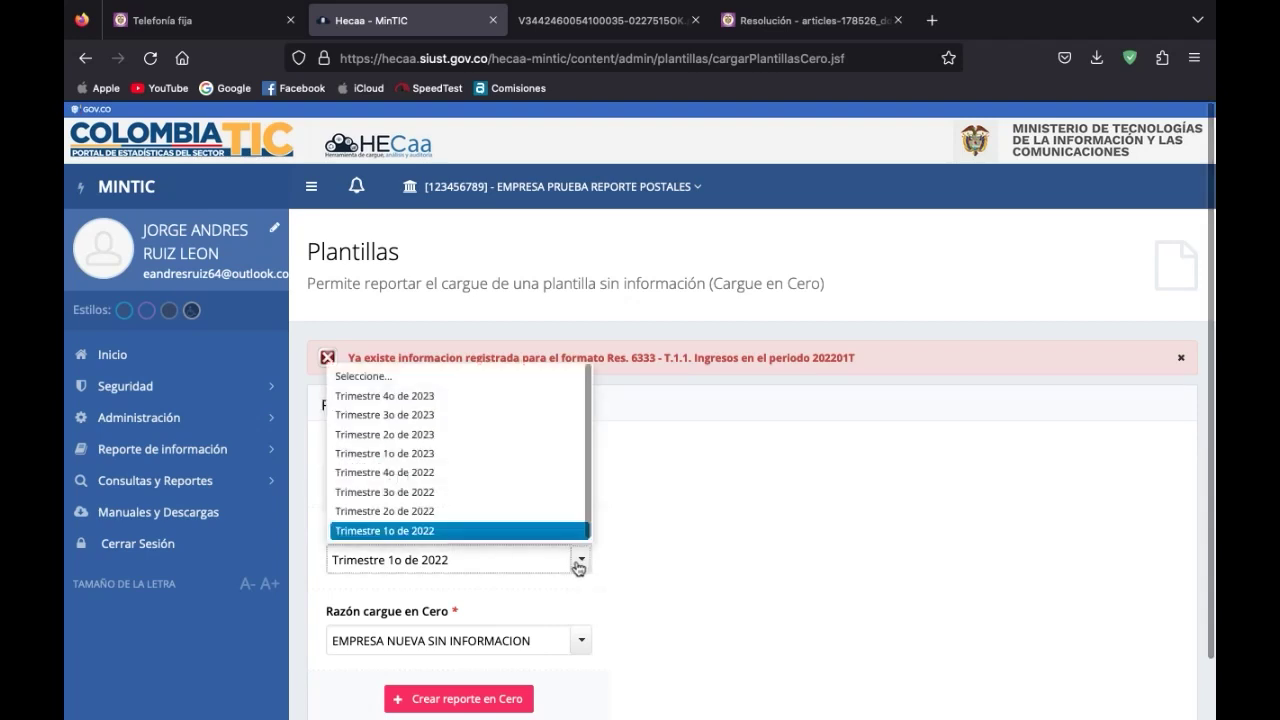
click(480, 453)
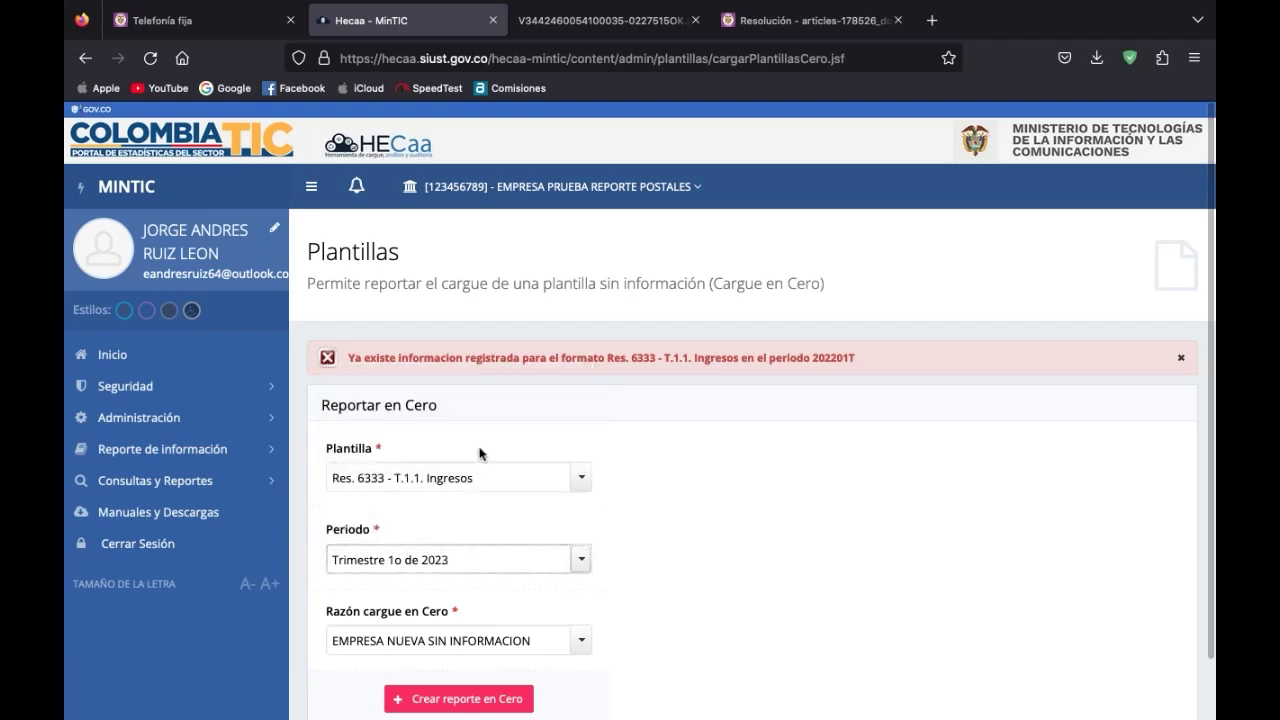
click(479, 702)
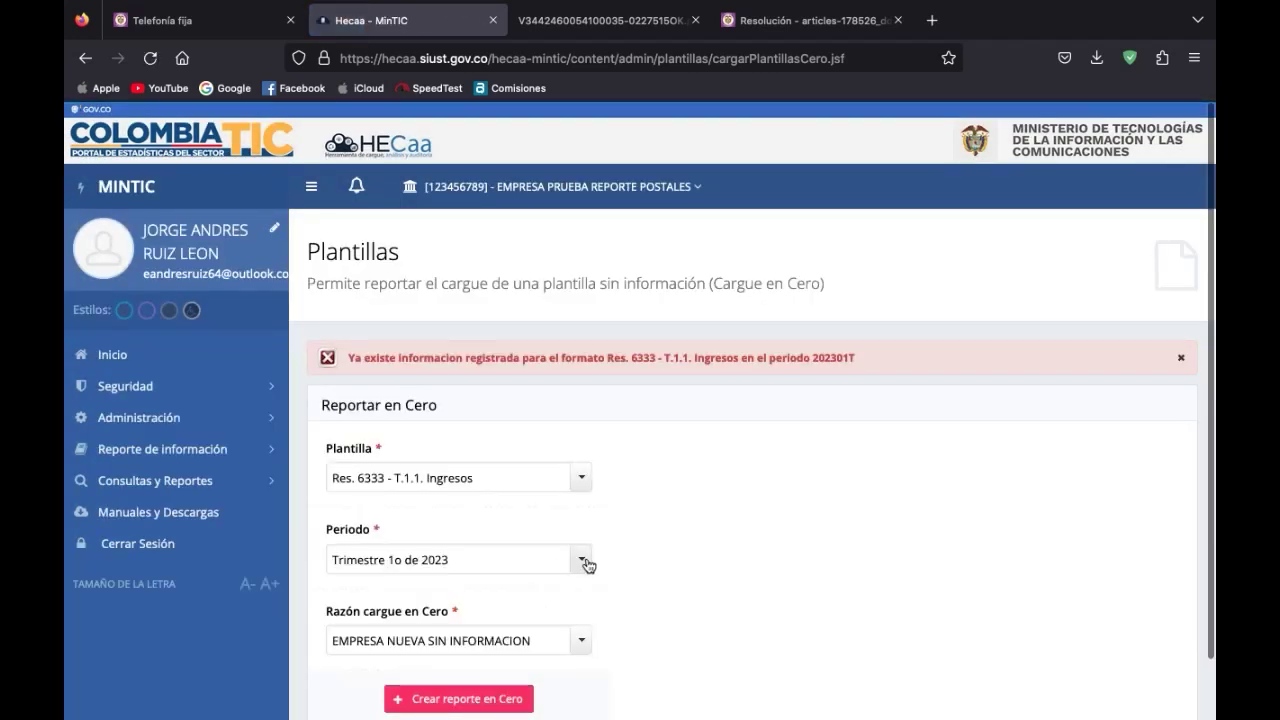
click(585, 563)
click(507, 484)
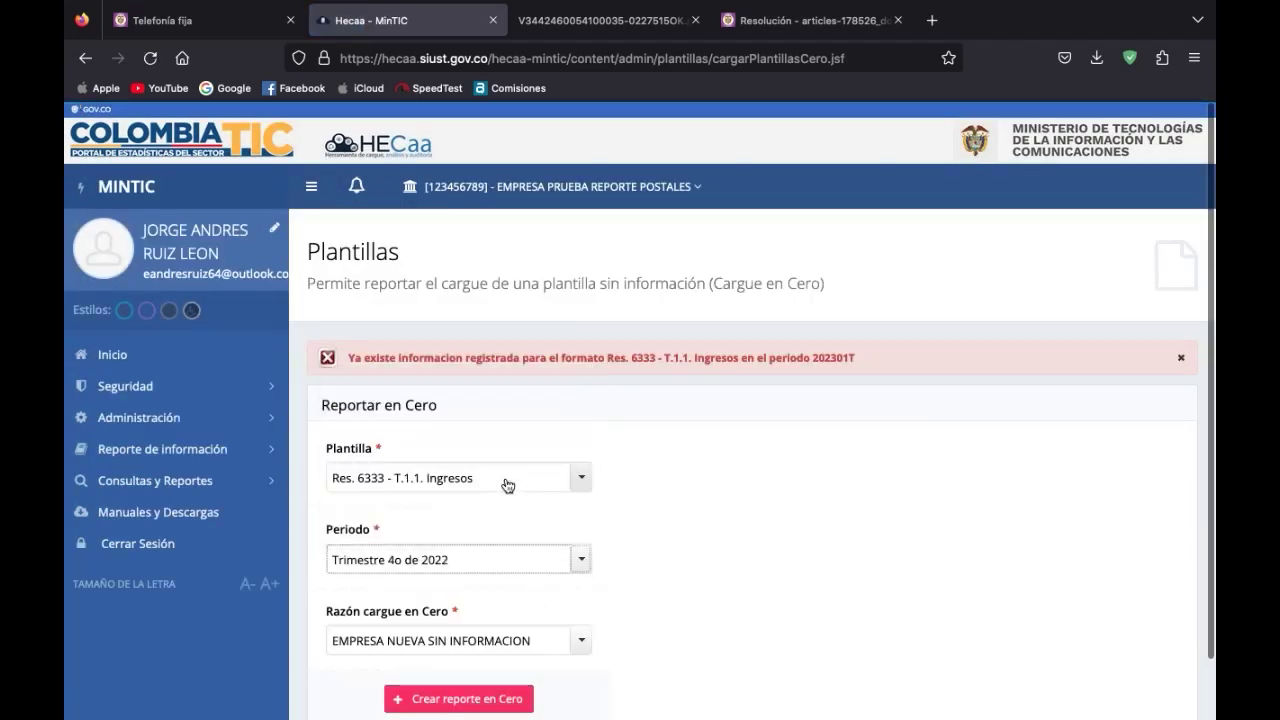
click(481, 704)
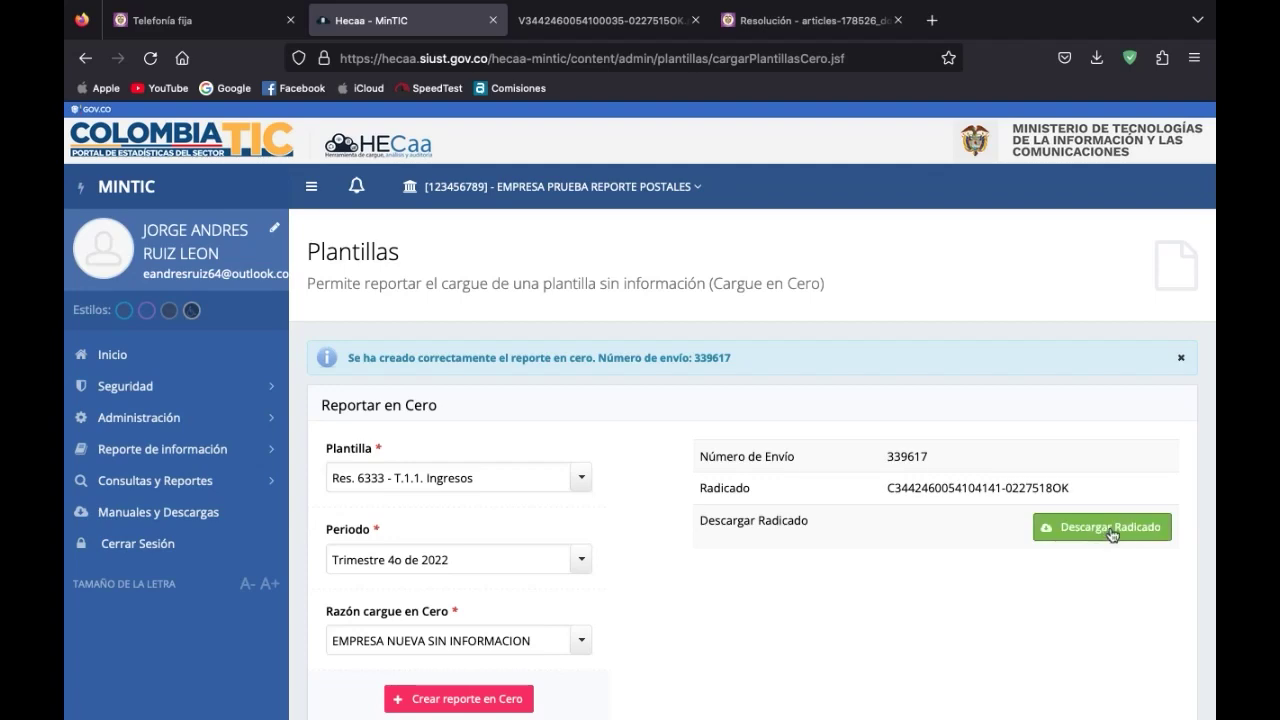
Download the filing receipt PDF for envío 339617 and go back to the HECaa portal
click(1107, 533)
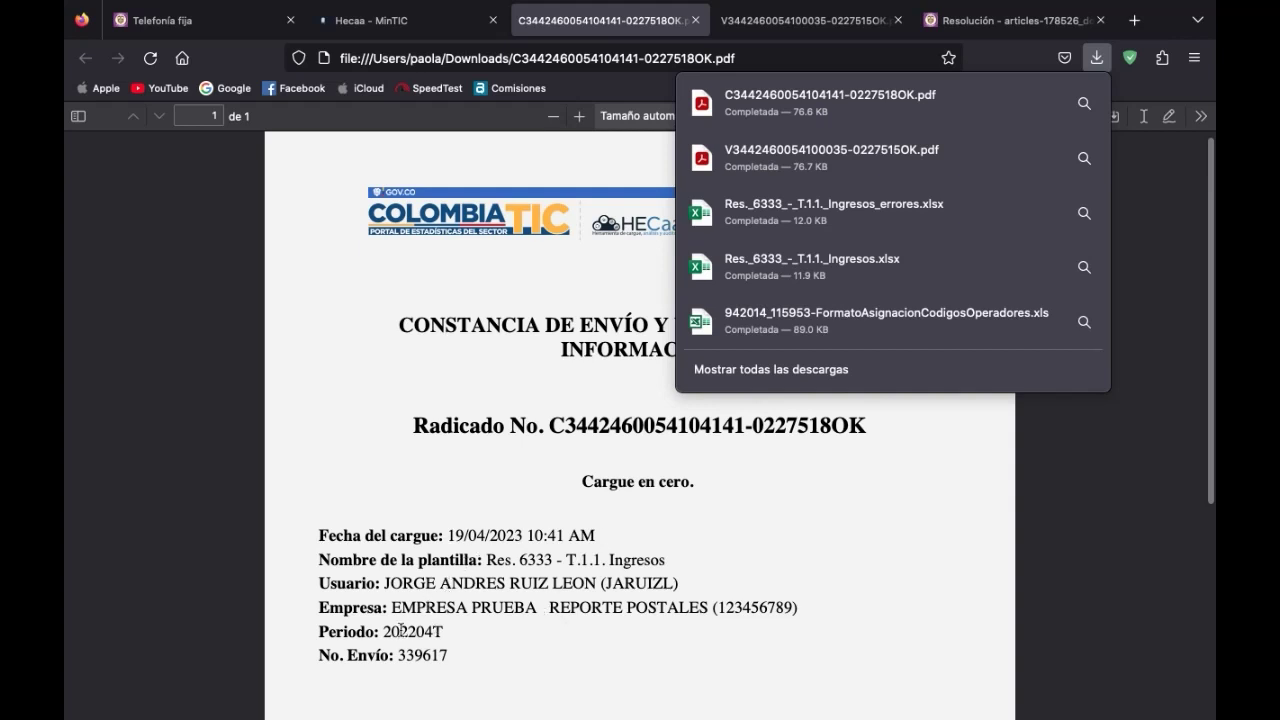
click(378, 7)
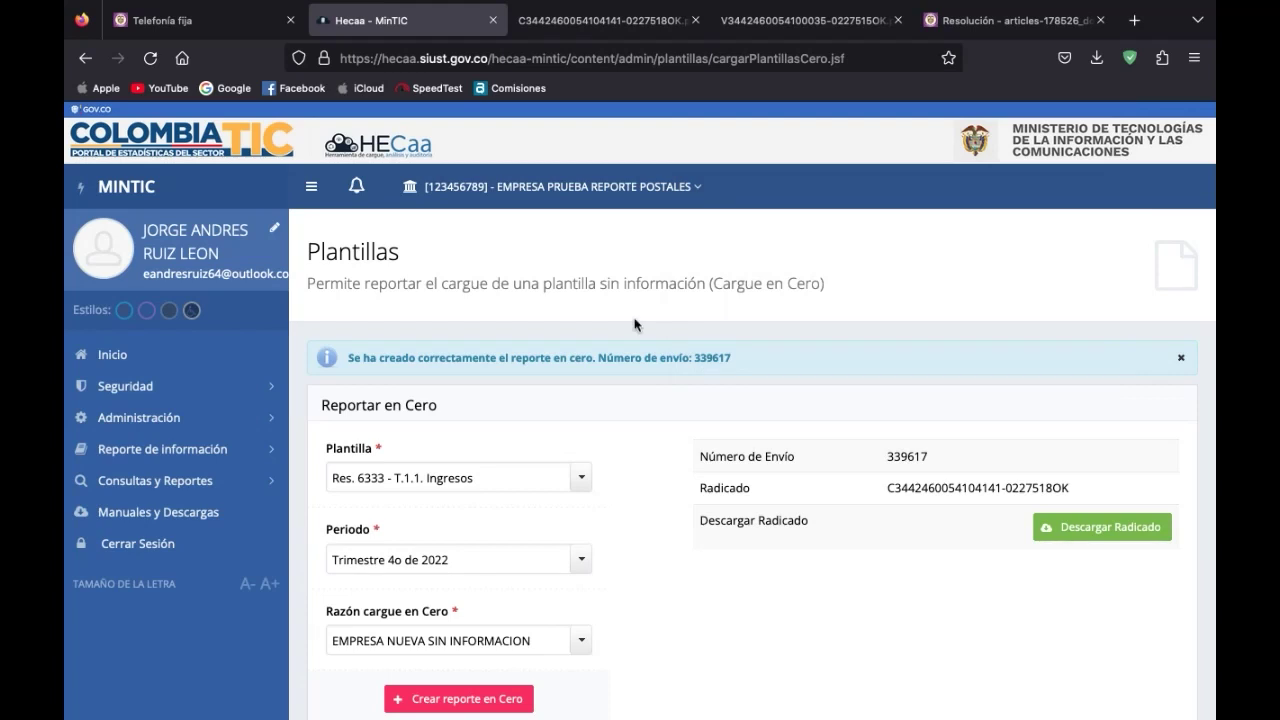
Expand the Reporte de información section in the left sidebar
click(240, 455)
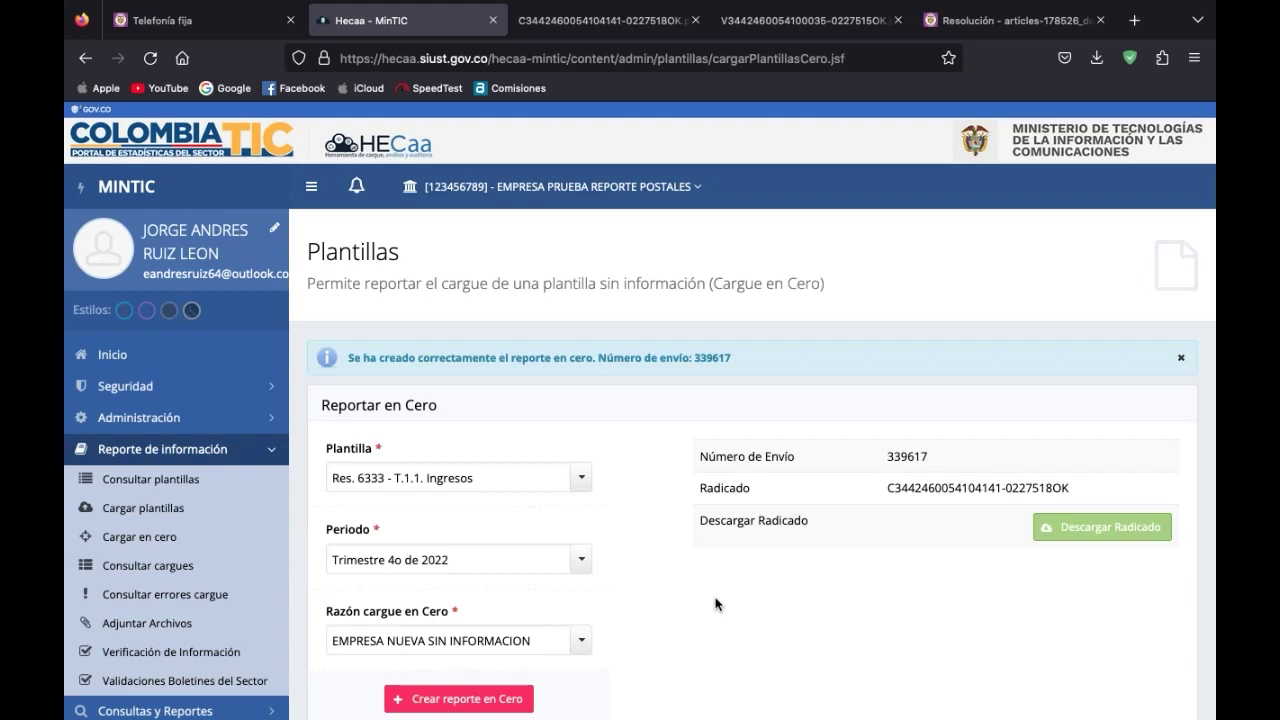
Switch from Excel to Finder and open the Res. 6333 T.1.3 lines and billed values workbook
key(super+Tab)
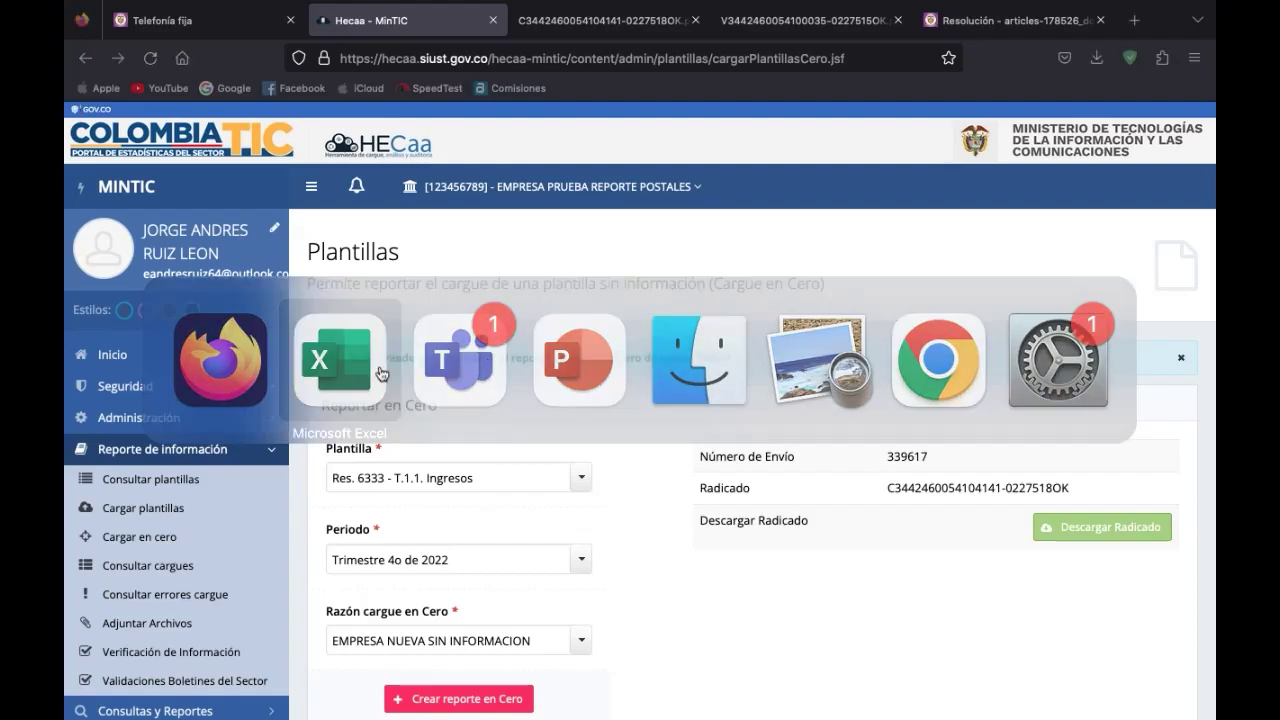
click(378, 374)
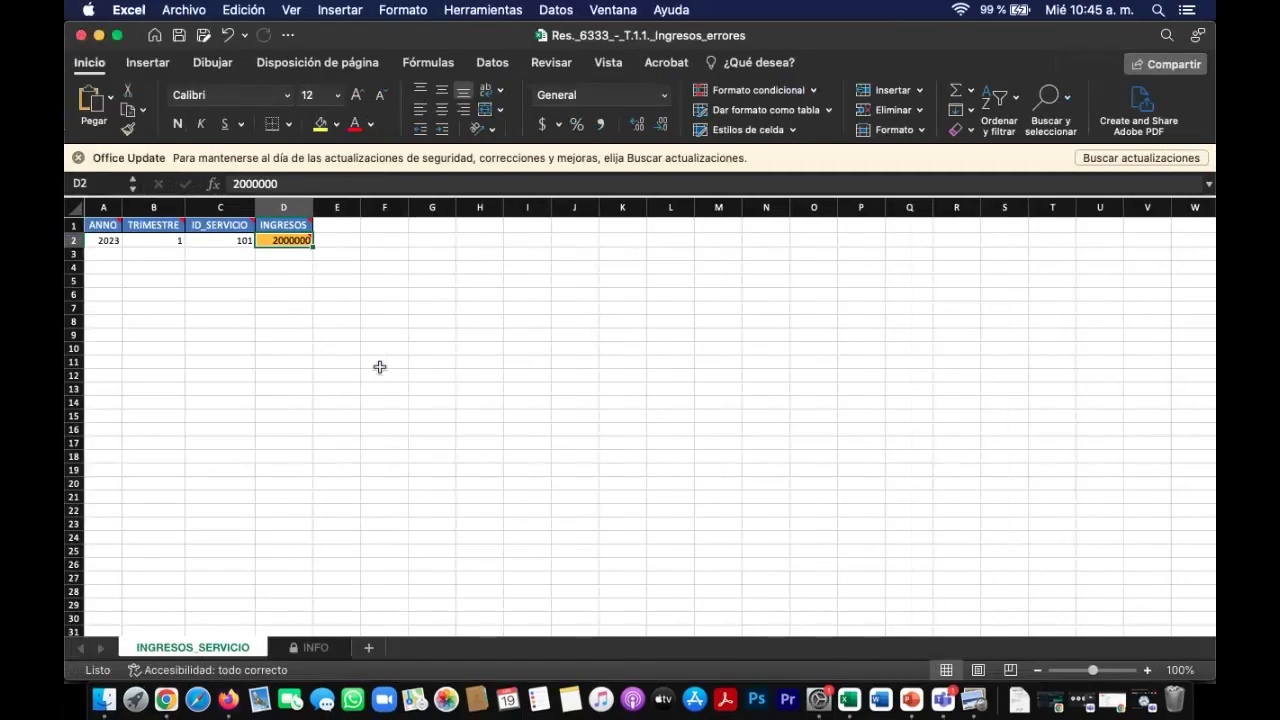
click(844, 697)
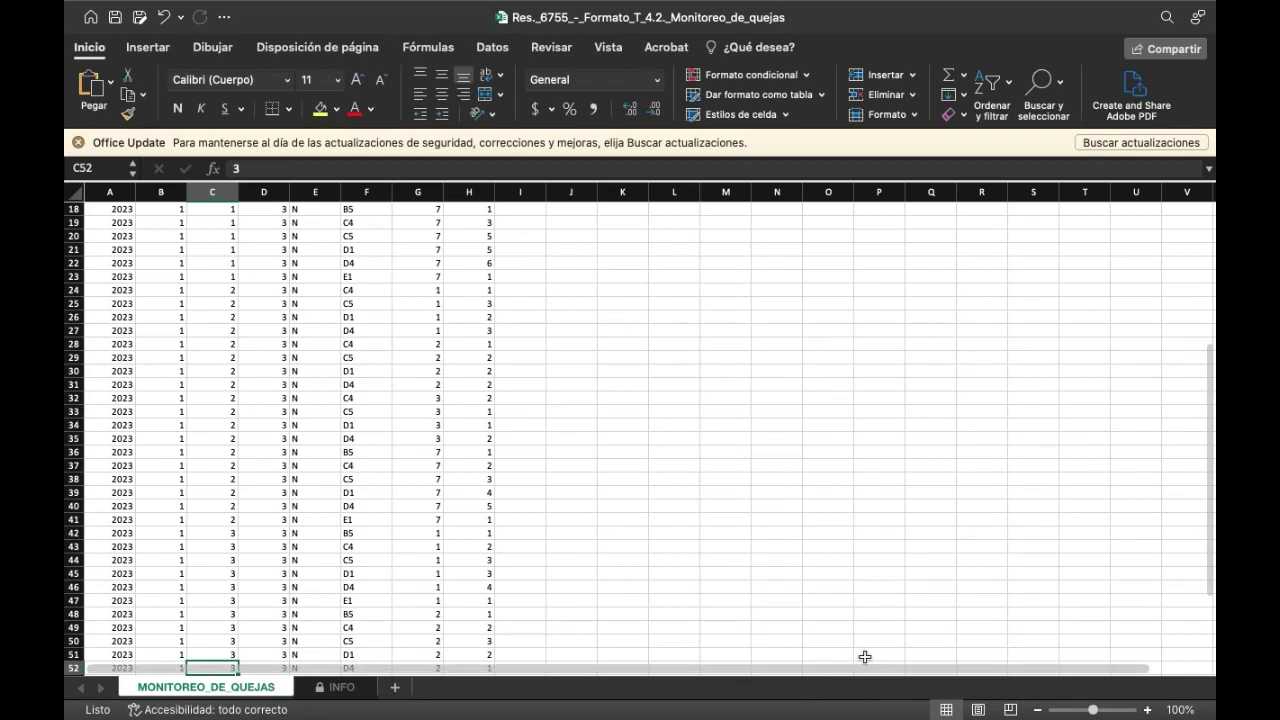
key(super+Tab)
key(super+Tab)
key(super+Tab)
key(super+Tab)
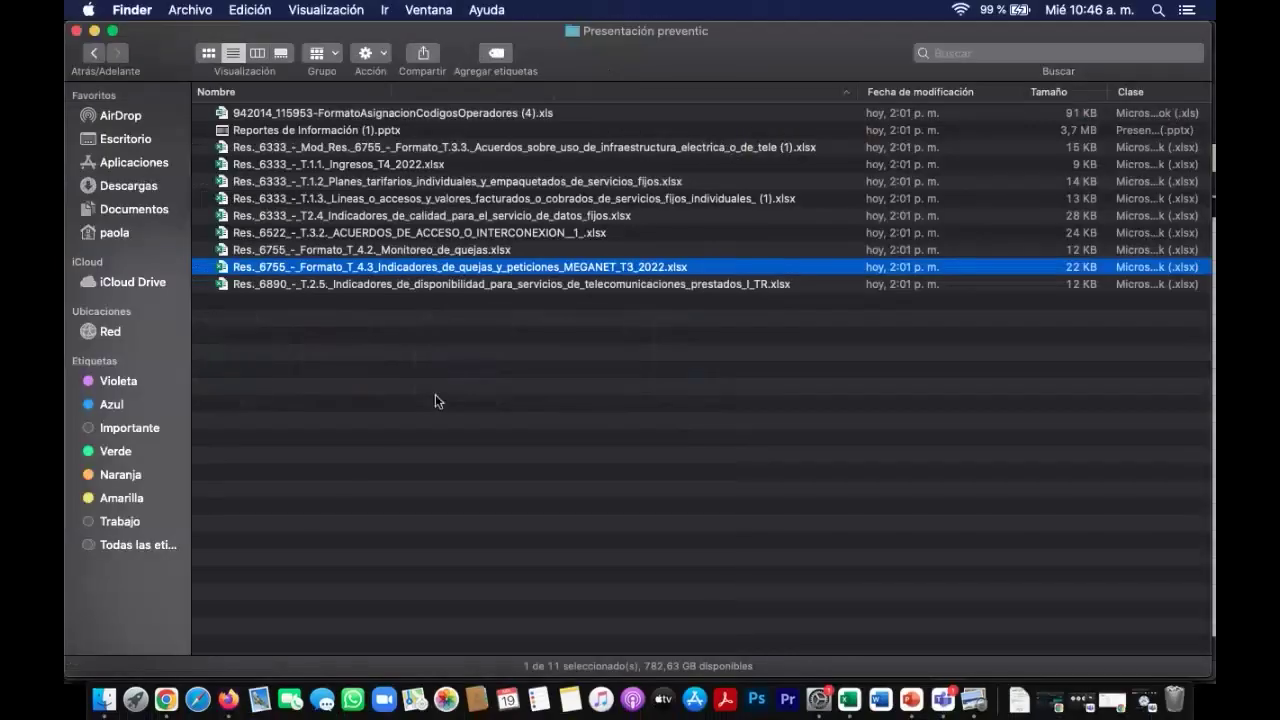
double_click(388, 198)
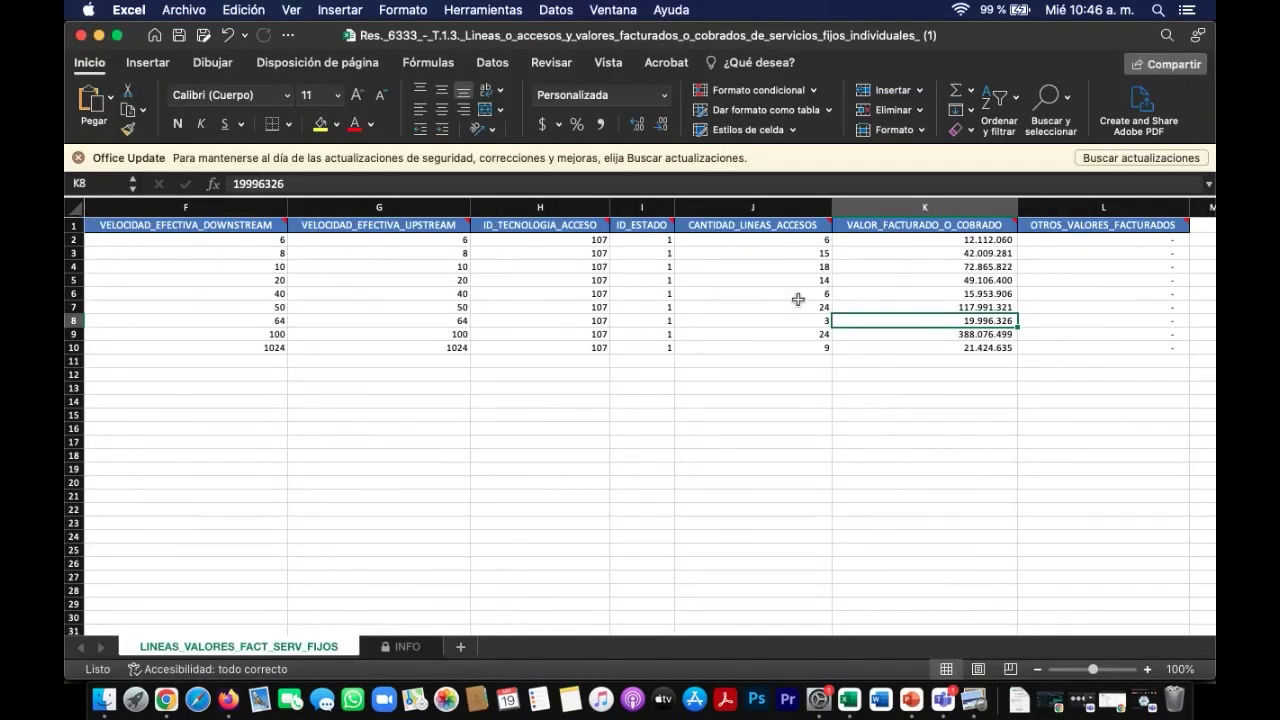
click(956, 291)
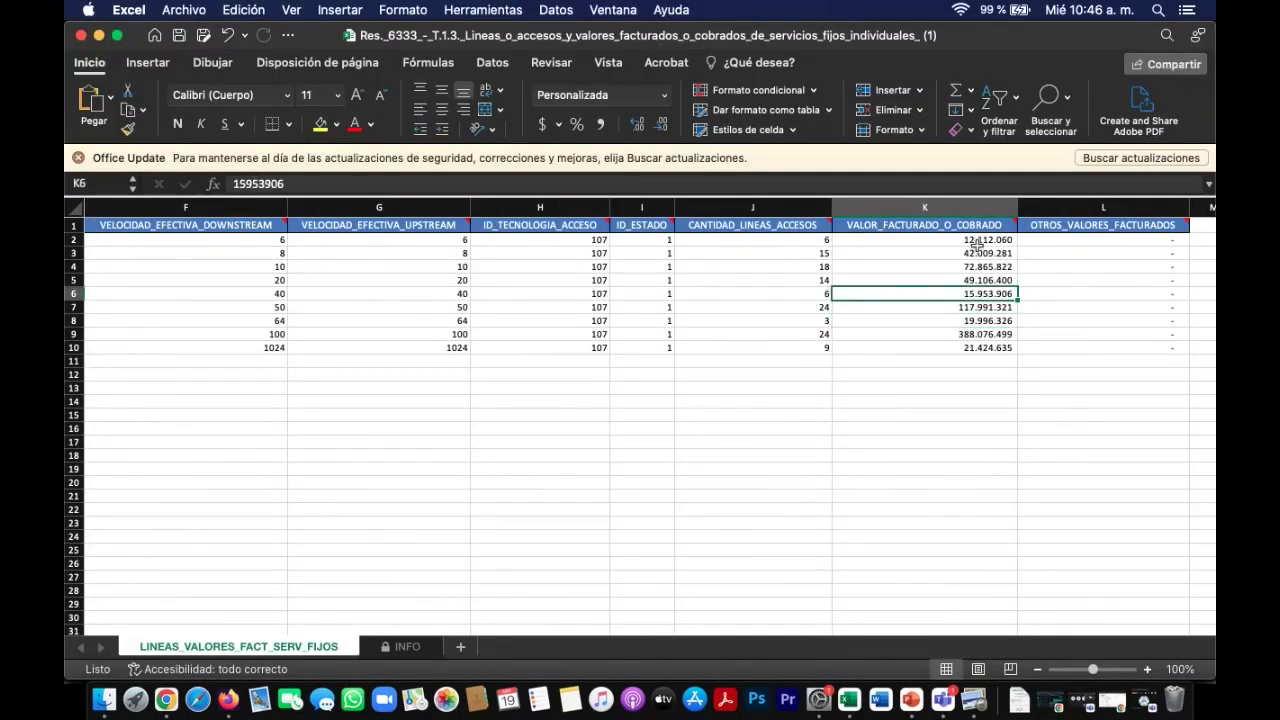
click(979, 242)
drag(979, 242, 969, 355)
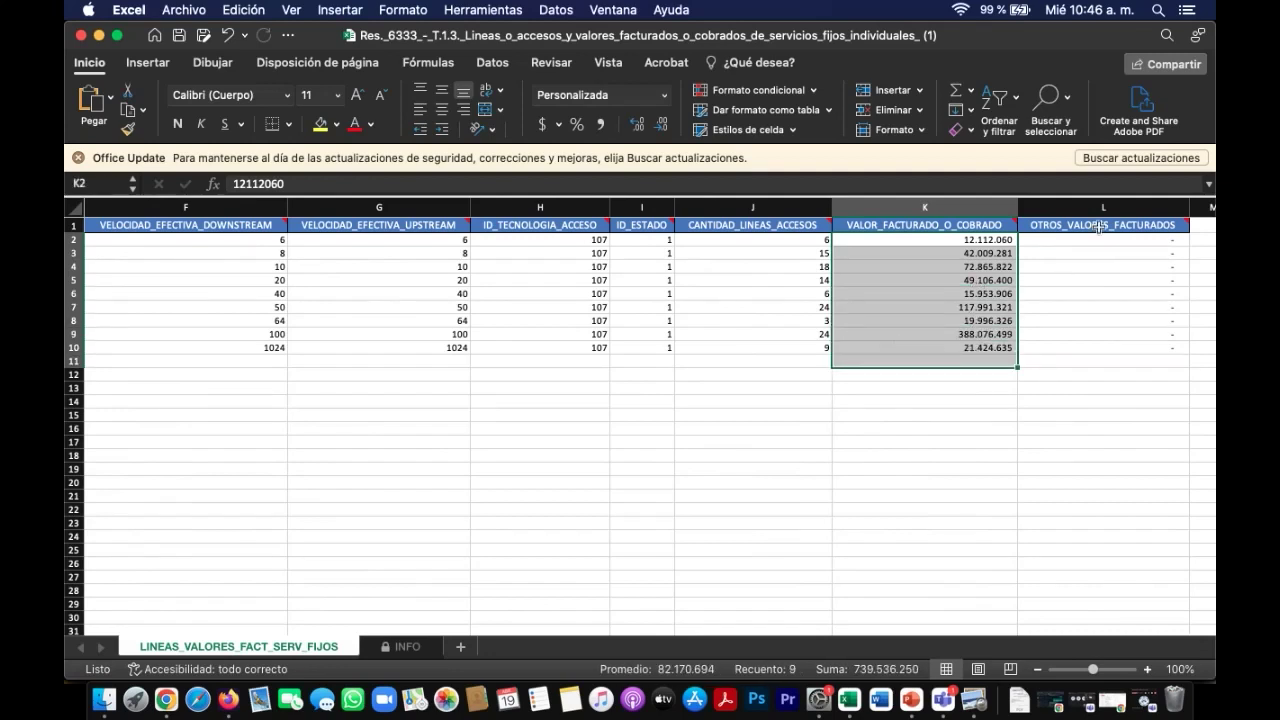
mouse_move(1101, 244)
click(845, 415)
key(Right)
key(Right)
key(Right)
key(Right)
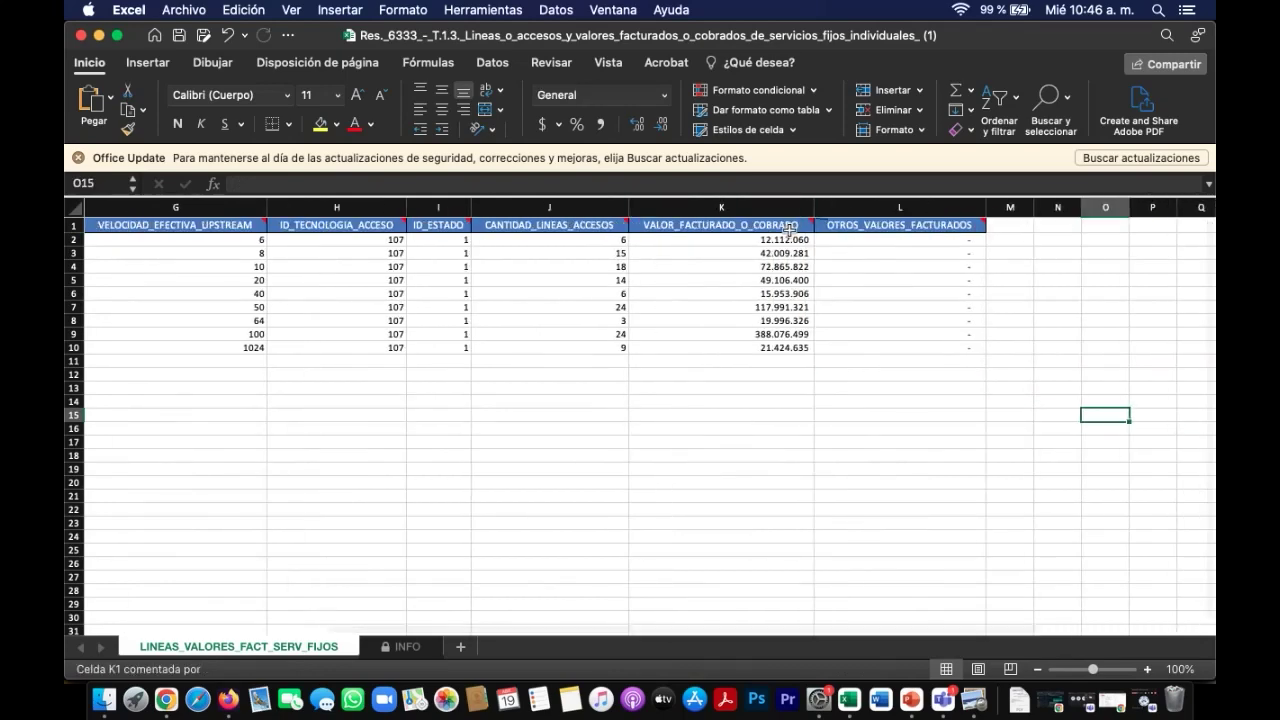
mouse_move(790, 229)
key(Right)
key(Right)
key(Right)
key(Right)
key(Right)
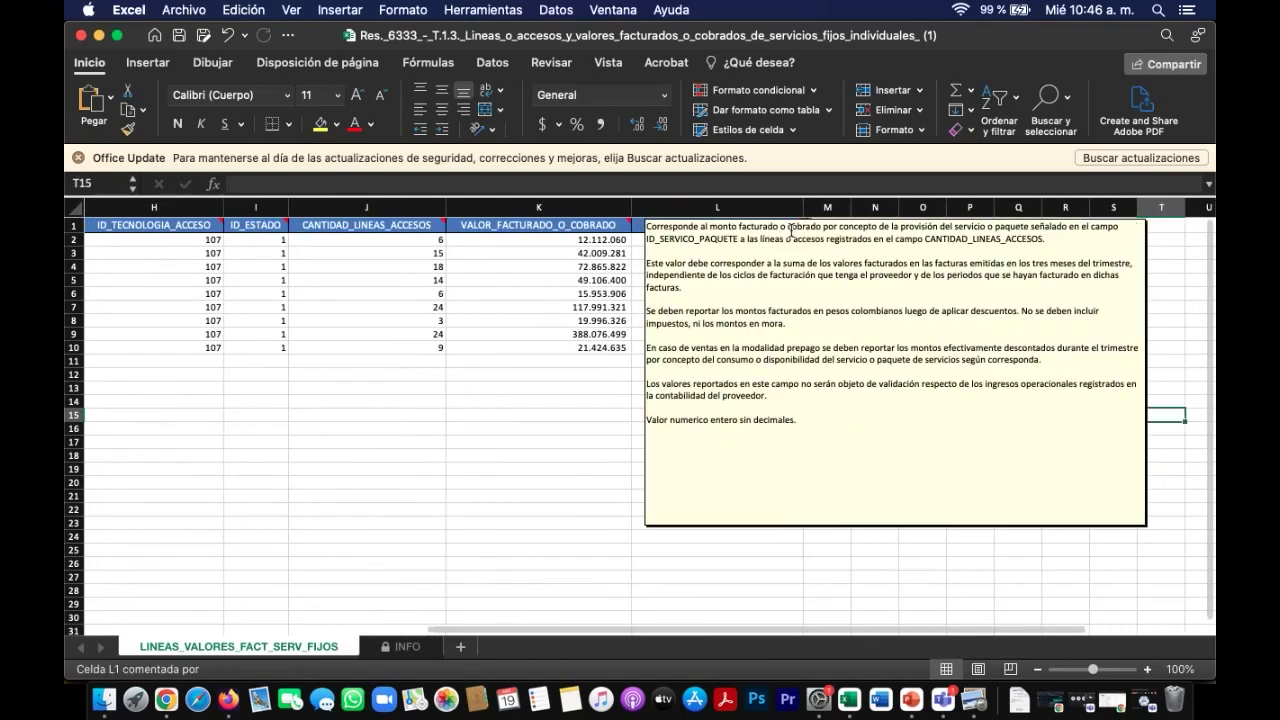
mouse_move(556, 227)
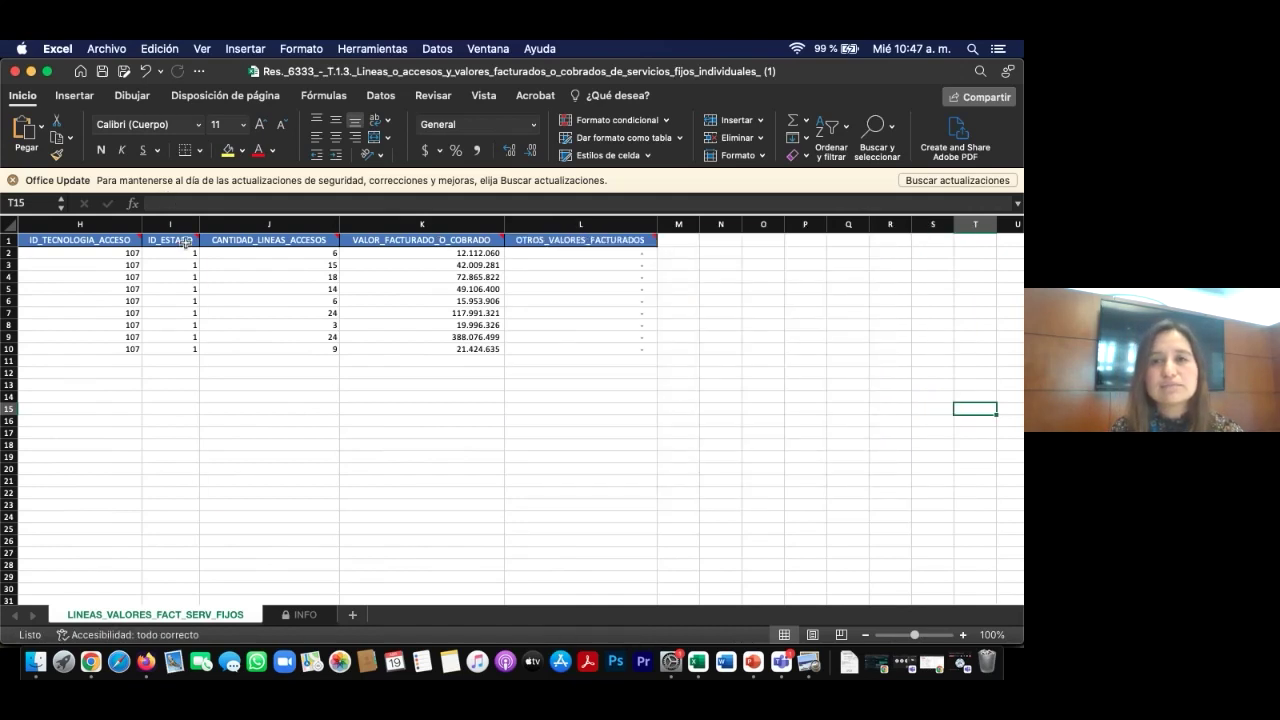
mouse_move(185, 243)
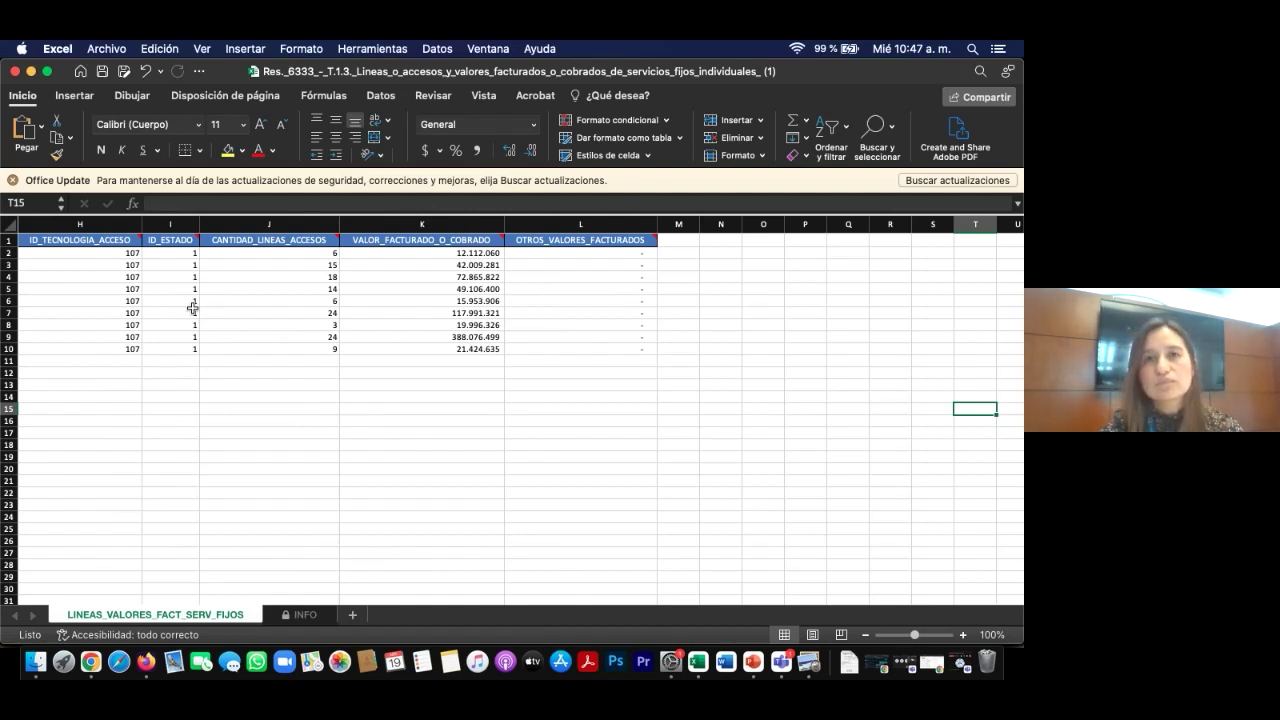
key(Left)
key(Left)
key(Left)
key(Left)
key(Left)
key(Left)
key(Left)
key(Left)
key(Left)
key(Left)
key(Left)
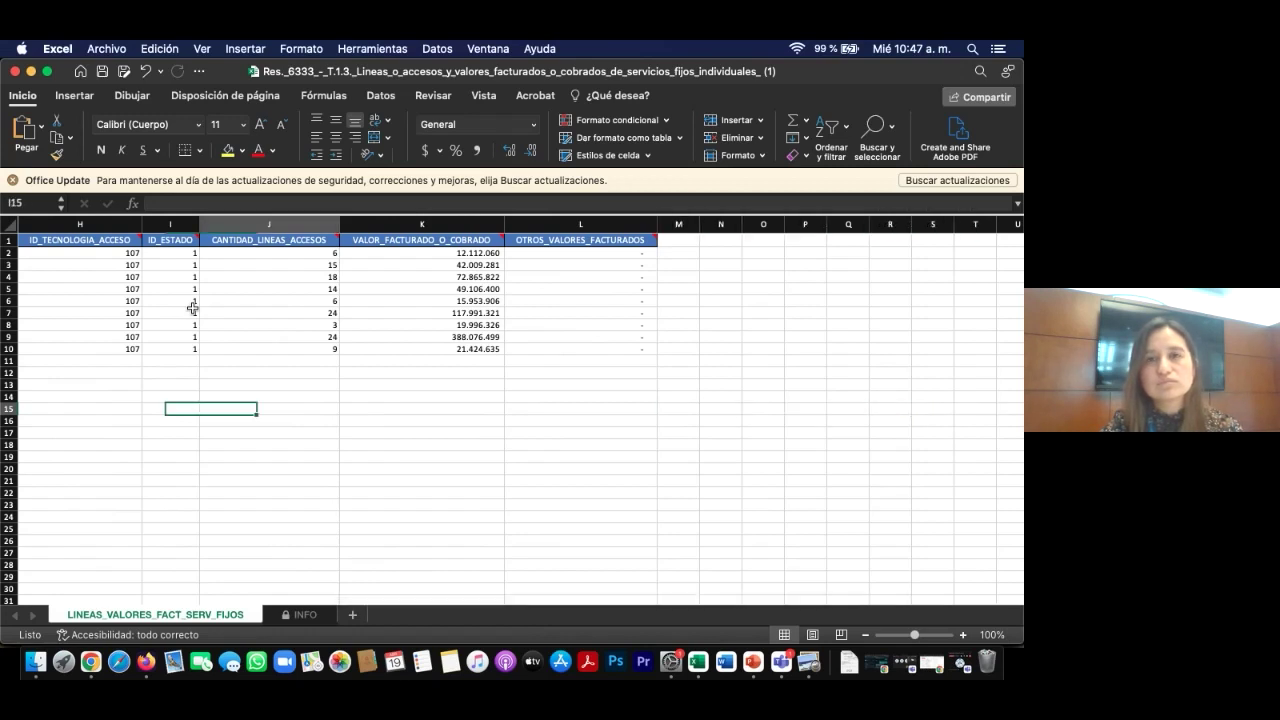
key(Left)
key(Left)
key(Left)
key(Left)
key(Left)
key(Left)
key(Left)
key(Left)
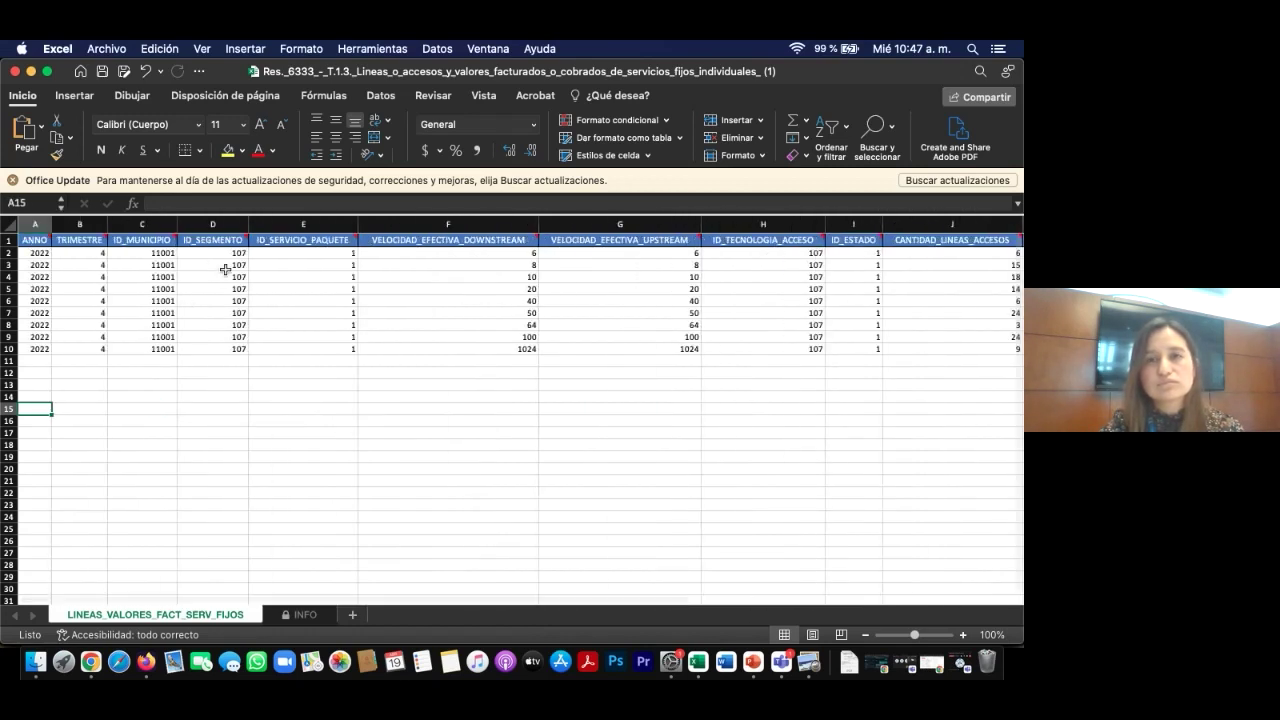
mouse_move(234, 240)
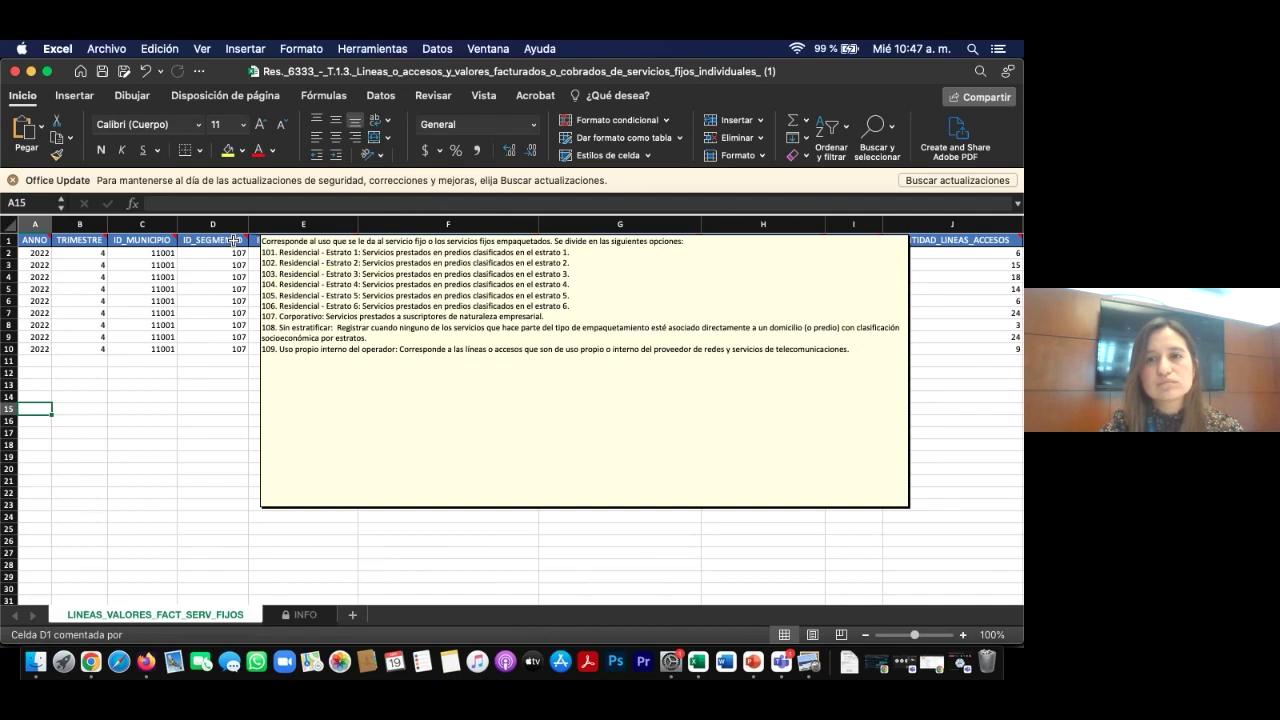
click(219, 335)
key(Right)
key(Right)
key(Right)
key(Right)
key(Right)
key(Right)
key(Right)
key(Right)
key(Right)
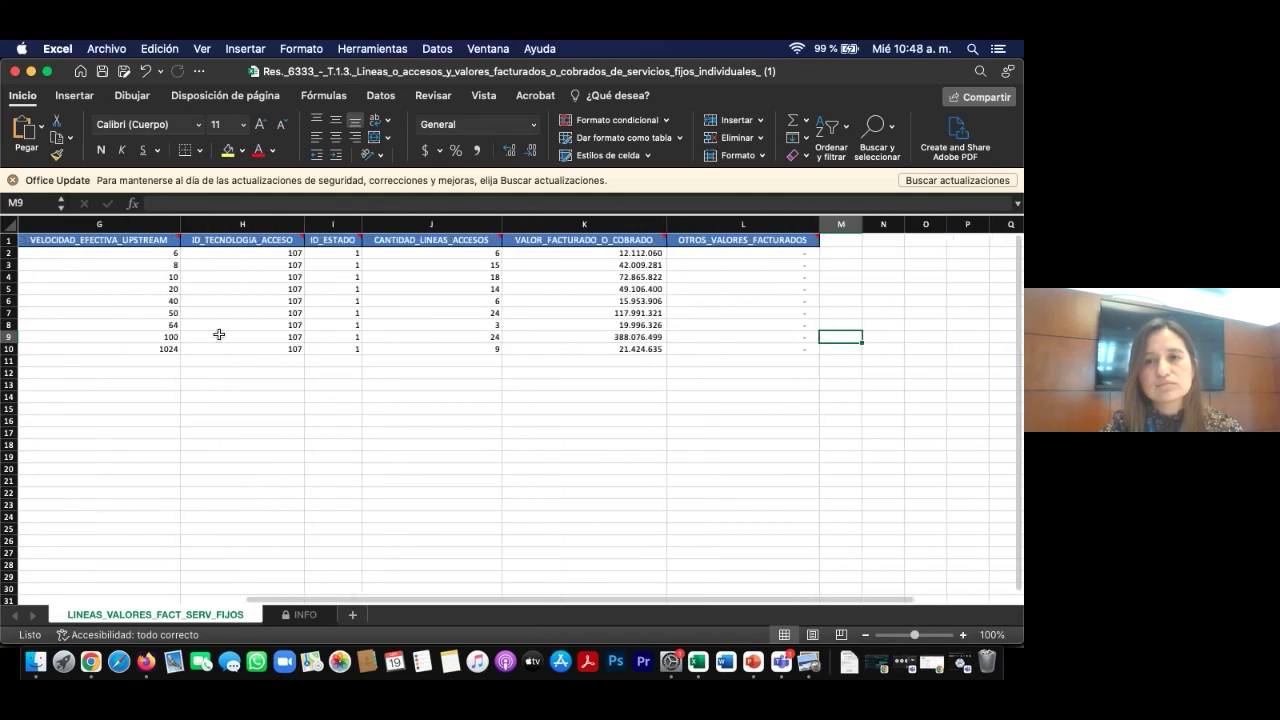
Check the billed values in column L, then show PowerPoint's Formatos para - ISP slide
key(Left)
key(Left)
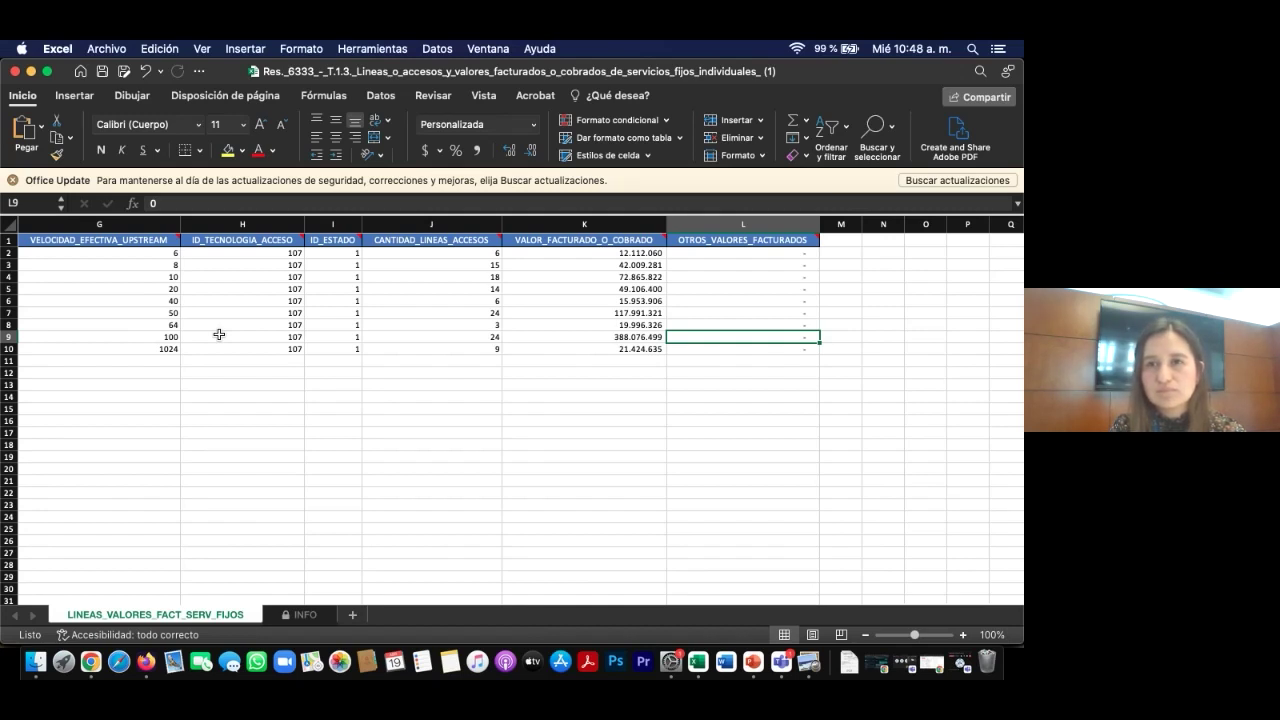
key(Up)
key(Up)
key(Up)
key(Up)
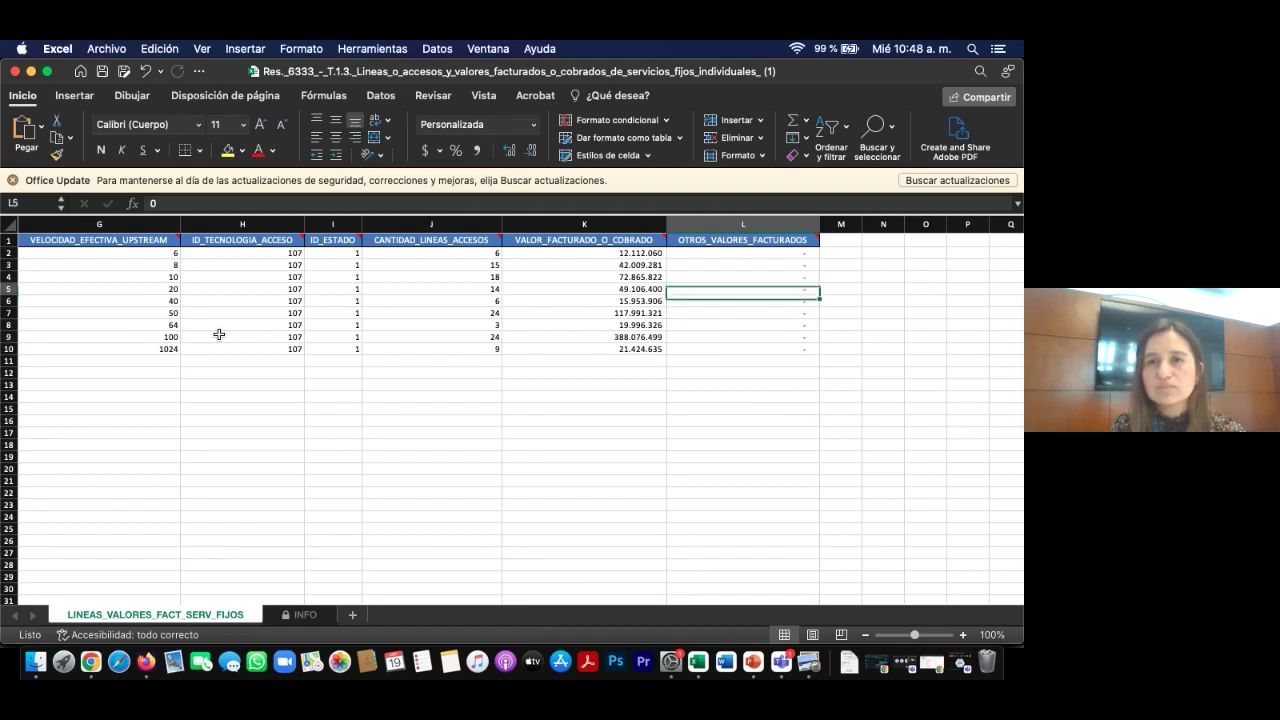
key(Down)
key(Down)
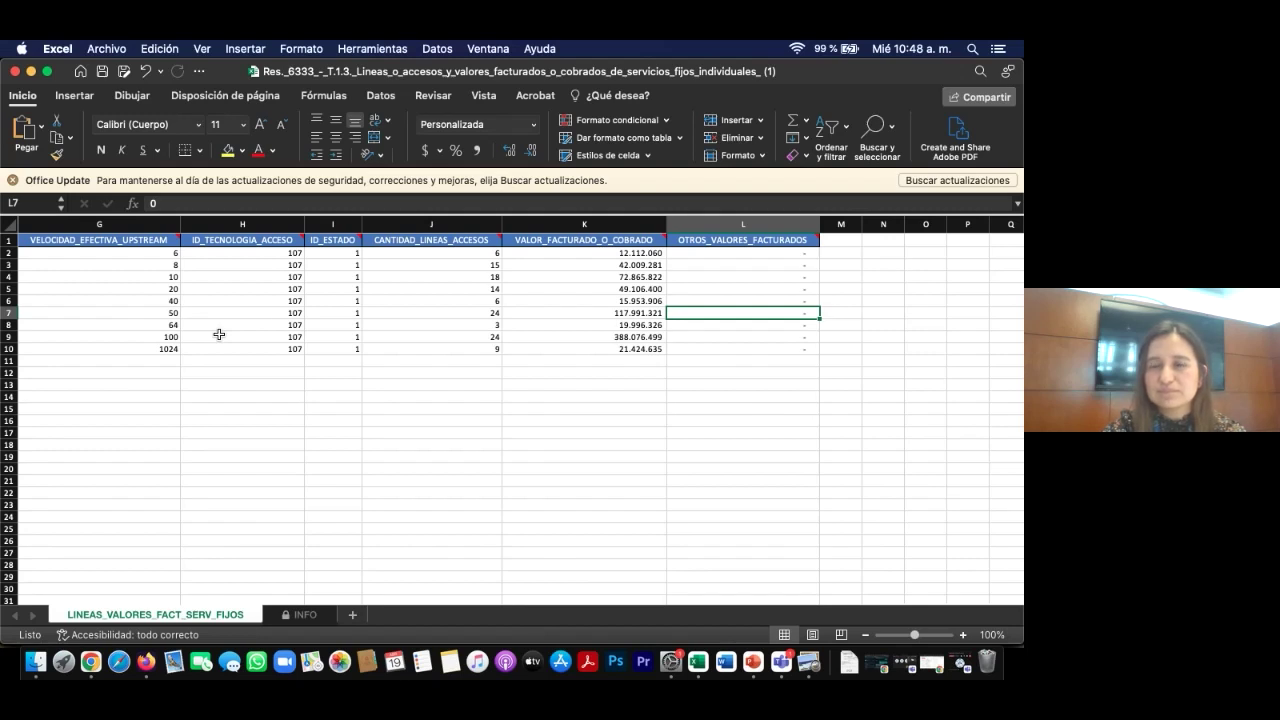
click(745, 655)
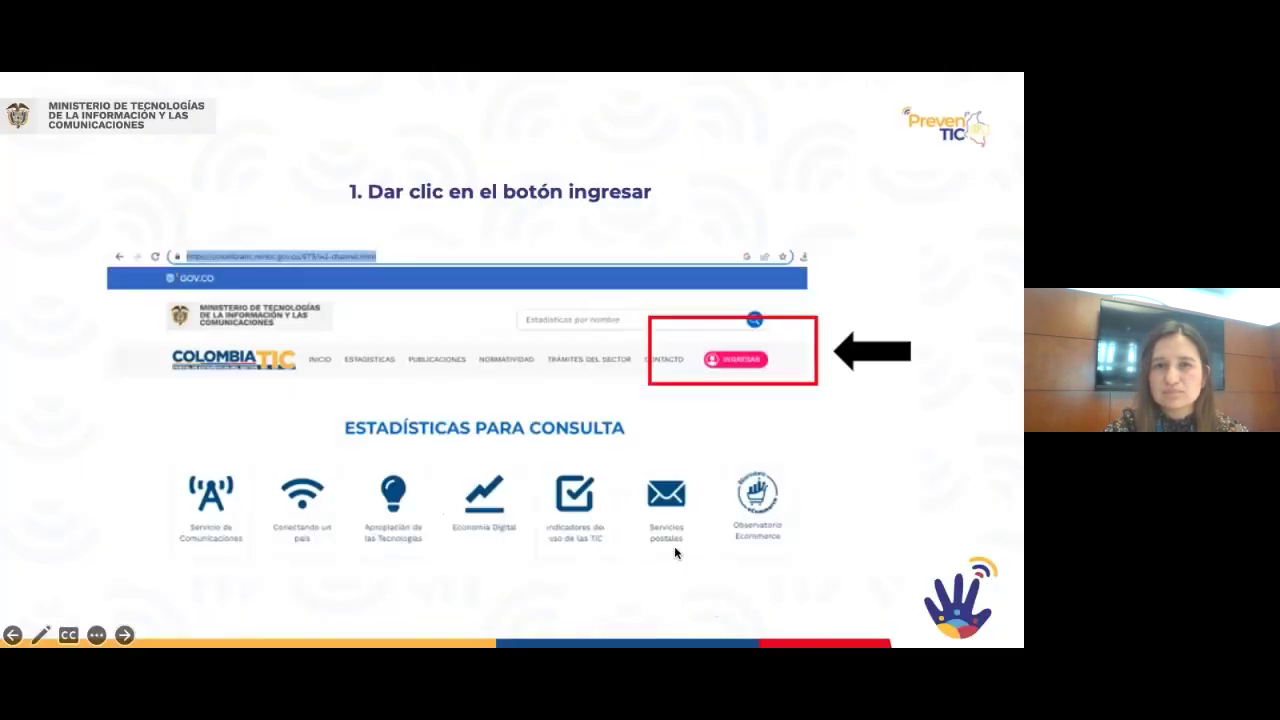
key(Left)
key(Left)
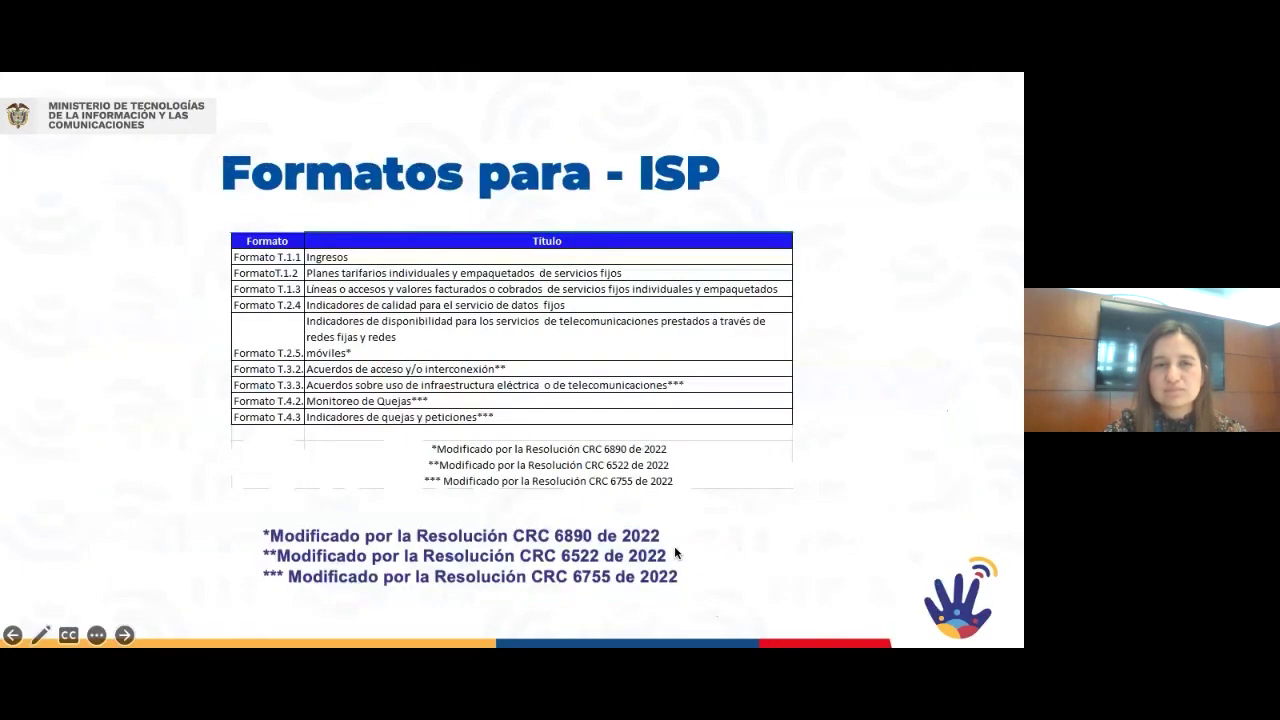
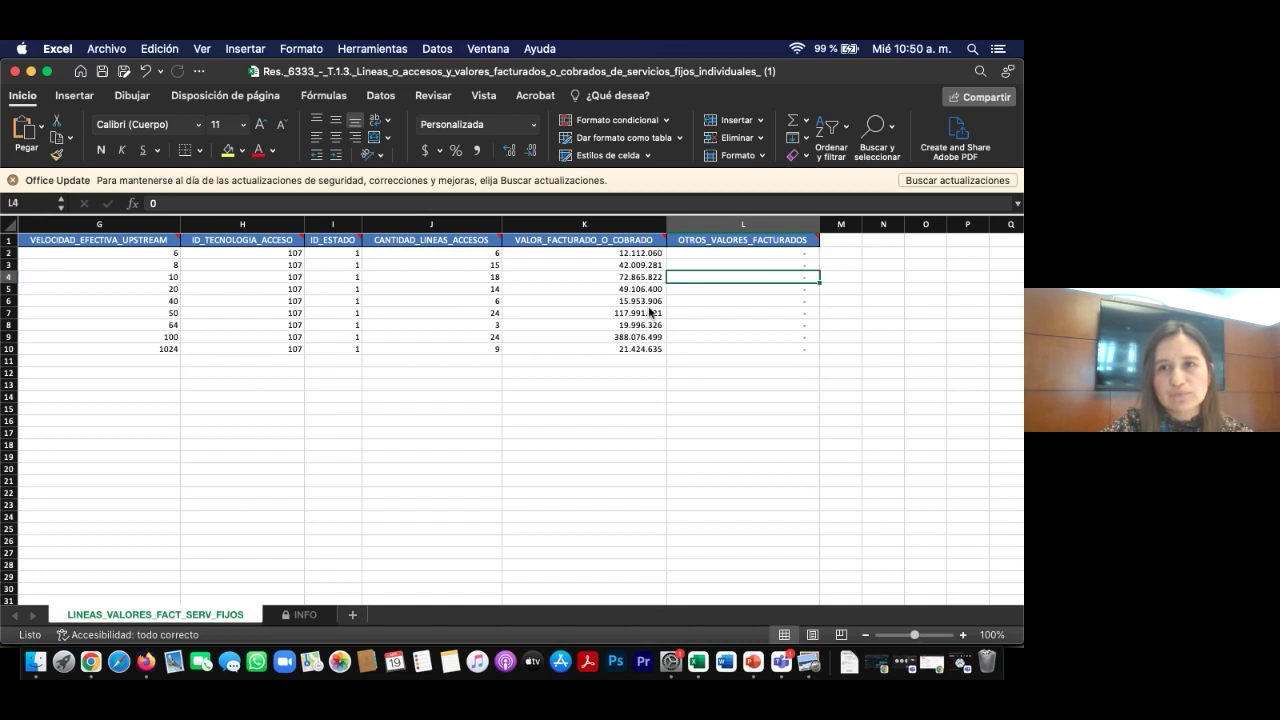
key(Up)
key(Up)
key(Up)
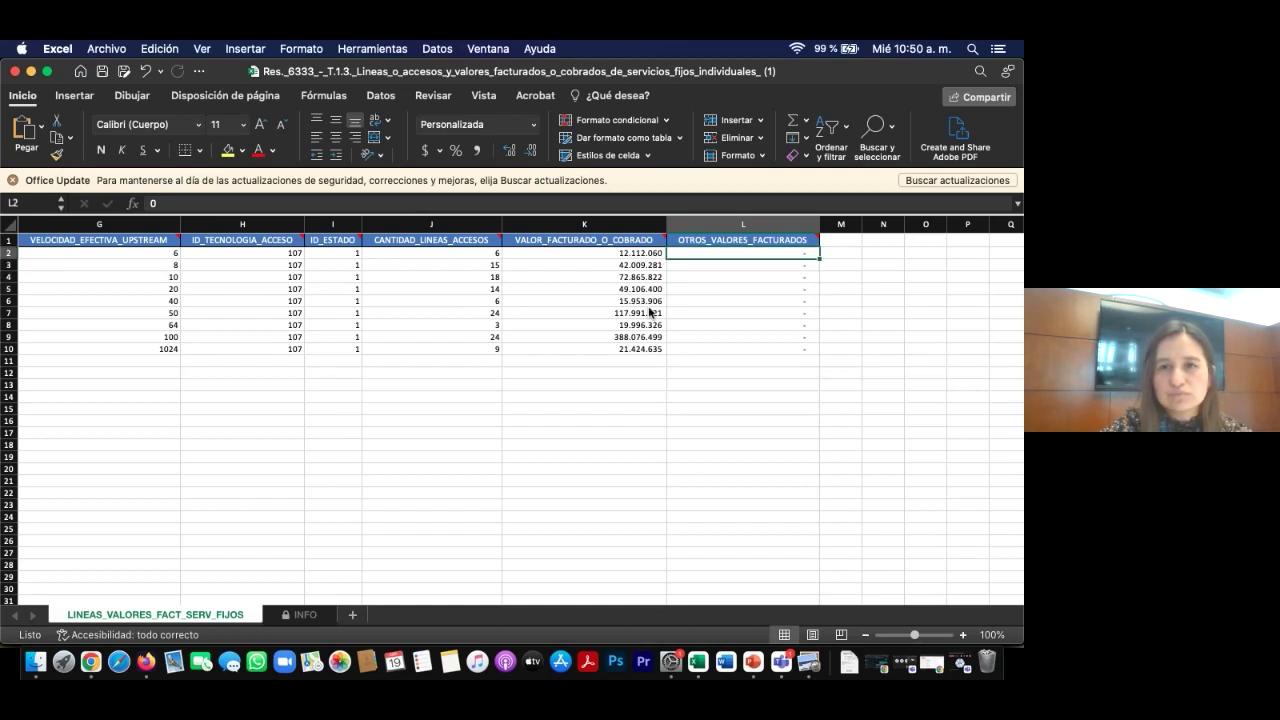
key(Left)
key(Left)
key(Left)
key(Left)
key(Left)
key(Left)
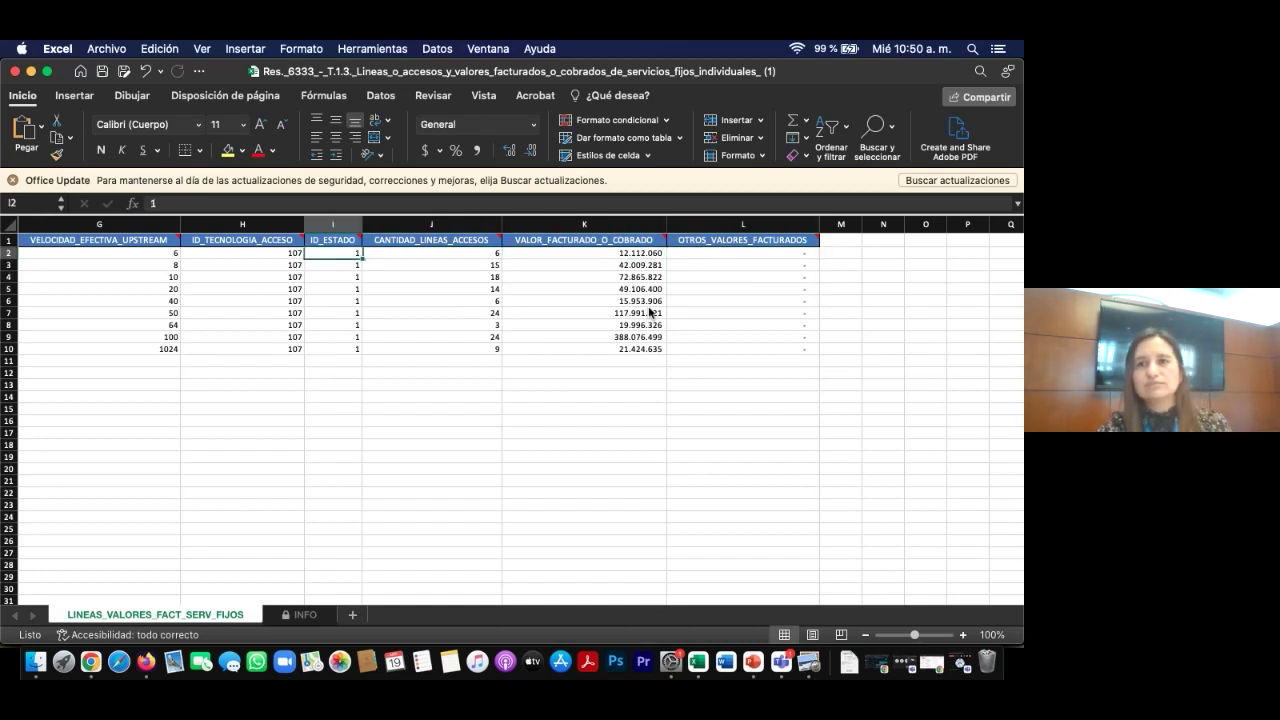
key(Left)
key(Right)
key(Right)
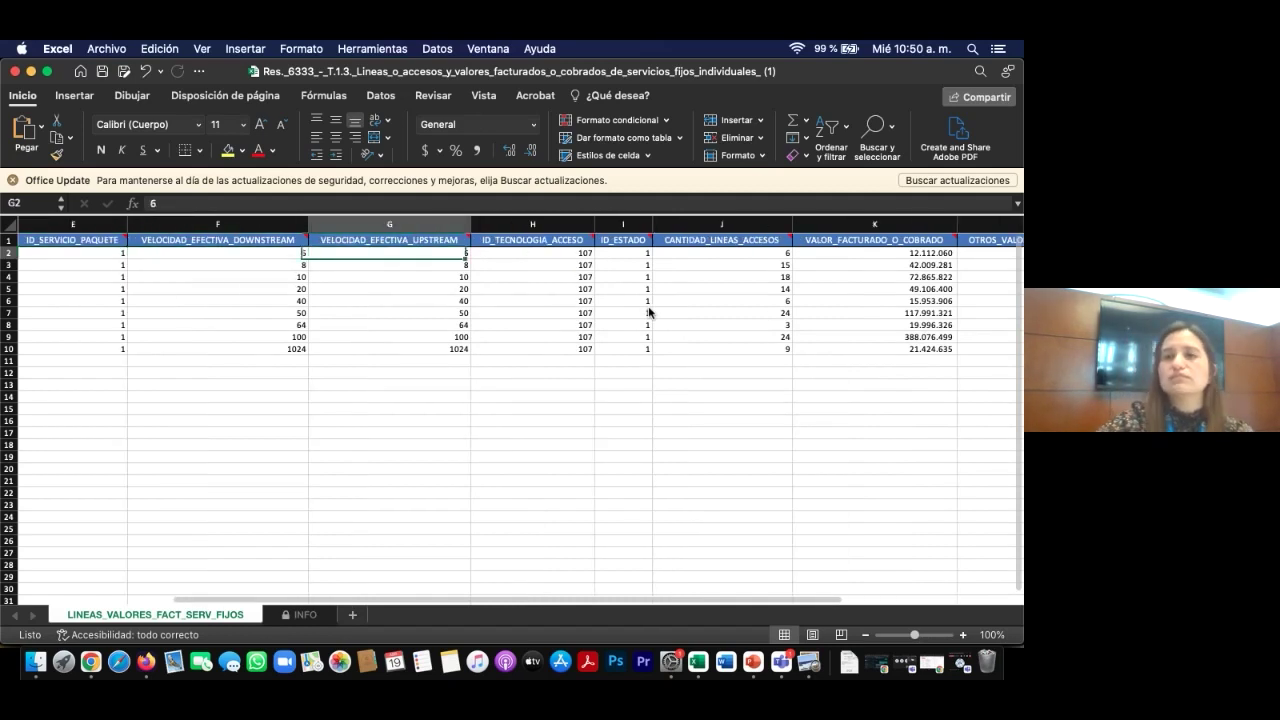
key(Left)
key(Right)
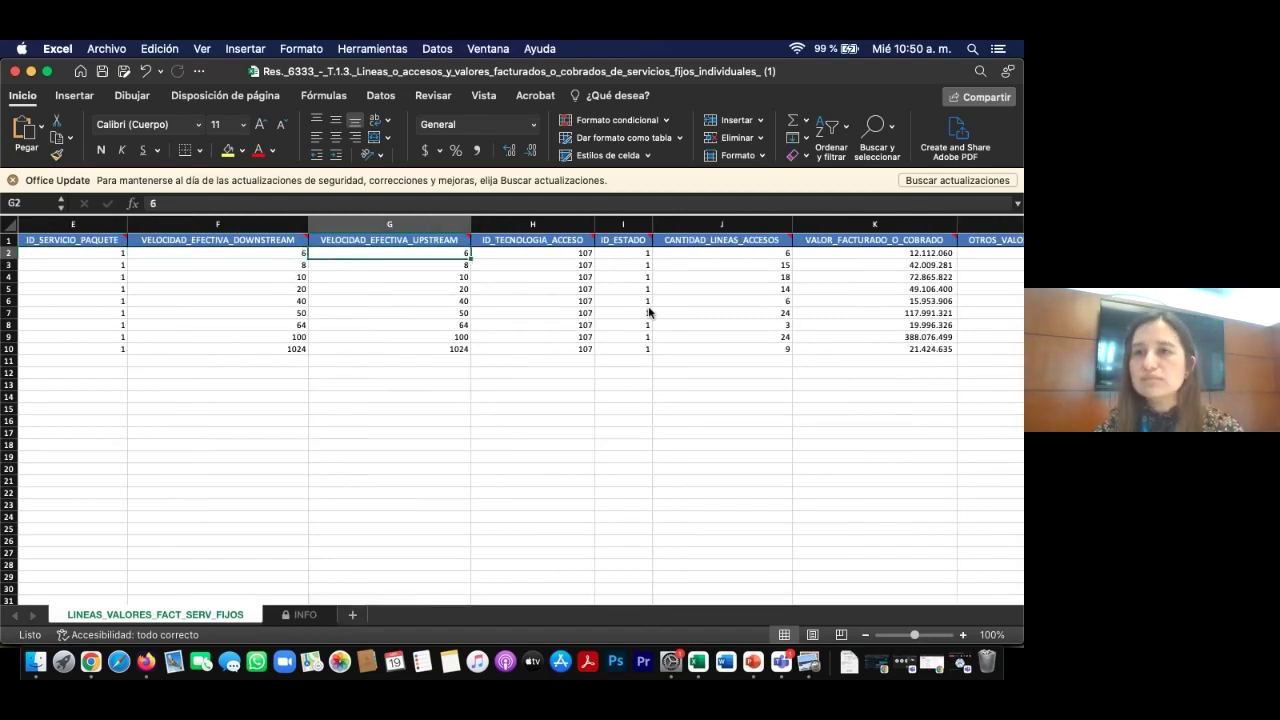
key(Right)
key(Right)
key(Right)
key(Right)
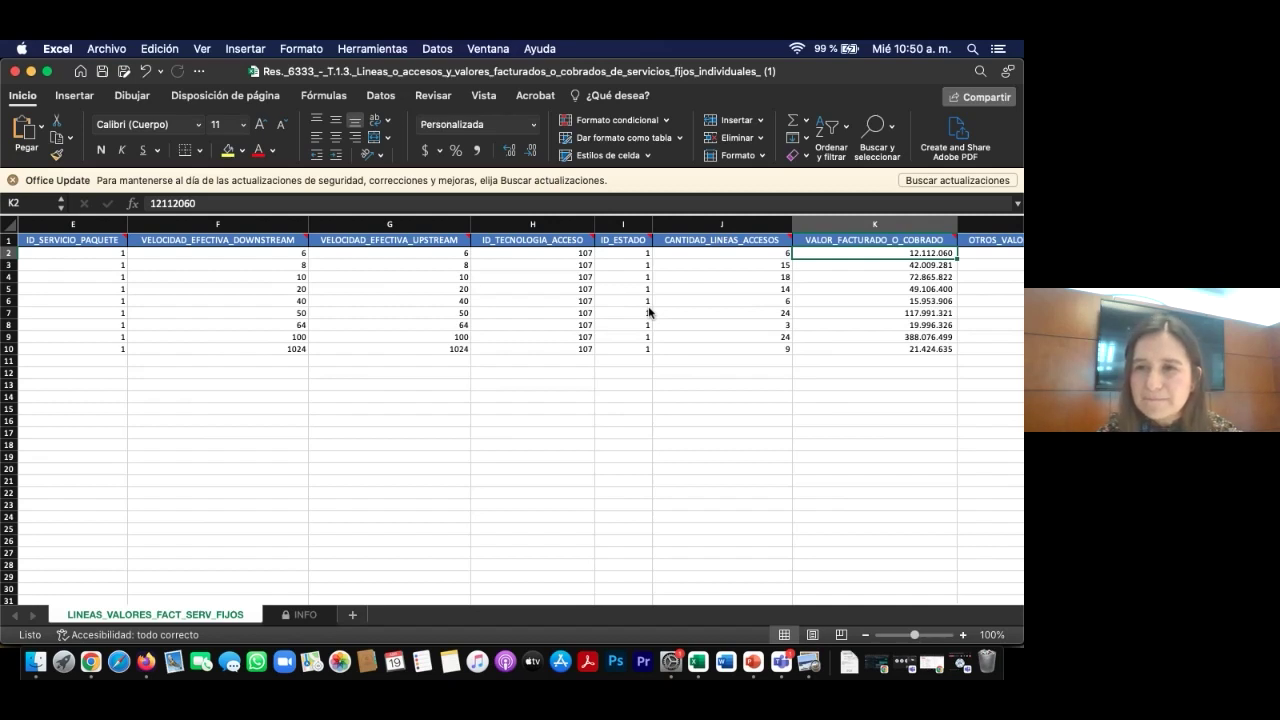
key(Left)
key(Left)
key(Left)
key(Left)
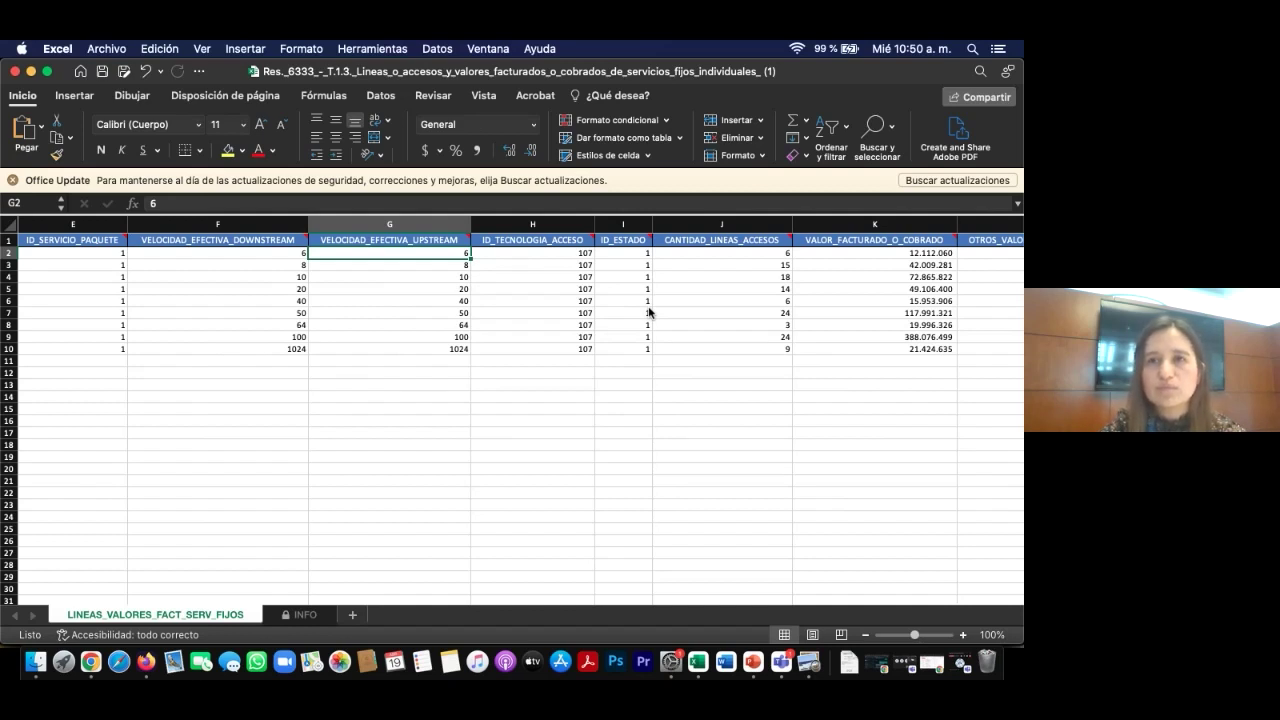
key(Right)
key(Right)
key(Right)
key(Right)
key(Left)
key(Left)
key(Left)
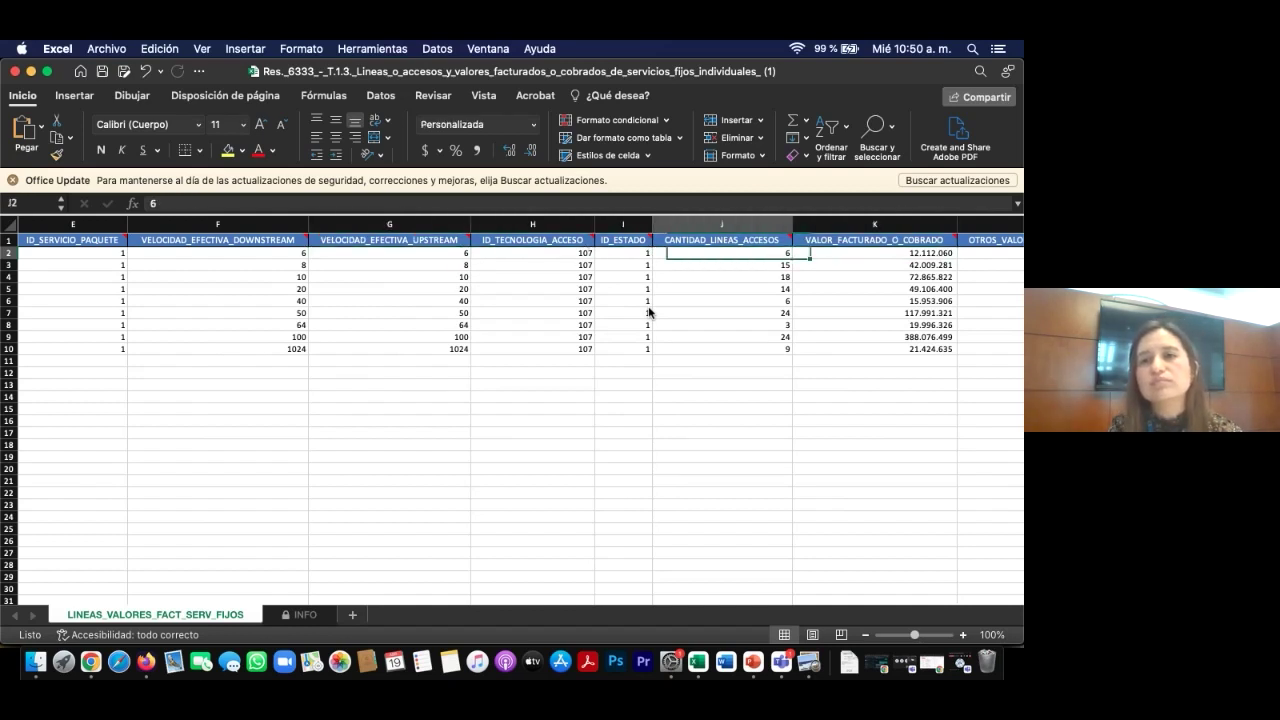
key(Left)
key(Right)
key(Right)
key(Right)
key(Right)
key(Right)
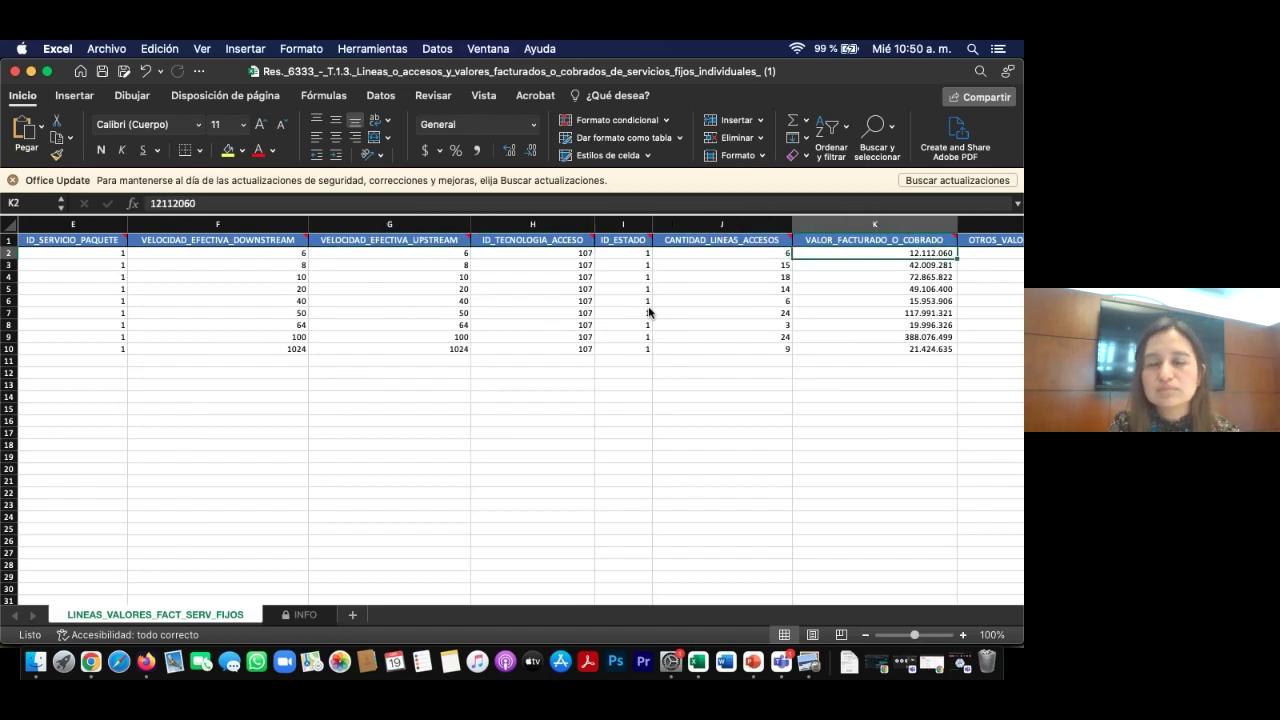
key(Left)
key(Left)
key(Left)
key(Left)
key(Left)
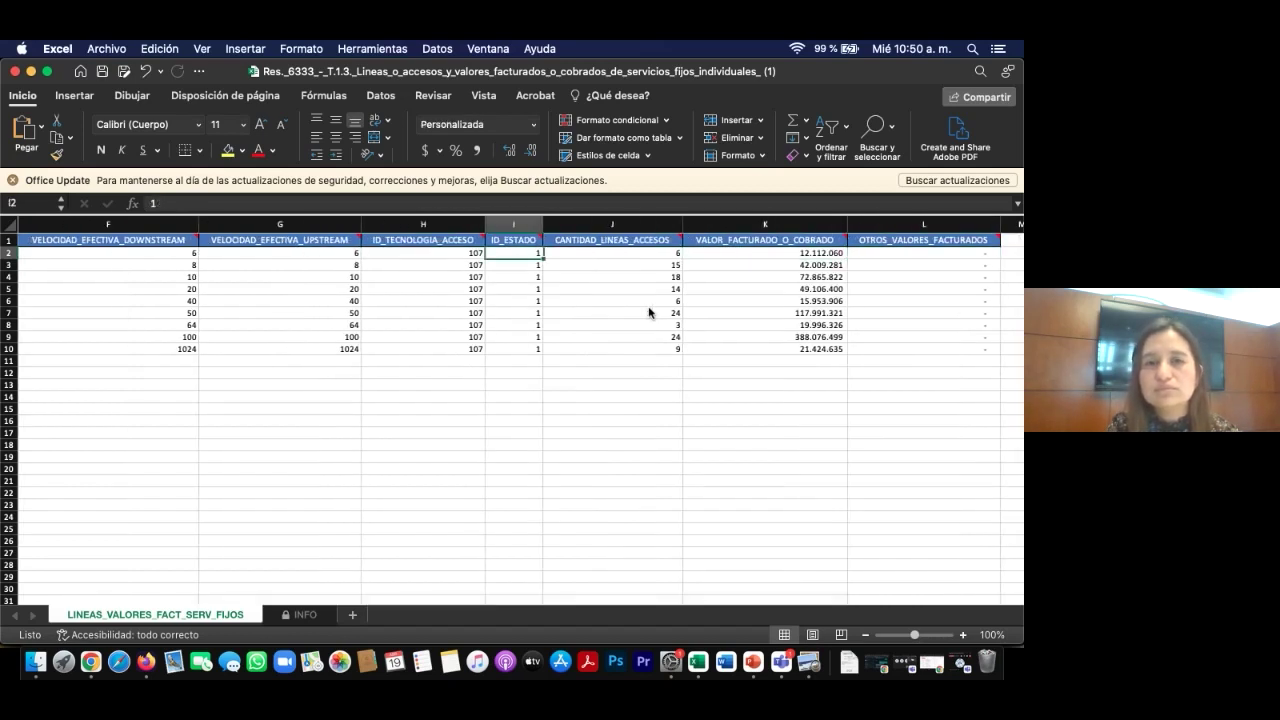
key(Down)
key(Down)
key(Down)
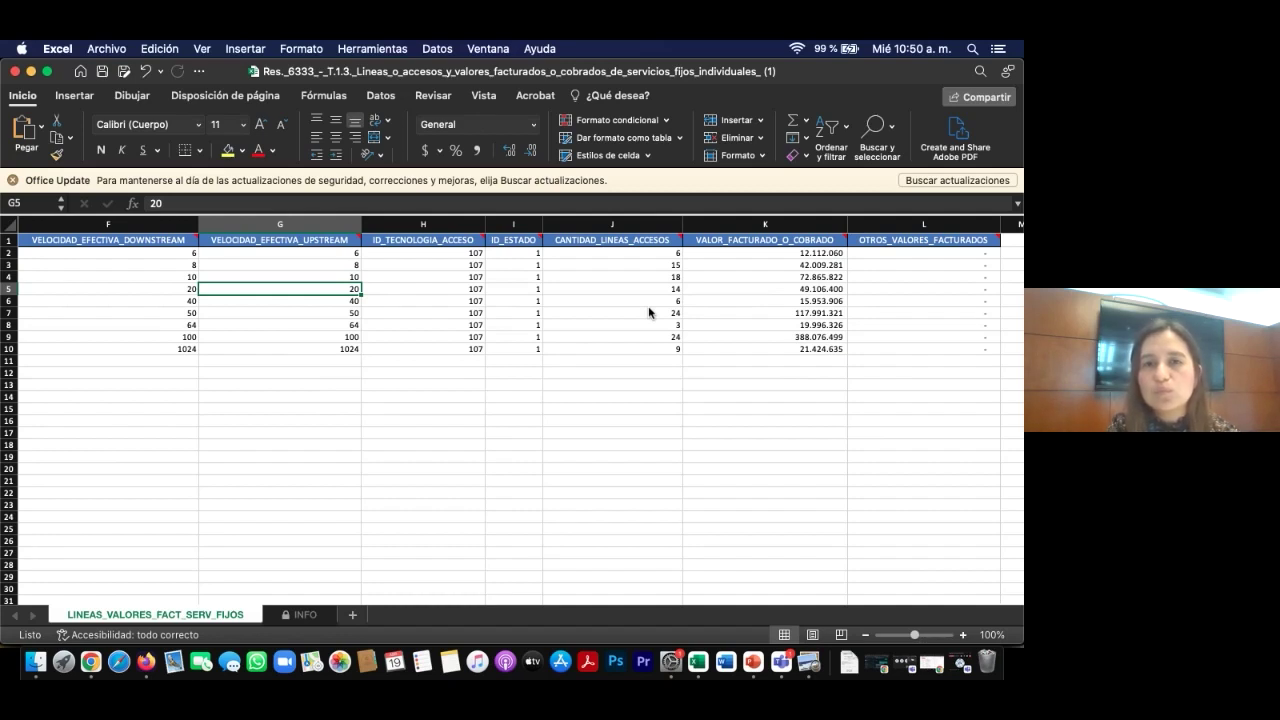
key(Right)
key(Right)
key(Right)
key(Right)
key(Right)
key(Right)
key(Left)
key(Left)
key(Left)
key(Left)
key(Left)
key(Left)
key(Left)
key(Left)
key(Left)
key(Left)
key(Left)
key(Left)
key(Right)
key(Right)
key(Right)
key(Right)
key(Right)
key(Left)
key(Right)
key(Right)
key(Right)
key(Right)
key(Right)
key(Right)
key(Right)
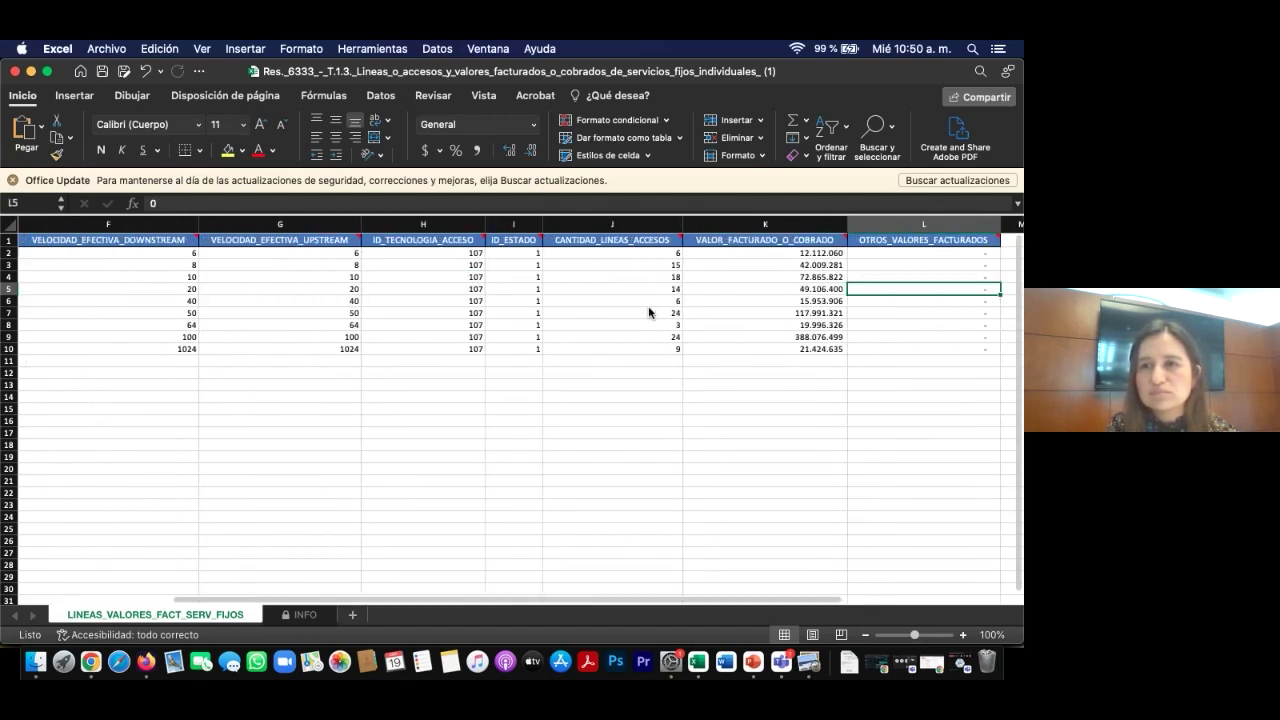
key(Up)
key(Up)
key(Up)
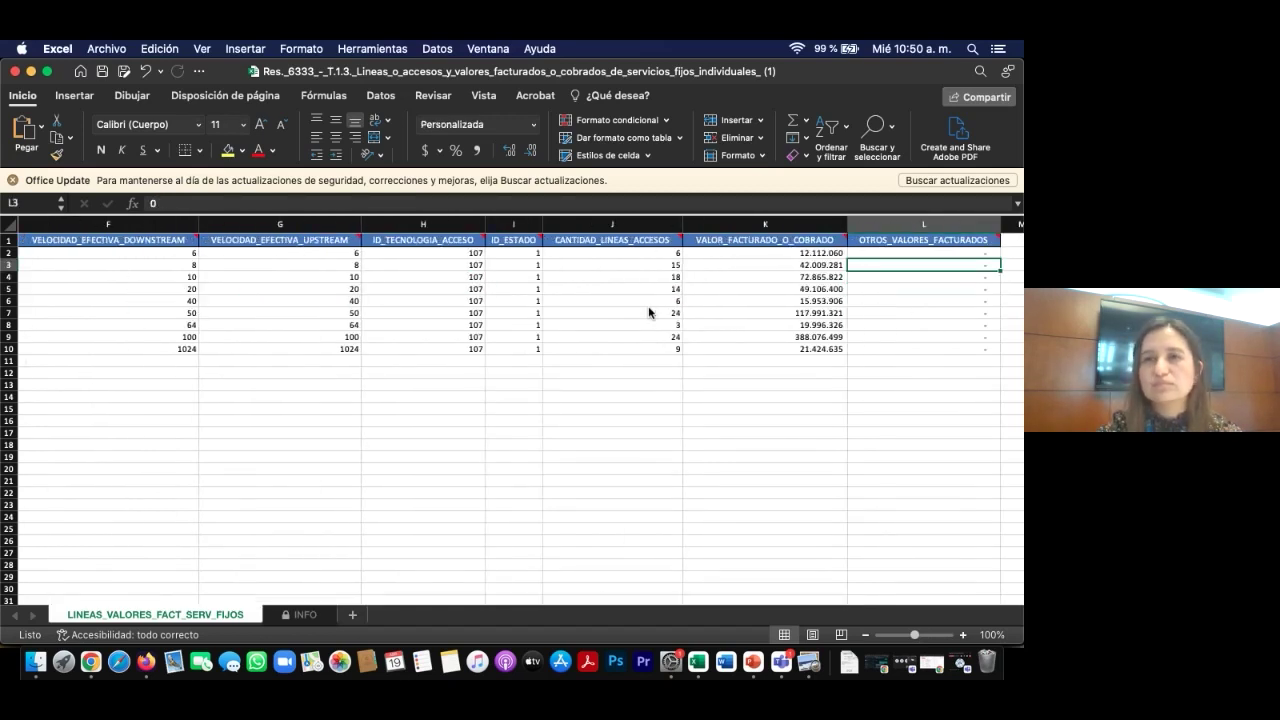
key(Left)
key(Left)
key(Left)
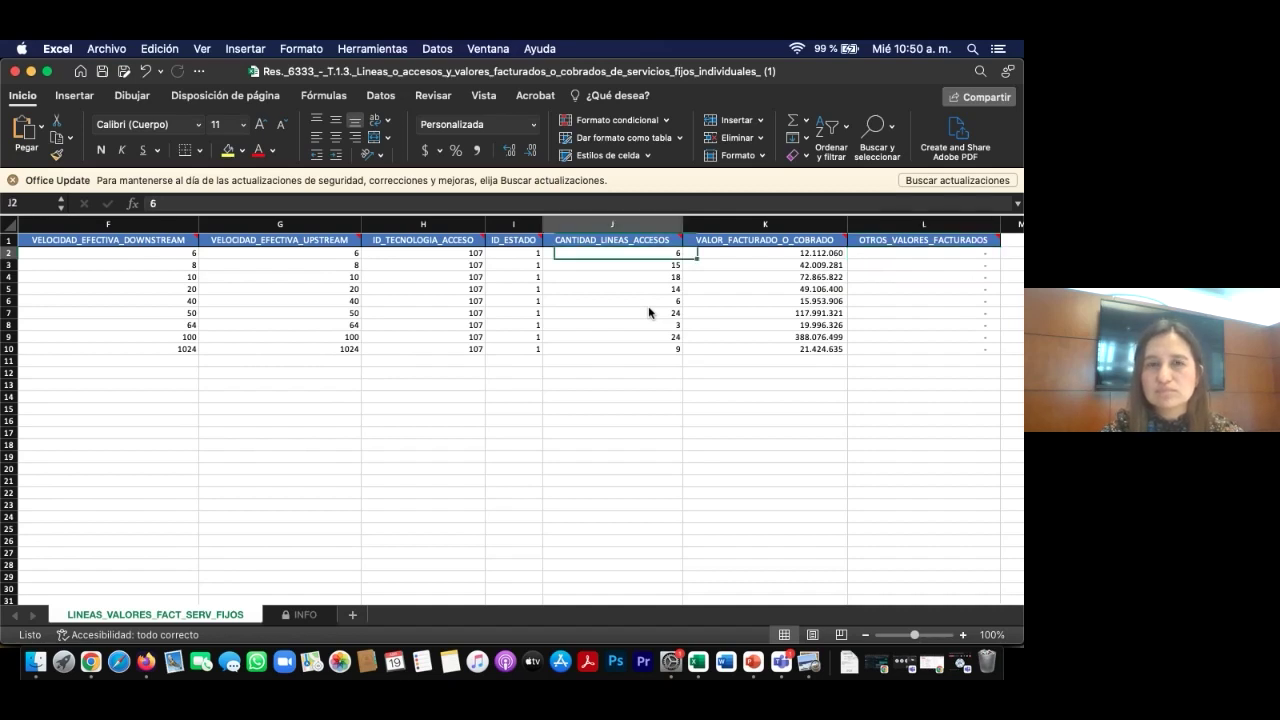
key(Right)
key(Right)
key(Right)
key(Left)
key(Left)
key(Left)
key(Left)
key(Left)
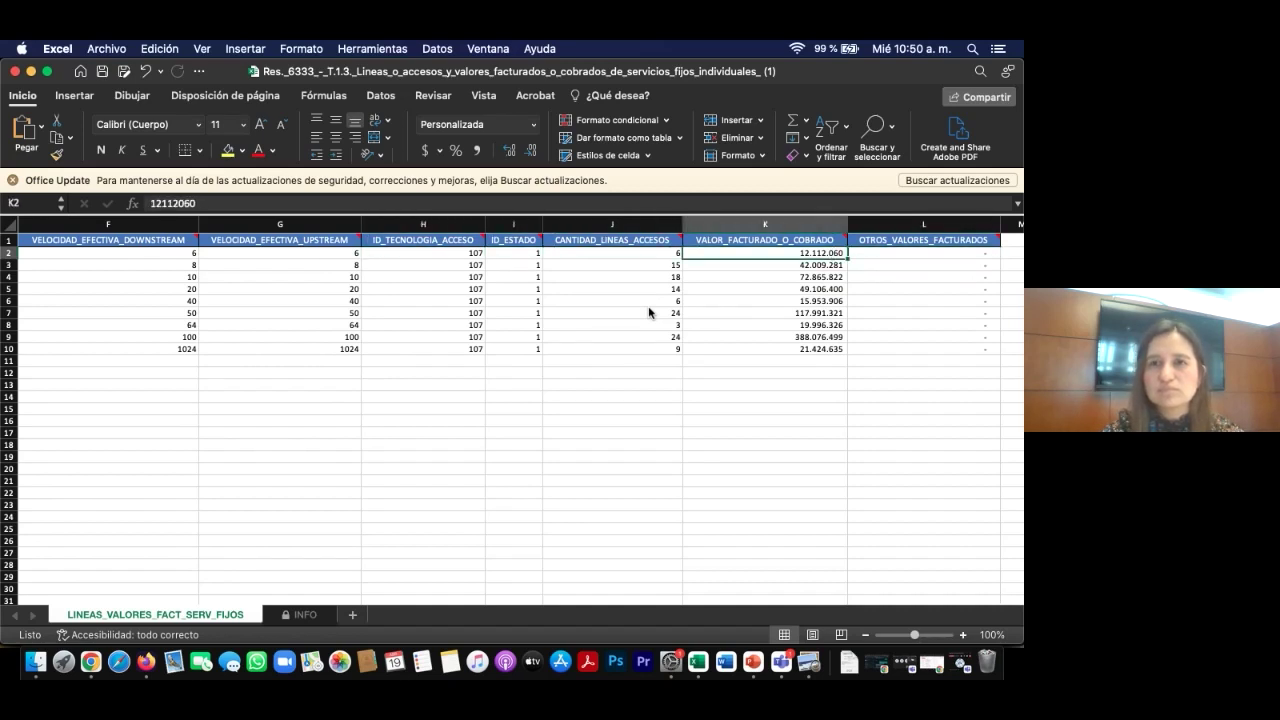
key(Right)
key(Right)
key(Right)
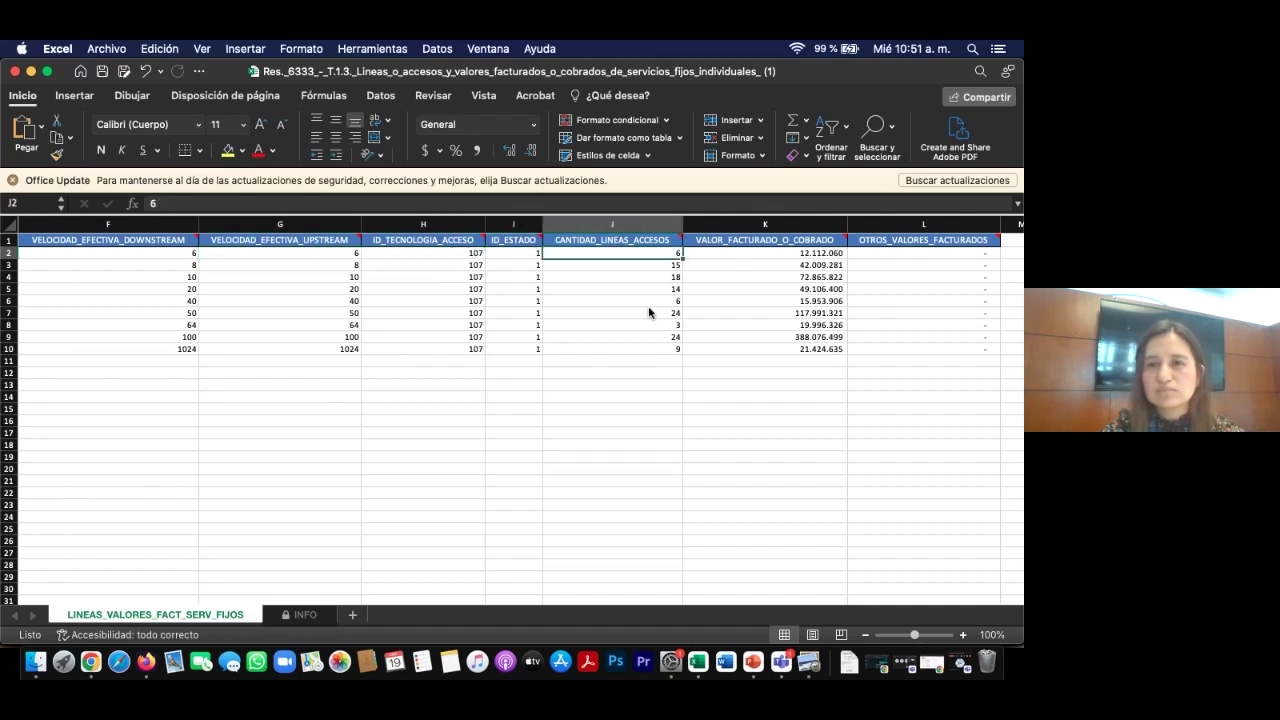
key(Down)
key(Right)
key(Left)
key(Left)
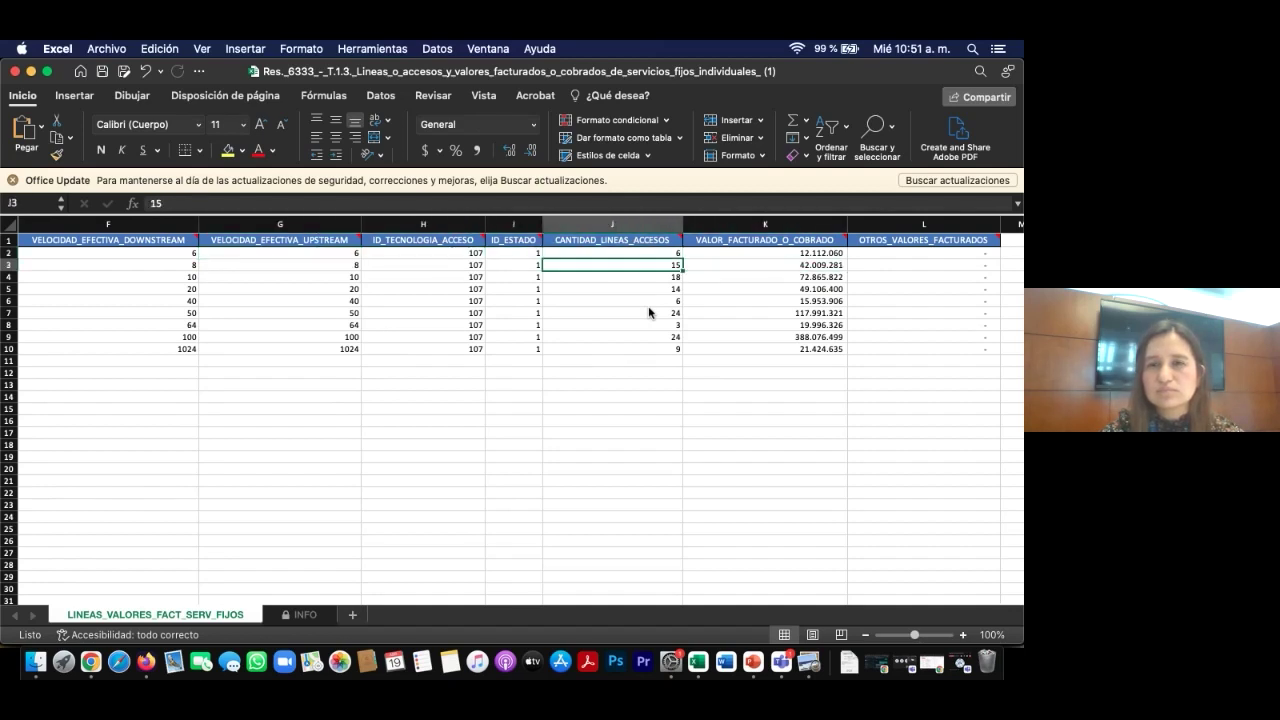
key(Down)
key(Down)
key(Right)
key(Right)
key(Right)
key(Right)
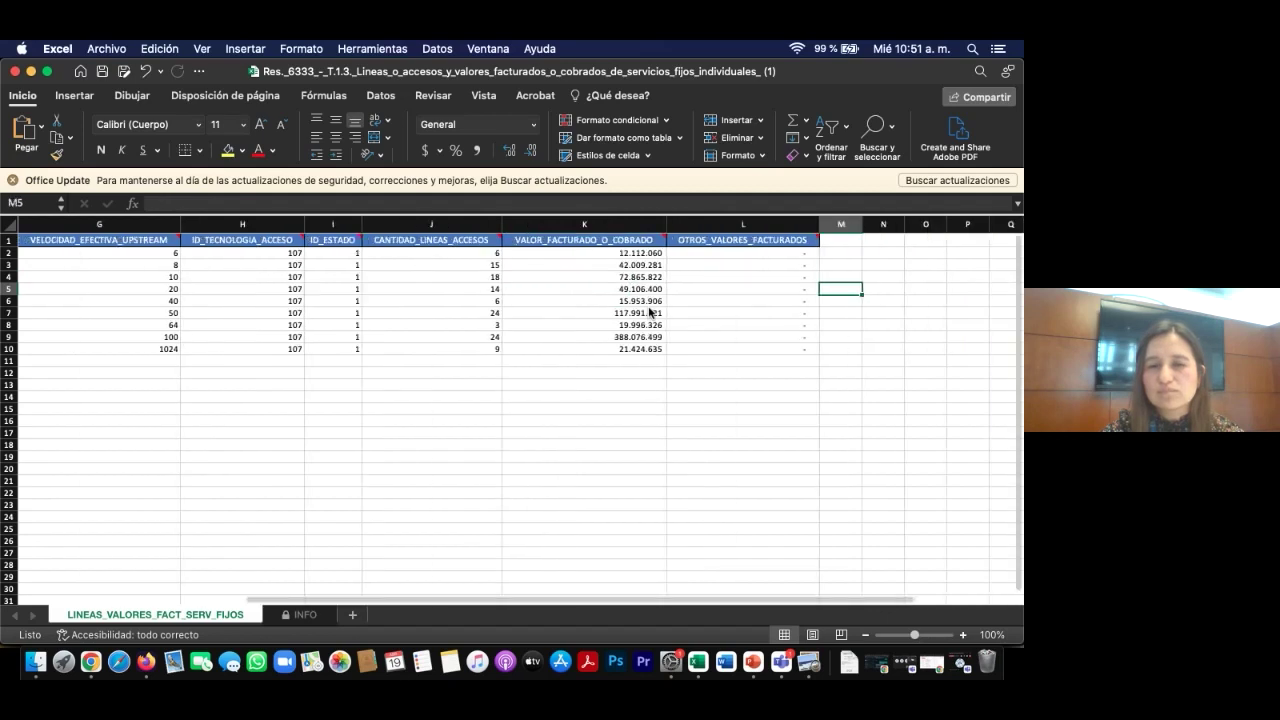
key(Left)
key(Left)
key(Left)
key(Right)
key(Right)
key(Left)
key(Right)
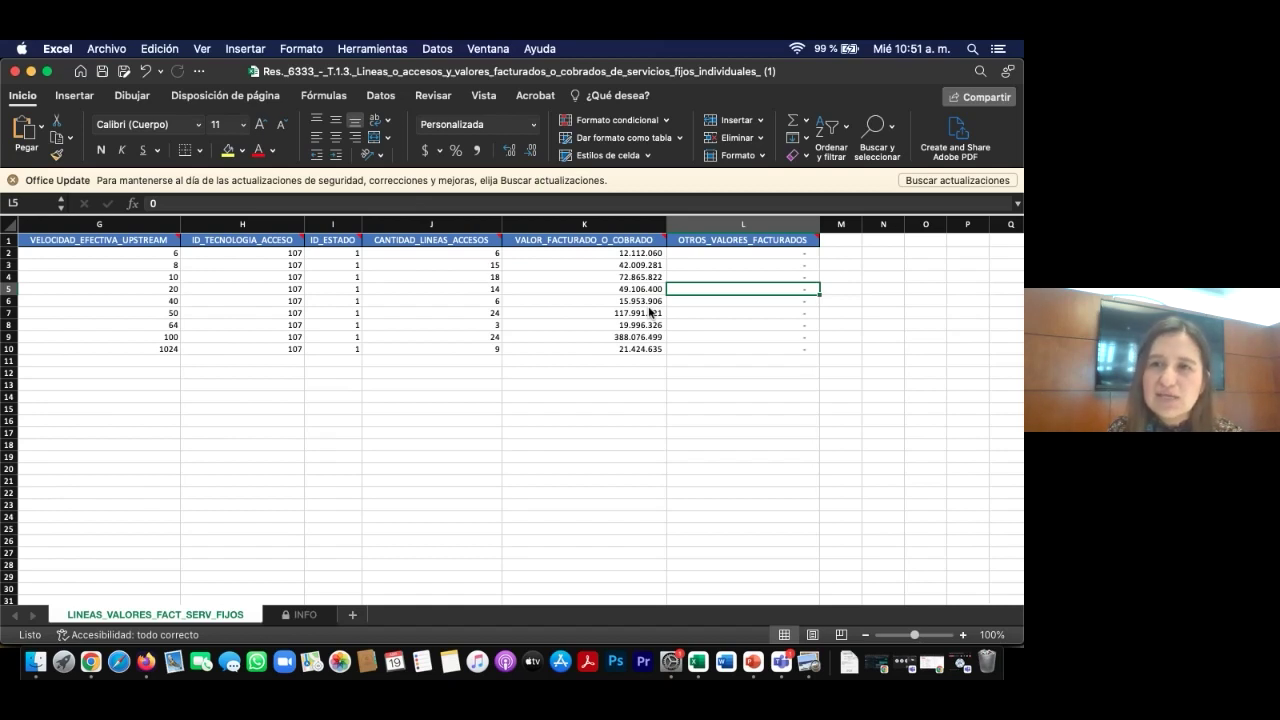
Move along row 5 past the billed-value table and read the comment on cell K1
key(Right)
key(Right)
key(Right)
key(Right)
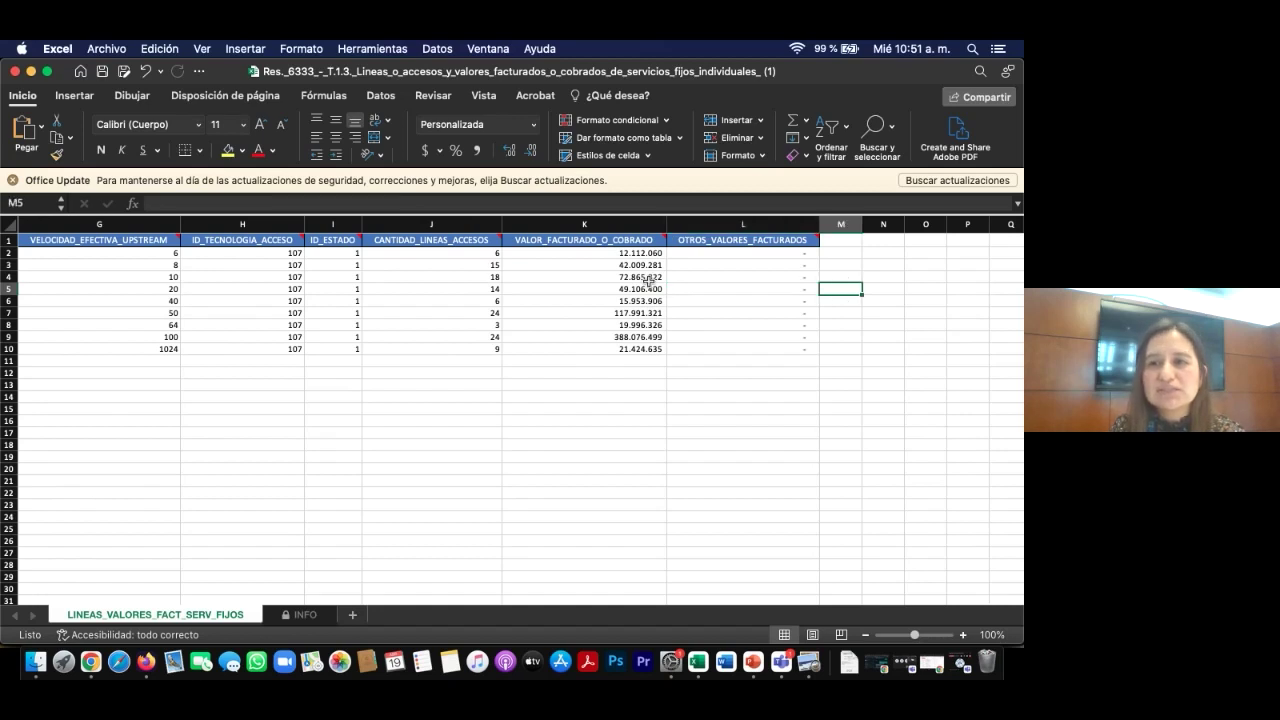
mouse_move(648, 240)
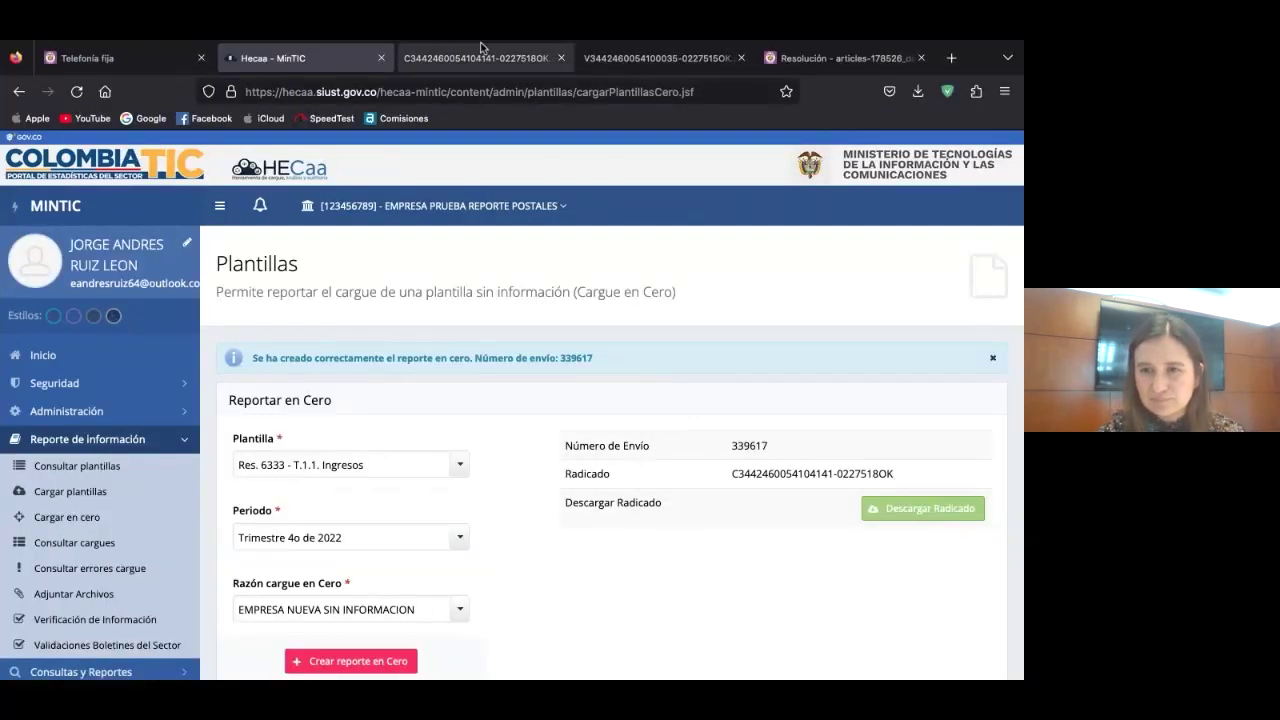
Bring up the Resolution 6333 PDF and start moving back up from page 28
click(470, 58)
click(817, 104)
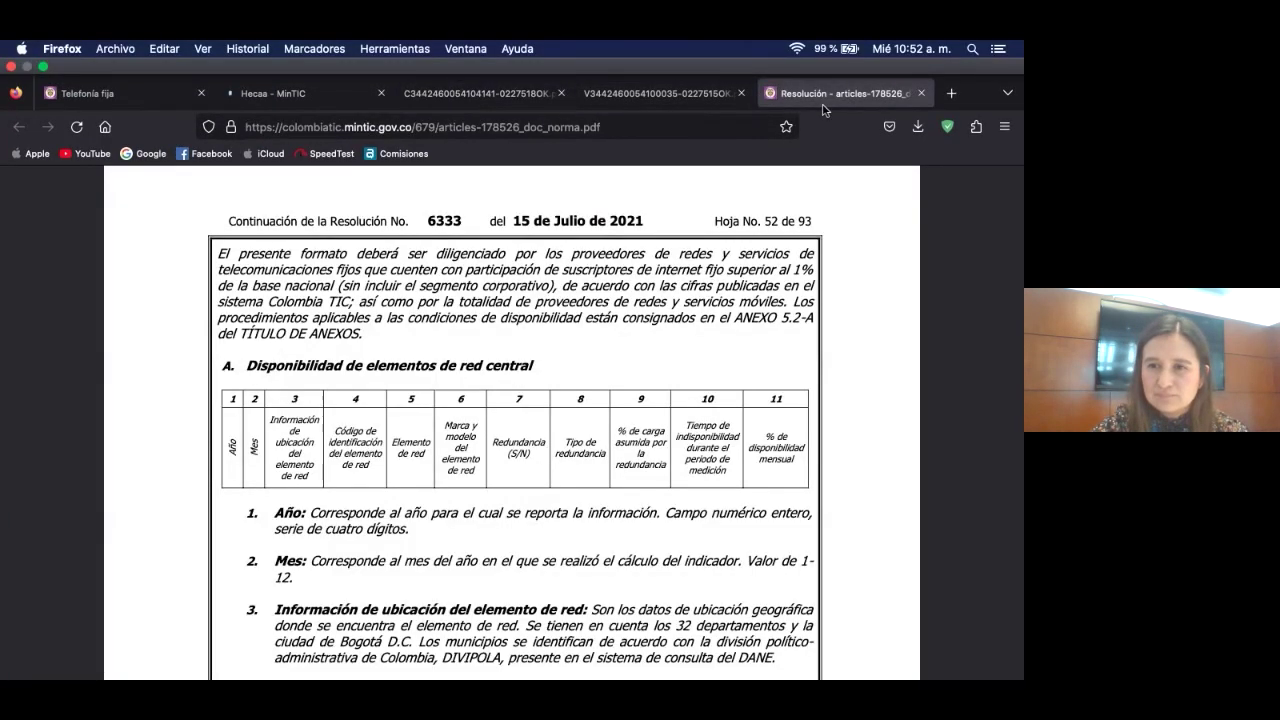
scroll(805, 507, up, 3)
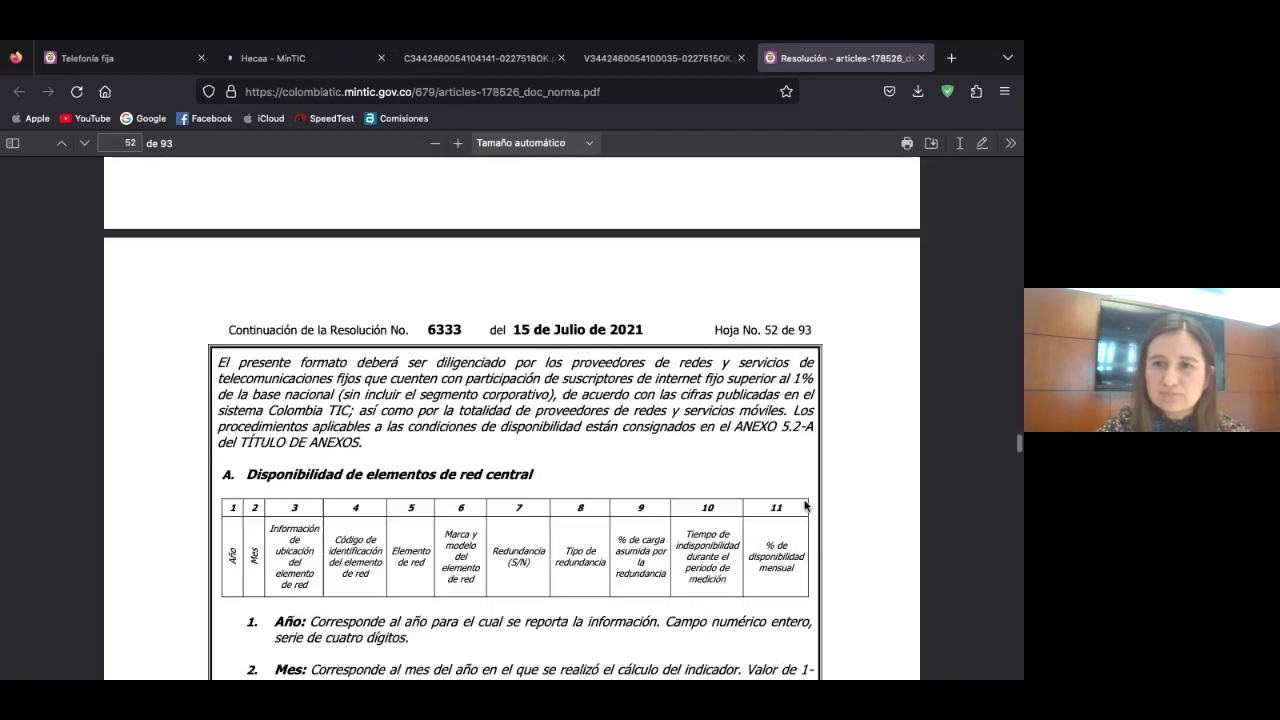
drag(1016, 456, 1017, 357)
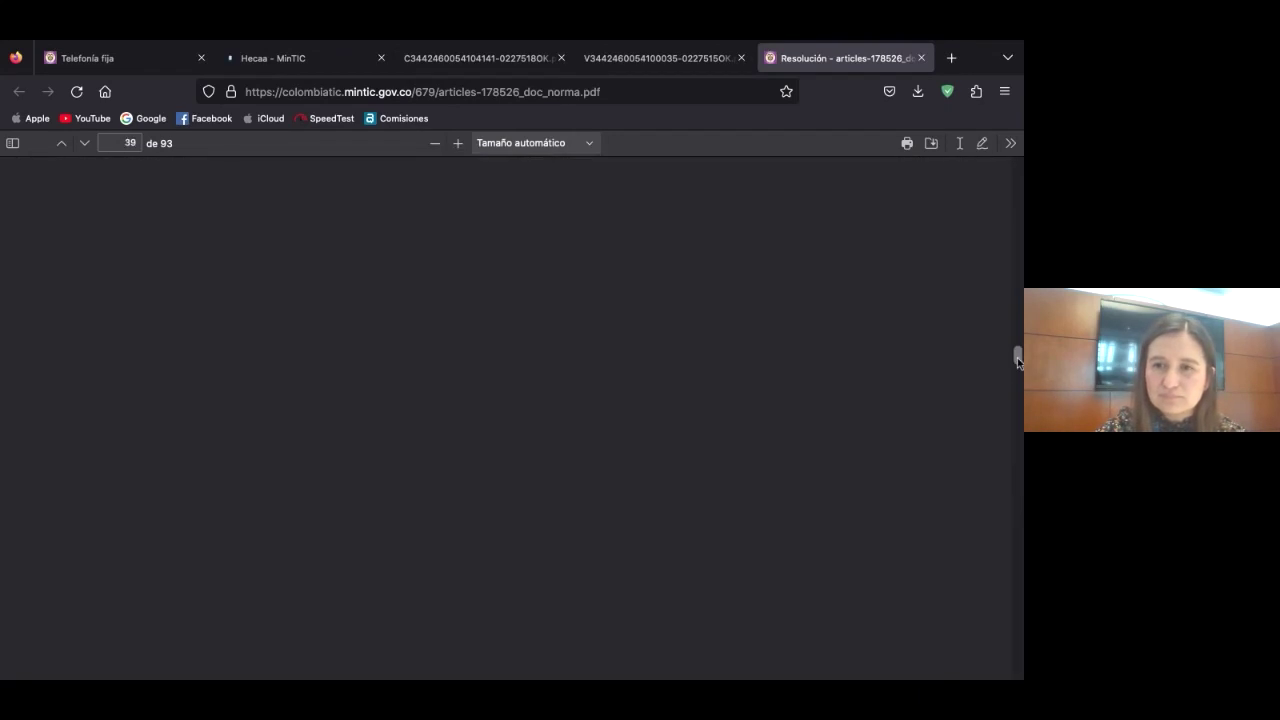
scroll(812, 430, up, 10)
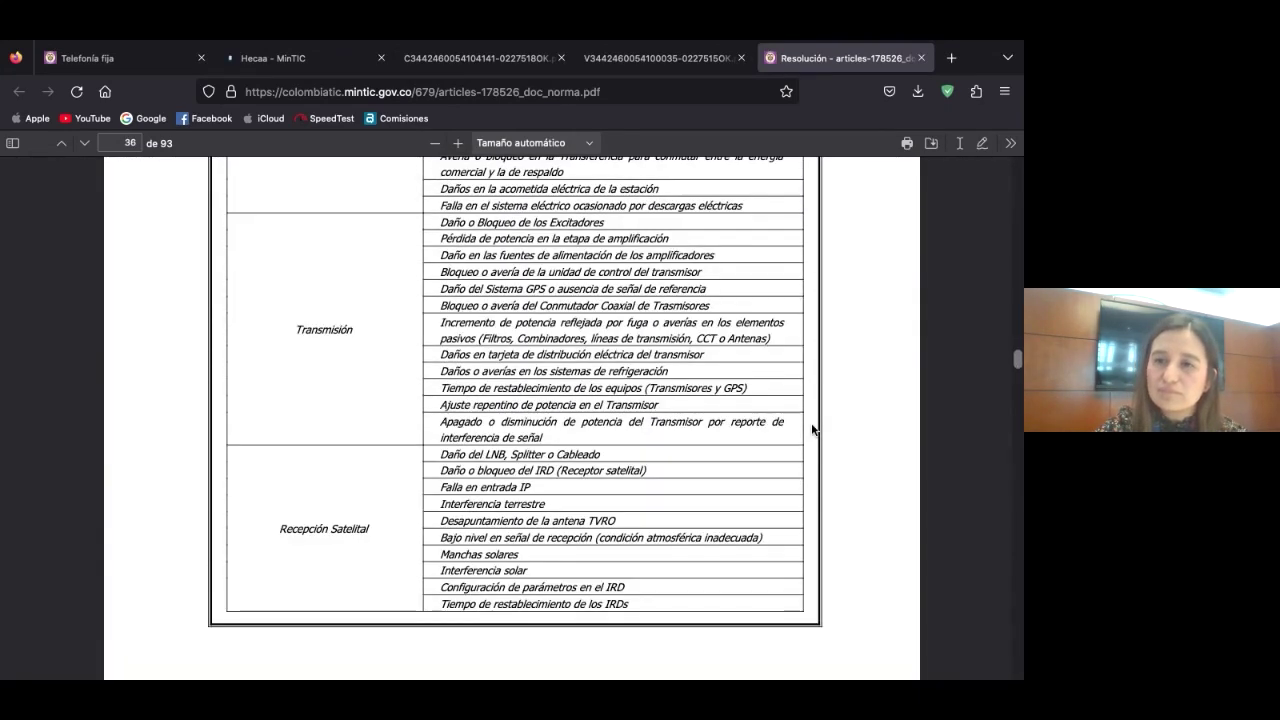
scroll(812, 430, up, 15)
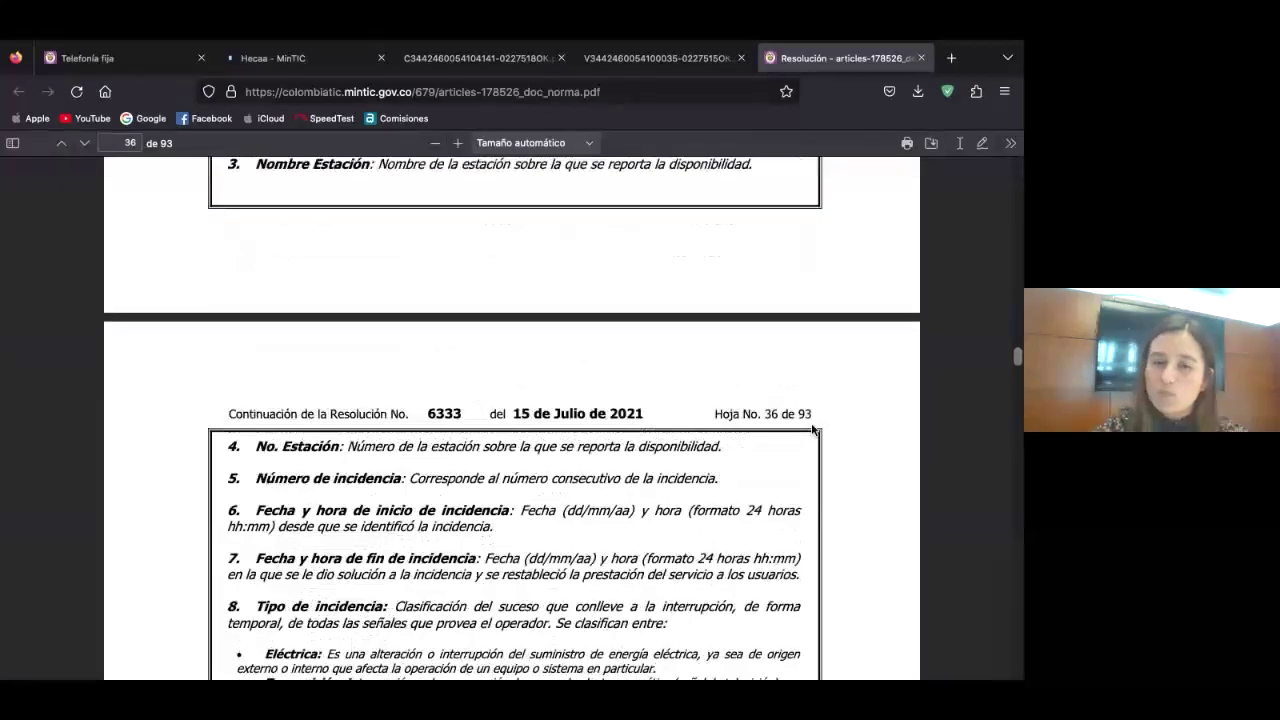
scroll(812, 430, up, 15)
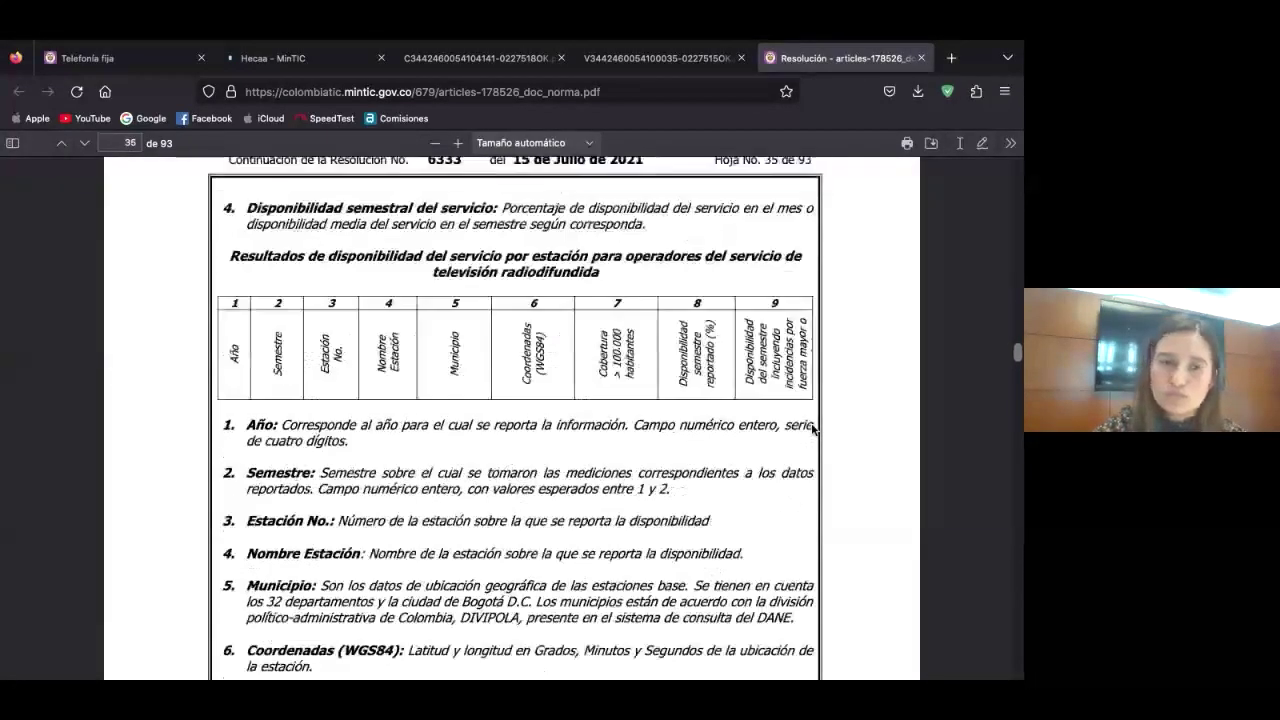
scroll(812, 430, up, 15)
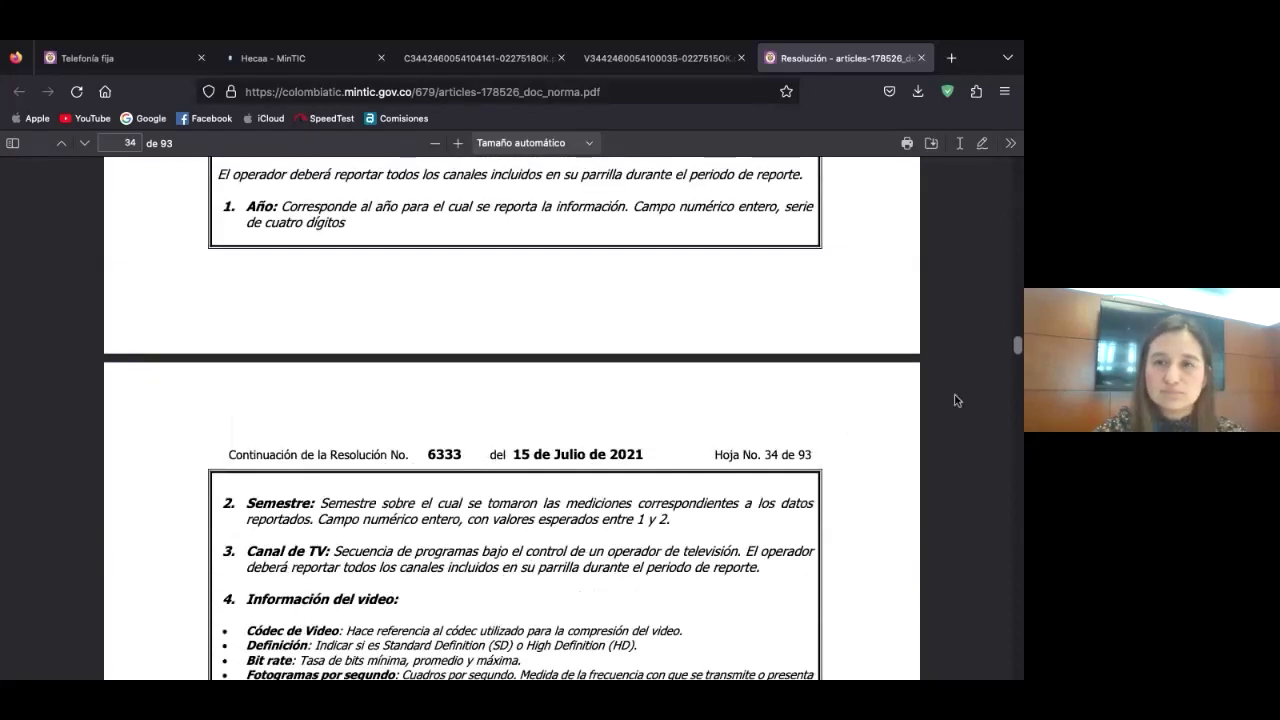
scroll(845, 426, up, 20)
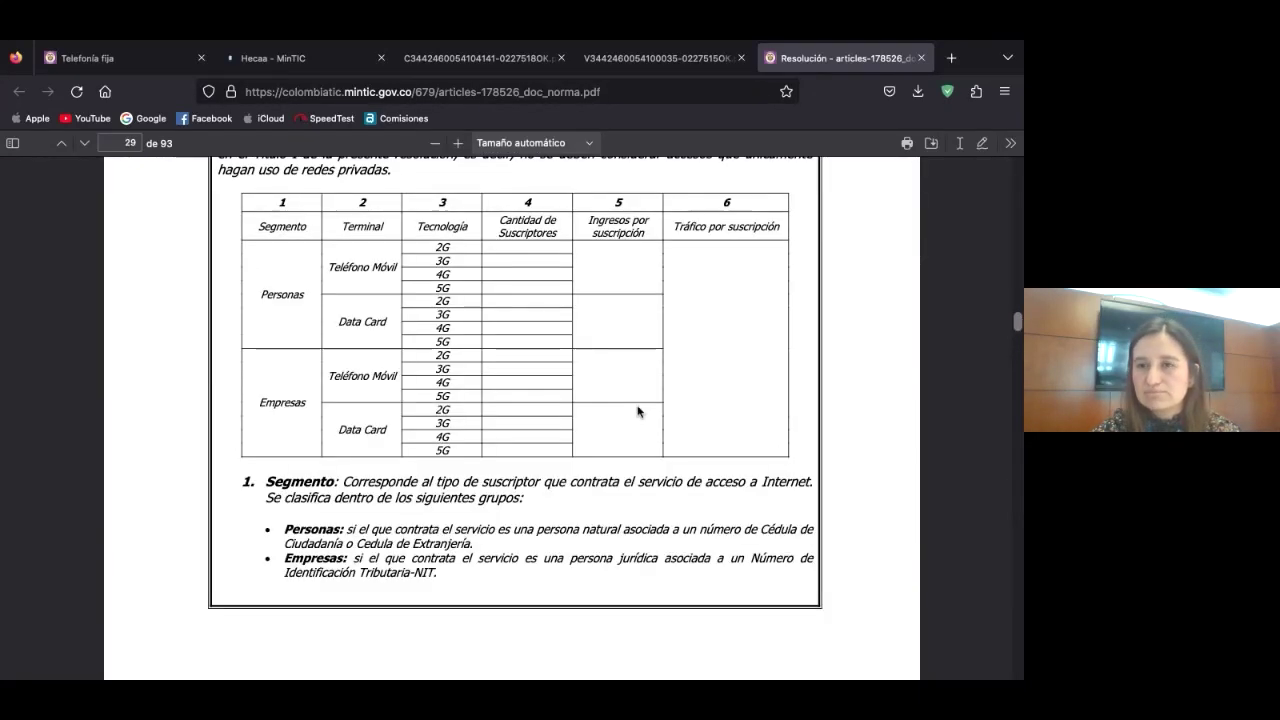
Keep moving up to the end of page 22, where Formato T.1.2 begins
scroll(638, 411, up, 10)
scroll(638, 411, up, 10)
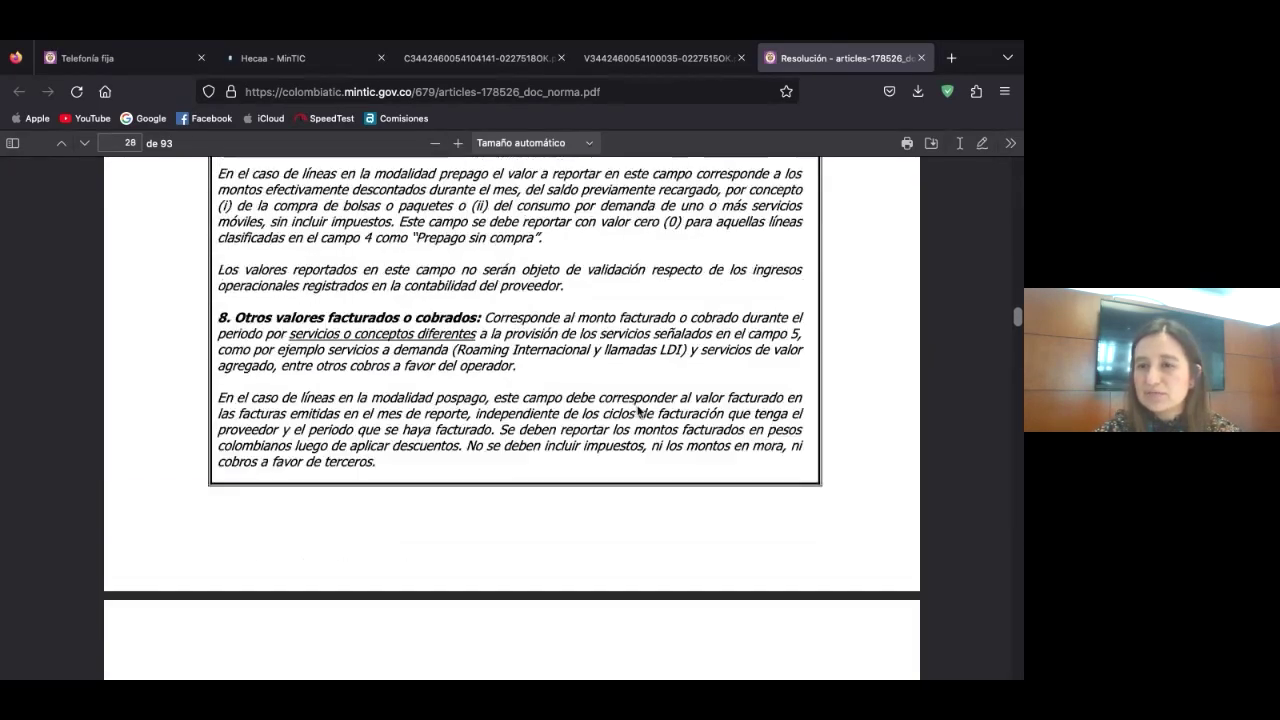
scroll(638, 411, up, 3)
scroll(638, 411, up, 7)
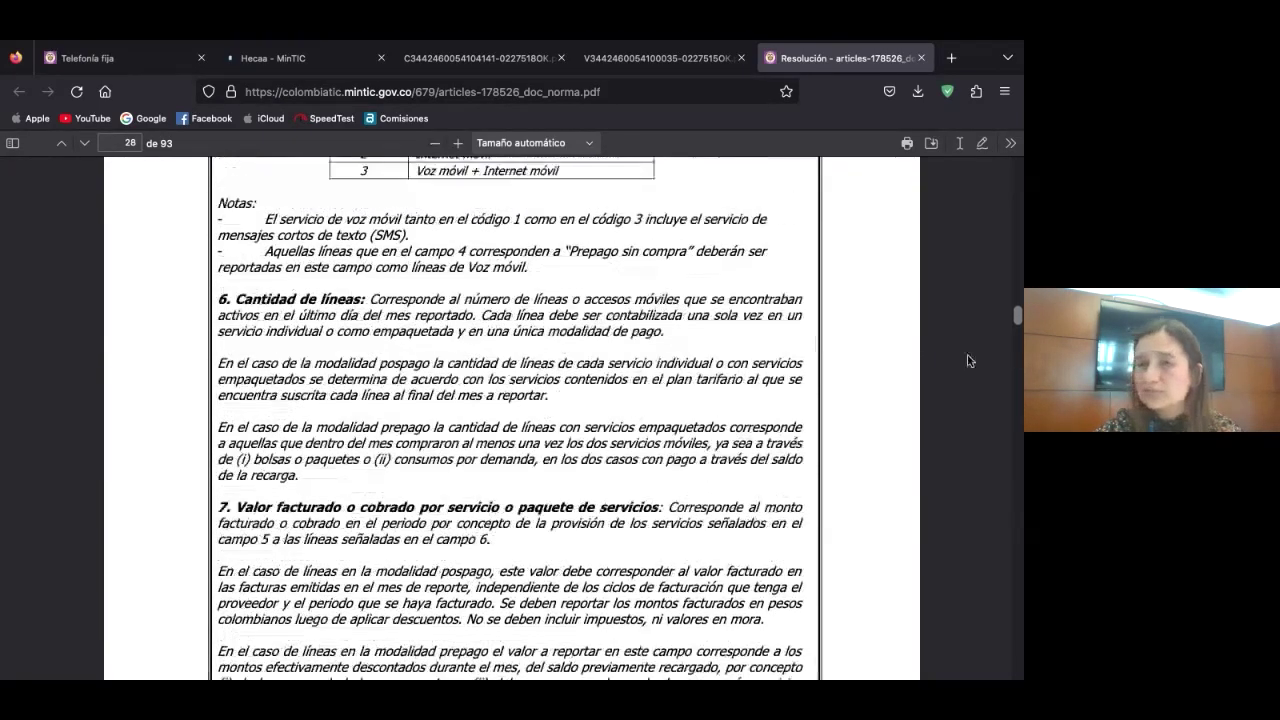
drag(1018, 312, 1018, 304)
scroll(722, 334, up, 15)
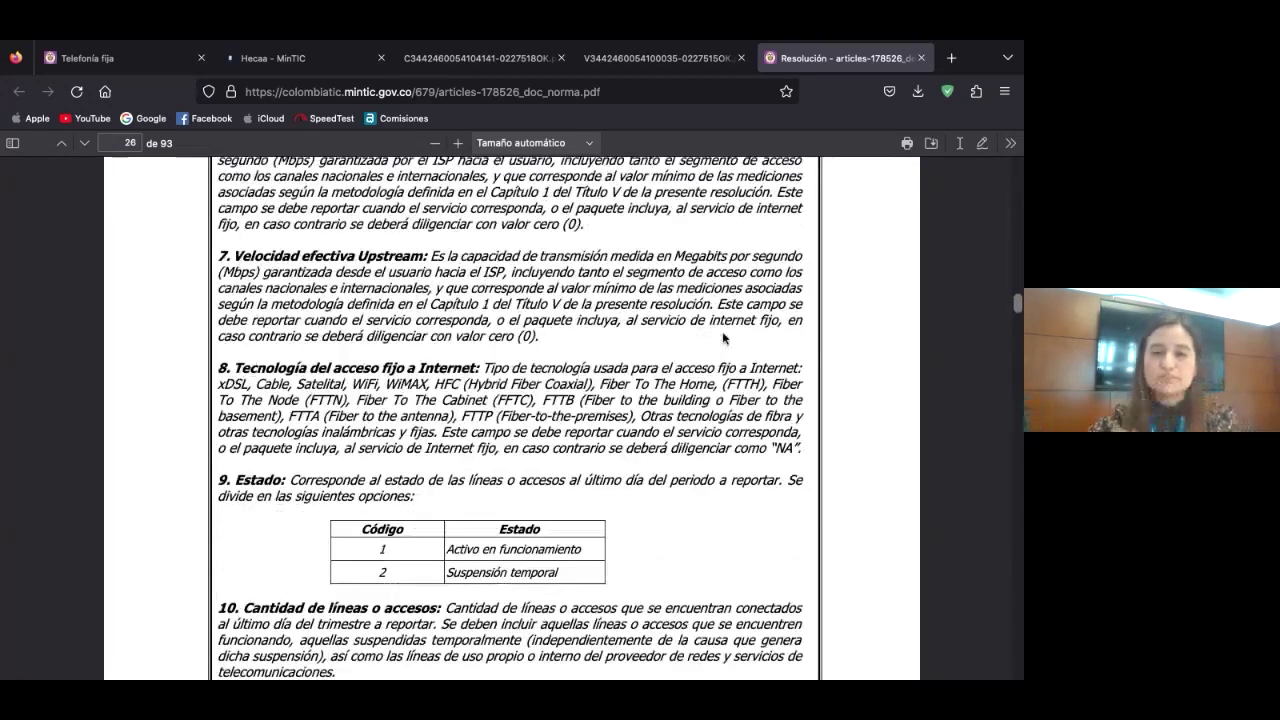
scroll(722, 338, up, 20)
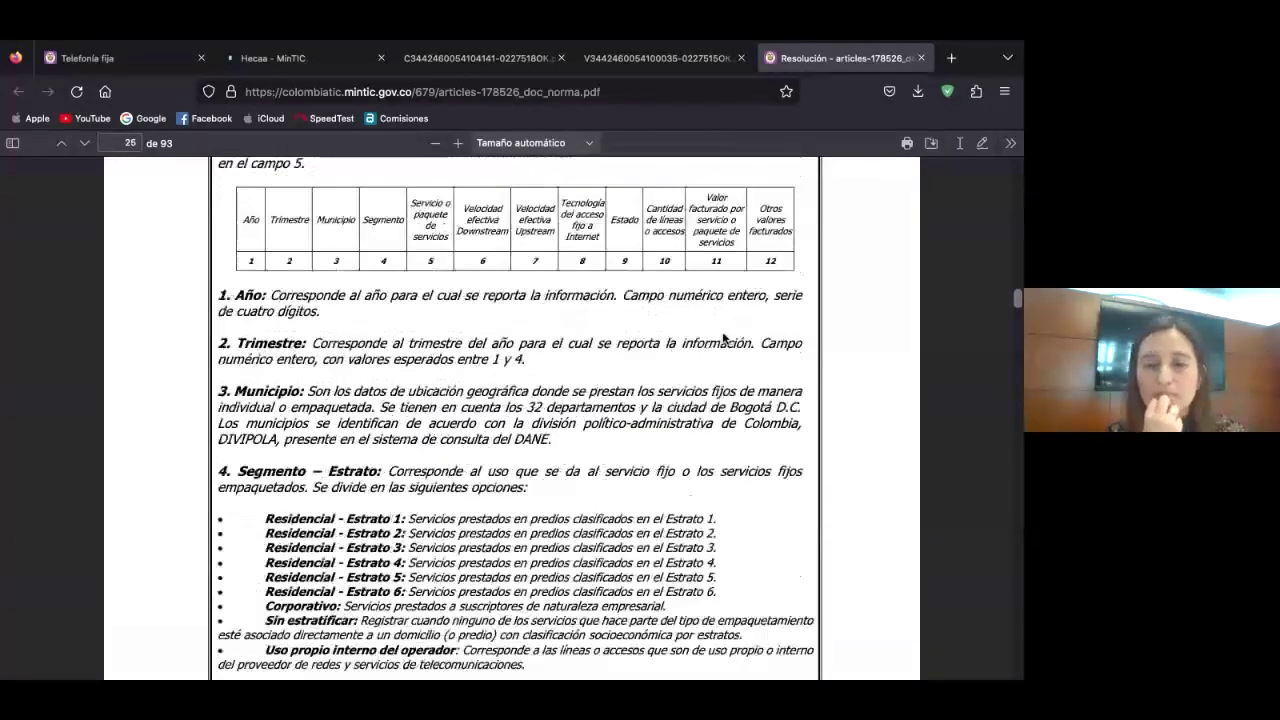
scroll(724, 338, up, 8)
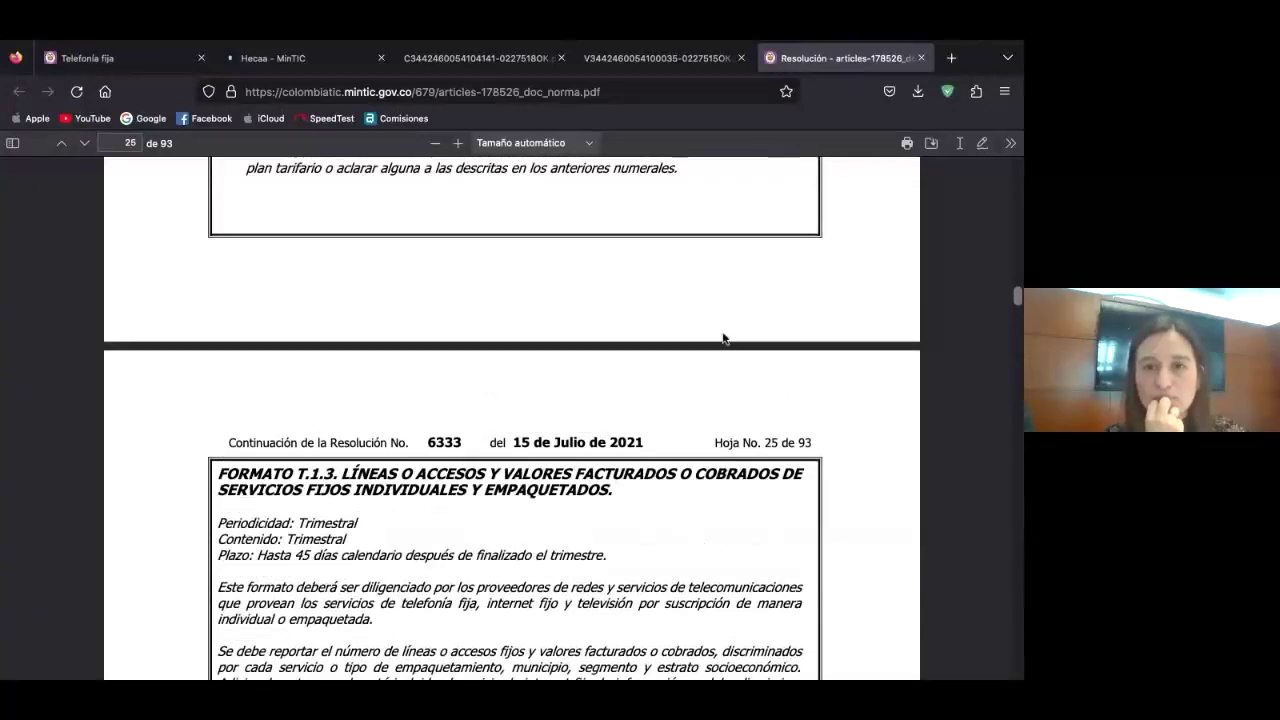
scroll(722, 338, up, 20)
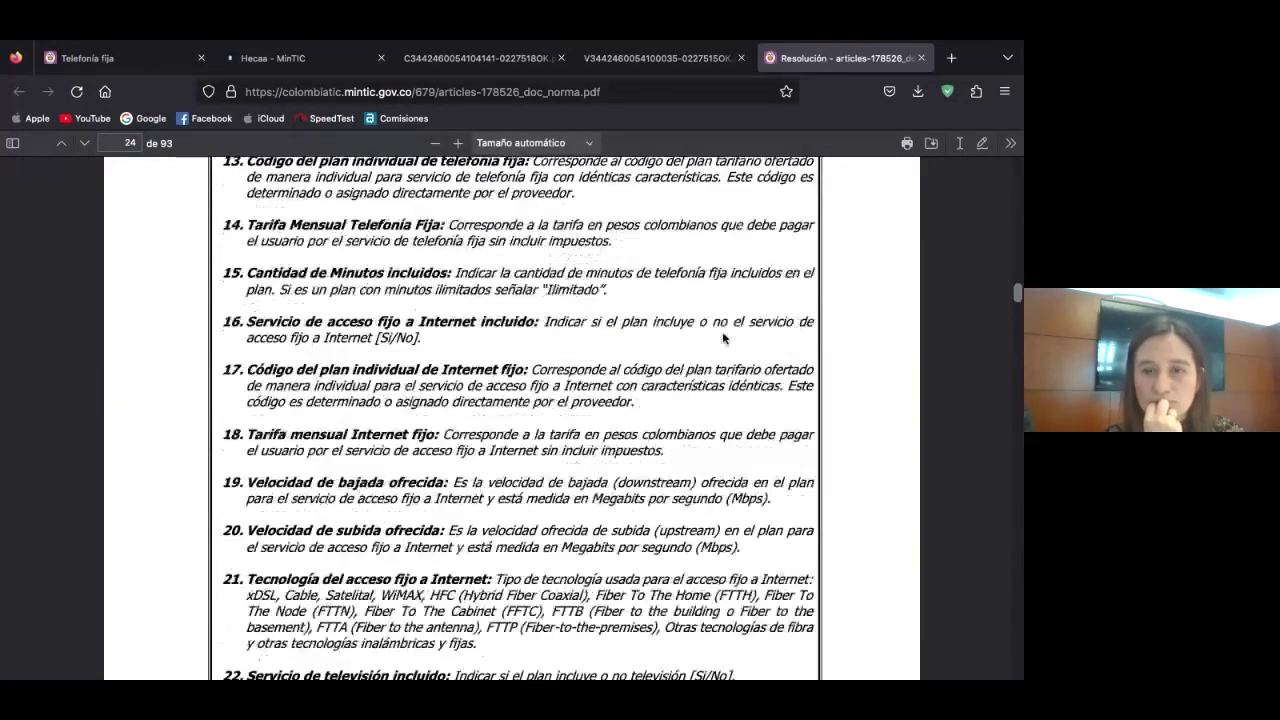
scroll(723, 338, up, 20)
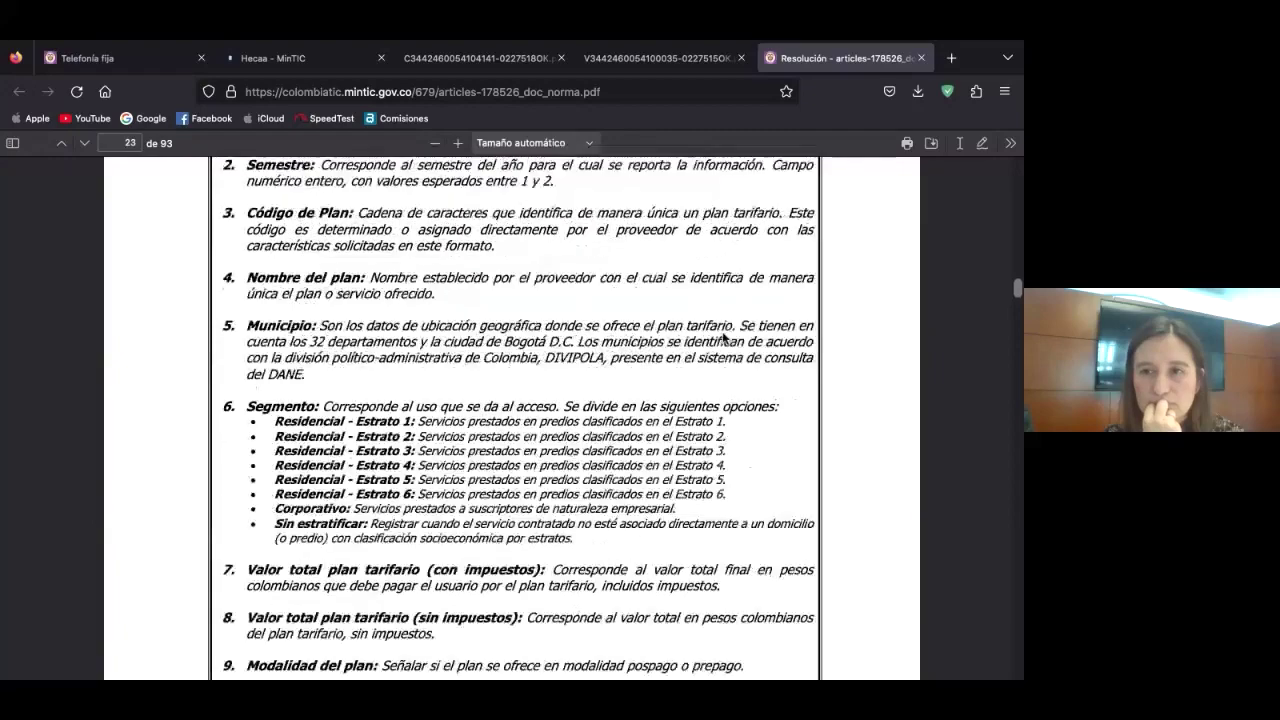
scroll(724, 336, up, 6)
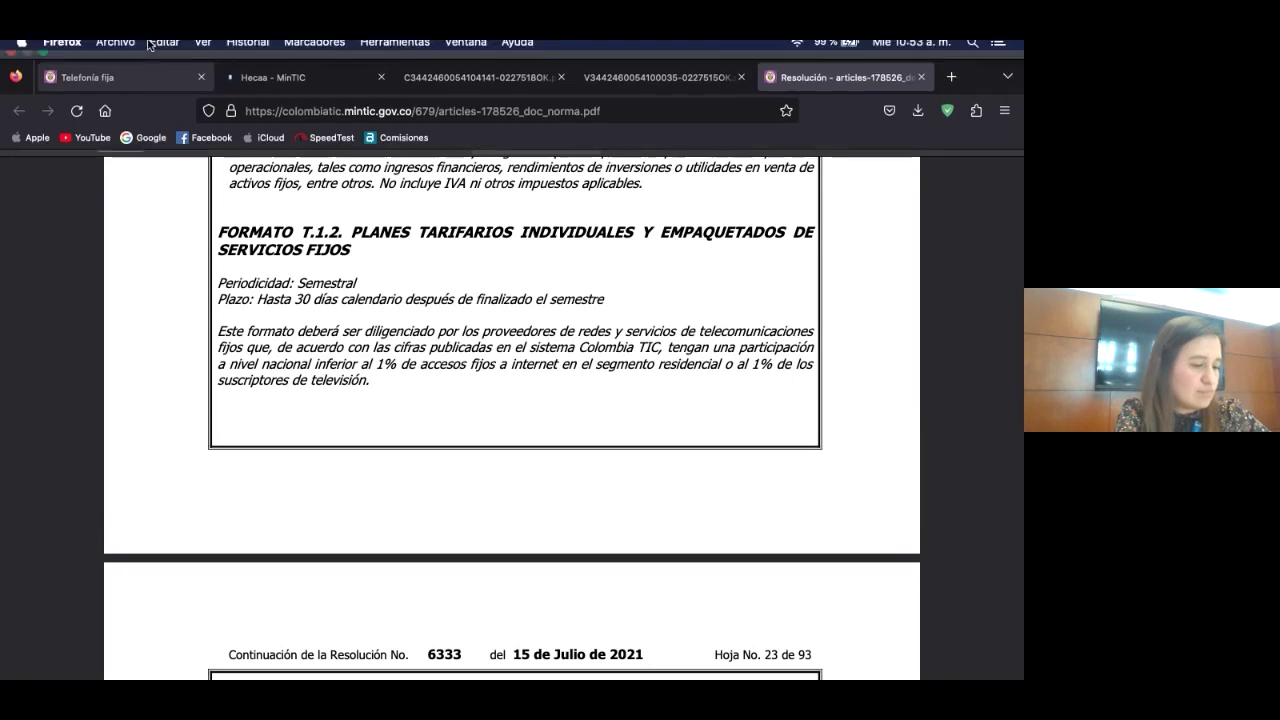
click(164, 48)
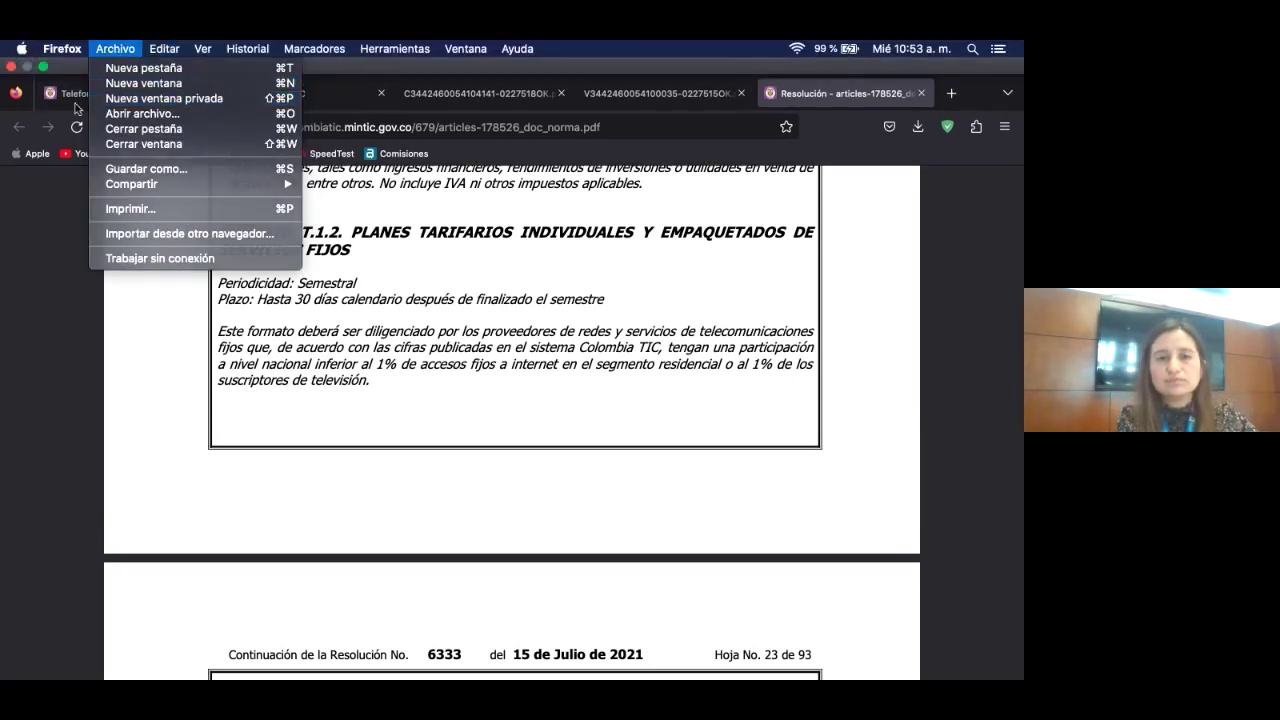
click(86, 96)
click(107, 60)
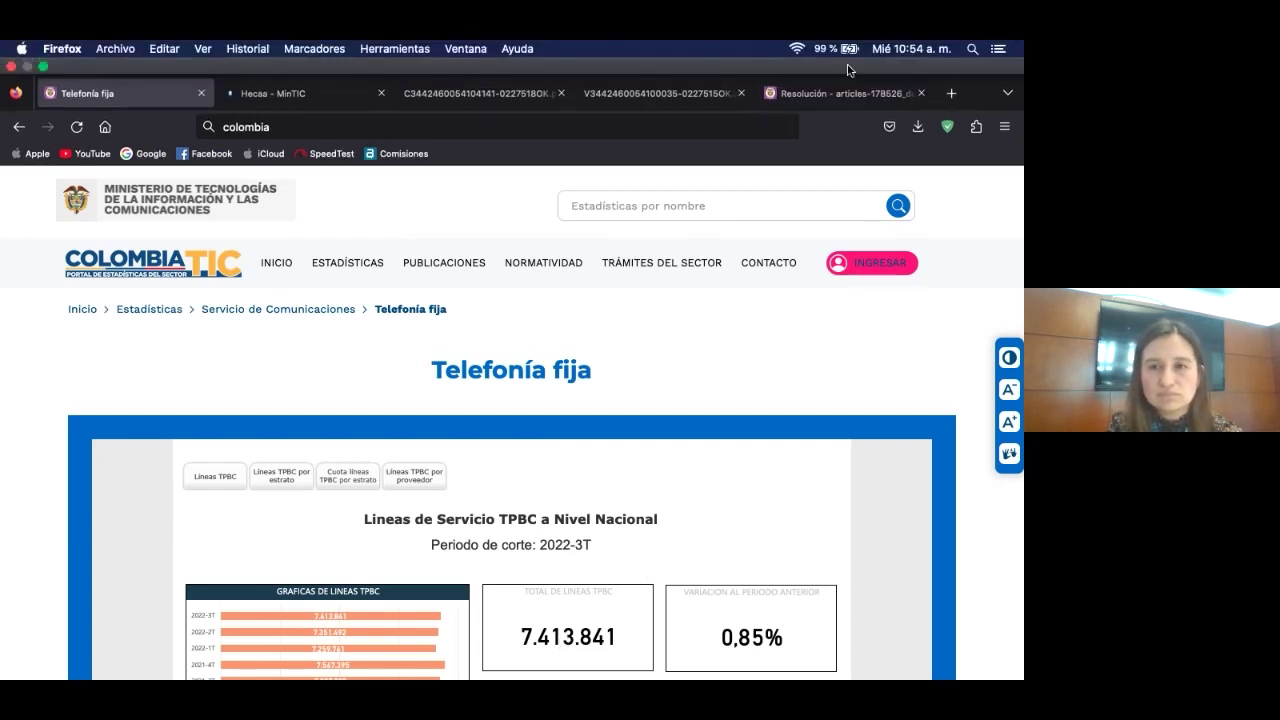
click(836, 100)
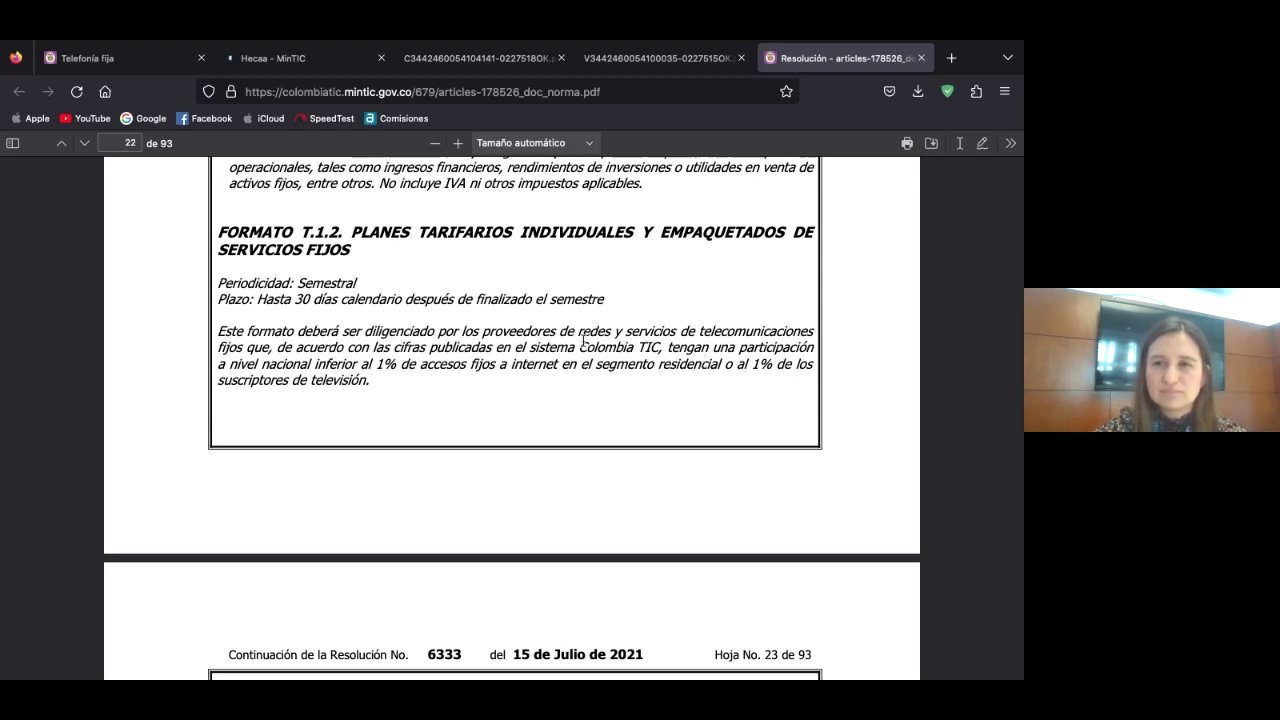
Check the HECAA Plantillas tab, then return to the Resolution 6333 PDF and advance to page 45
click(238, 54)
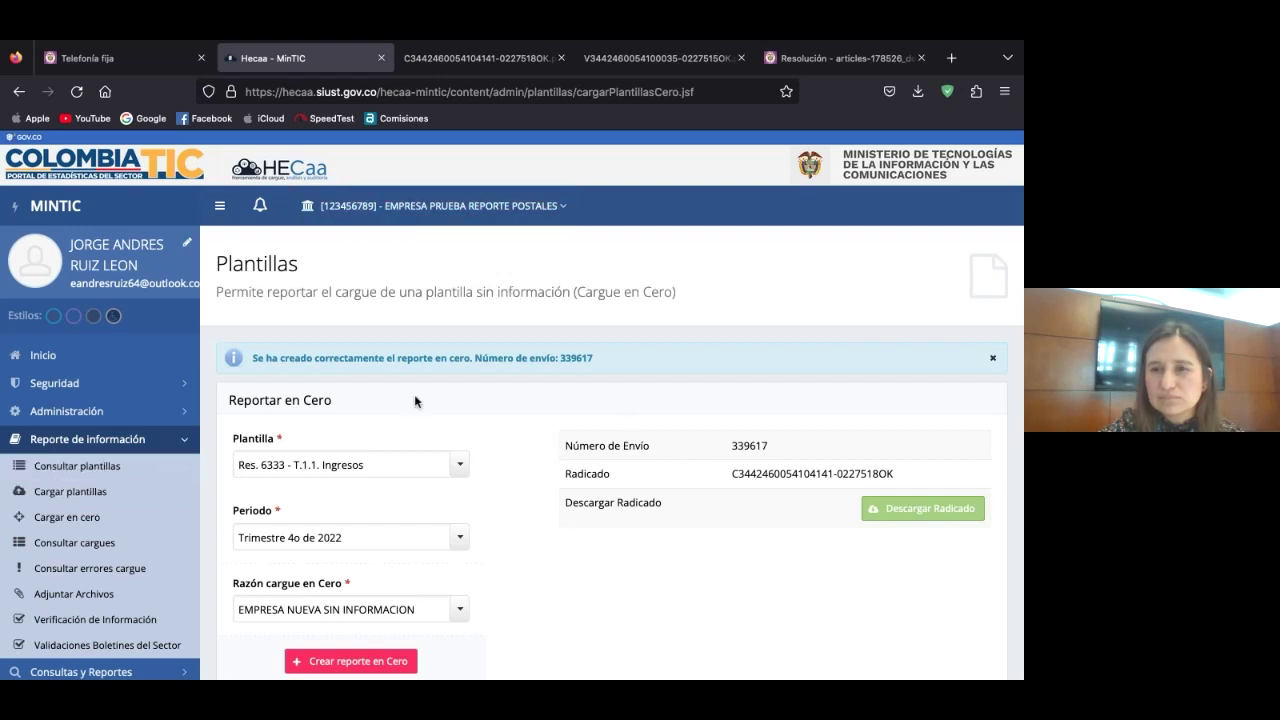
click(818, 57)
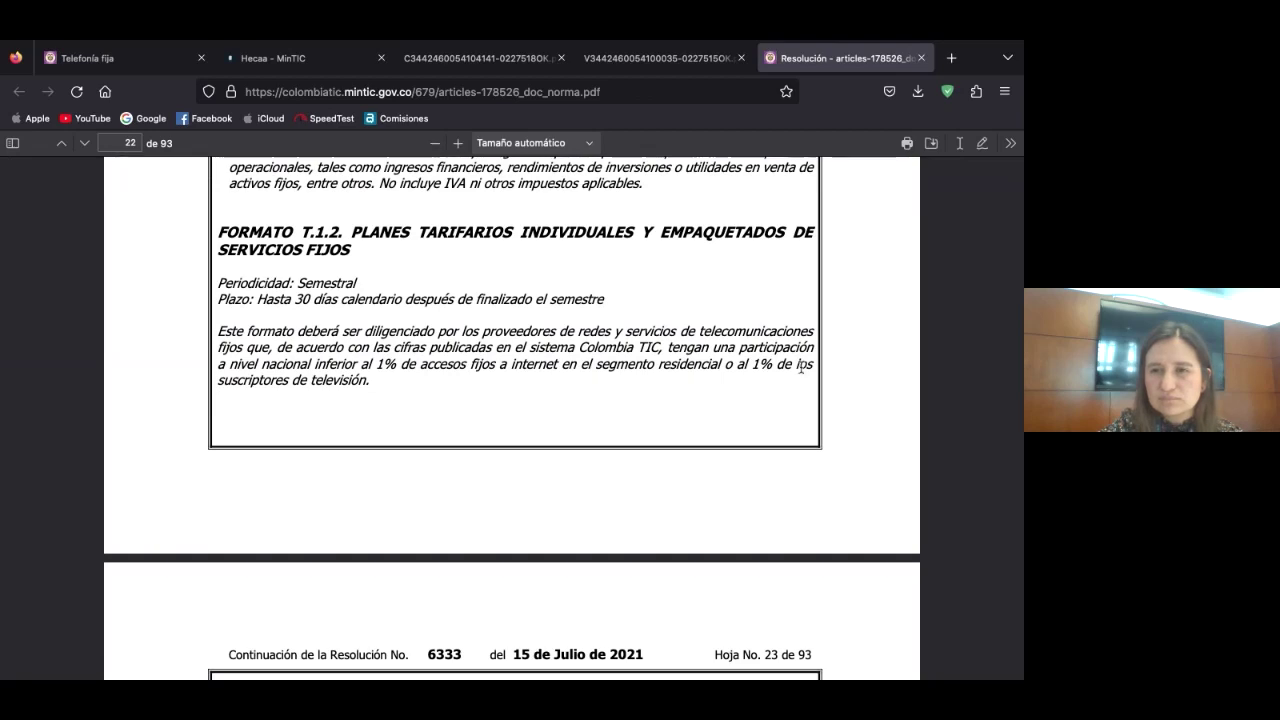
scroll(800, 366, down, 5)
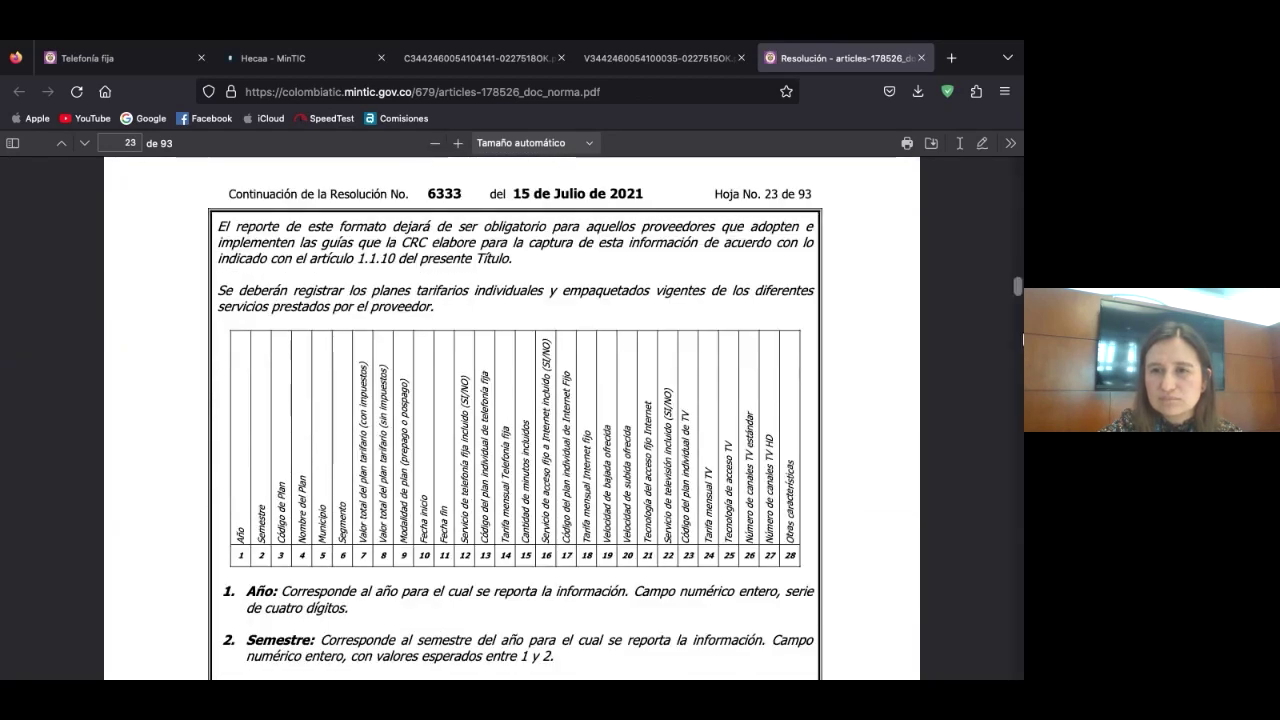
drag(1017, 288, 1011, 412)
Move down through pages 46, 51 and 55 to Formato T.3.4 on page 61
scroll(824, 423, down, 1)
scroll(824, 423, down, 15)
scroll(824, 423, down, 15)
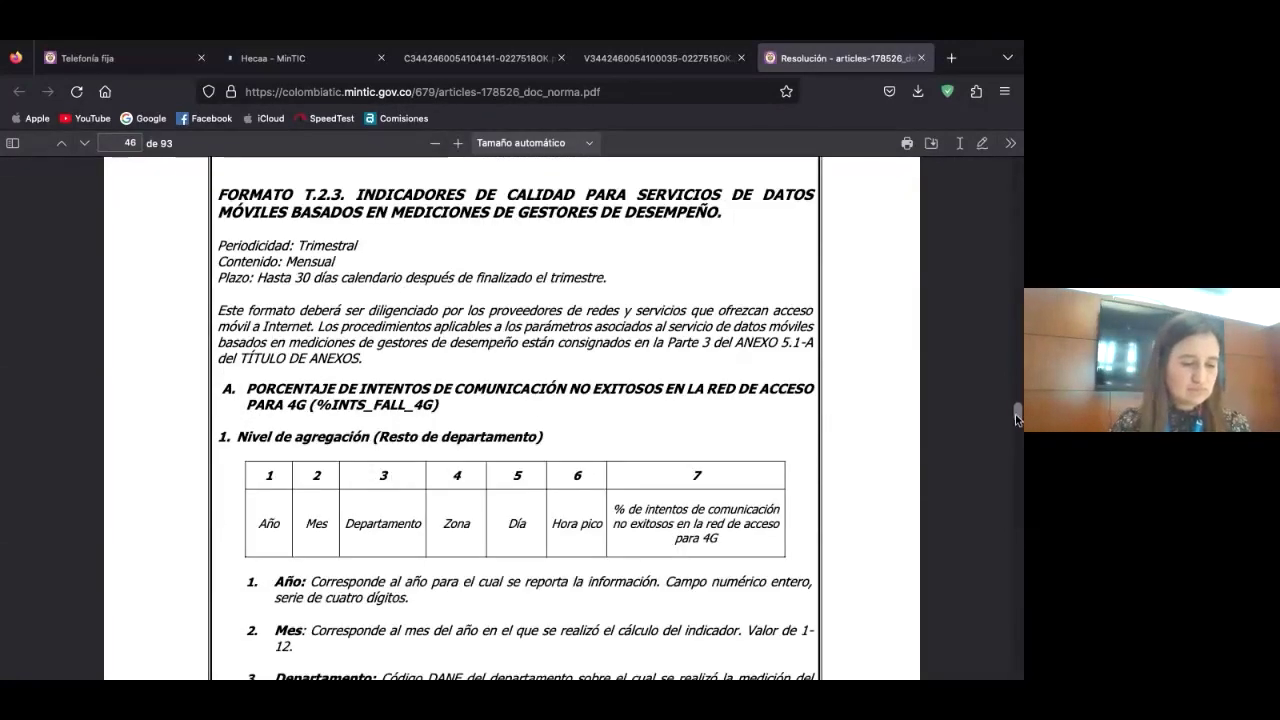
drag(1017, 419, 1014, 443)
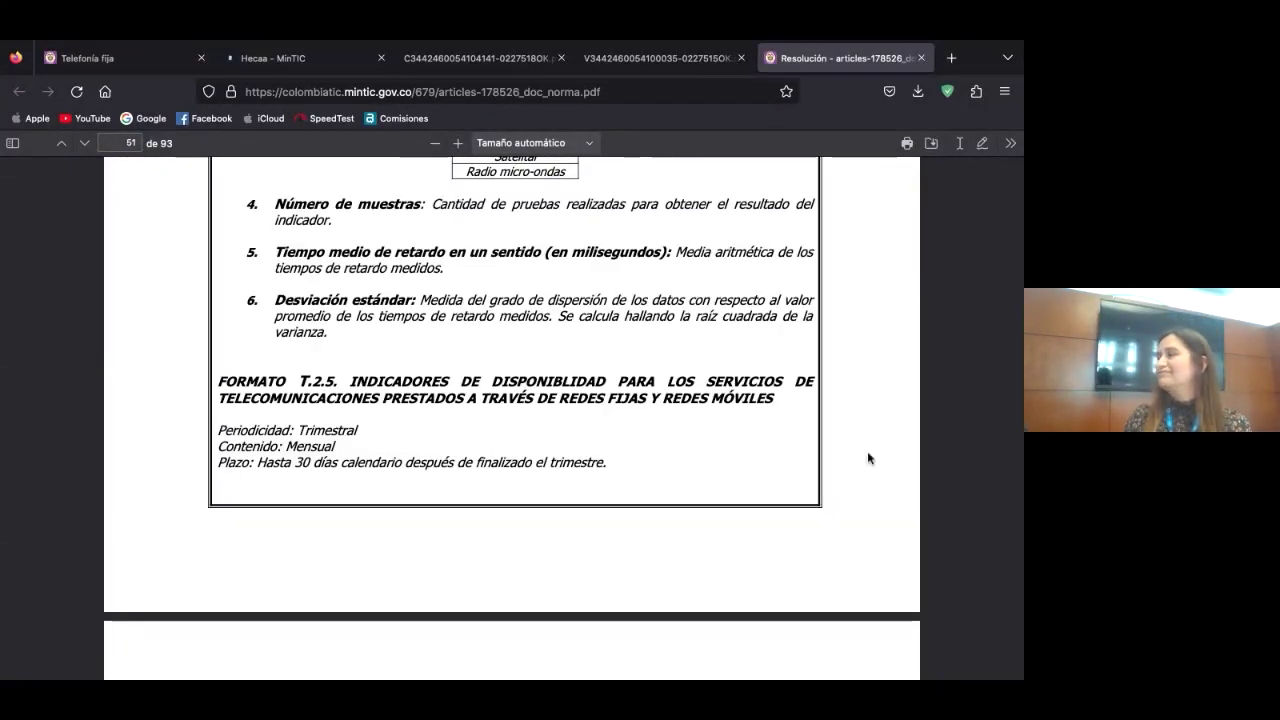
scroll(820, 451, down, 8)
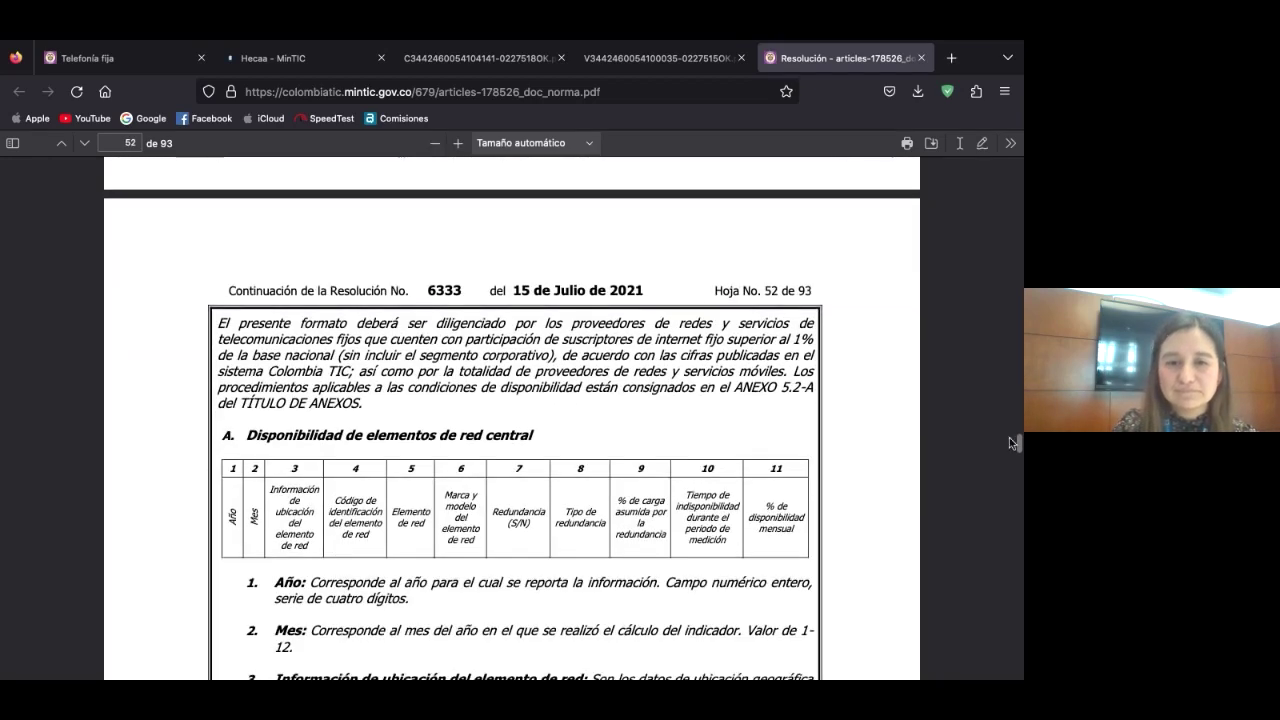
drag(1015, 443, 1013, 493)
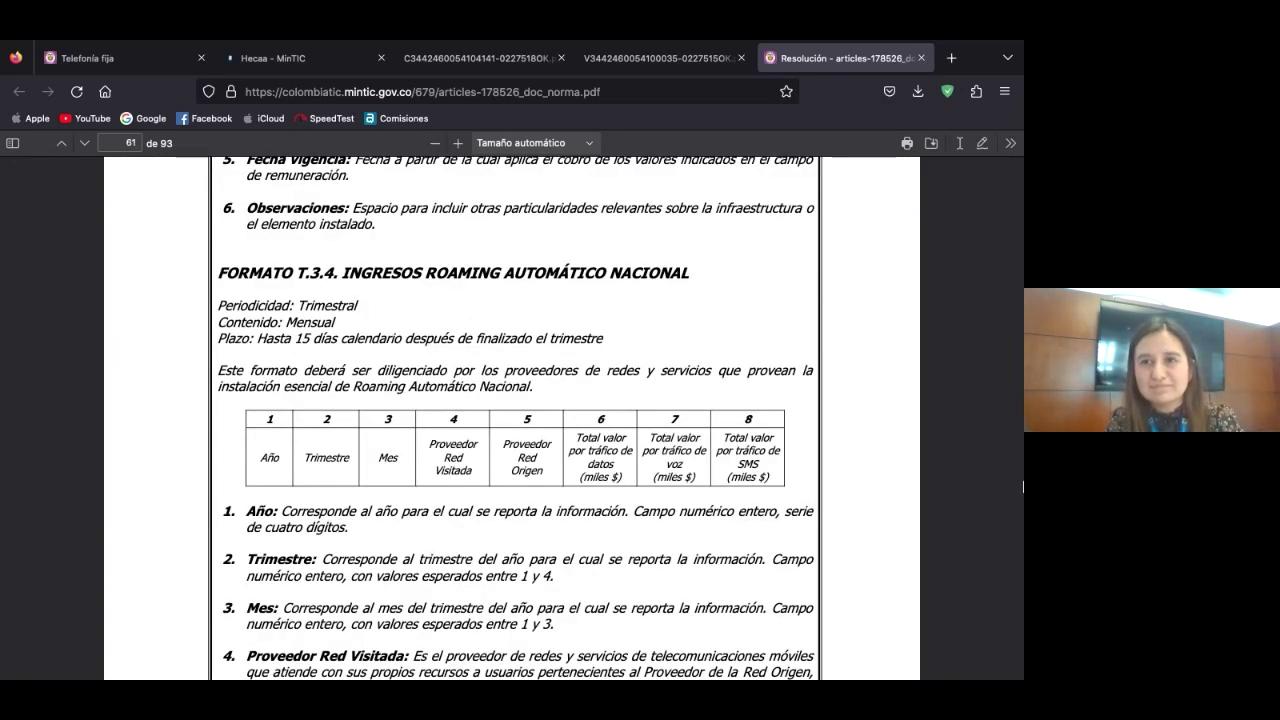
Move the Resolution 6333 PDF back up from page 61 toward page 54
scroll(823, 503, down, 1)
scroll(823, 503, up, 5)
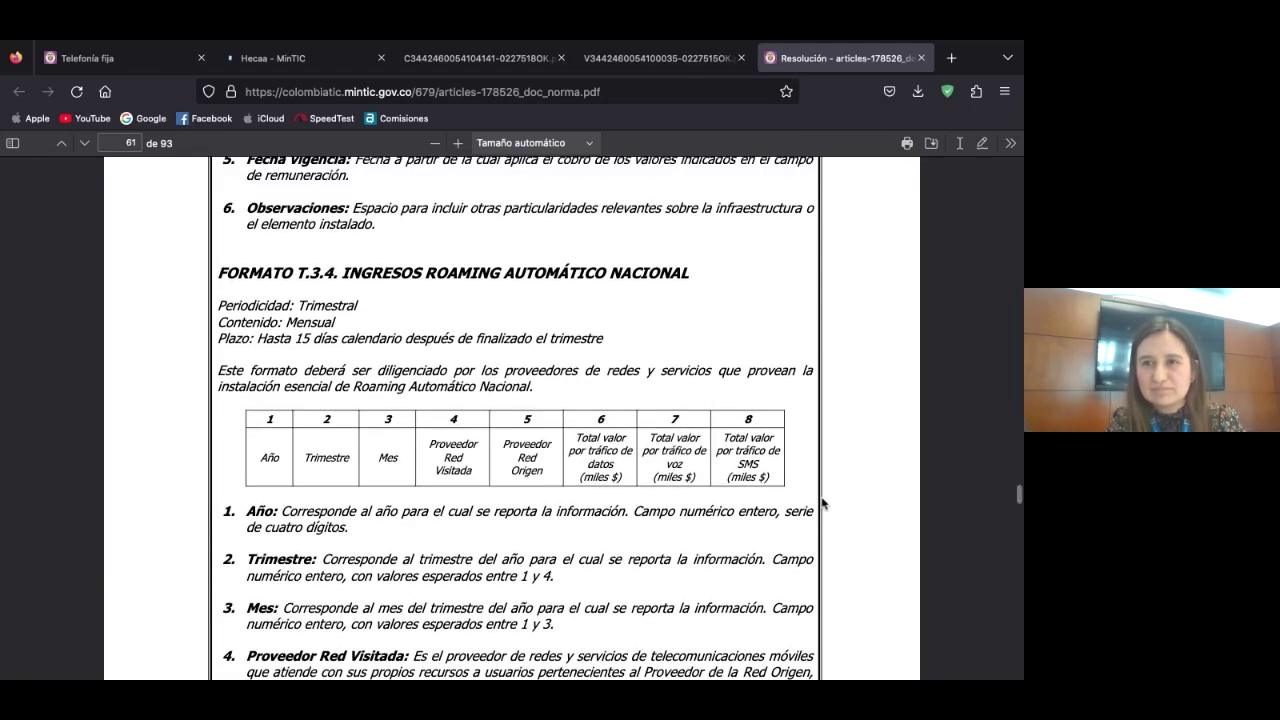
scroll(823, 503, up, 10)
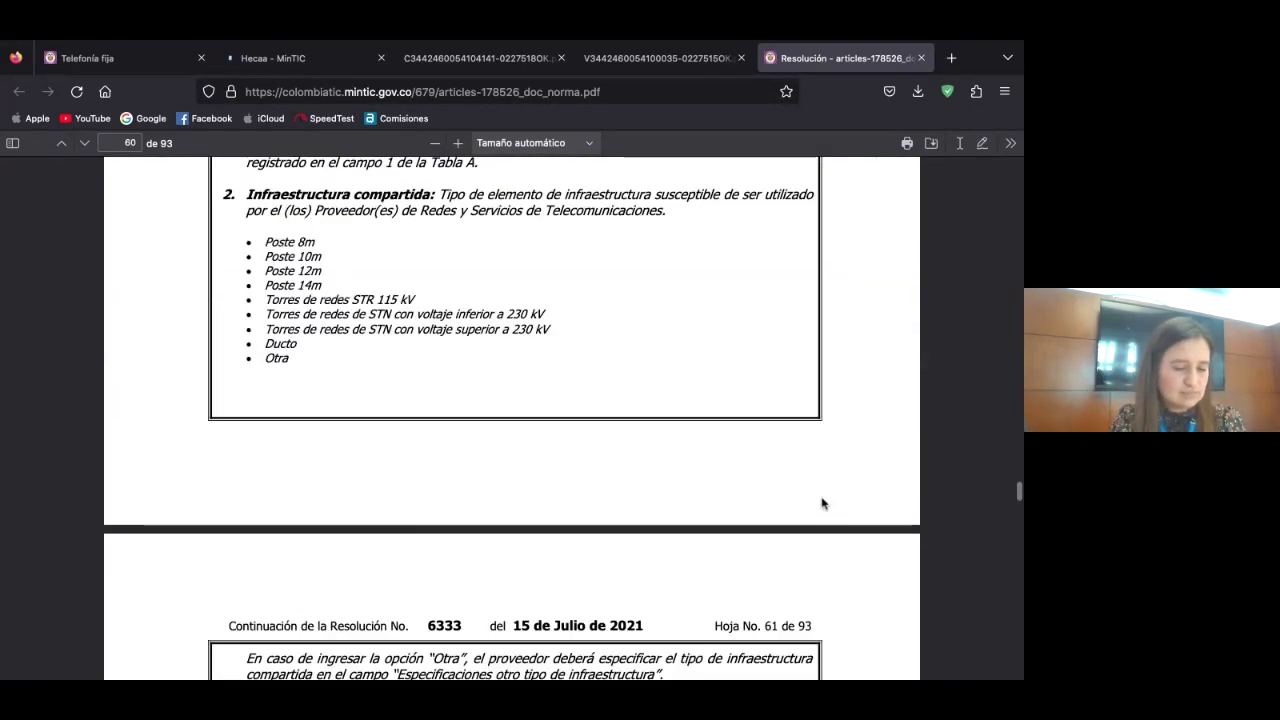
scroll(823, 503, up, 10)
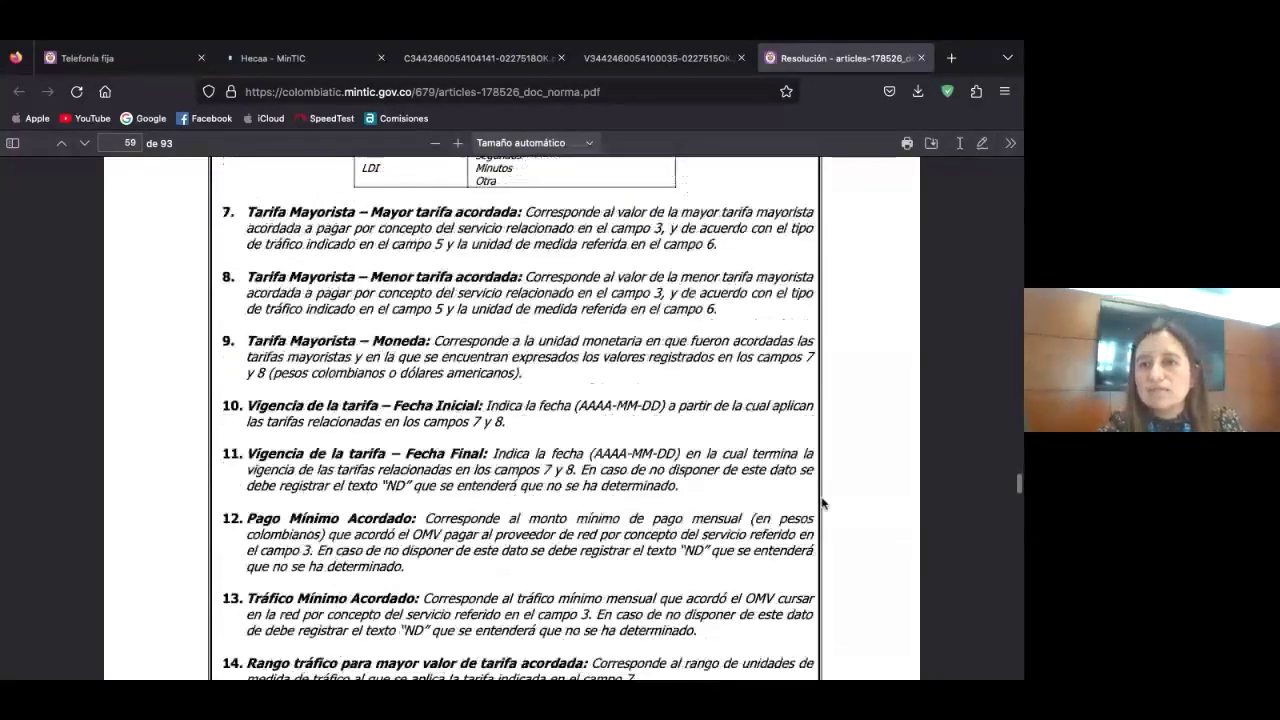
scroll(823, 503, up, 10)
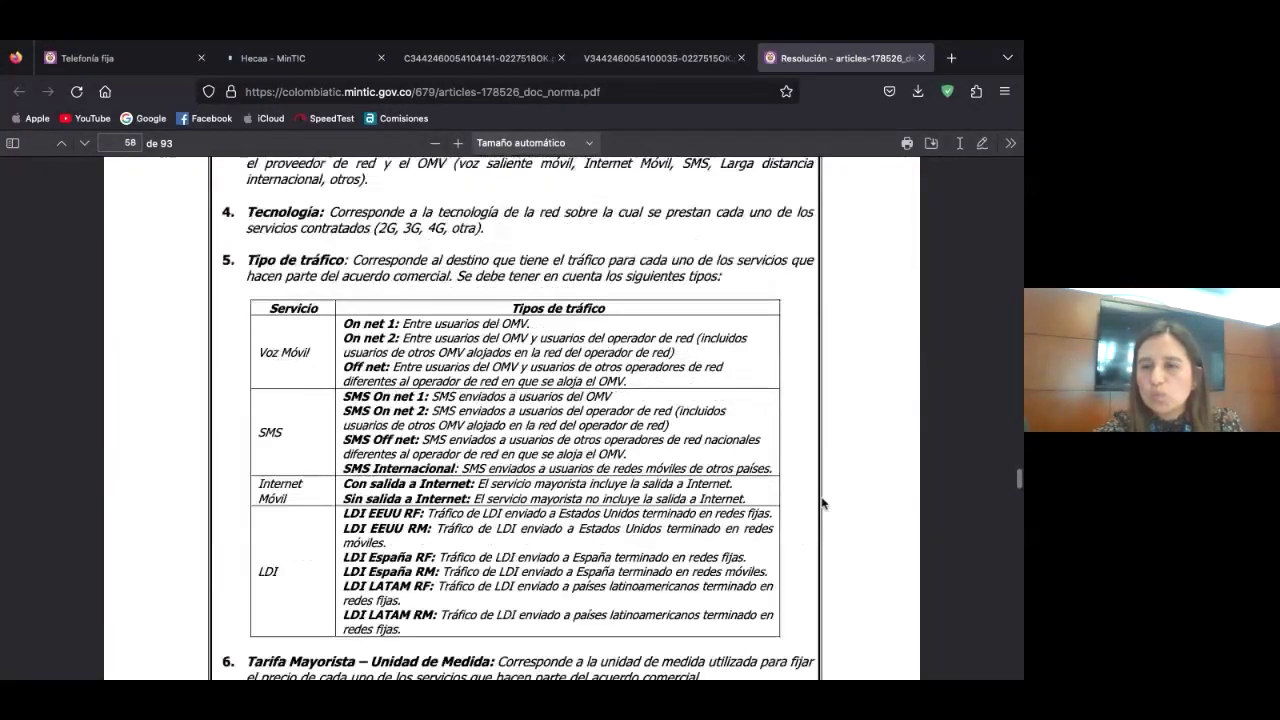
scroll(823, 503, up, 10)
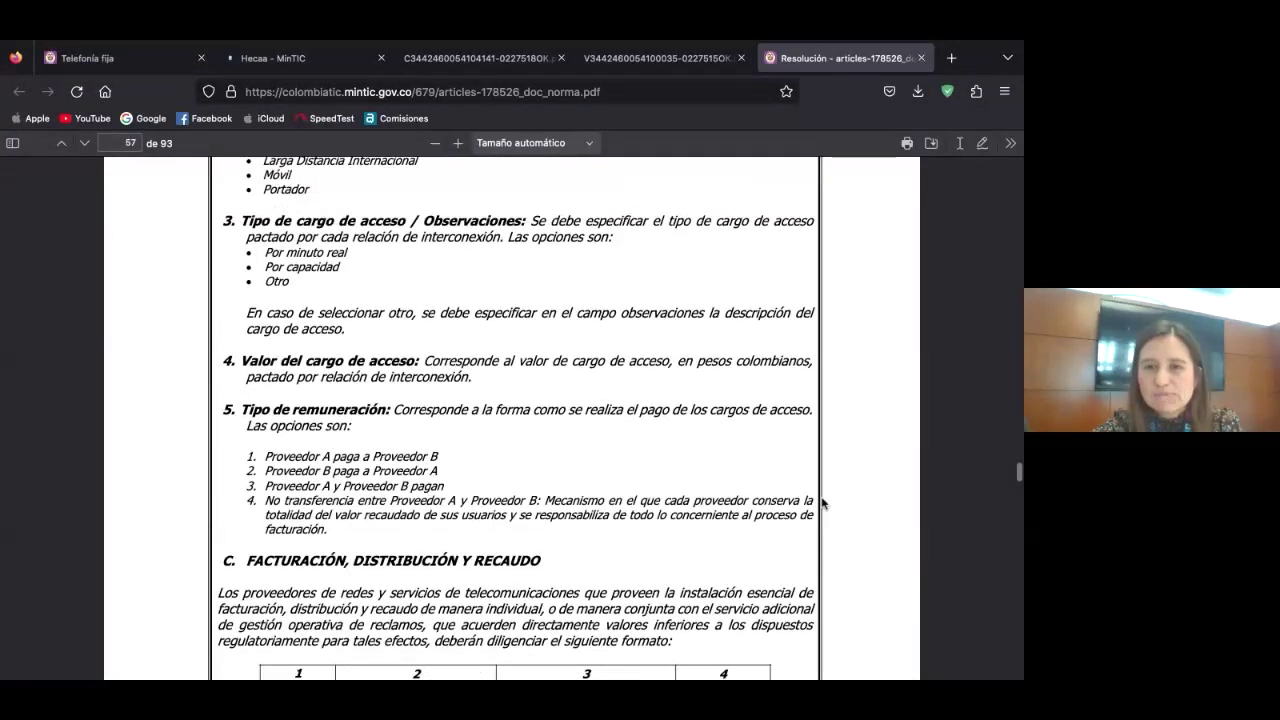
scroll(823, 503, up, 10)
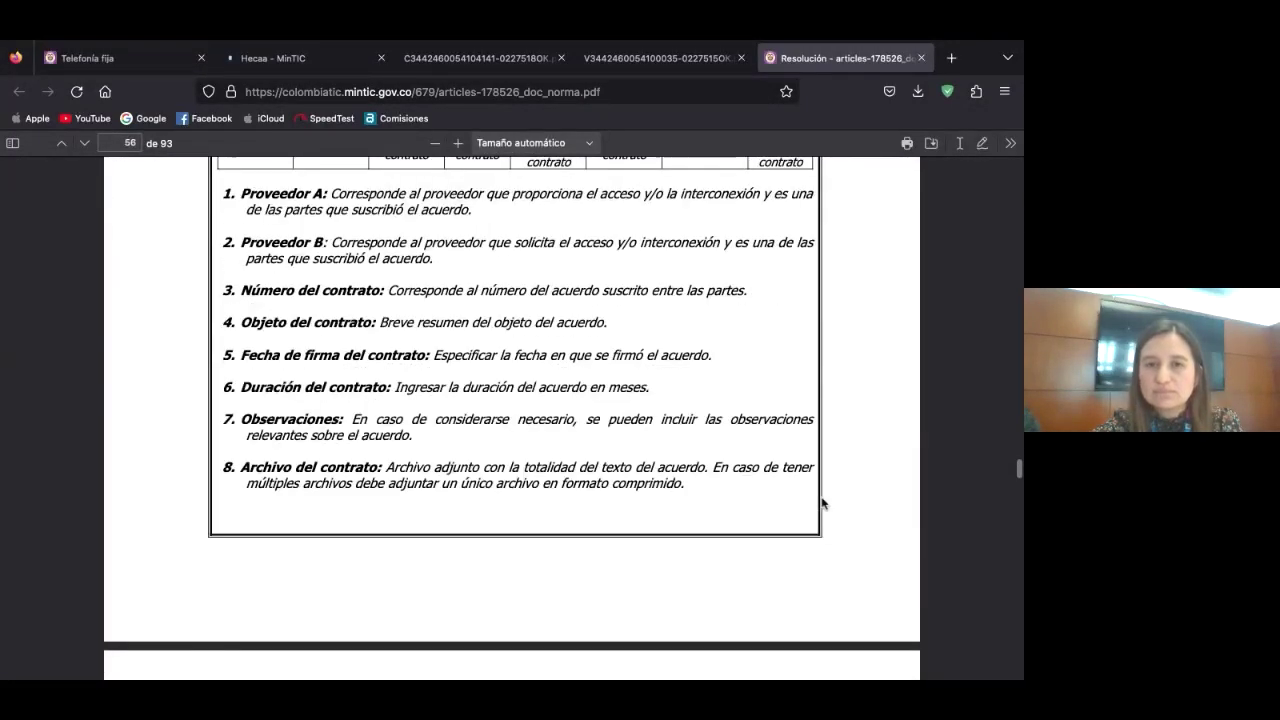
scroll(823, 503, up, 10)
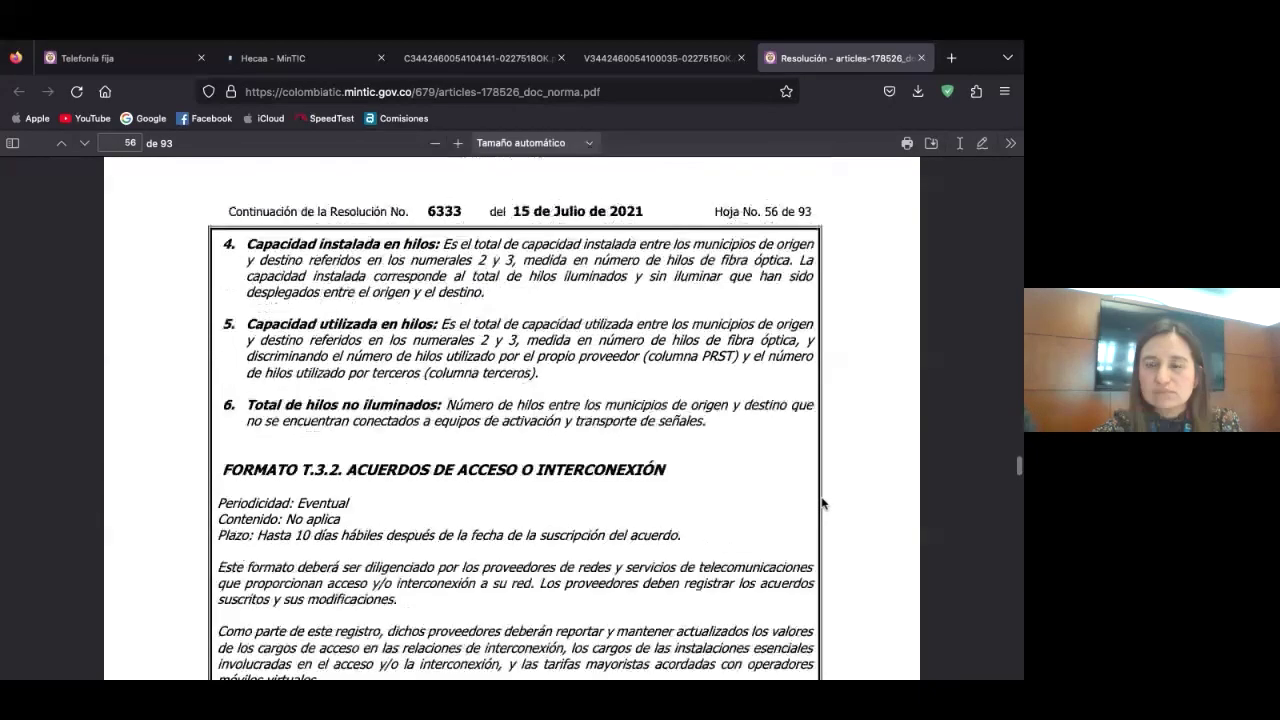
scroll(823, 503, up, 10)
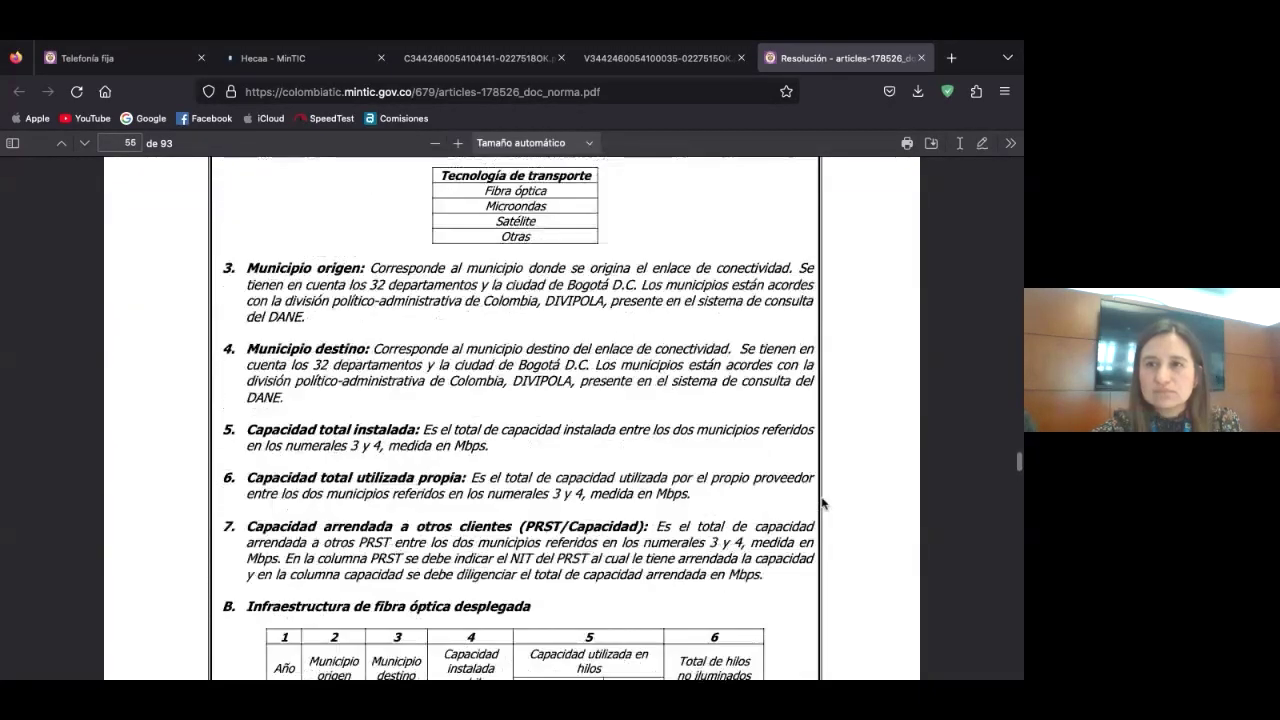
scroll(823, 503, up, 10)
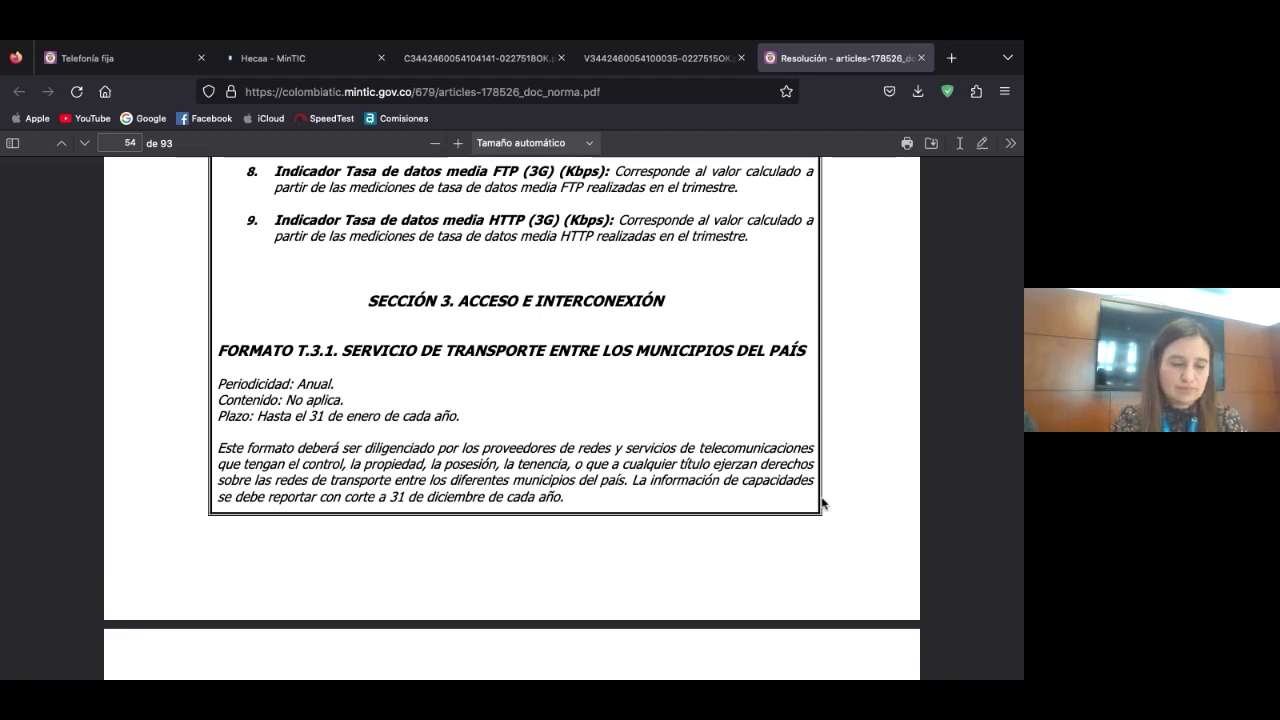
Settle on page 54 showing the SECCIÓN 3 / Formato T.3.1 box
scroll(822, 503, down, 1)
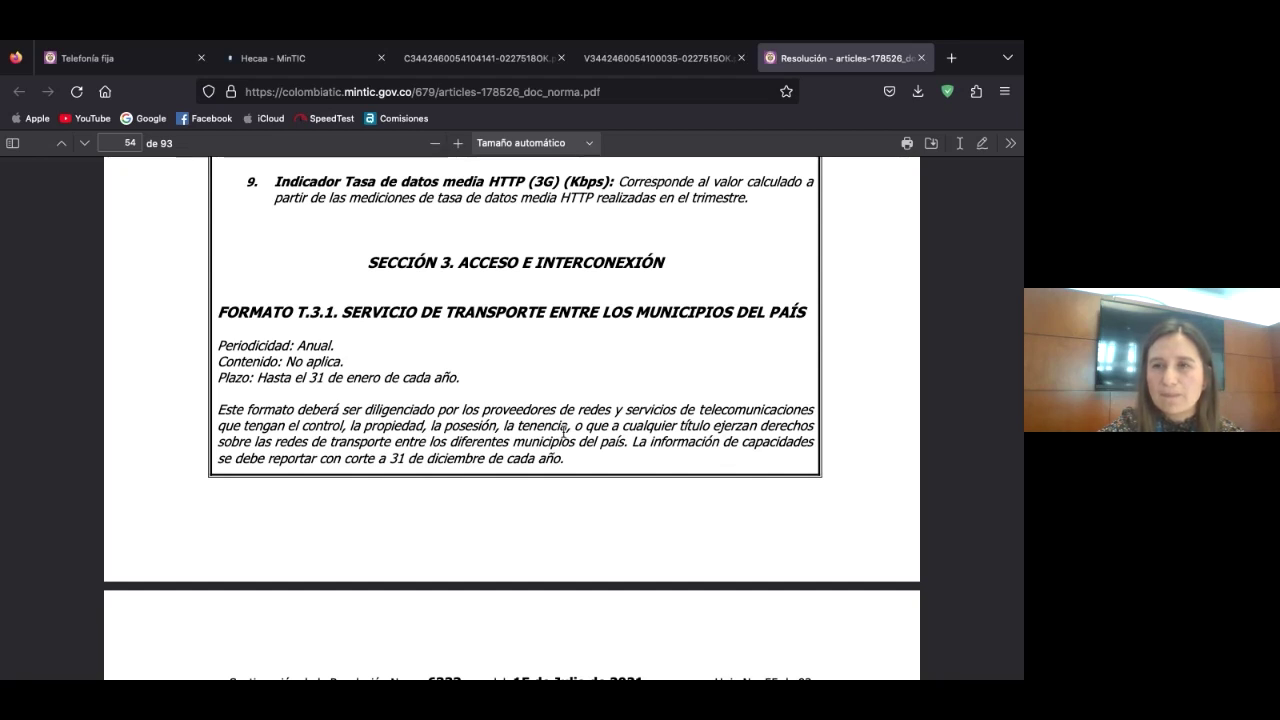
scroll(563, 435, down, 2)
scroll(563, 436, down, 1)
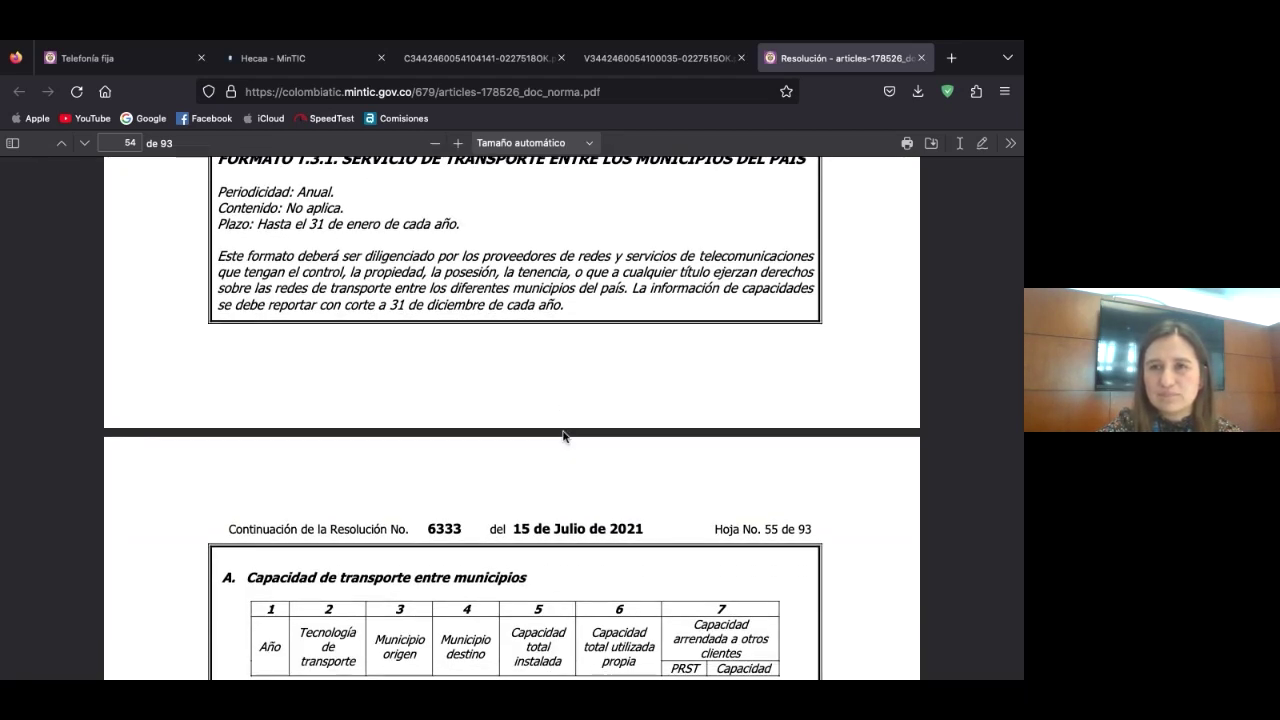
scroll(563, 435, down, 5)
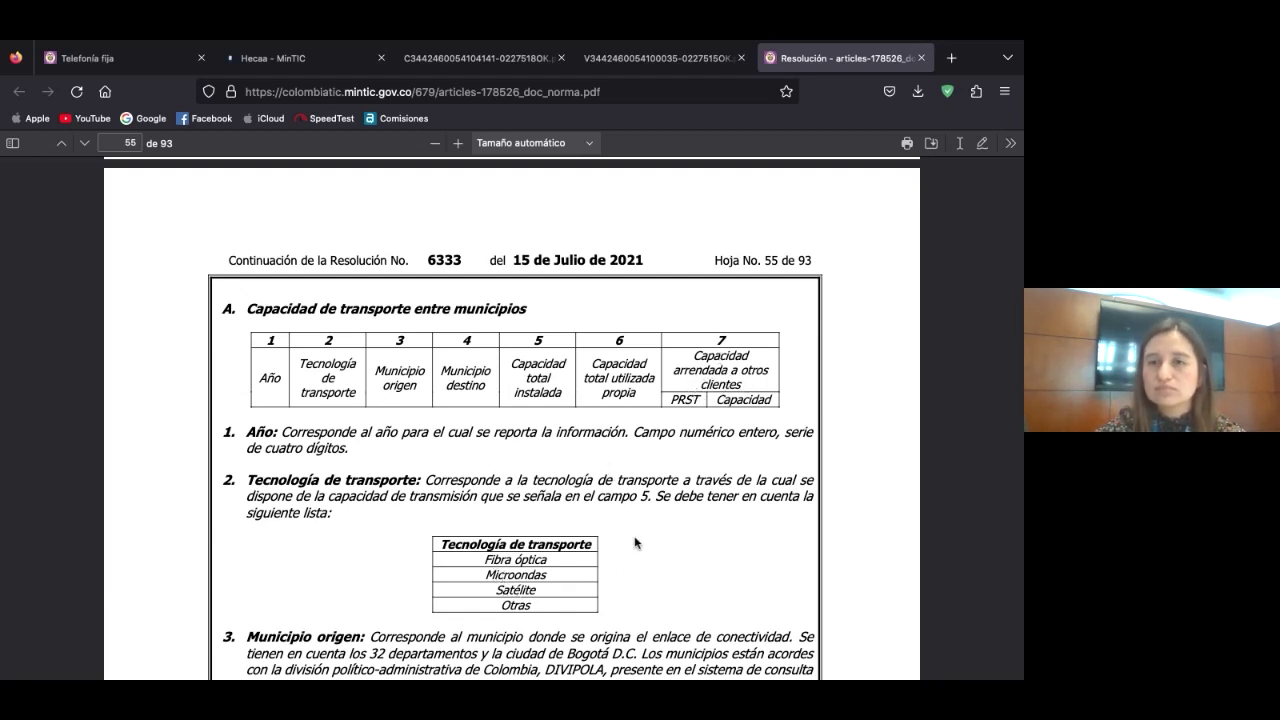
scroll(635, 542, up, 3)
scroll(635, 542, up, 5)
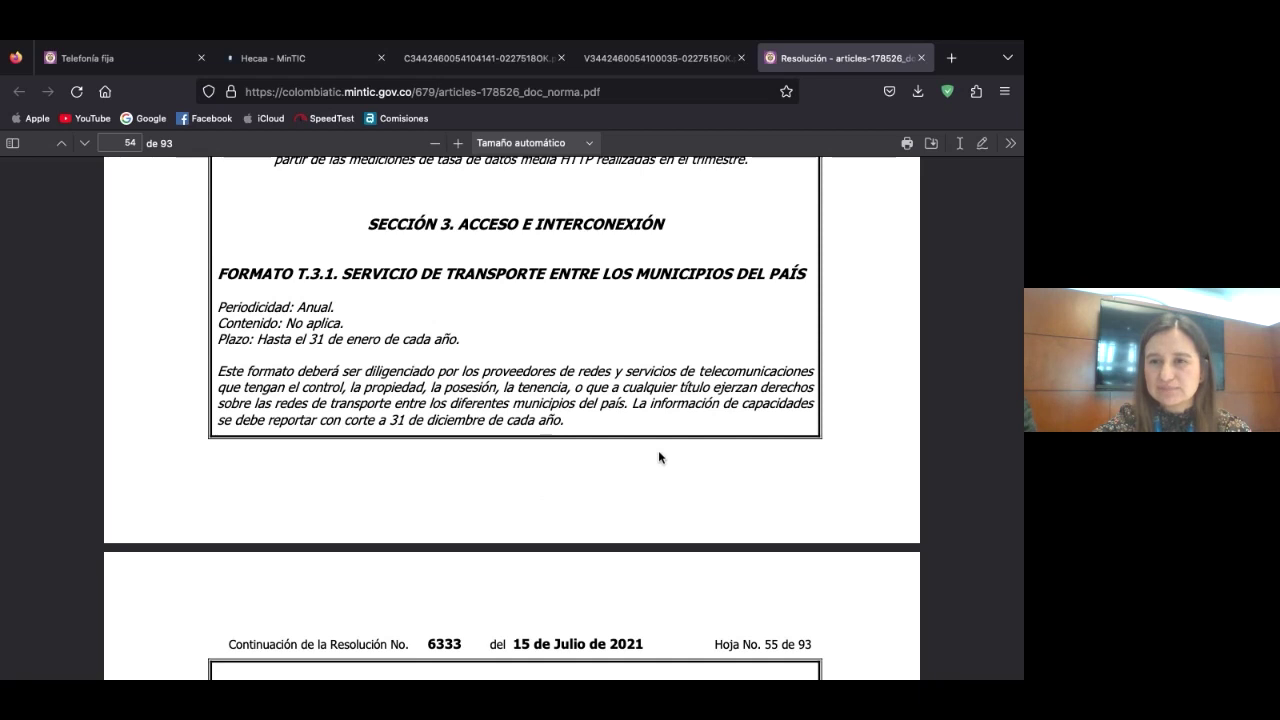
Open and close the Marcadores bookmarks list, then return to the HECAA - MinTIC tab
click(314, 48)
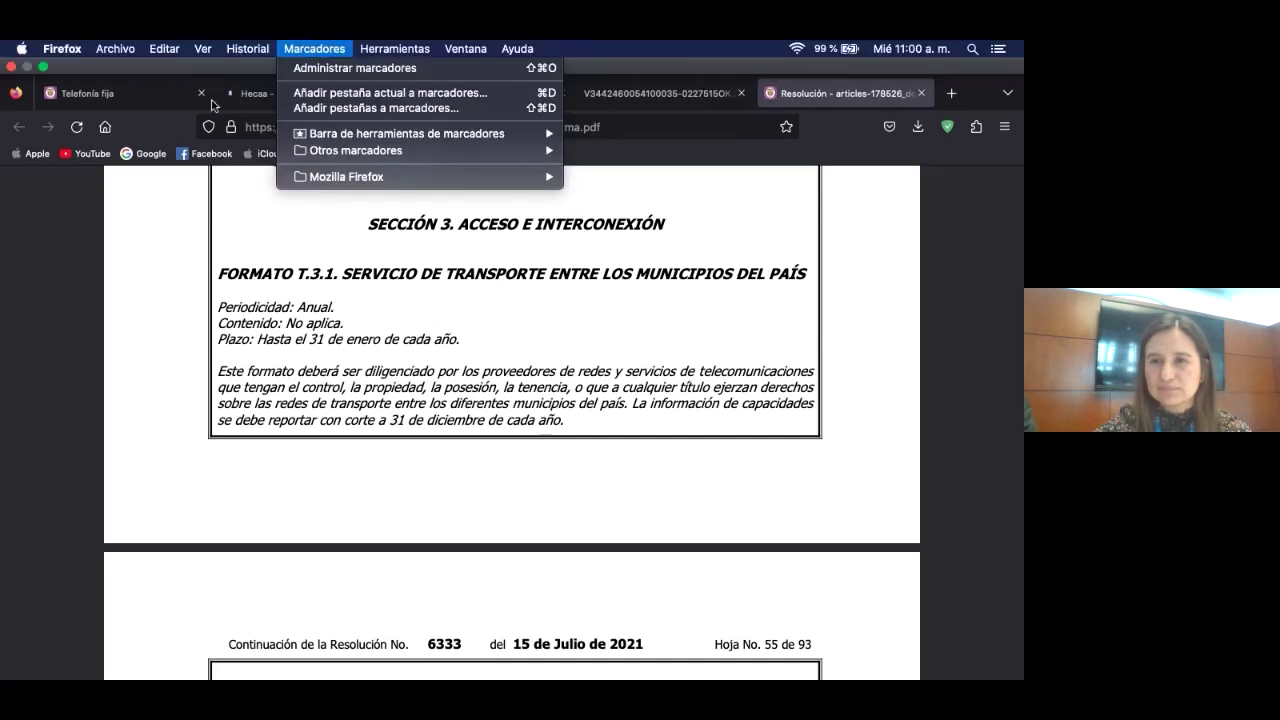
click(250, 106)
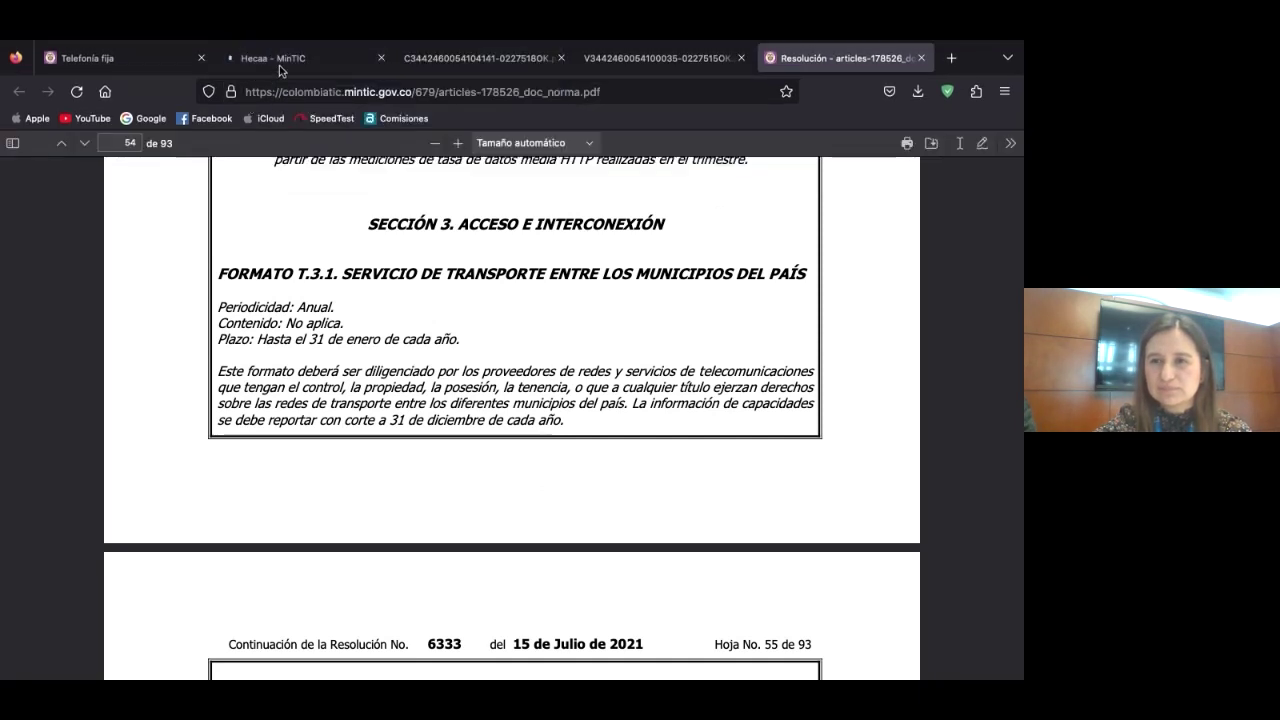
click(279, 65)
Reload Consultar plantillas and filter the templates by Normativa 'Resolución'
click(125, 469)
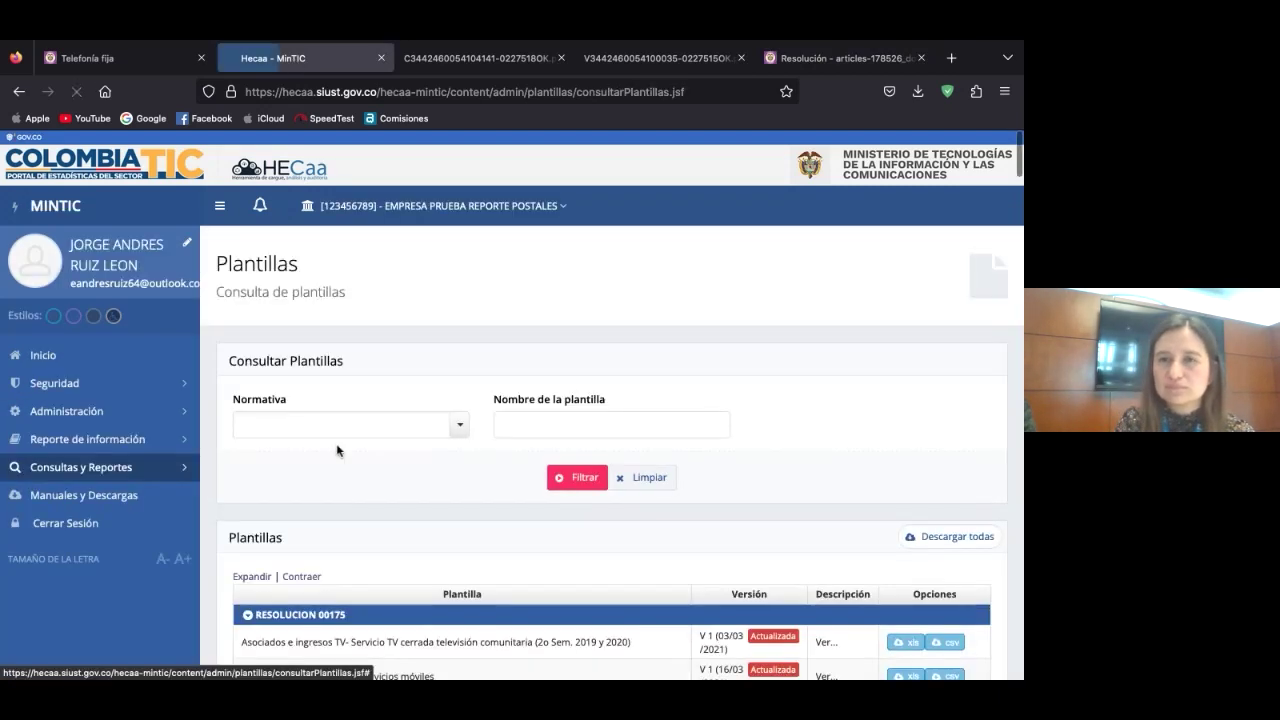
click(462, 431)
click(572, 478)
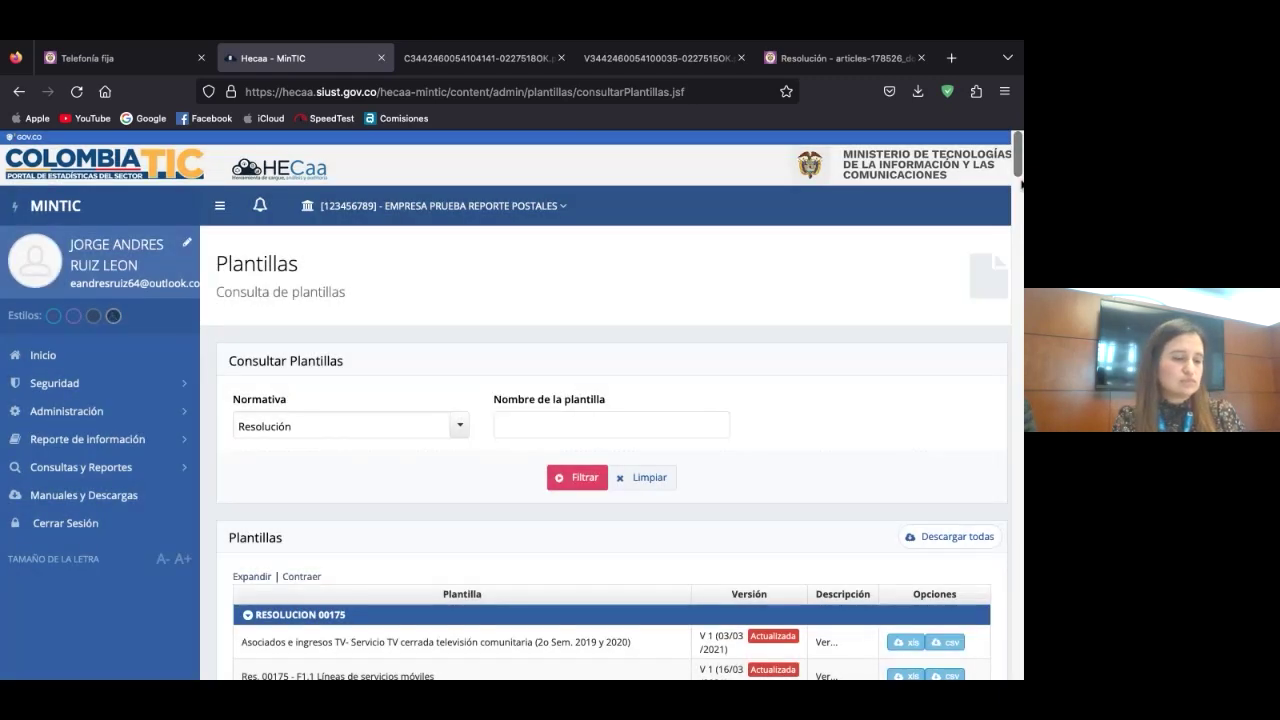
Move down the filtered list to the Resolución 6333 / 2021 templates
scroll(1020, 204, down, 4)
scroll(1020, 204, down, 15)
scroll(1003, 375, down, 5)
scroll(1003, 375, down, 12)
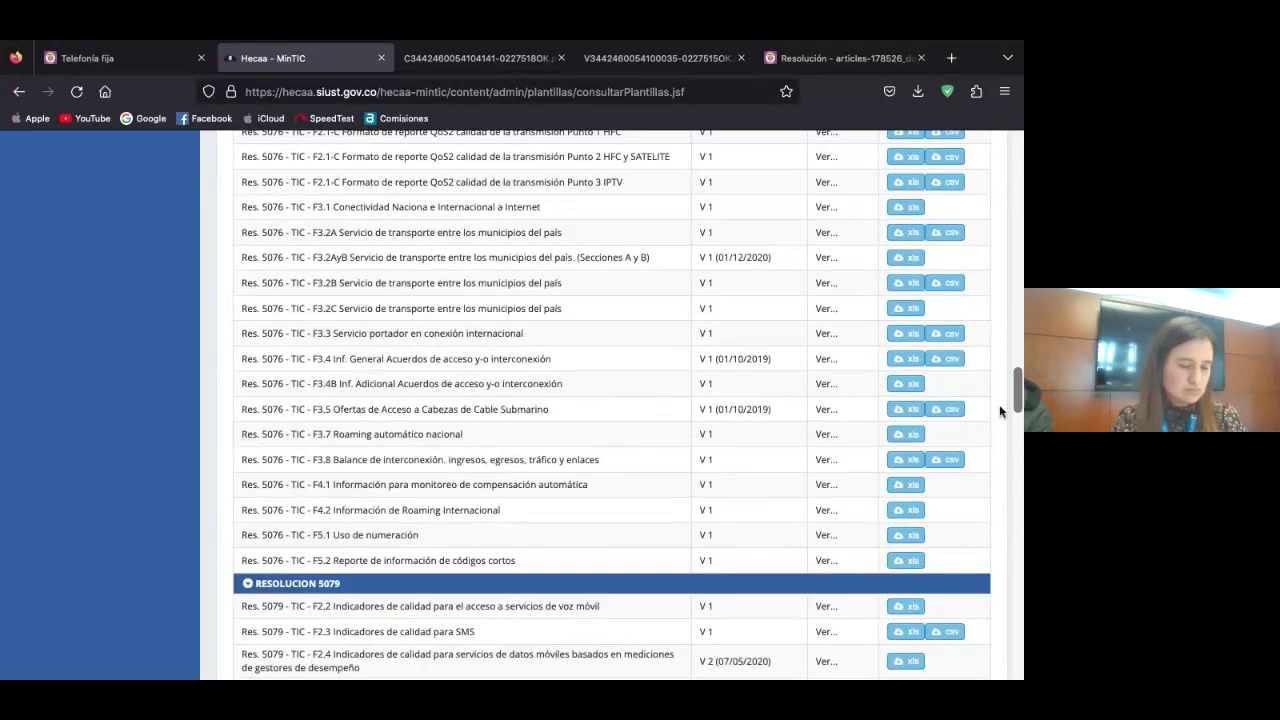
scroll(995, 431, down, 15)
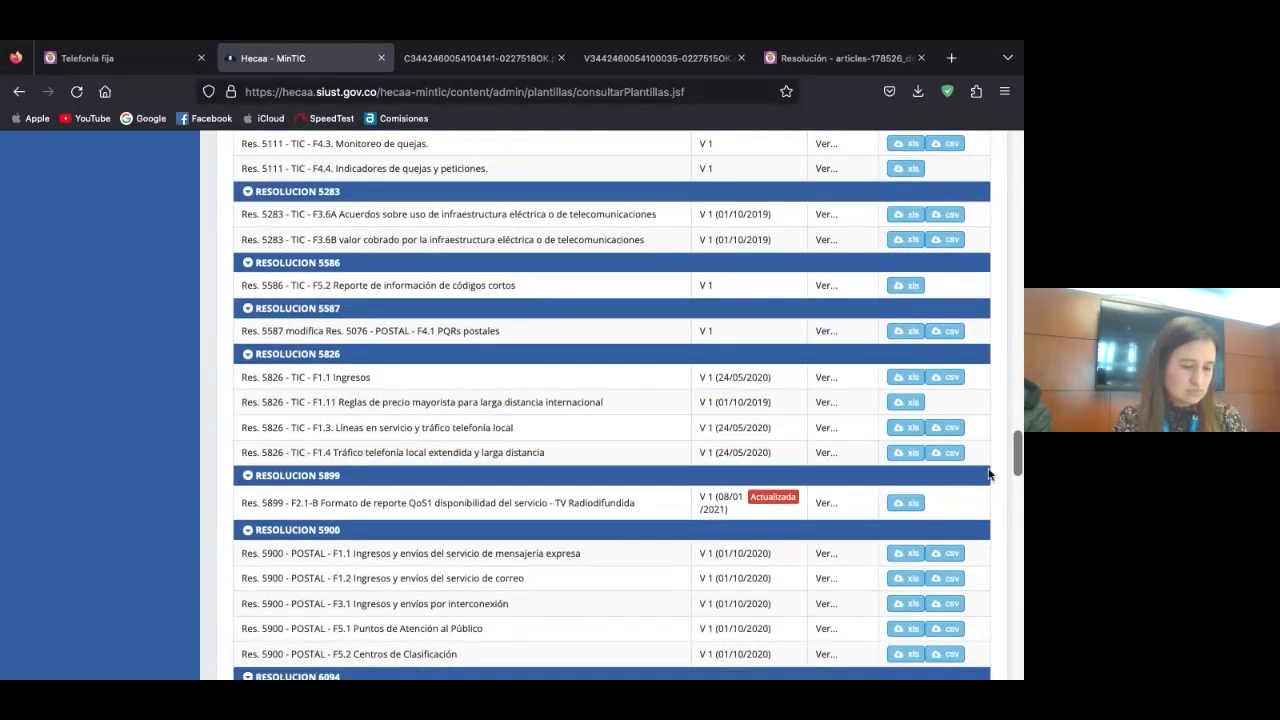
scroll(980, 512, down, 3)
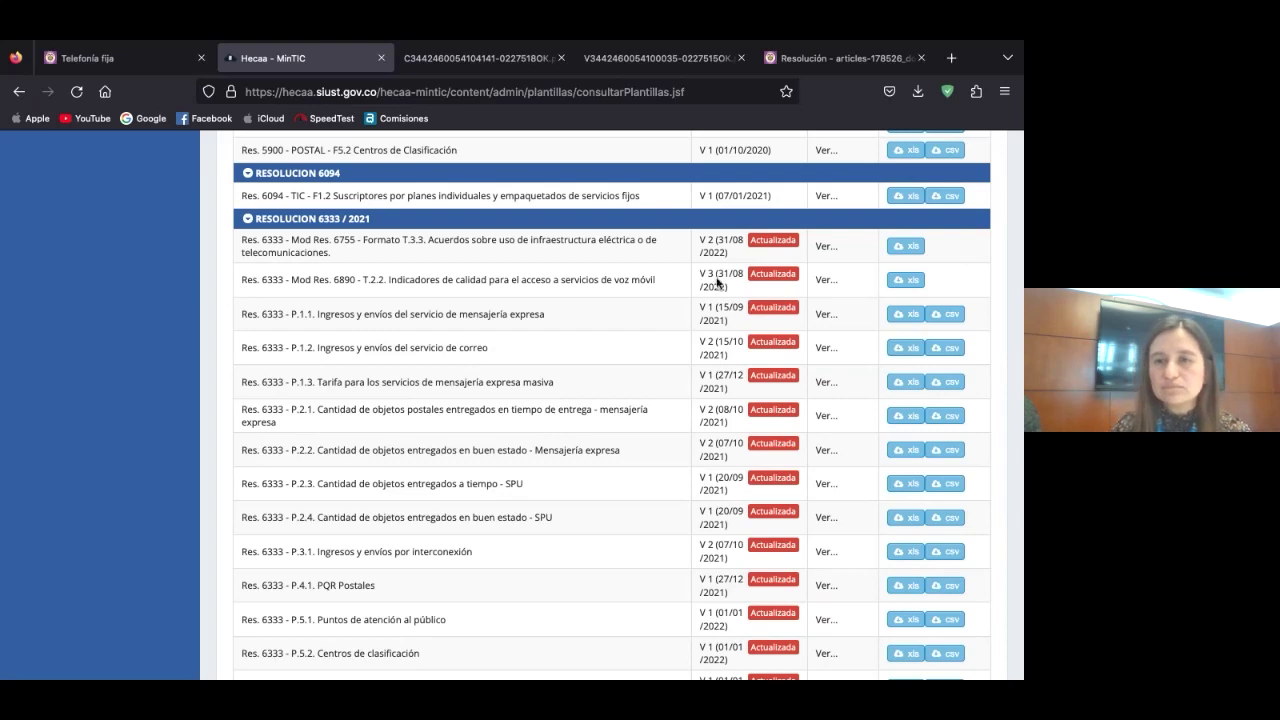
Look through the Resolución 6333 rows of the Plantillas table
scroll(998, 517, down, 1)
scroll(998, 517, down, 2)
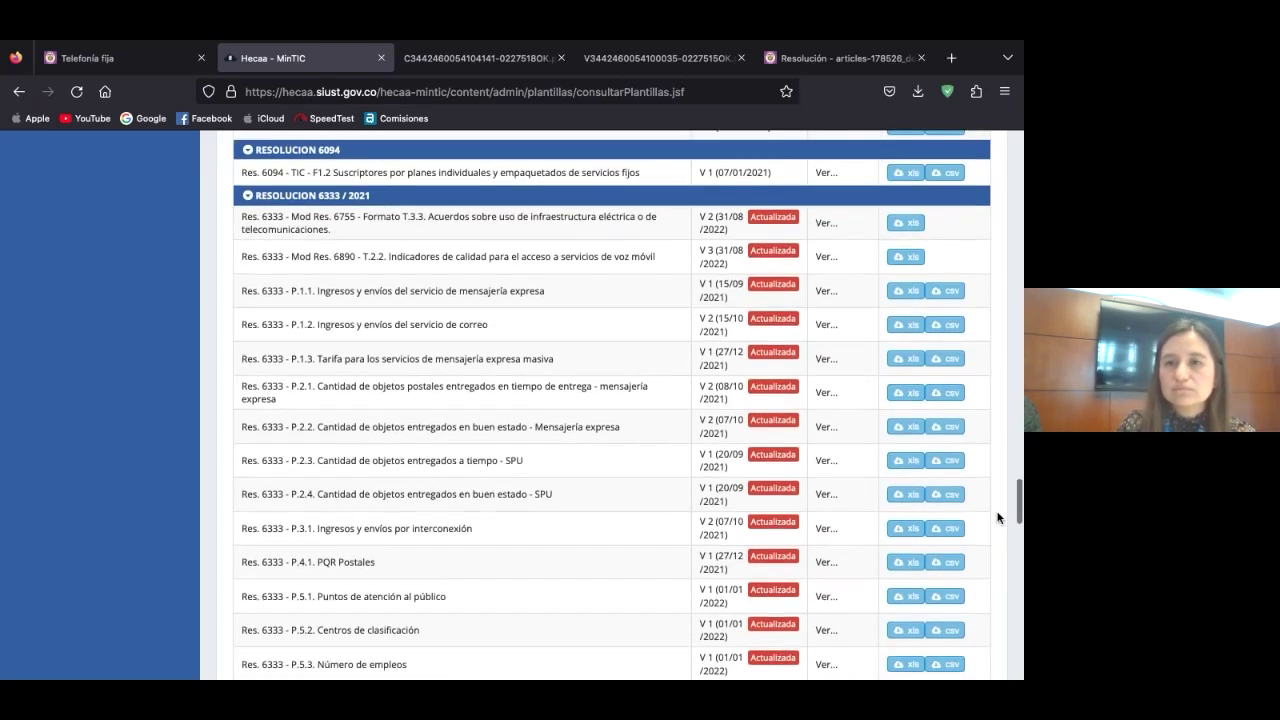
scroll(1018, 512, down, 1)
drag(1018, 512, 1016, 662)
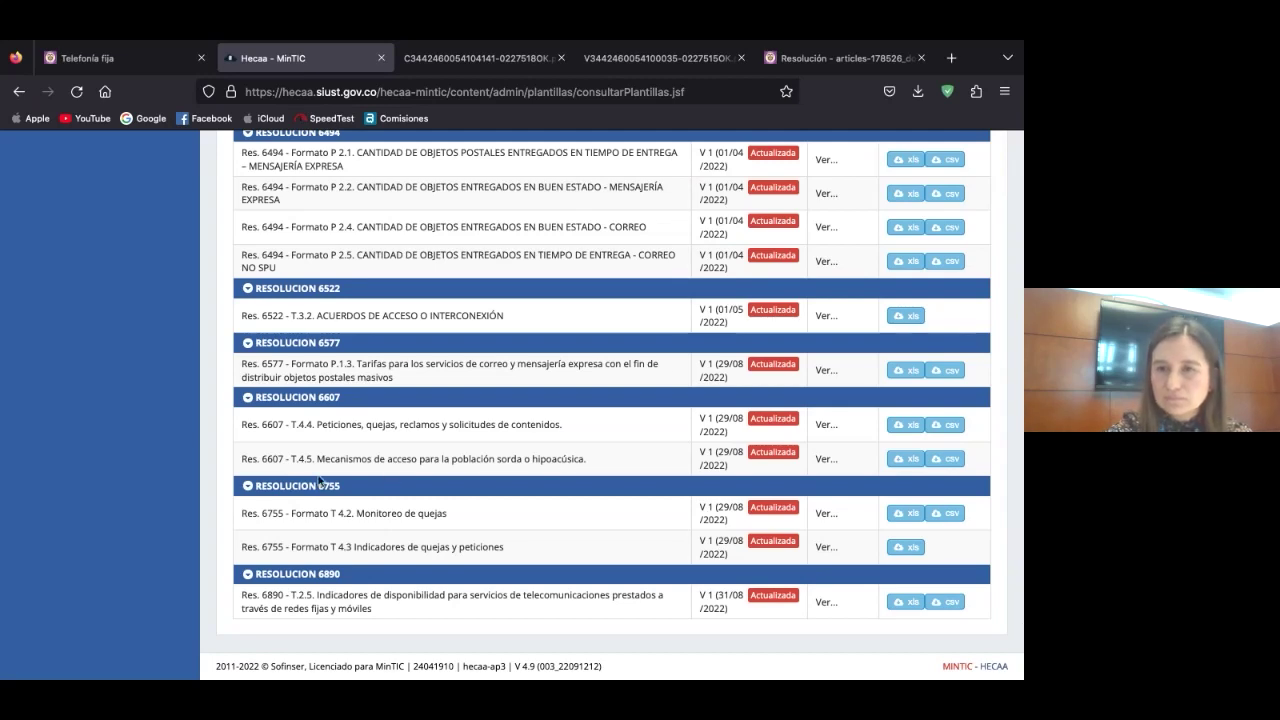
scroll(92, 376, up, 10)
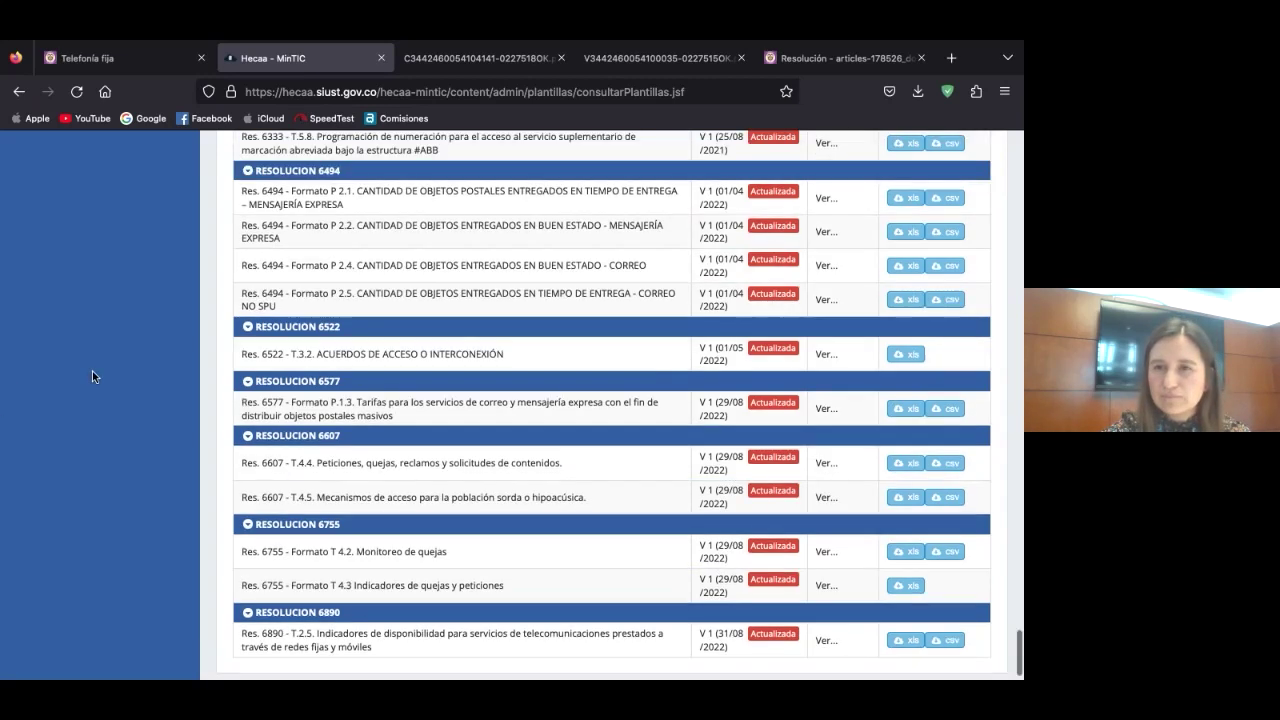
scroll(92, 376, up, 10)
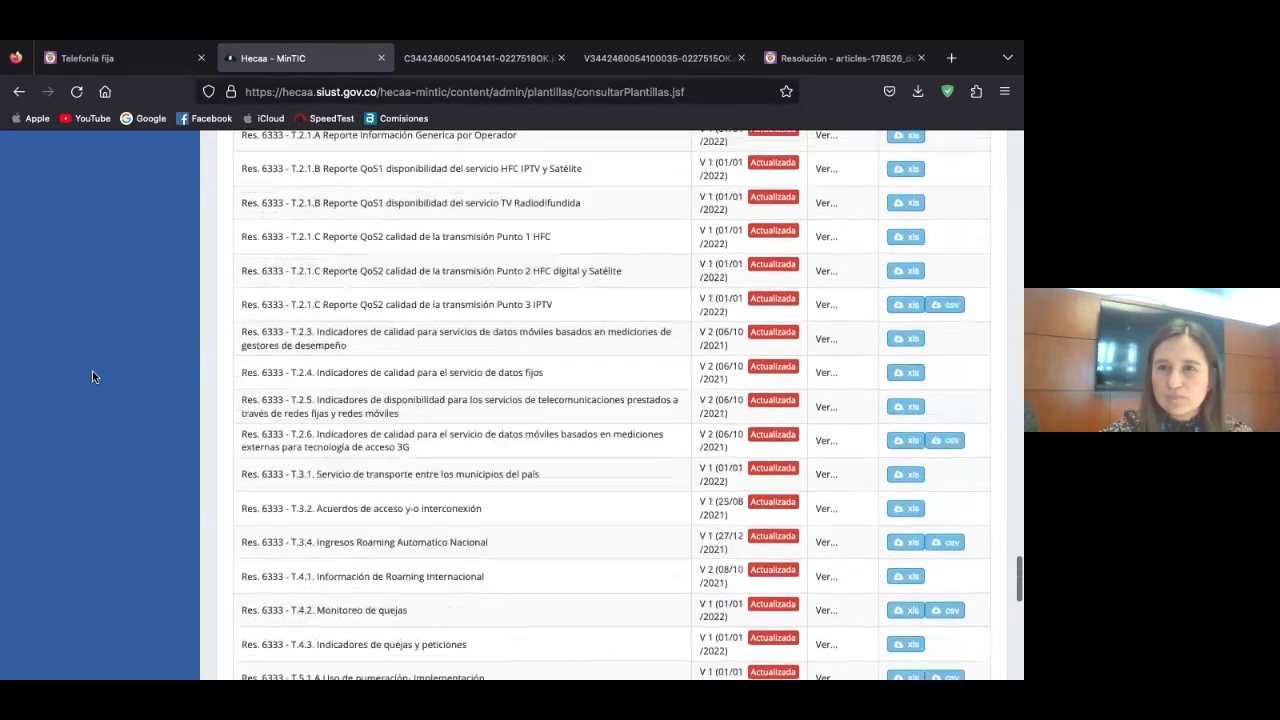
scroll(92, 376, up, 10)
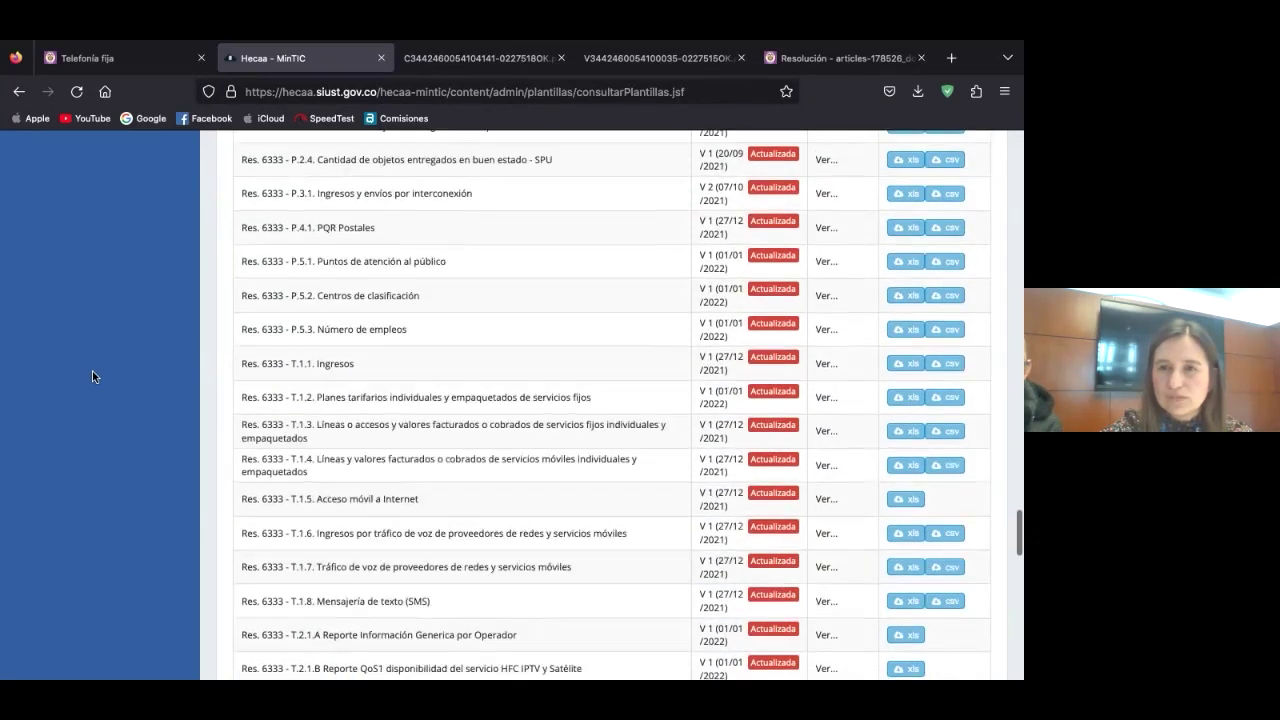
scroll(92, 376, down, 1)
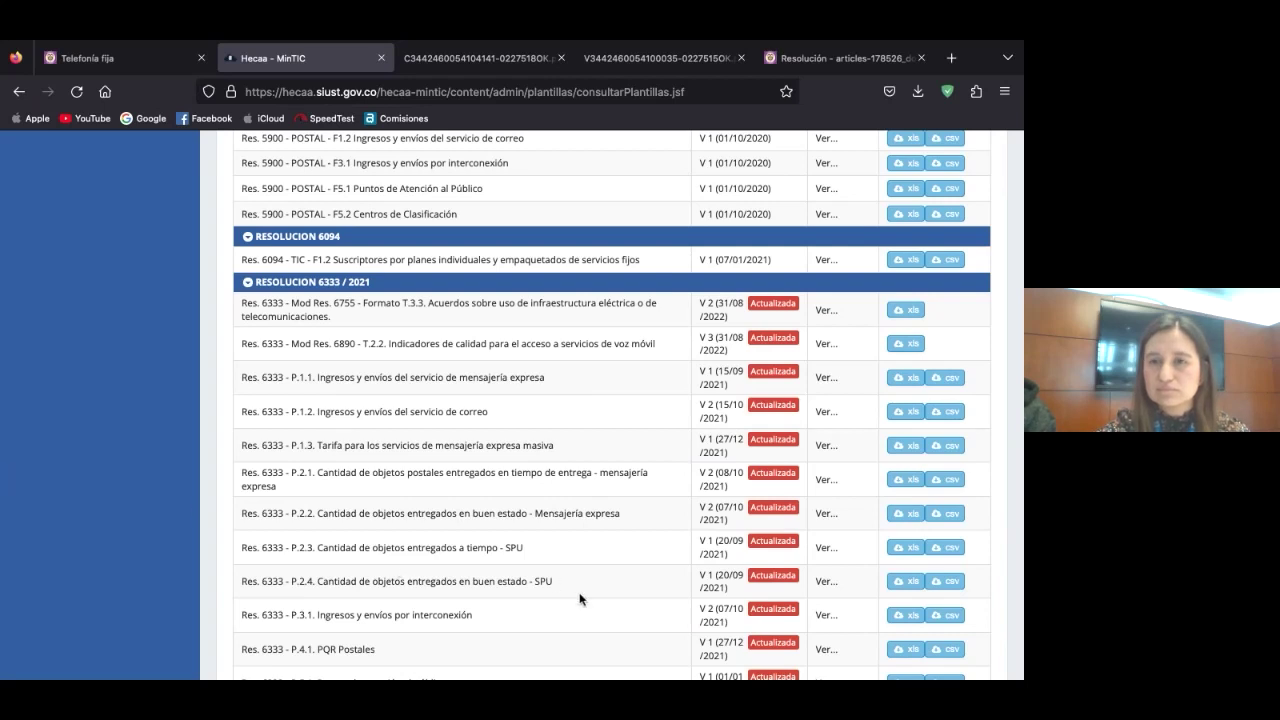
Open Res._6333_-_T.1.2_Planes_tarifarios.xlsx from Finder in Excel
key(super+Tab)
key(super+Tab)
key(super+Tab)
key(super+Tab)
key(super+shift+Tab)
click(444, 370)
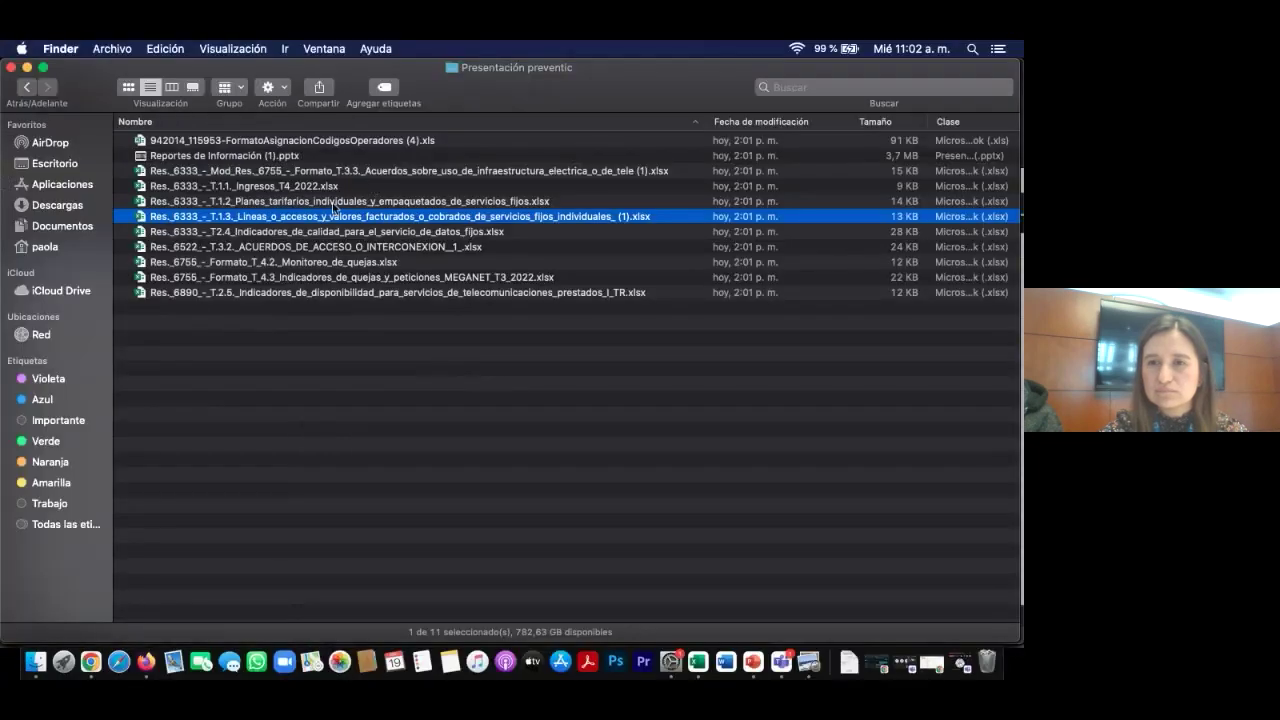
double_click(333, 202)
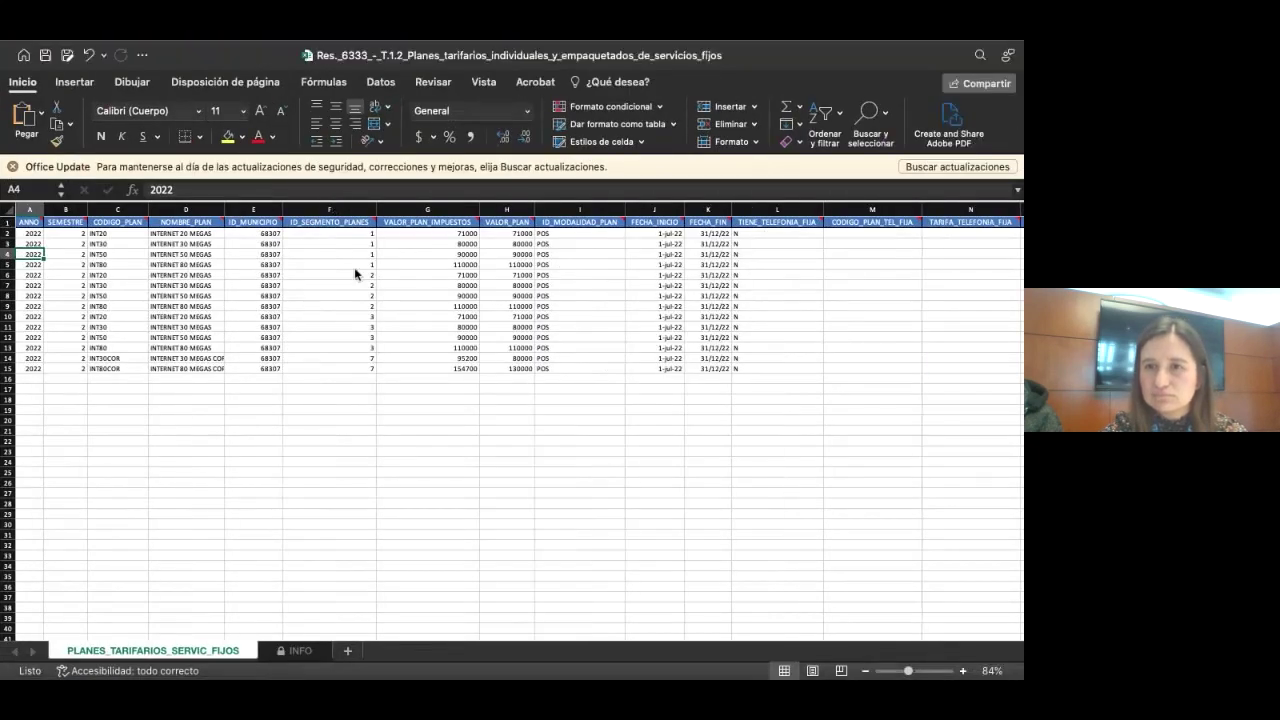
click(128, 264)
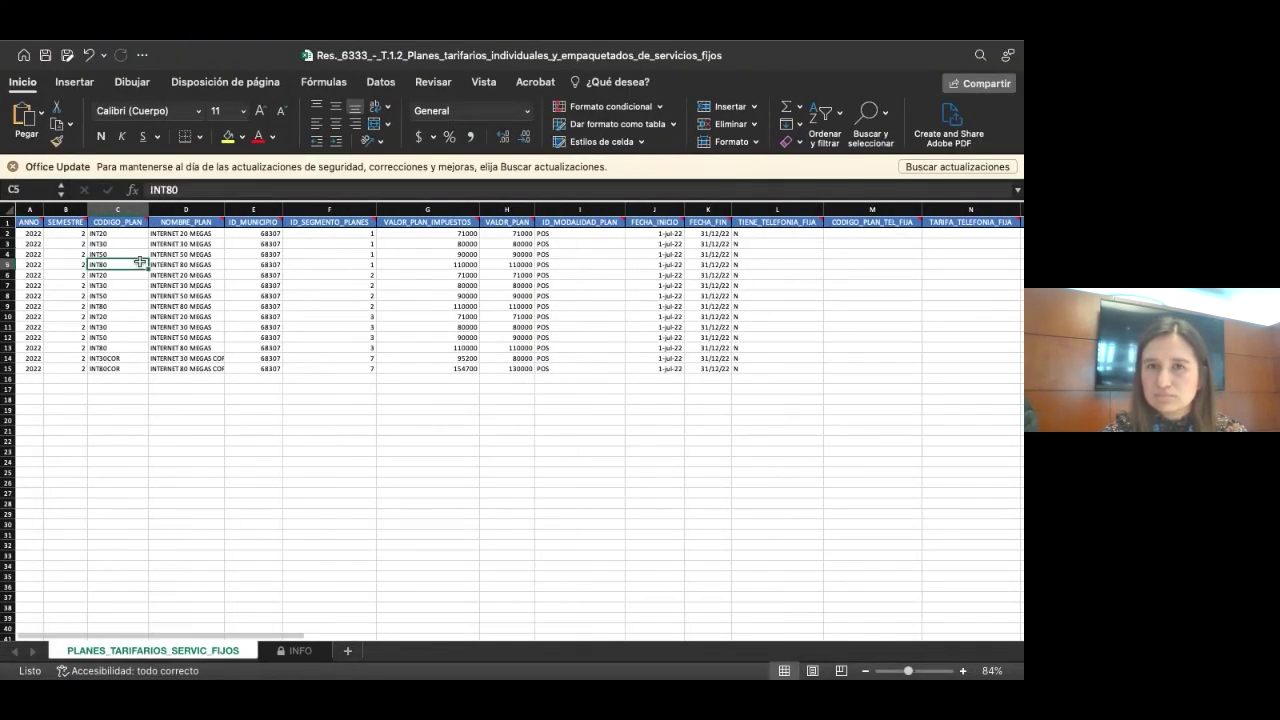
key(Up)
key(Up)
key(Up)
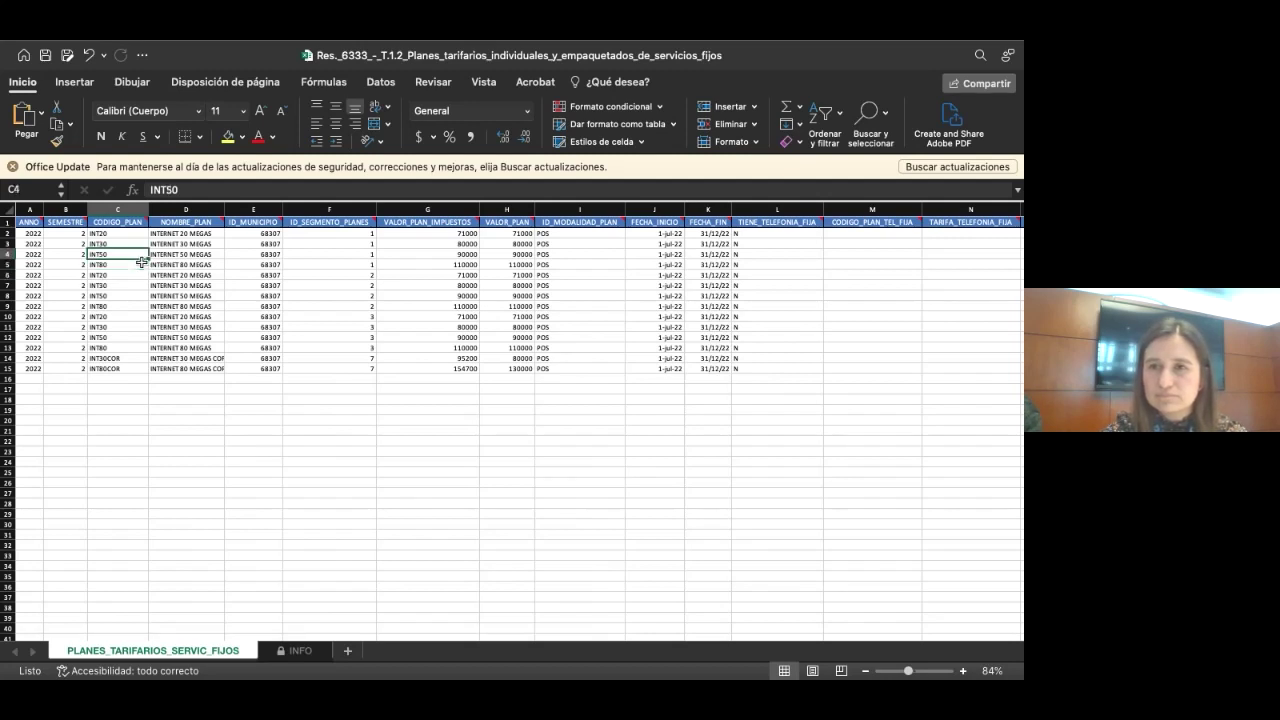
key(Down)
key(Down)
key(Down)
key(Down)
key(Right)
key(Right)
key(Right)
key(Left)
key(Left)
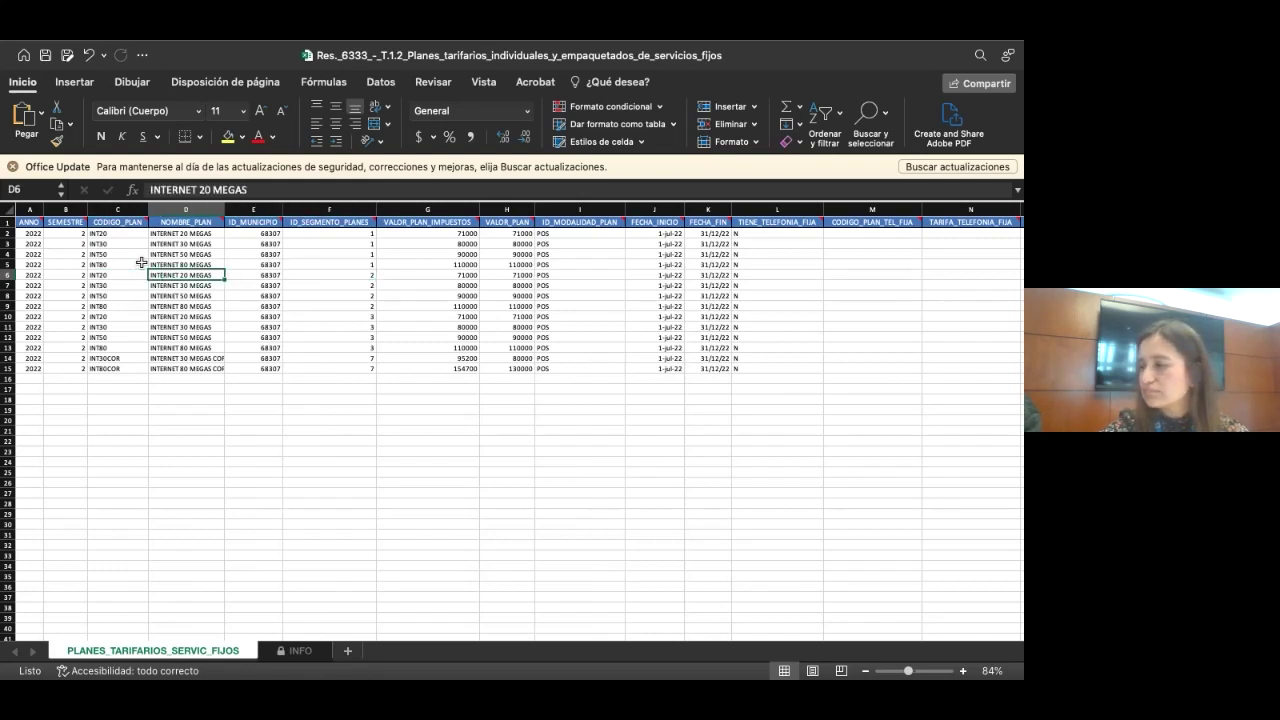
key(Left)
key(Right)
key(Right)
key(Right)
key(Right)
key(Right)
key(Right)
key(Left)
key(Left)
key(Left)
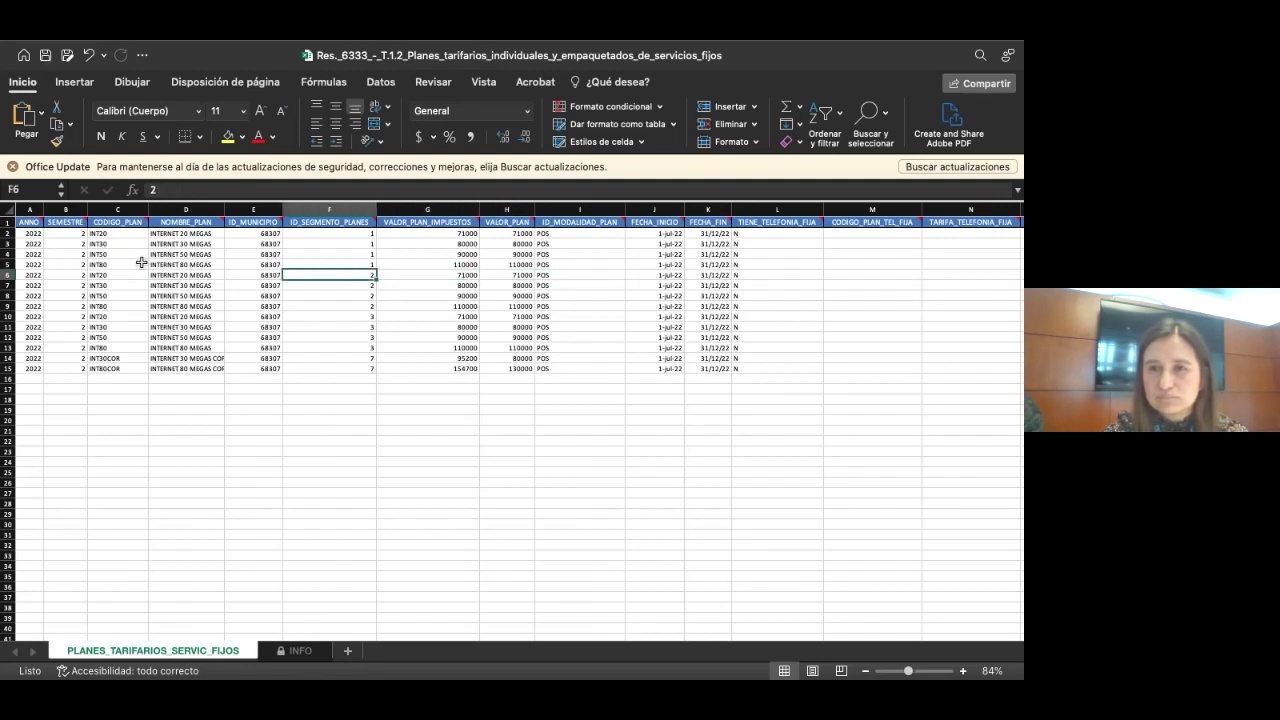
key(Left)
key(Right)
key(Right)
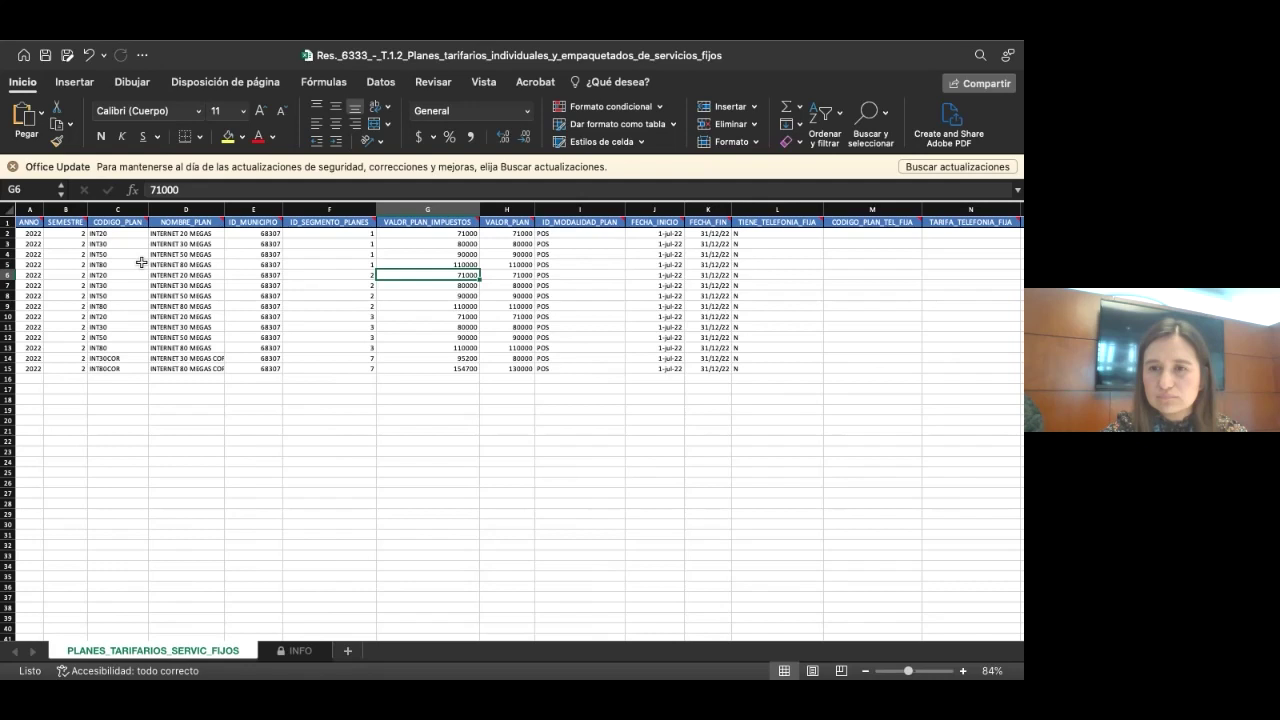
key(Down)
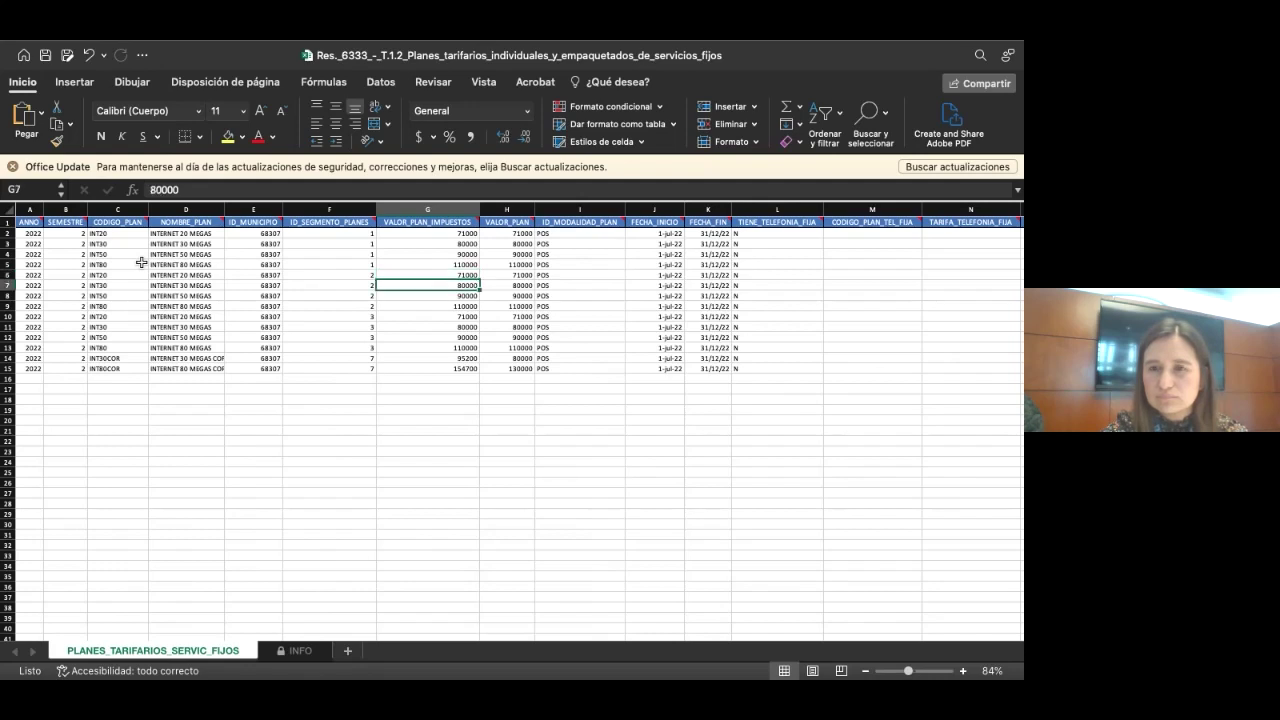
key(Up)
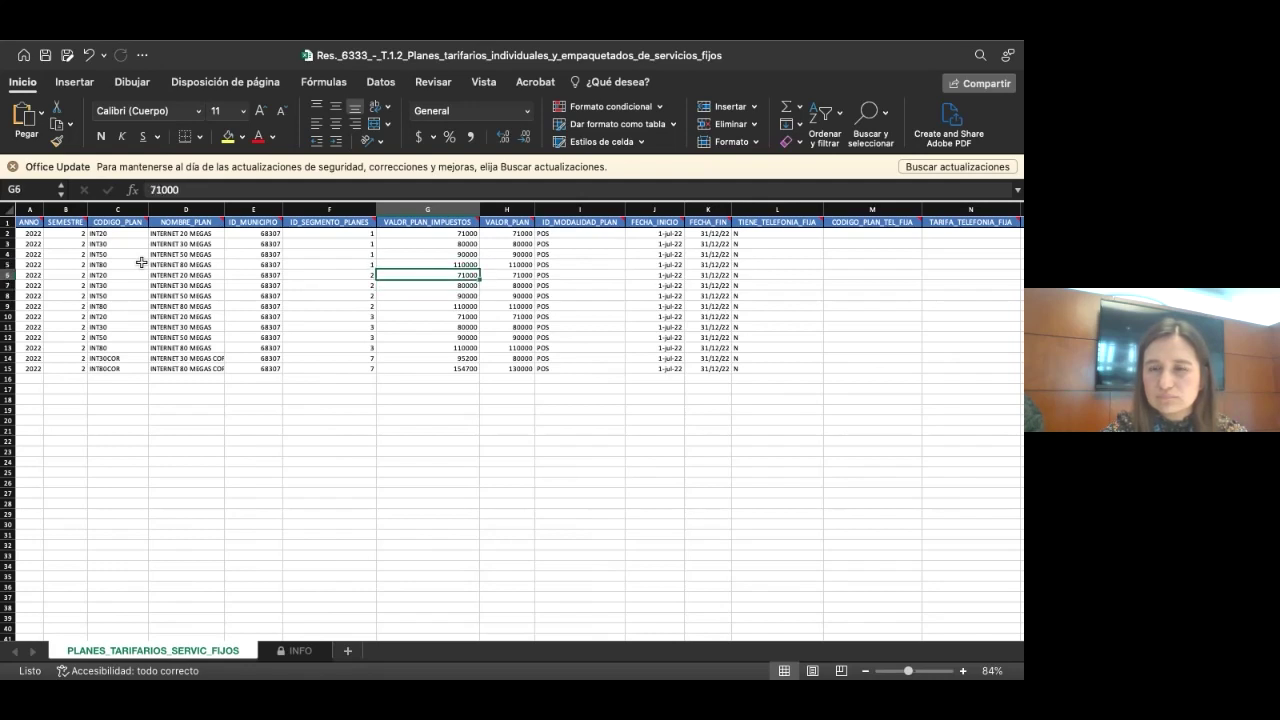
click(155, 276)
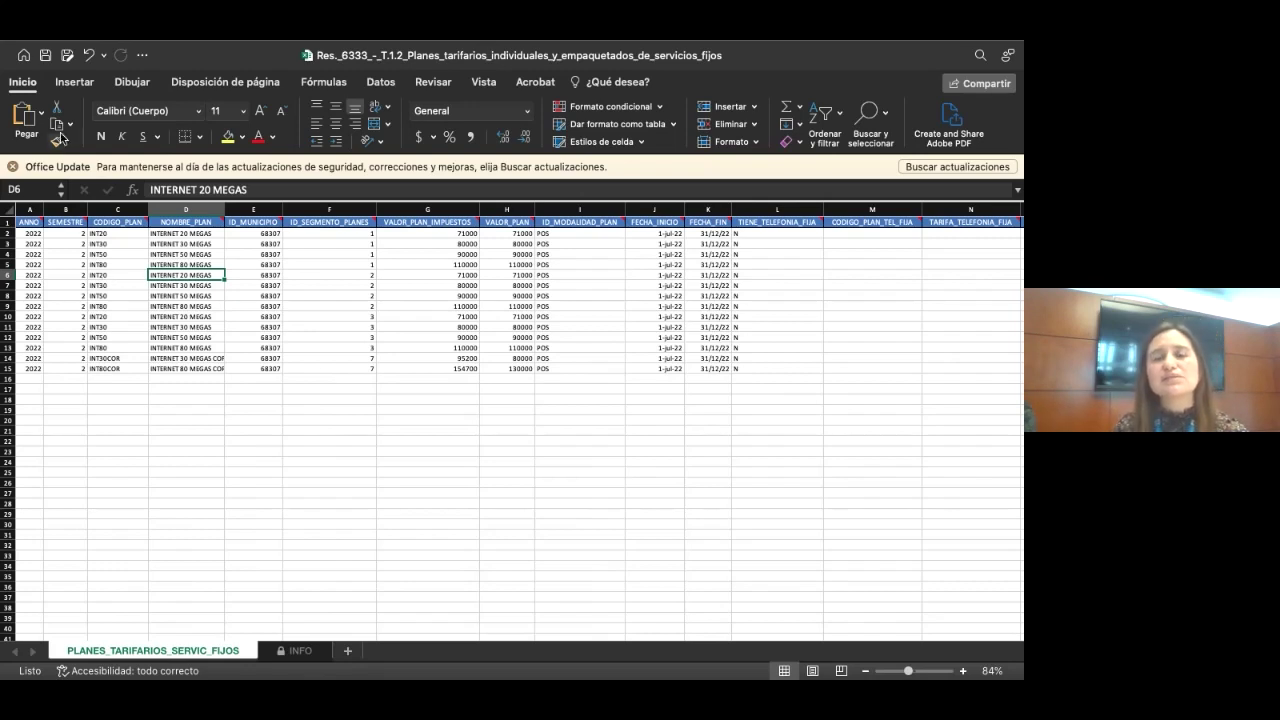
key(super+Tab)
key(super+Tab)
key(super+Tab)
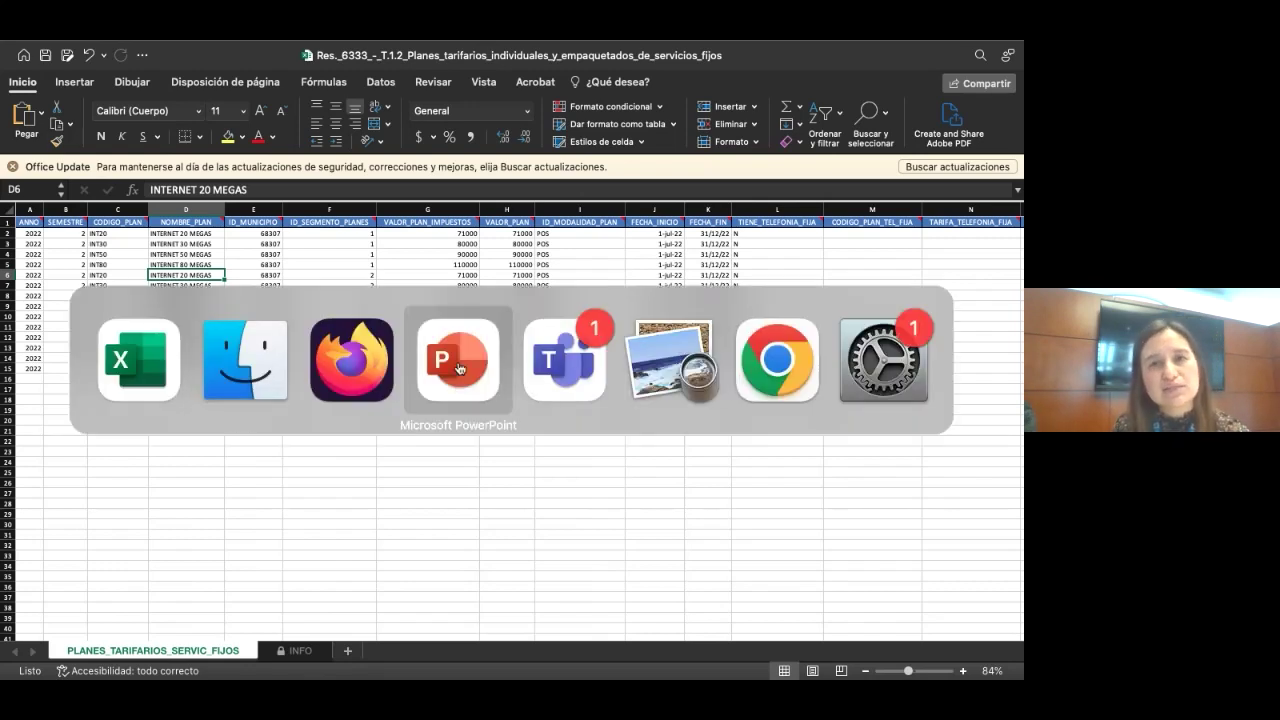
Advance the slideshow past the template query slide to the Contactos slide
key(Right)
key(Right)
key(Right)
key(Right)
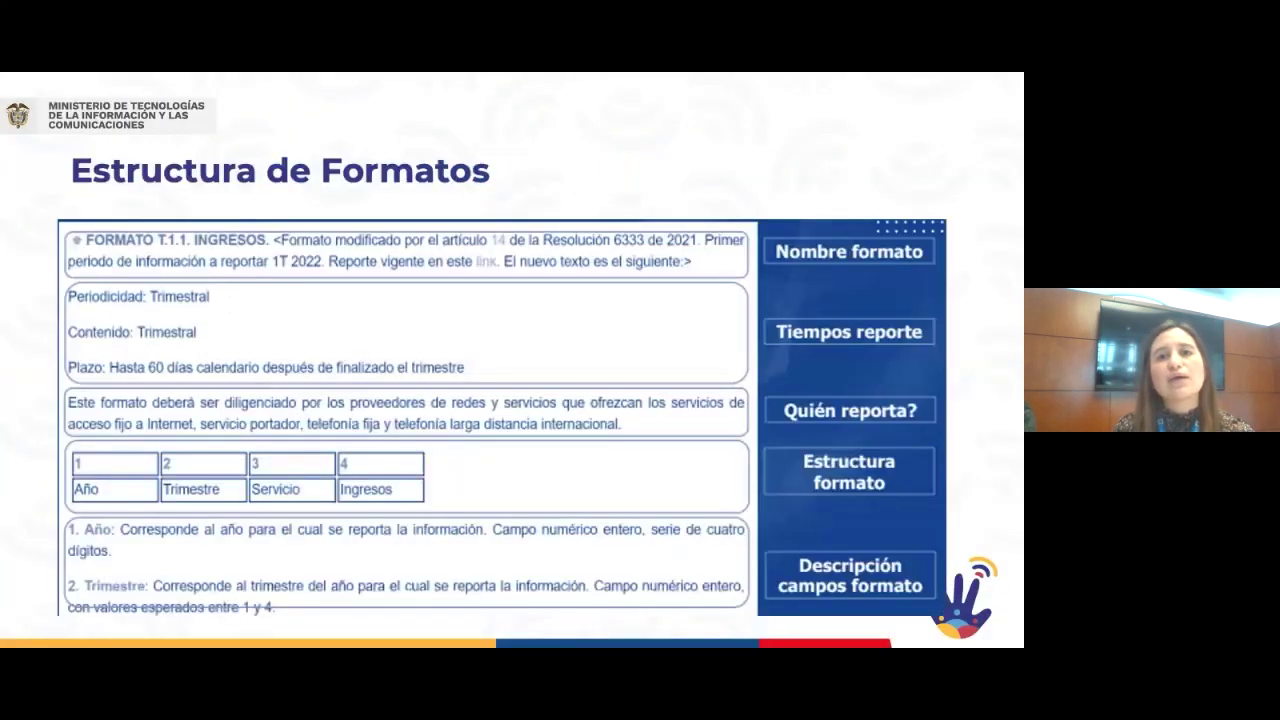
key(Right)
key(Right)
key(Right)
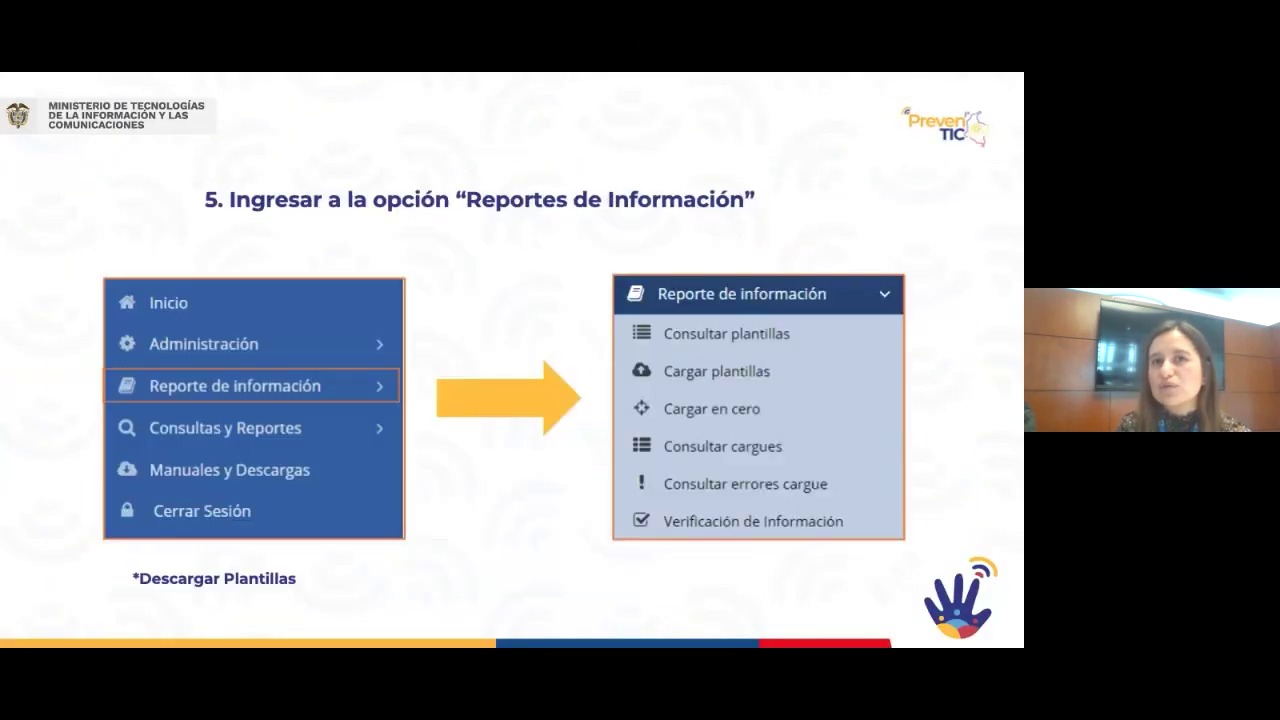
key(Right)
key(Right)
key(Right)
key(Right)
key(Right)
key(Right)
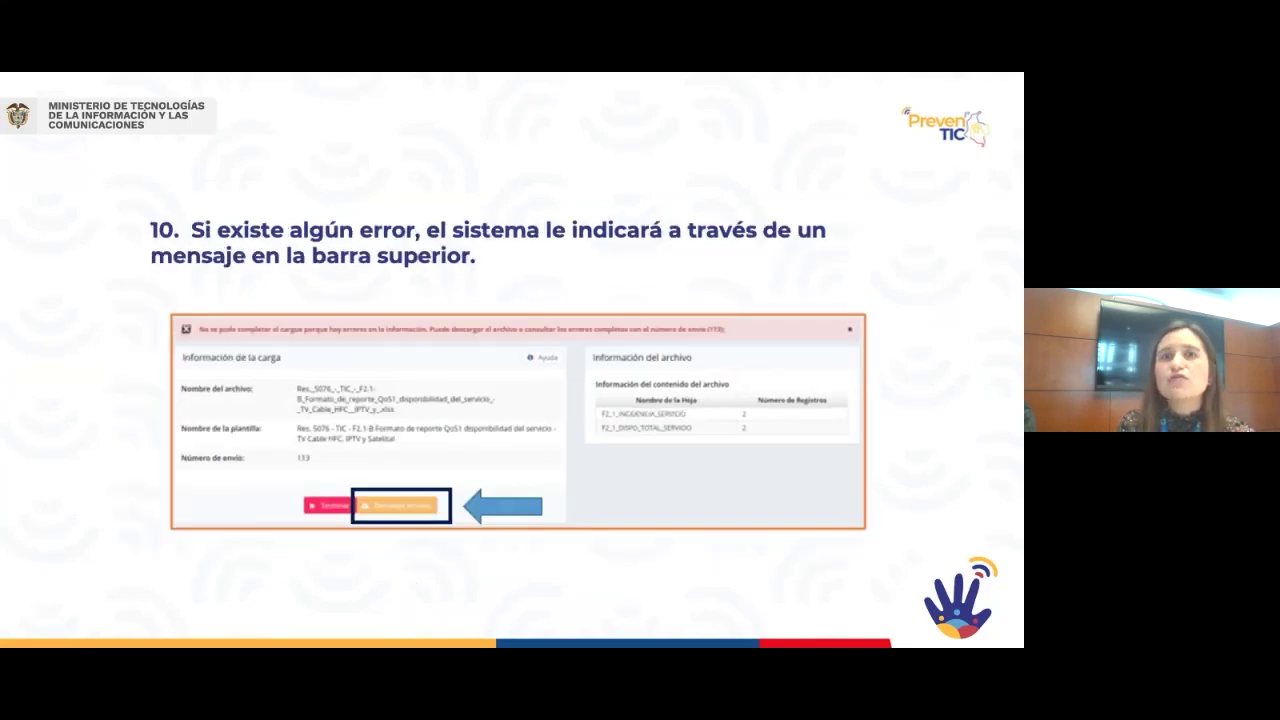